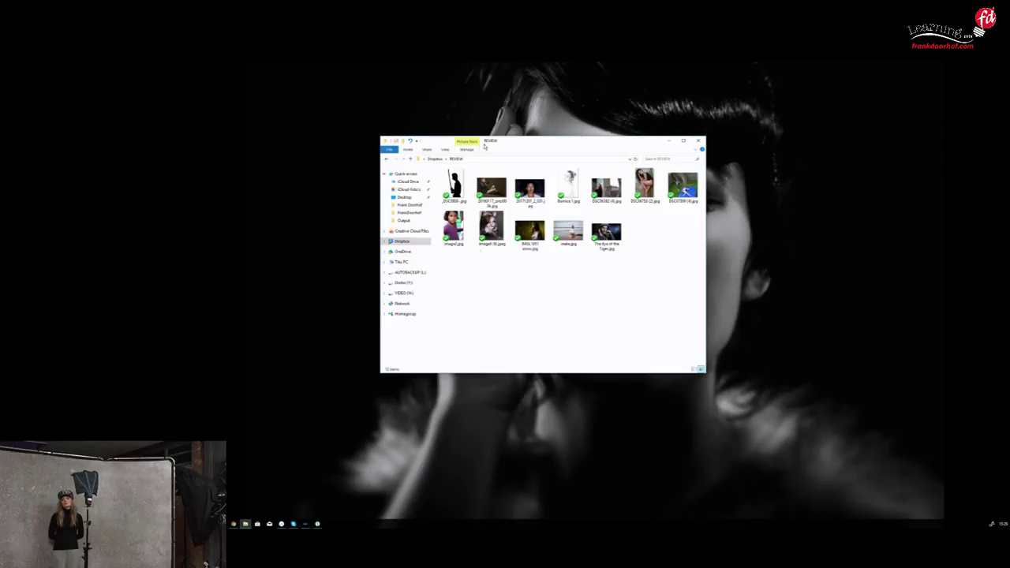
# Move the REVIEW folder window away from the centre of the desktop to uncover the wallpaper portrait
pyautogui.moveTo(517, 145); pyautogui.dragTo(180, 65)
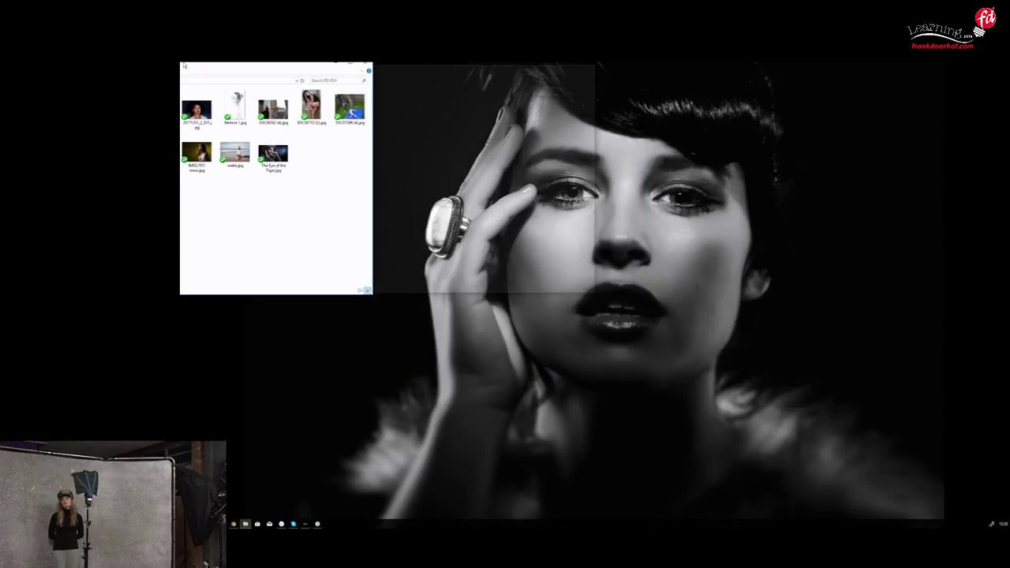
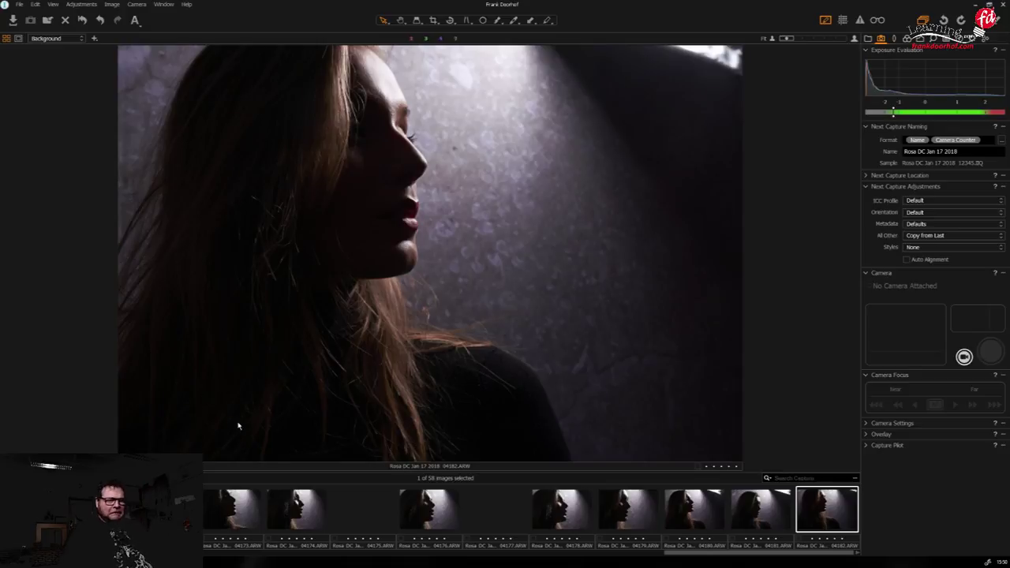
# Check the eye sharpness of 04125.ARW and 04126.ARW with the Loupe tool and delete 04126.ARW
pyautogui.scroll(10, 384, 521)
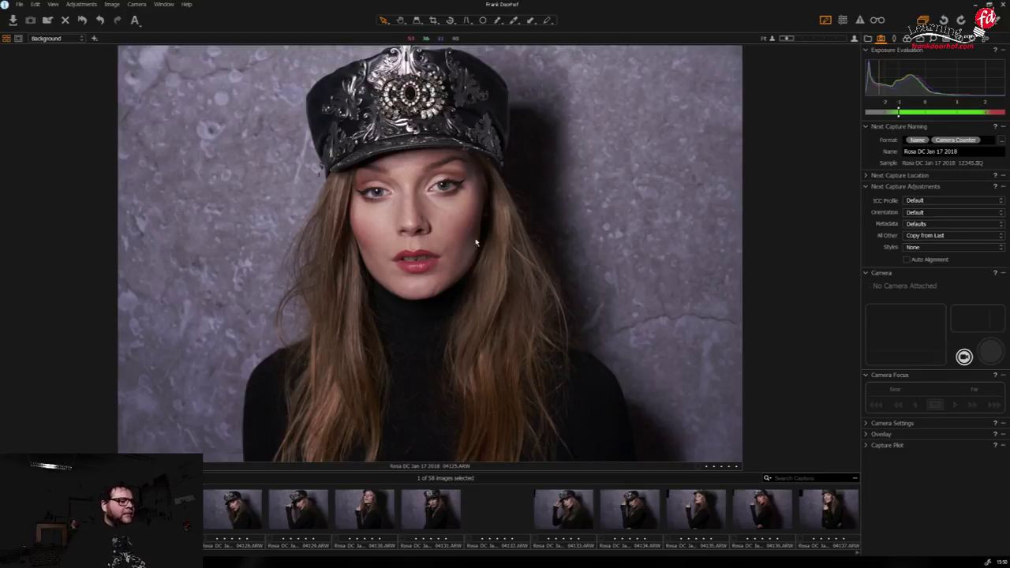
pyautogui.click(417, 21)
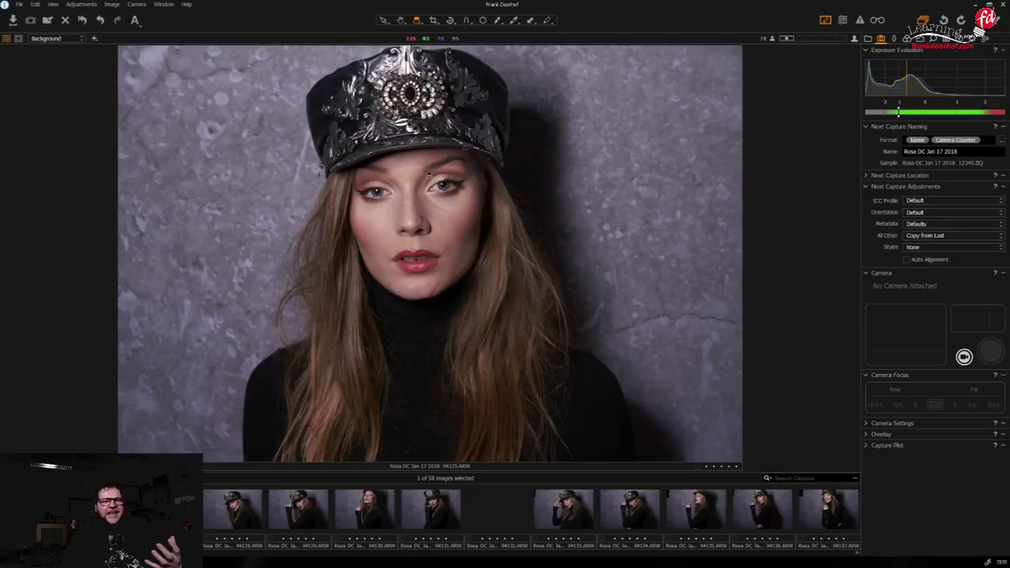
pyautogui.moveTo(429, 175); pyautogui.dragTo(446, 188)
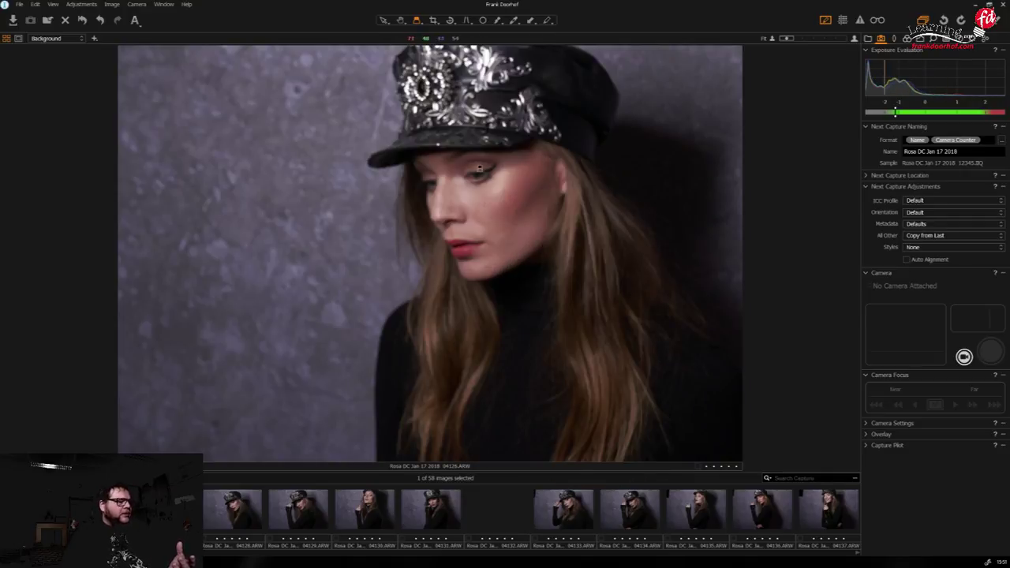
pyautogui.moveTo(474, 168); pyautogui.dragTo(478, 171)
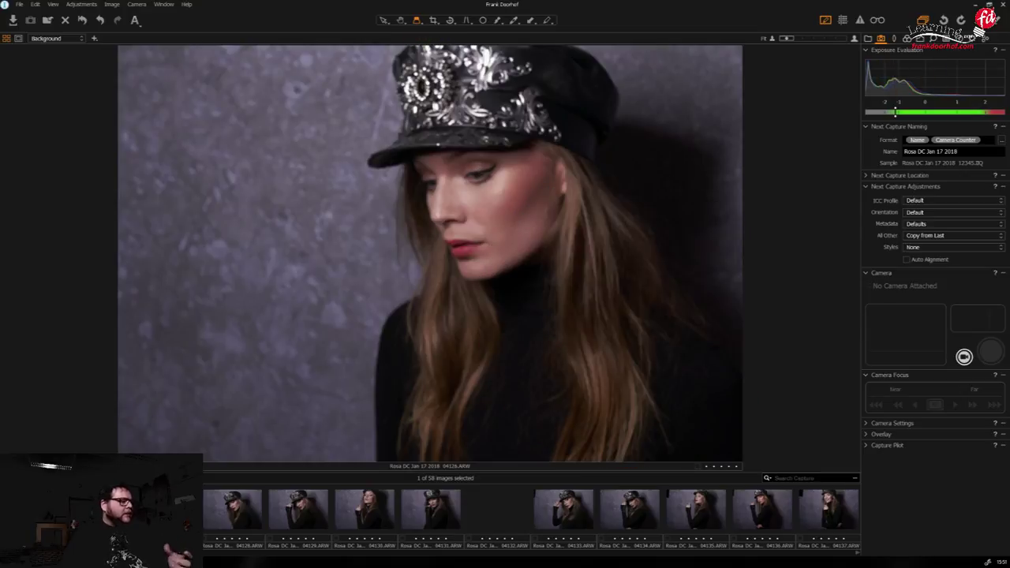
pyautogui.press('Delete')
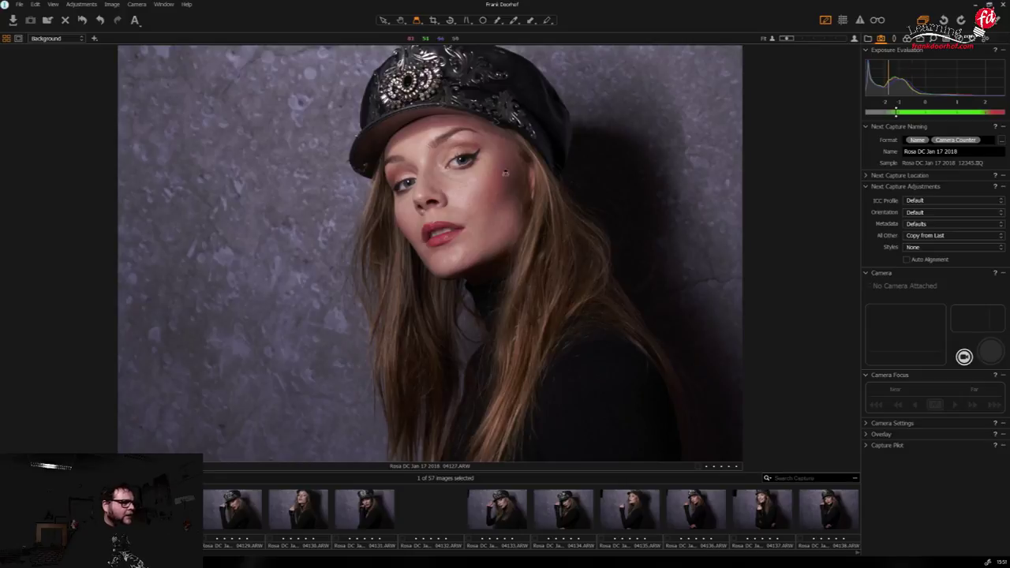
# Check the eye sharpness of 04127.ARW with the Loupe tool and compare it with 04128.ARW and 04125.ARW
pyautogui.moveTo(458, 158); pyautogui.dragTo(446, 176)
pyautogui.press('Right')
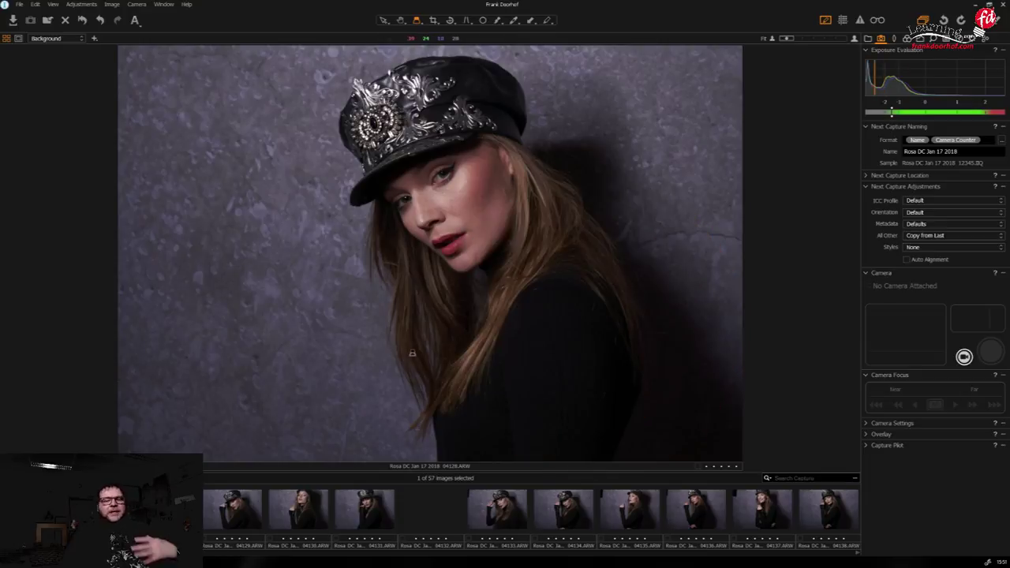
pyautogui.press('Right')
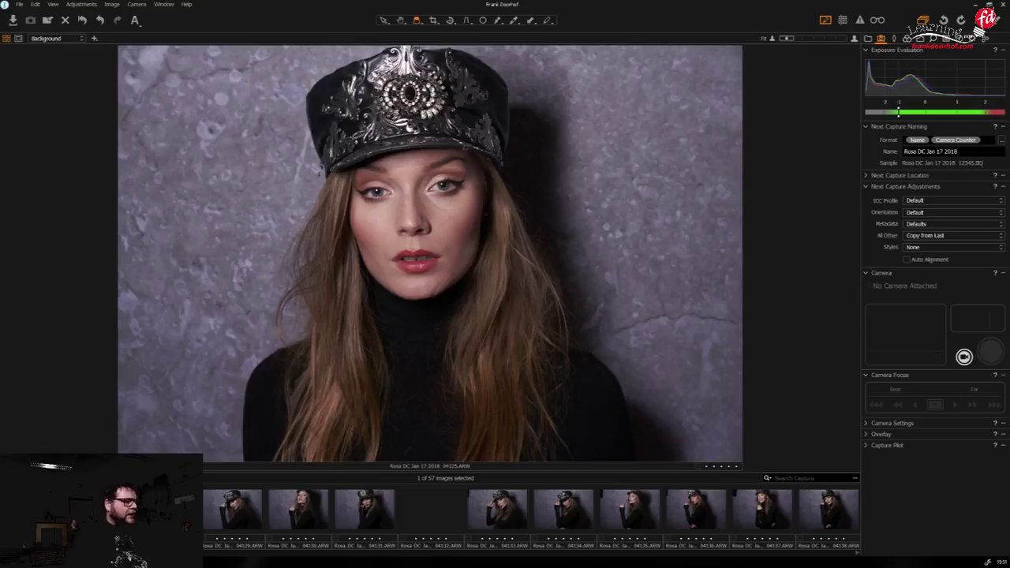
pyautogui.press('Right')
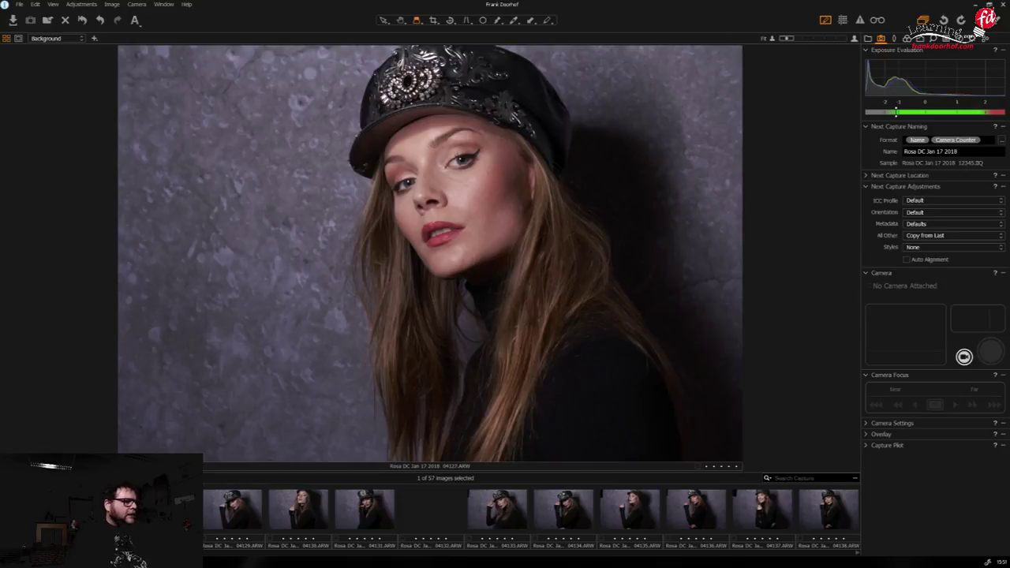
# Go through the photos from 04128.ARW to 04132.ARW and rate 04131.ARW five stars
pyautogui.press('Right')
pyautogui.press('Right')
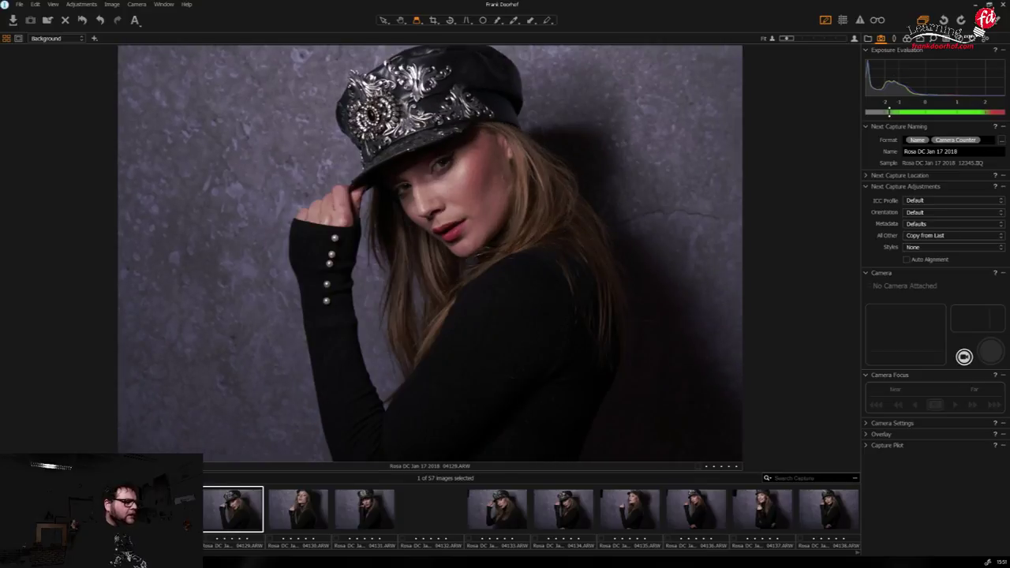
pyautogui.press('Right')
pyautogui.press('Right')
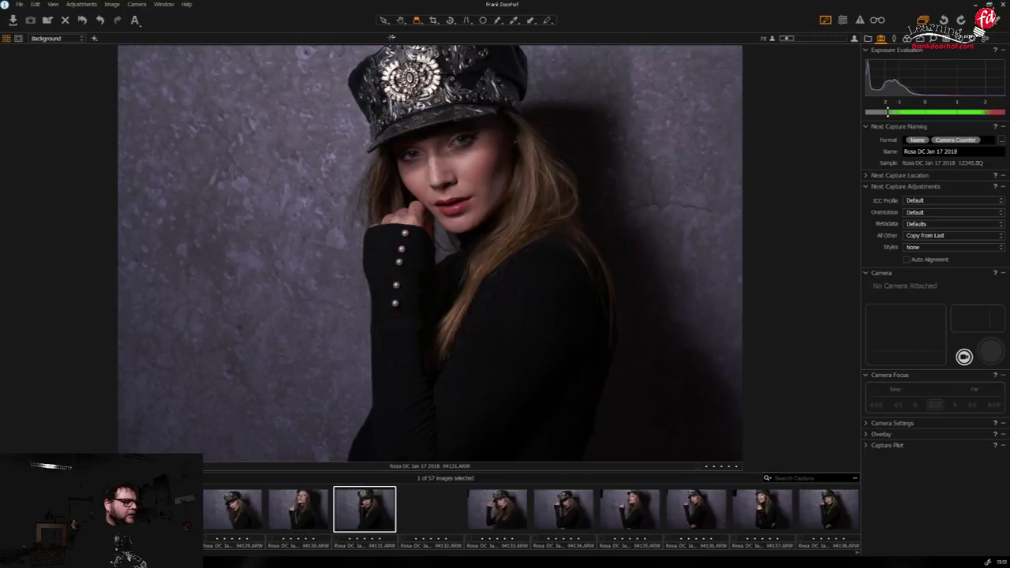
pyautogui.press('Right')
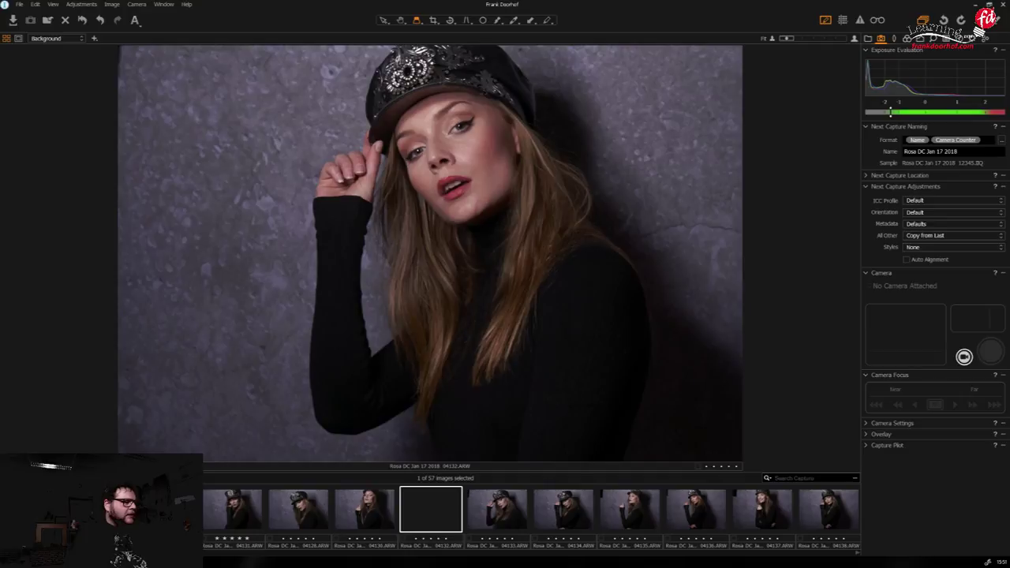
# Go through the raised-hand poses from 04133.ARW to 04137.ARW and rate 04137.ARW five stars
pyautogui.press('Right')
pyautogui.press('Right')
pyautogui.press('Right')
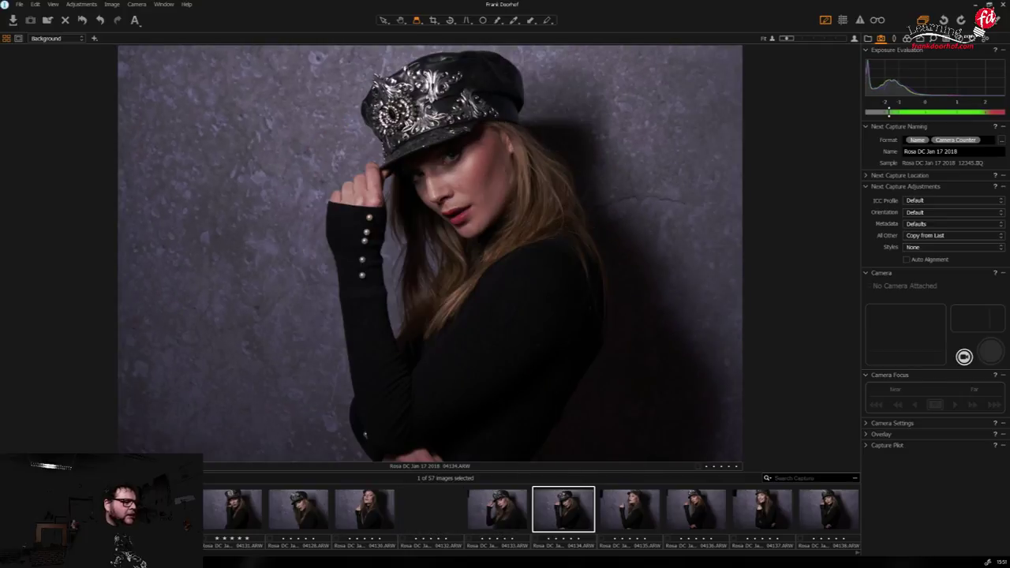
pyautogui.press('Right')
pyautogui.press('Right')
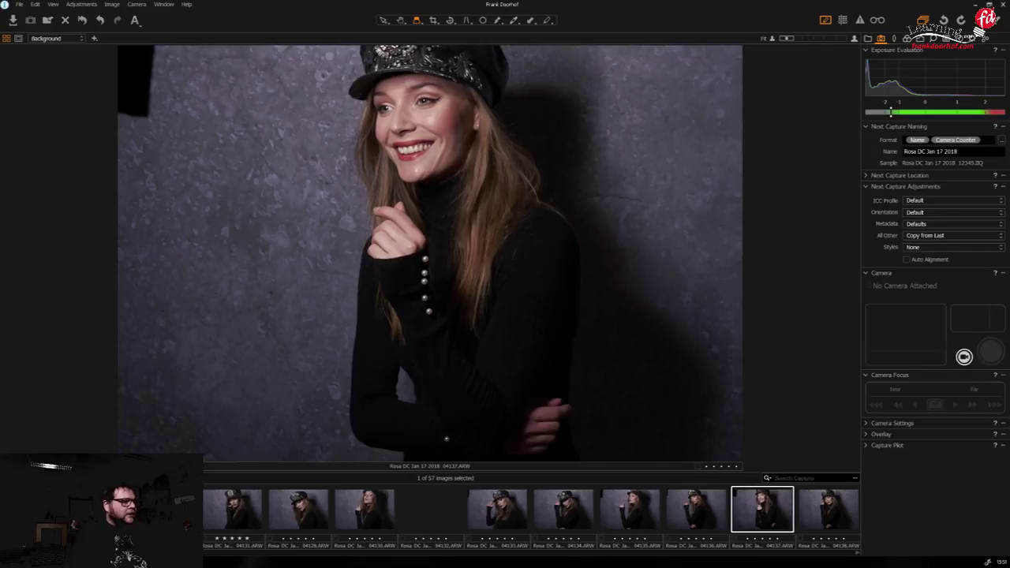
pyautogui.press('Right')
pyautogui.press('Right')
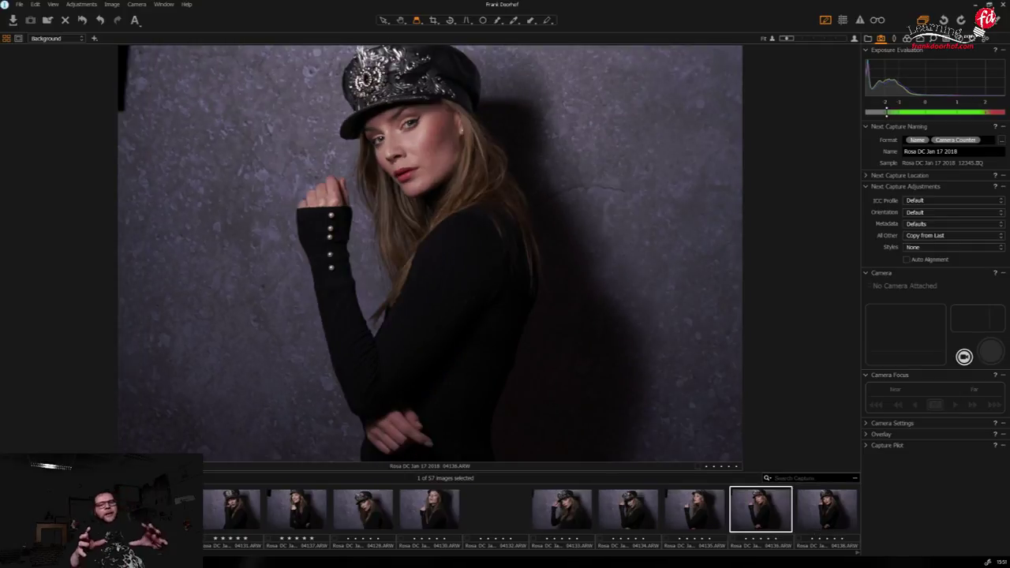
# Review the photos from 04138.ARW to 04145.ARW one by one for pose and sharpness
pyautogui.press('Right')
pyautogui.press('Right')
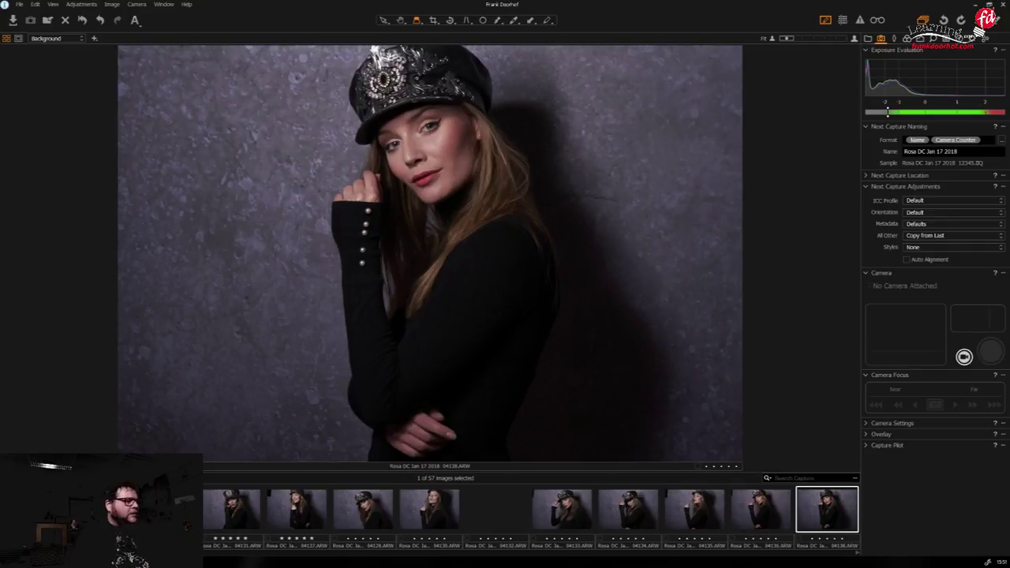
pyautogui.press('Right')
pyautogui.press('Right')
pyautogui.press('Right')
pyautogui.press('Right')
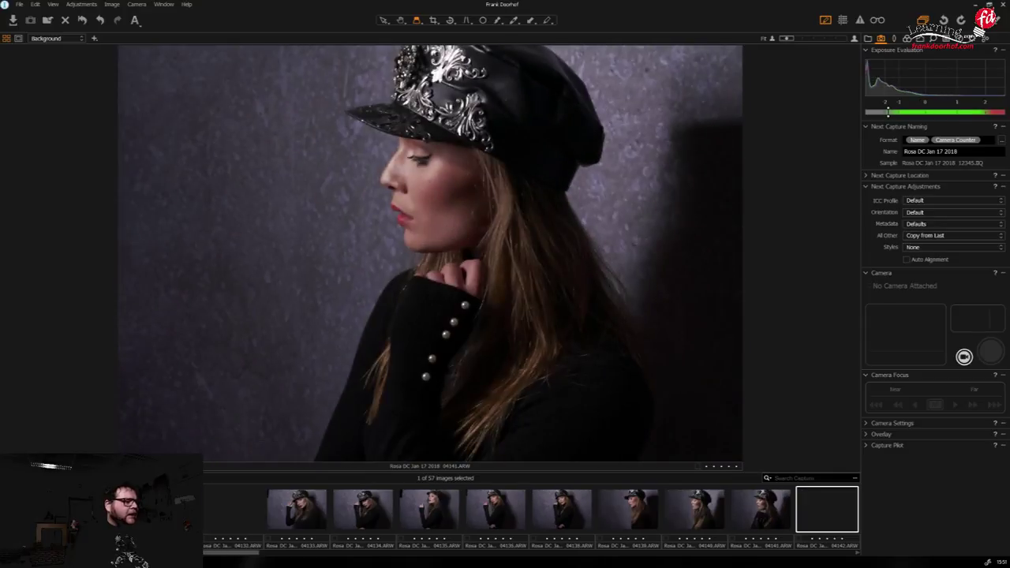
pyautogui.press('Right')
pyautogui.press('Right')
pyautogui.press('Right')
pyautogui.press('Right')
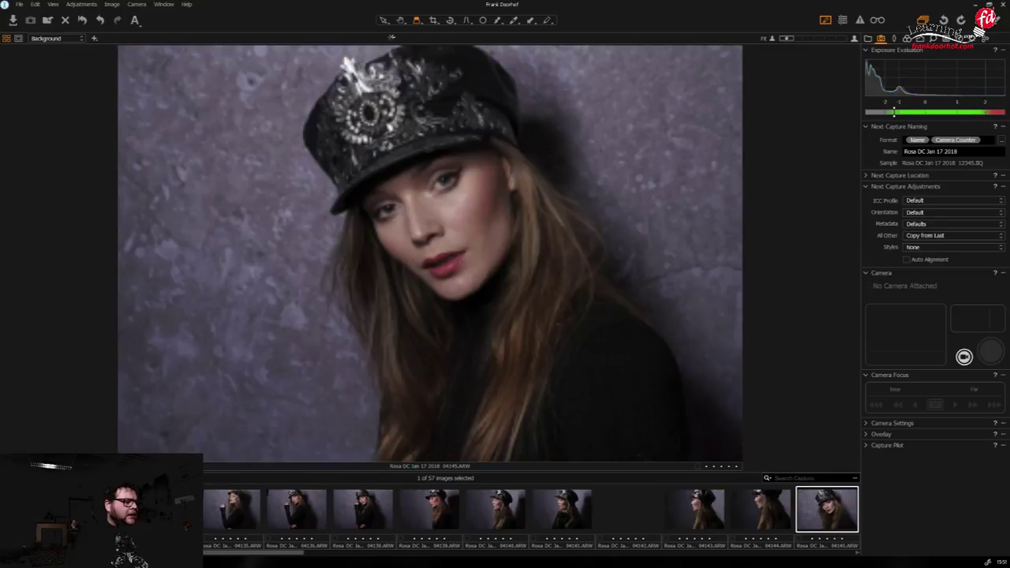
# Review the photos from 04146.ARW to 04155.ARW, including the first darker close-ups with the cap
pyautogui.press('Right')
pyautogui.press('Right')
pyautogui.press('Right')
pyautogui.press('Right')
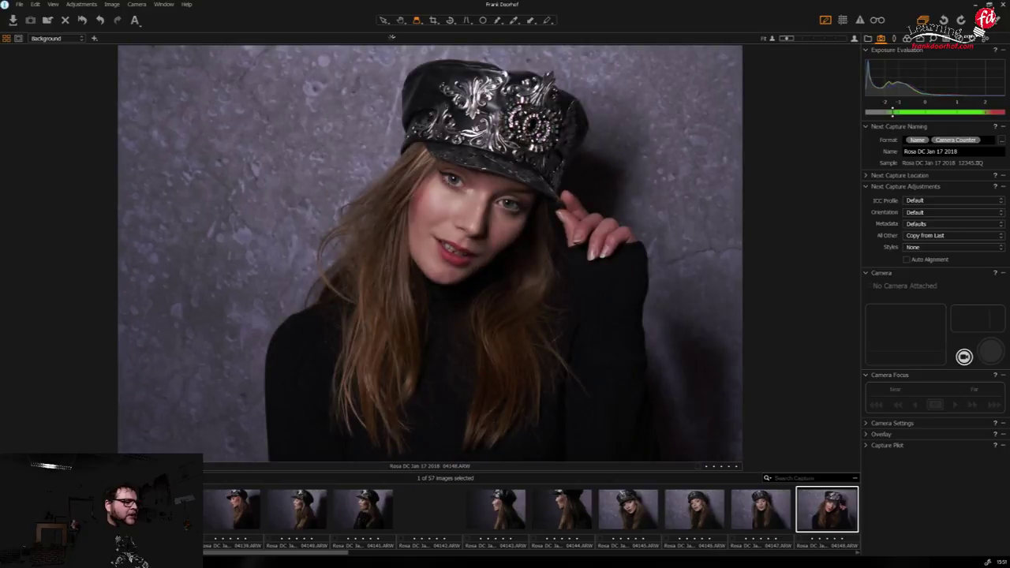
pyautogui.press('Right')
pyautogui.press('Right')
pyautogui.press('Right')
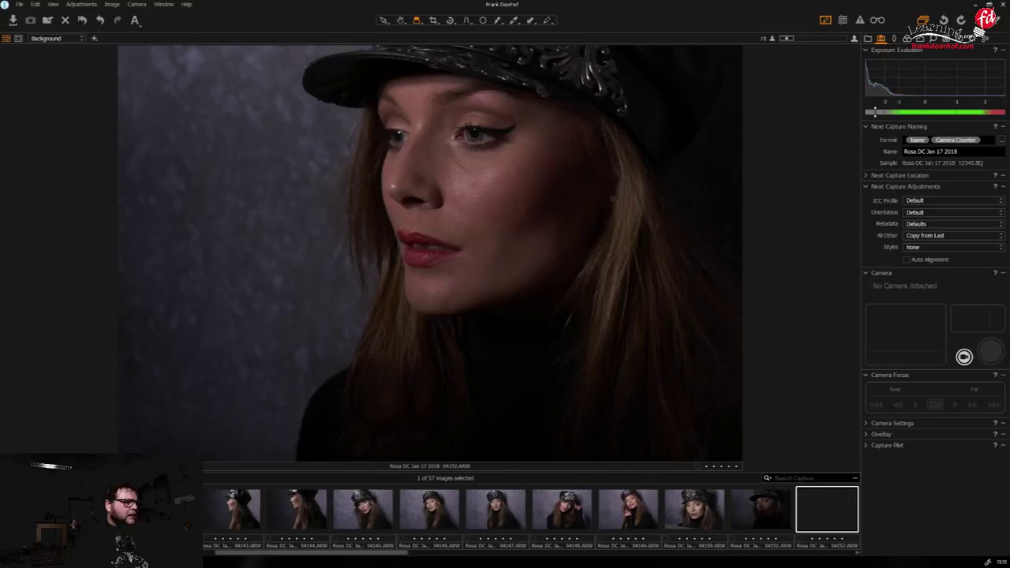
pyautogui.press('Right')
pyautogui.press('Right')
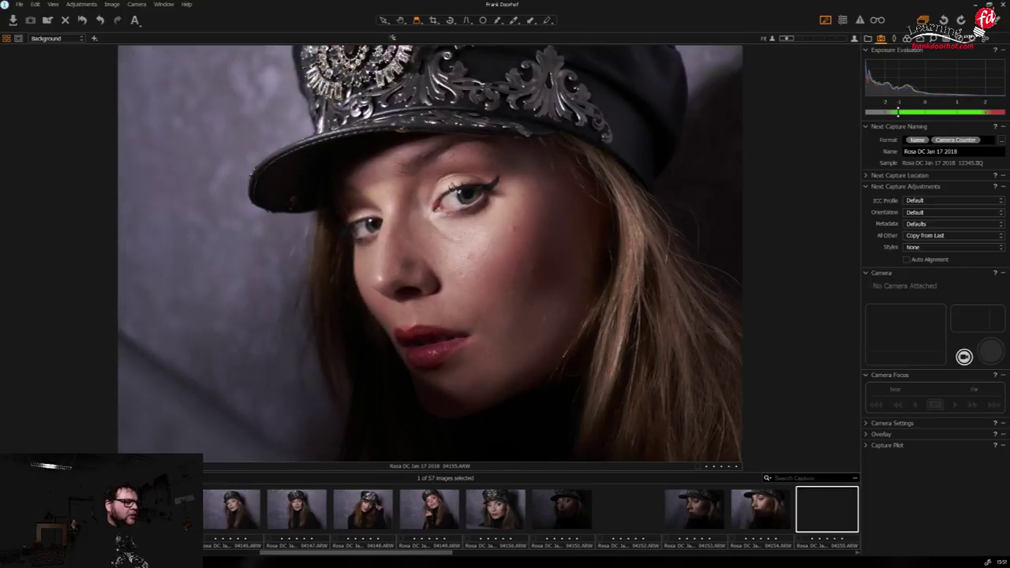
# Review the close-ups from 04156.ARW to 04161.ARW, comparing 04158.ARW, 04159.ARW and 04160.ARW with one another
pyautogui.press('Right')
pyautogui.press('Right')
pyautogui.press('Right')
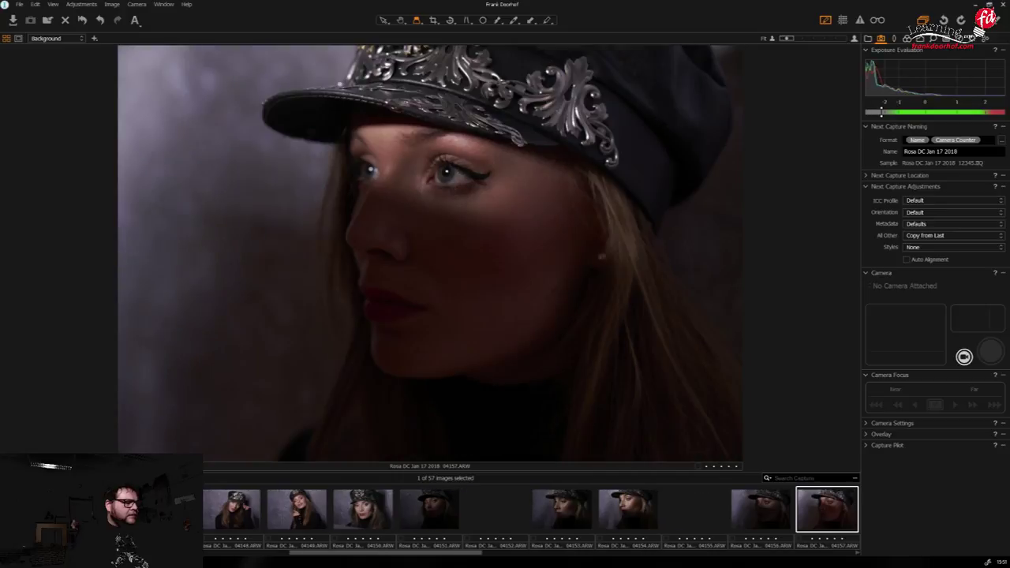
pyautogui.press('Right')
pyautogui.press('Right')
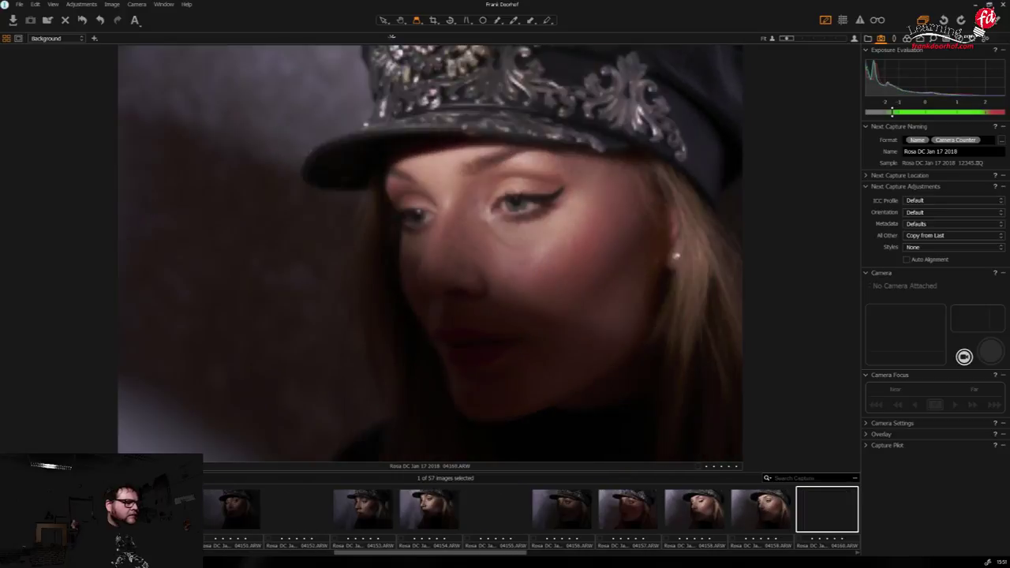
pyautogui.press('Left')
pyautogui.press('Left')
pyautogui.press('Right')
pyautogui.press('Left')
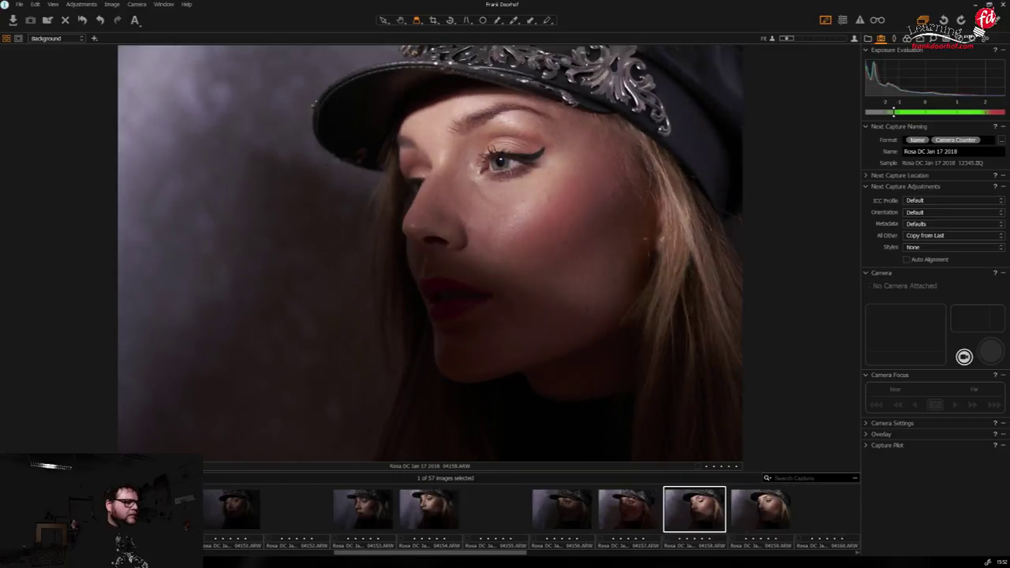
pyautogui.press('Left')
pyautogui.press('Right')
pyautogui.press('Right')
pyautogui.press('Right')
pyautogui.press('Right')
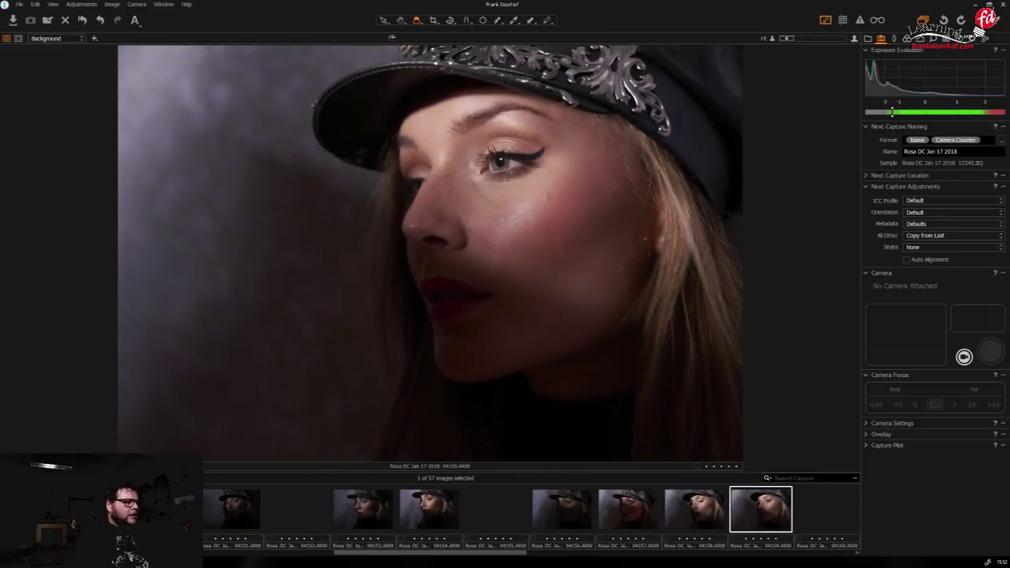
pyautogui.press('Right')
pyautogui.press('Left')
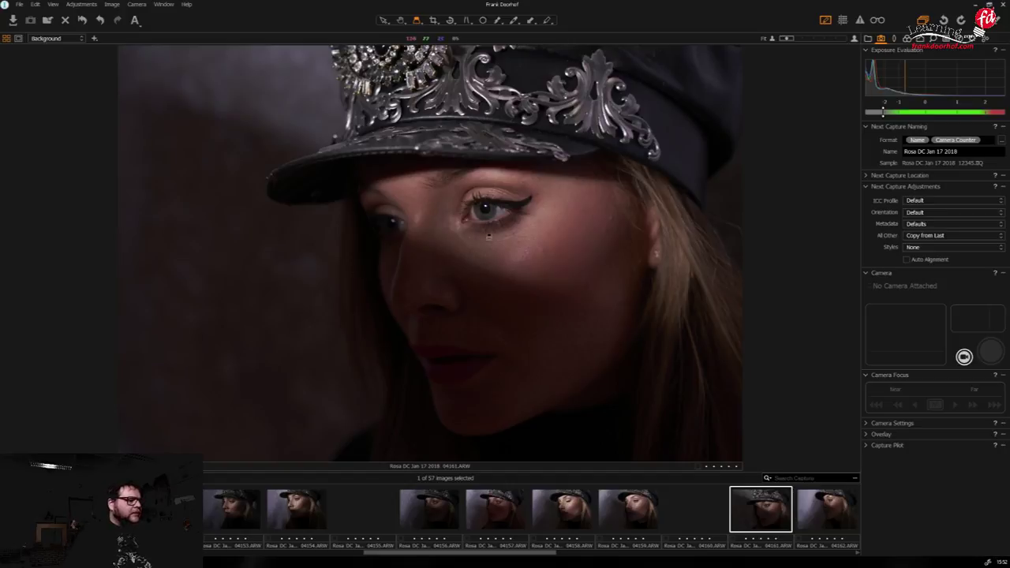
# Check the eye sharpness of 04161.ARW with the Loupe tool and examine the following close-ups up to 04163.ARW
pyautogui.moveTo(489, 237); pyautogui.dragTo(491, 238)
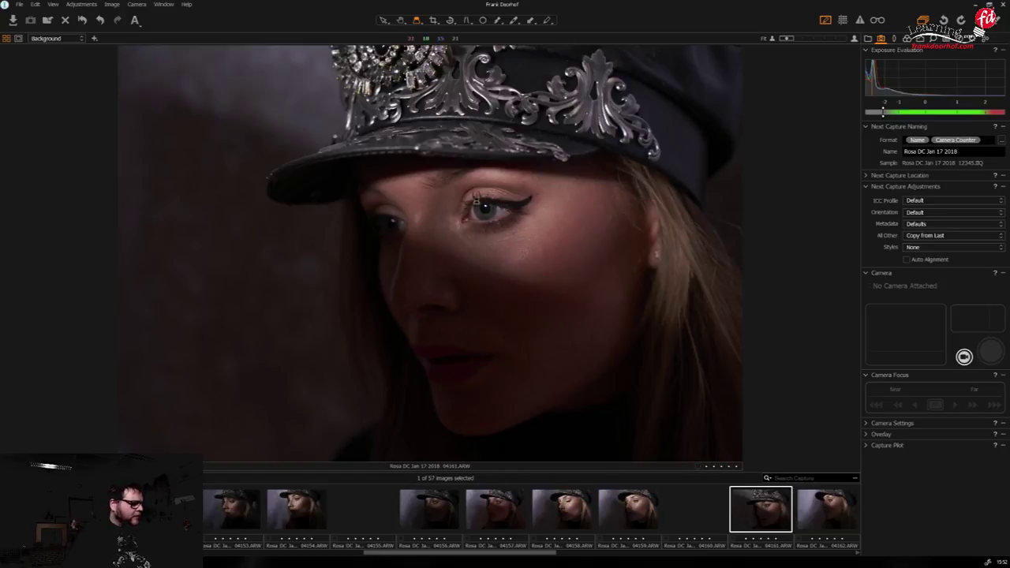
pyautogui.press('Right')
pyautogui.press('Right')
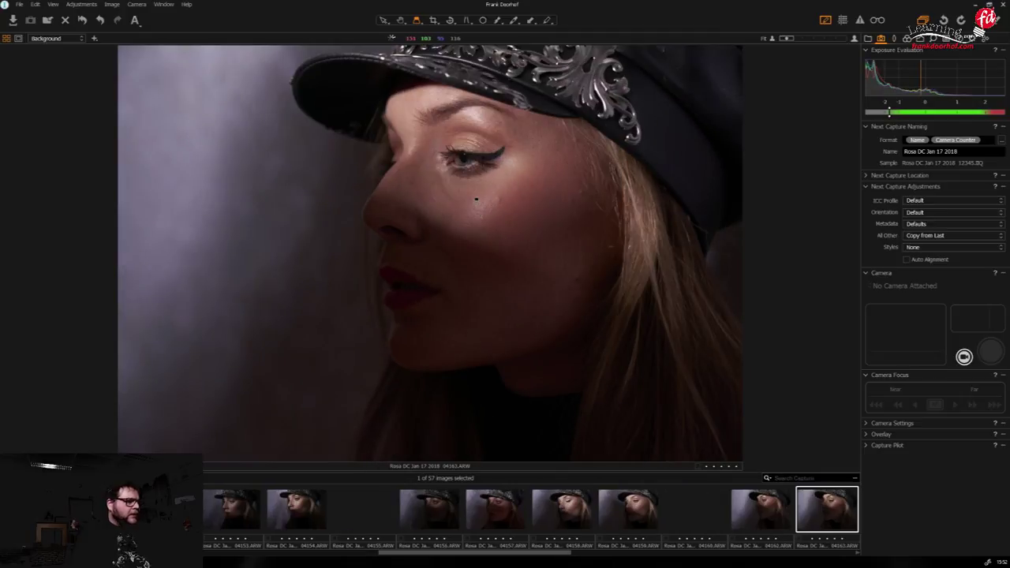
# Rate the colour checker photo 04165.ARW five stars and continue through the photos to 04168.ARW
pyautogui.press('Right')
pyautogui.press('Right')
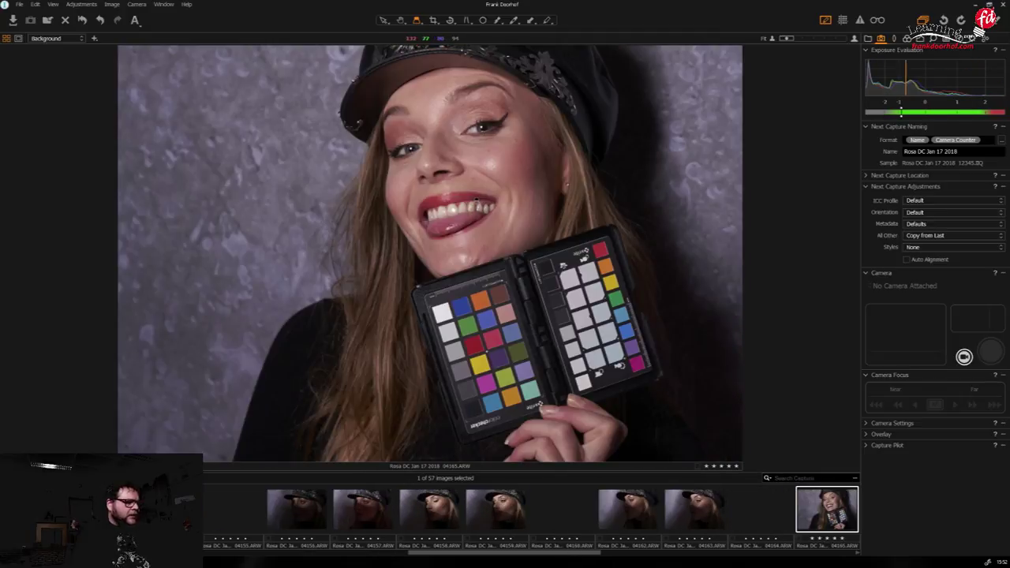
pyautogui.press('Right')
pyautogui.press('Right')
pyautogui.press('Right')
pyautogui.press('Right')
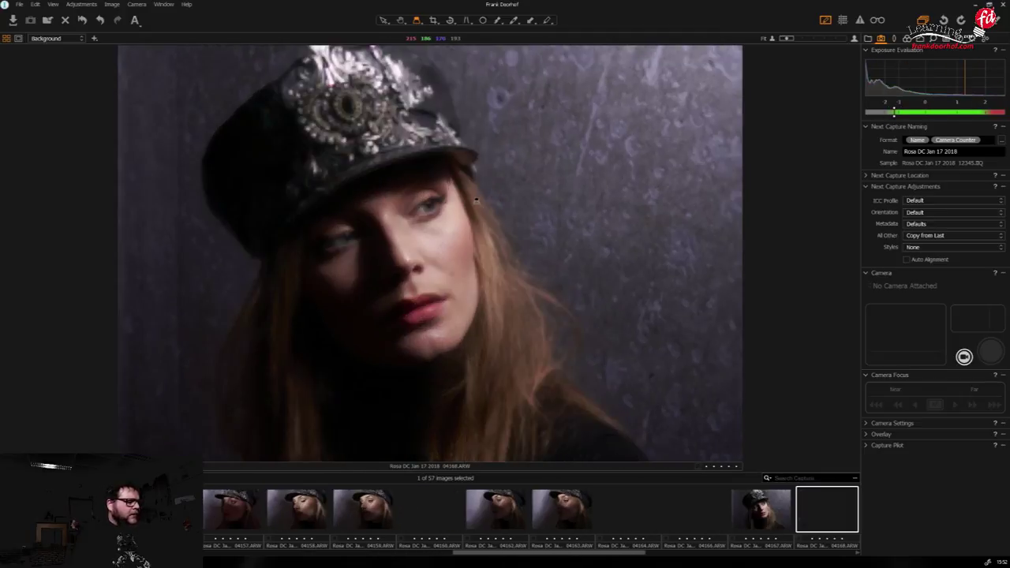
# Review the backlit profile photos from 04169.ARW to 04176.ARW, comparing 04171.ARW with its neighbours
pyautogui.press('Right')
pyautogui.press('Right')
pyautogui.press('Right')
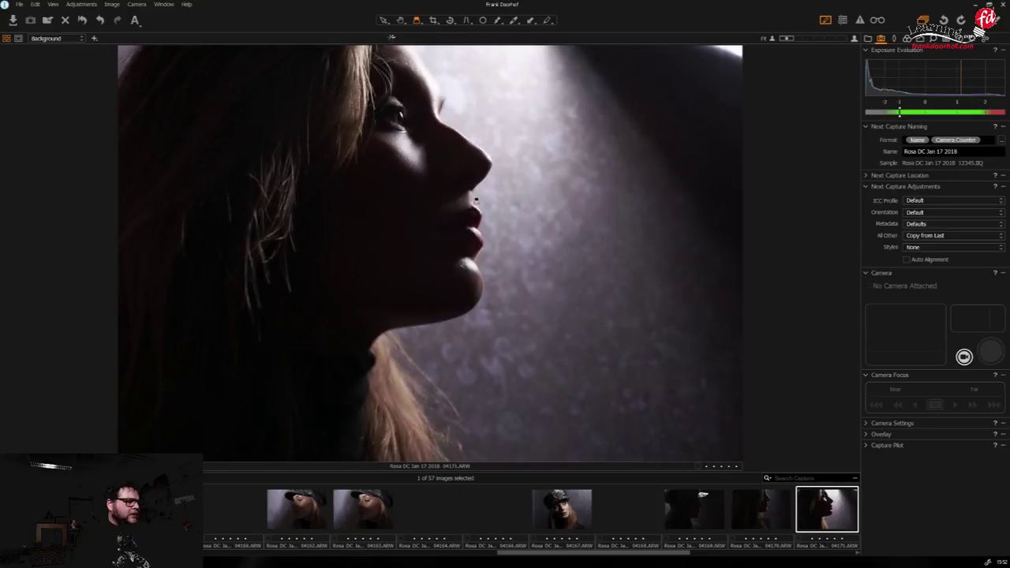
pyautogui.press('Left')
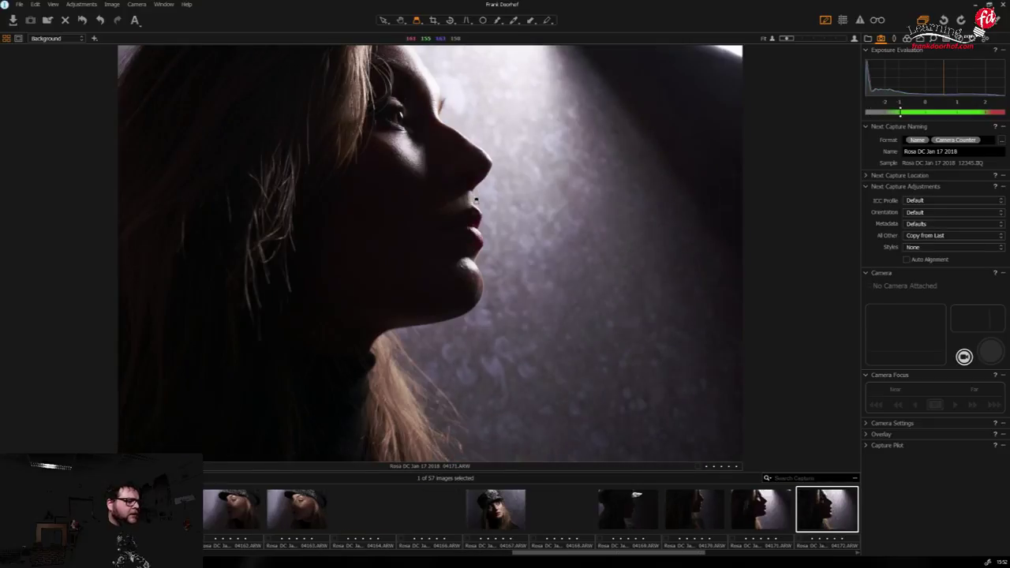
pyautogui.press('Right')
pyautogui.press('Right')
pyautogui.press('Right')
pyautogui.press('Right')
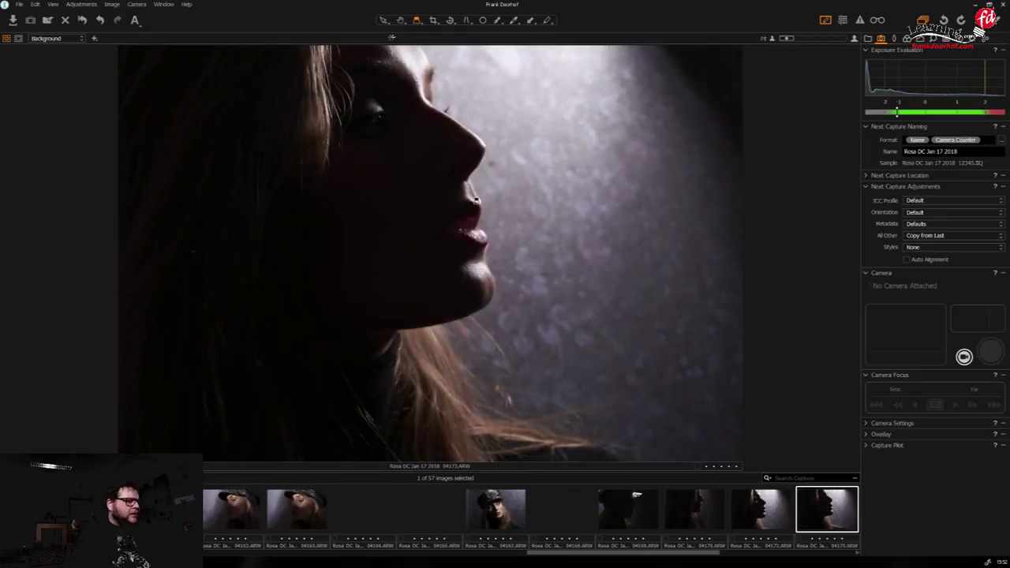
pyautogui.press('Right')
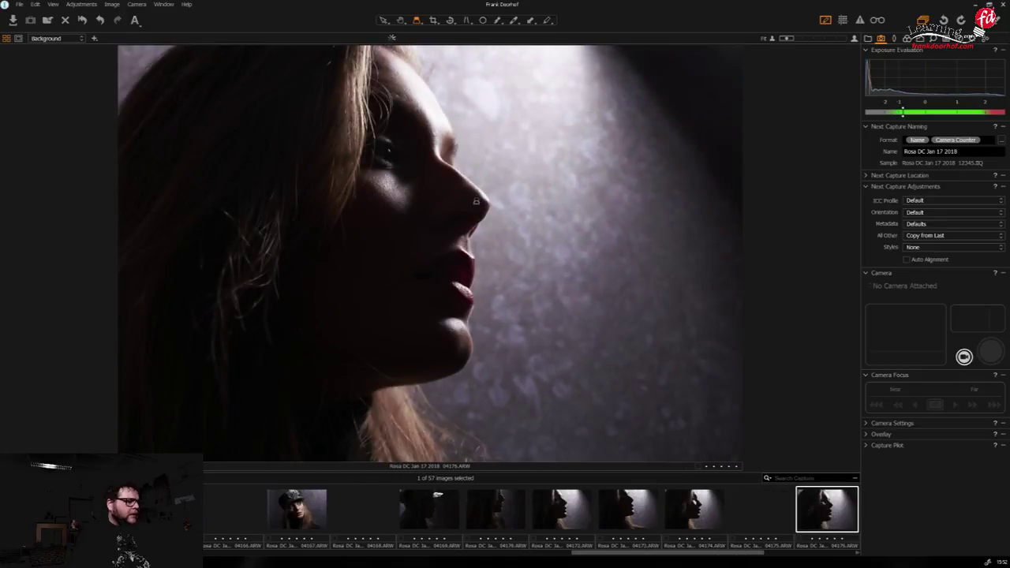
# Rate the backlit profile photos 04176.ARW and 04180.ARW five stars while reviewing the remaining profiles up to 04182.ARW
pyautogui.press('Right')
pyautogui.press('Left')
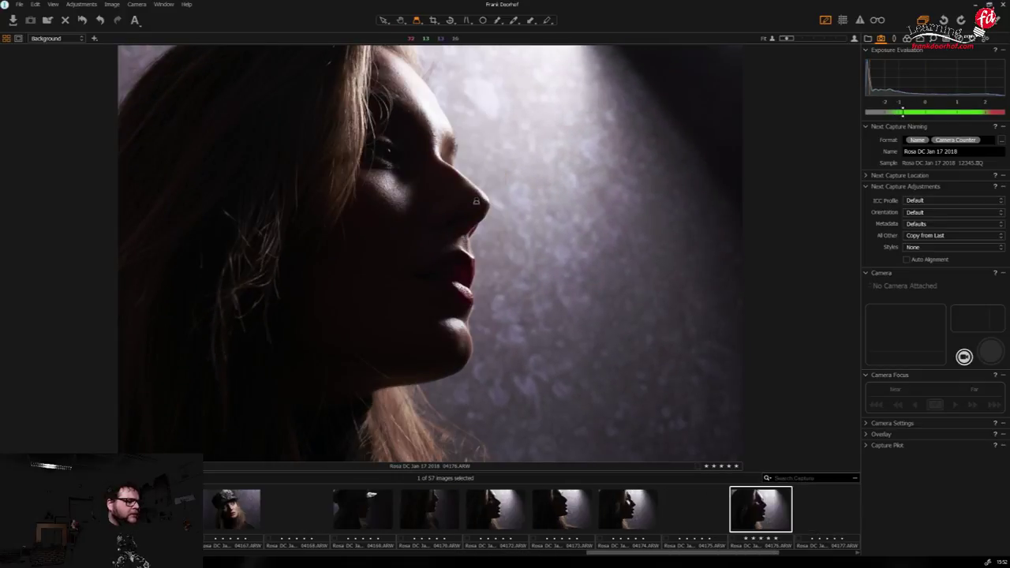
pyautogui.press('Right')
pyautogui.press('Right')
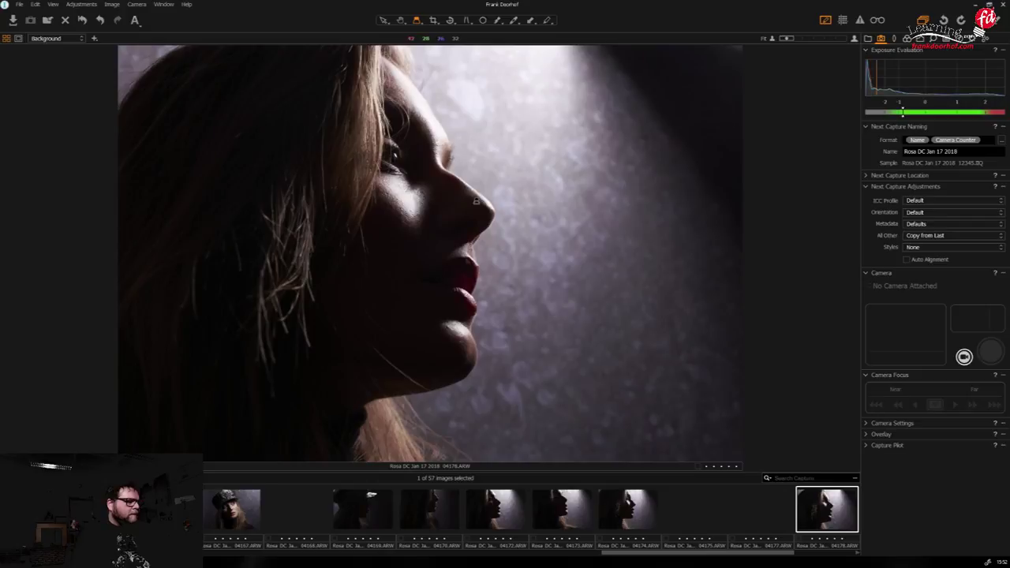
pyautogui.press('Right')
pyautogui.press('Right')
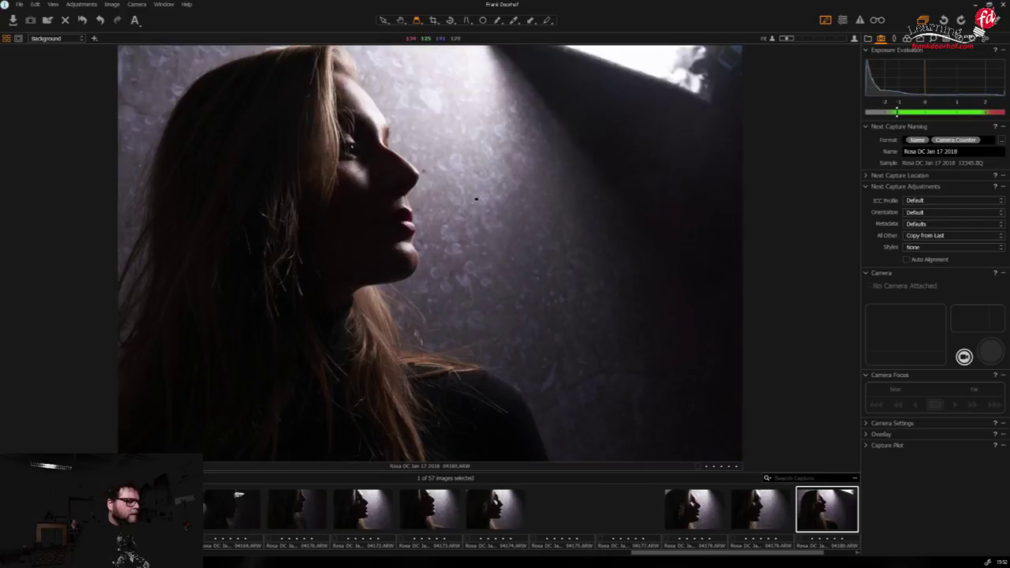
pyautogui.press('Right')
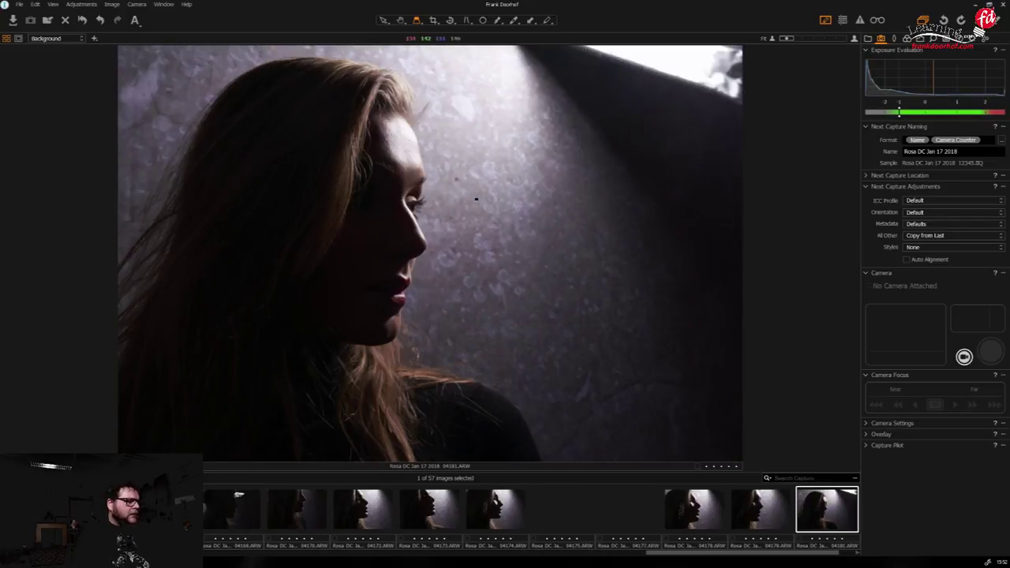
pyautogui.press('Right')
# Go back through the shoot to the five-star hat portrait 04125.ARW
pyautogui.press('Left')
pyautogui.press('Left')
pyautogui.press('Left')
pyautogui.press('Left')
pyautogui.press('Left')
pyautogui.press('Left')
pyautogui.press('Left')
pyautogui.press('Left')
pyautogui.press('Left')
pyautogui.press('Left')
pyautogui.press('Left')
pyautogui.press('Left')
pyautogui.press('Left')
pyautogui.press('Left')
pyautogui.press('Left')
pyautogui.press('Left')
pyautogui.press('Left')
pyautogui.press('Left')
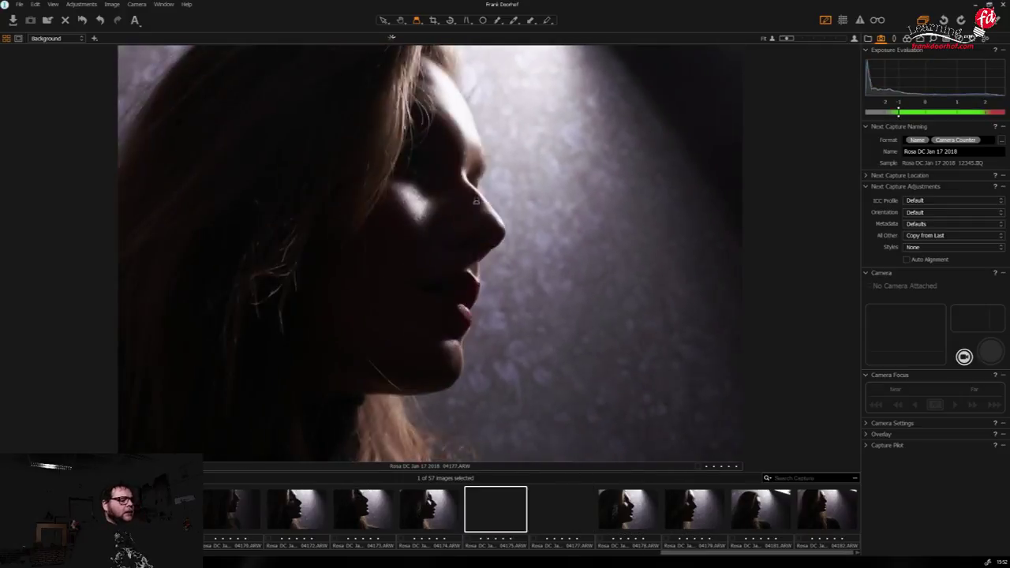
pyautogui.press('Left')
pyautogui.press('Left')
pyautogui.press('Left')
pyautogui.press('Left')
pyautogui.press('Left')
pyautogui.press('Left')
pyautogui.press('Left')
pyautogui.press('Left')
pyautogui.press('Left')
pyautogui.press('Left')
pyautogui.press('Left')
pyautogui.press('Left')
pyautogui.press('Left')
pyautogui.press('Left')
pyautogui.press('Left')
pyautogui.press('Left')
pyautogui.press('Left')
pyautogui.press('Left')
pyautogui.press('Left')
pyautogui.press('Left')
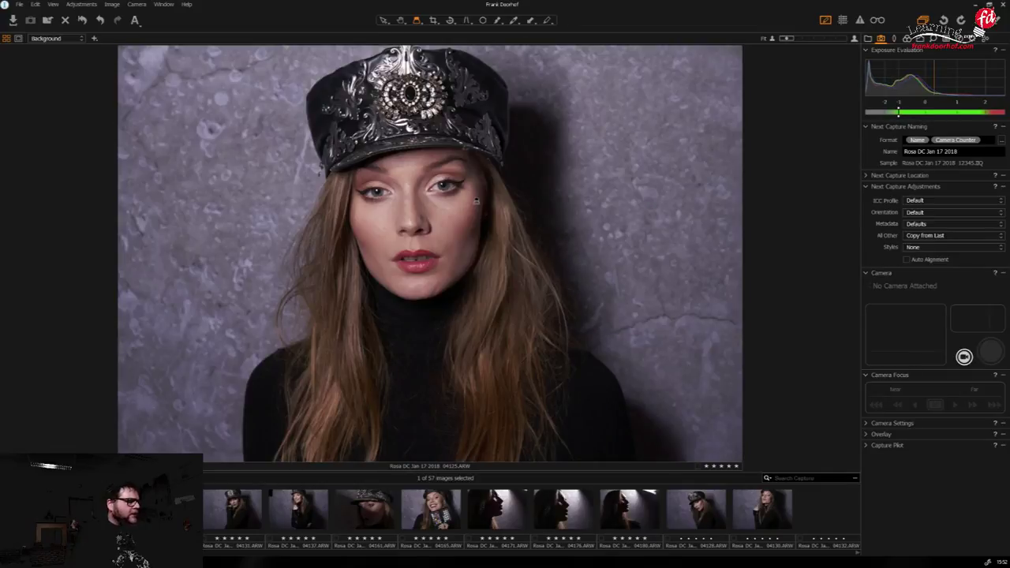
# Compare the five-star hat portraits from 04125.ARW to 04131.ARW and remove the rating from 04129.ARW
pyautogui.press('Right')
pyautogui.press('Right')
pyautogui.press('Right')
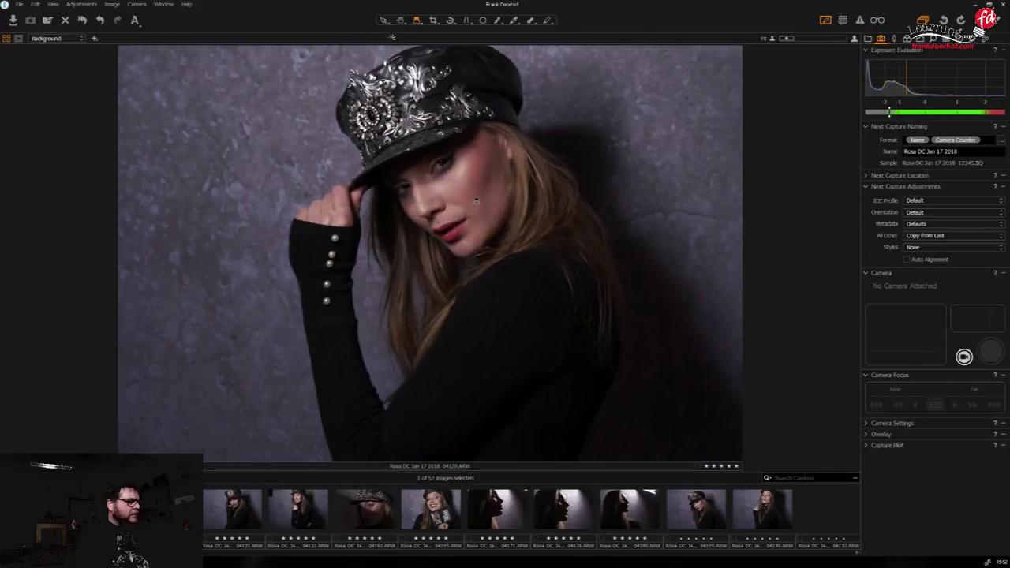
pyautogui.press('Right')
pyautogui.press('Left')
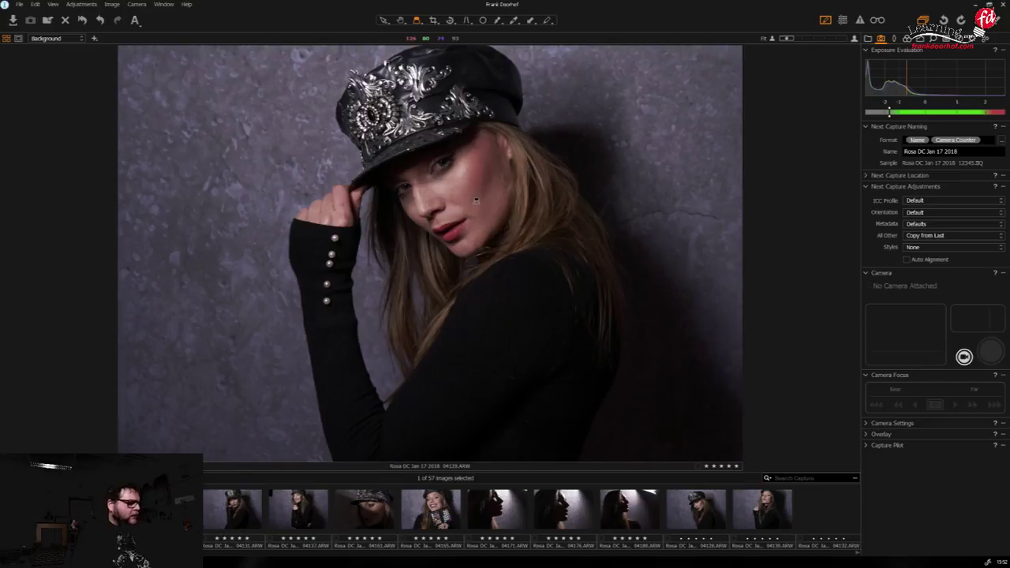
pyautogui.press('Right')
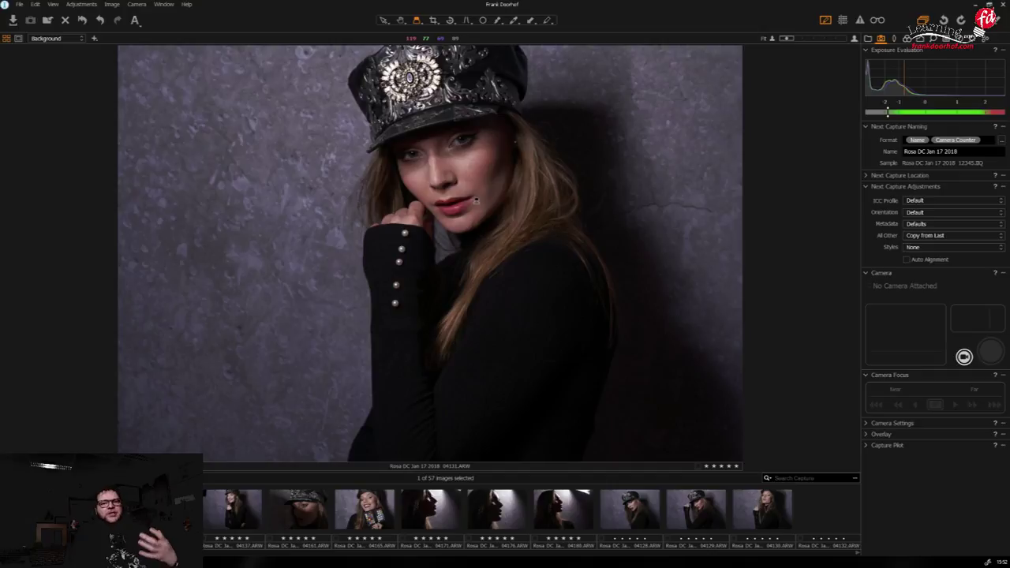
# Examine the five-star smiling portrait 04137.ARW
pyautogui.press('Right')
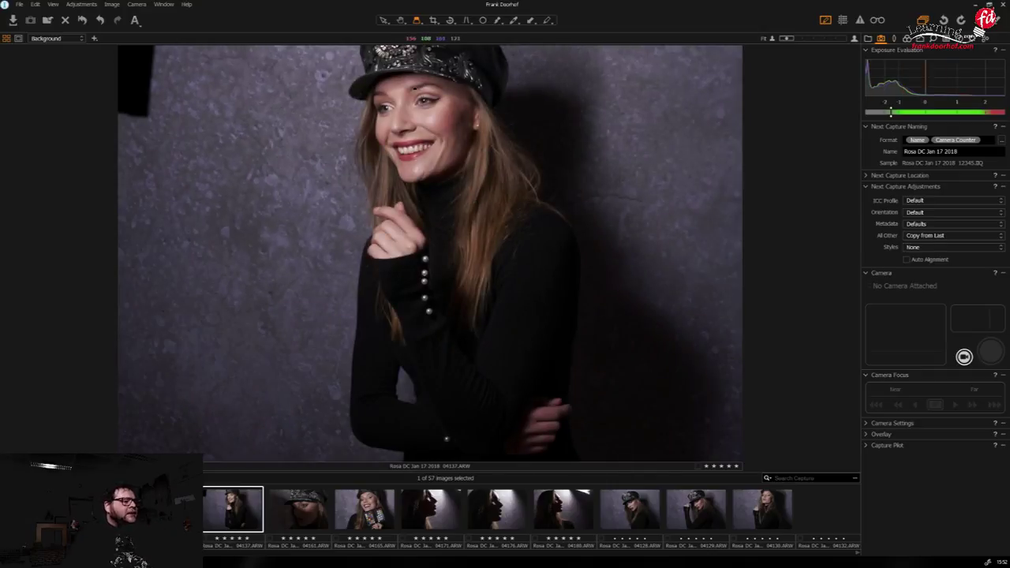
pyautogui.click(419, 95)
pyautogui.moveTo(418, 95); pyautogui.dragTo(508, 227)
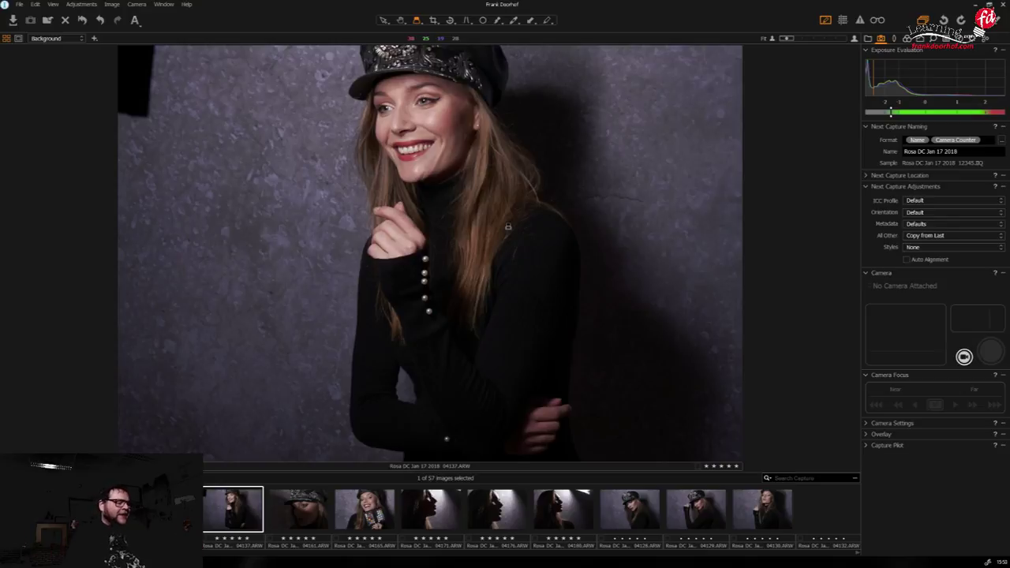
# Set the exposure to 0.82 and the contrast to 8 for the close-up 04161.ARW
pyautogui.press('Right')
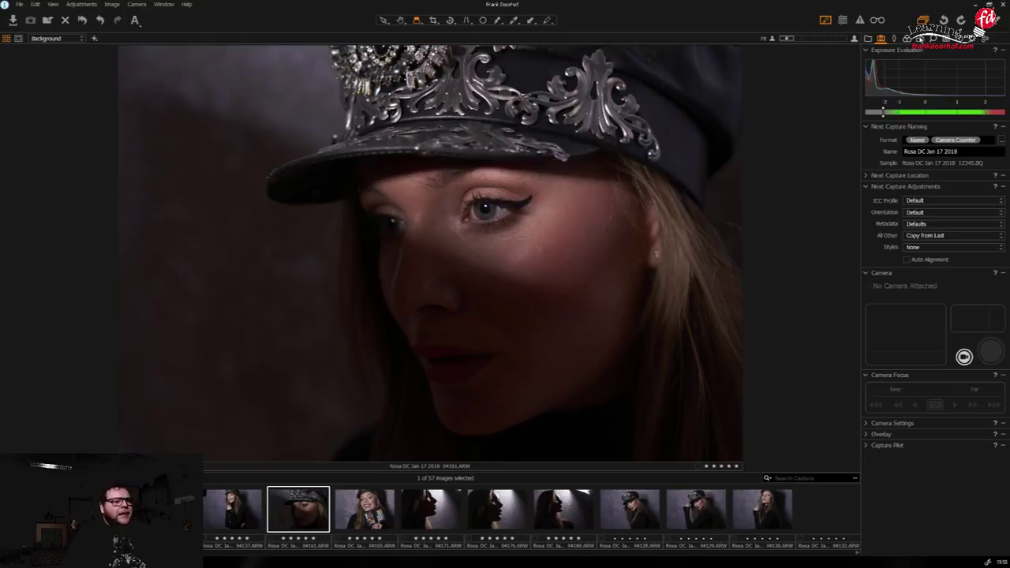
pyautogui.click(919, 38)
pyautogui.moveTo(941, 201); pyautogui.dragTo(949, 200)
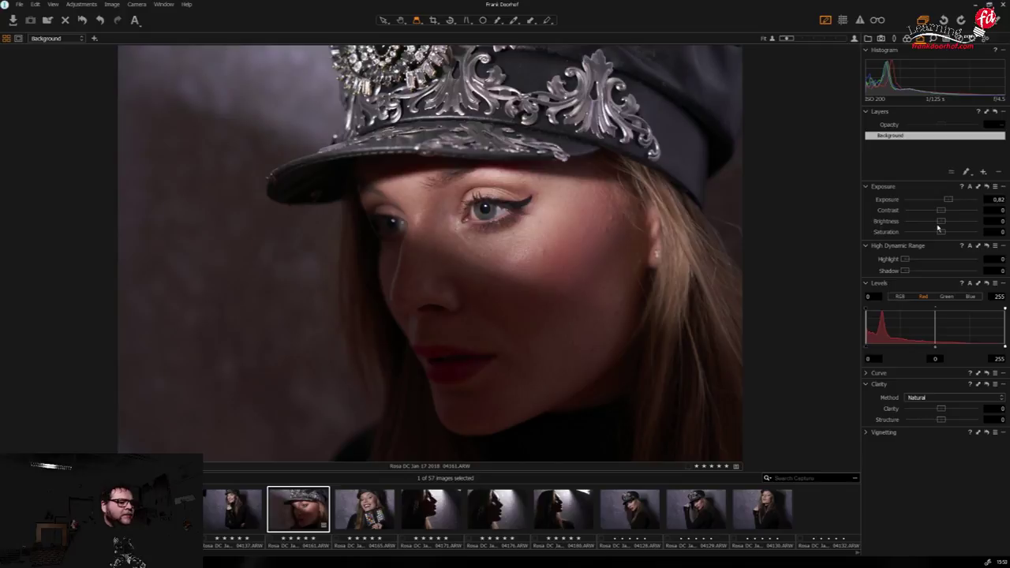
pyautogui.moveTo(942, 209); pyautogui.dragTo(950, 210)
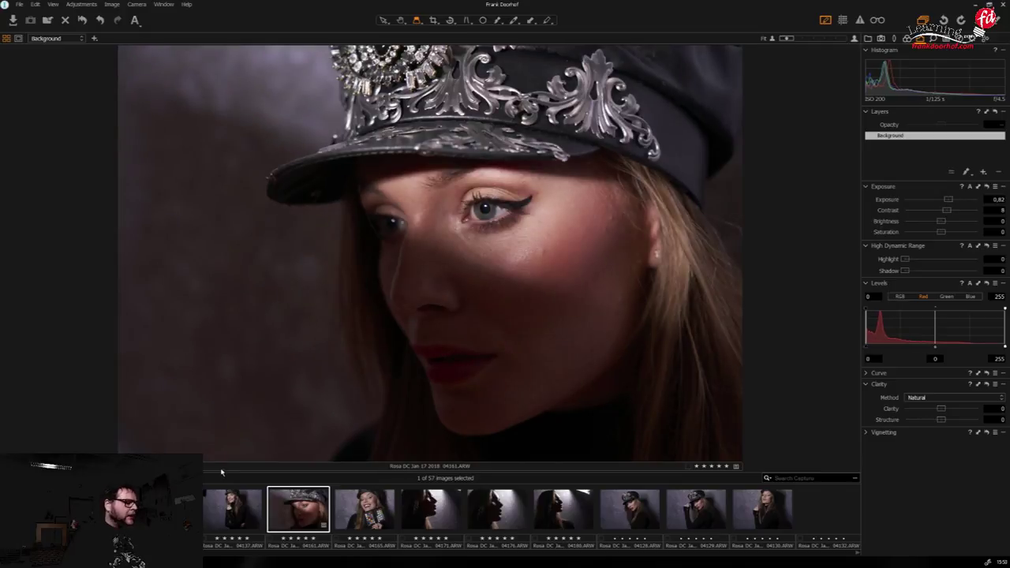
# Set the white balance of 04165.ARW from the colour checker, trying several warm and cool patches and ending on a neutral one
pyautogui.click(375, 510)
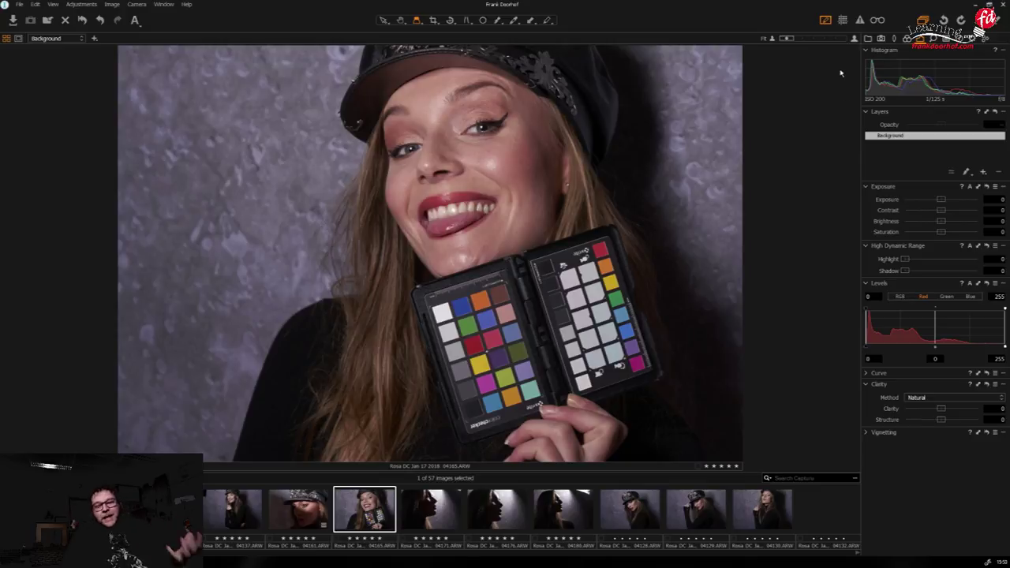
pyautogui.click(514, 21)
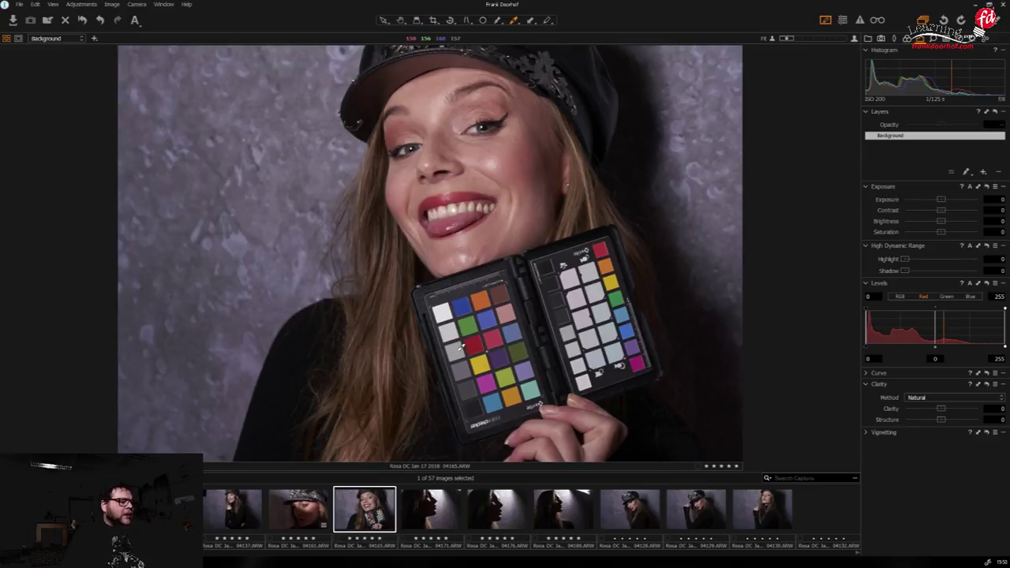
pyautogui.click(585, 254)
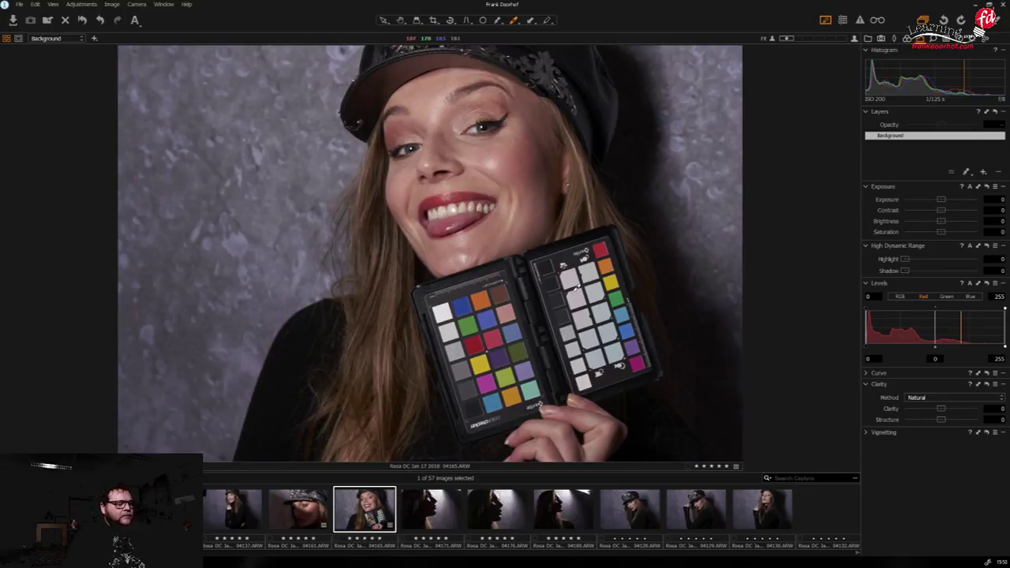
pyautogui.click(591, 270)
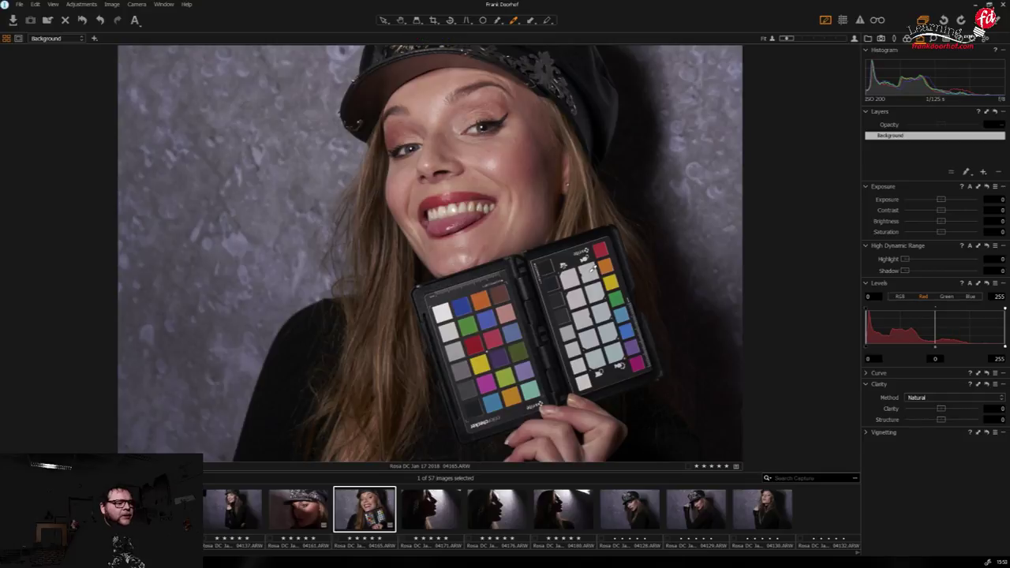
pyautogui.click(610, 329)
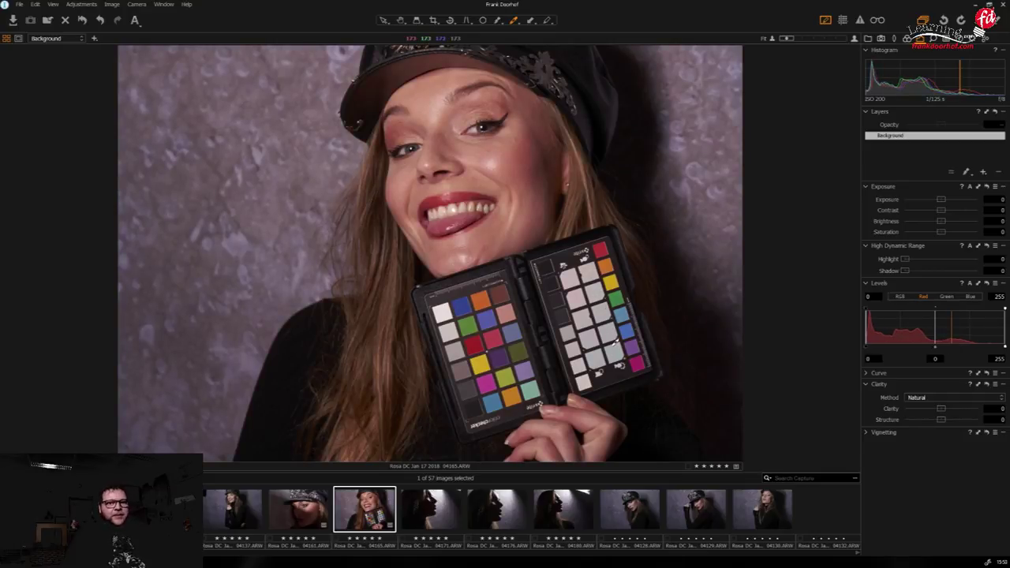
pyautogui.click(573, 274)
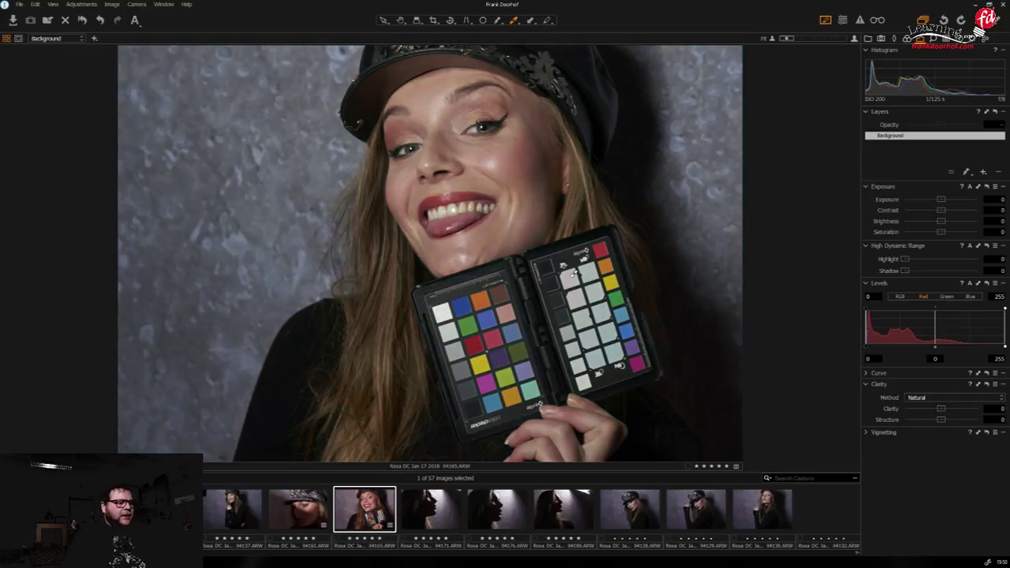
pyautogui.click(590, 338)
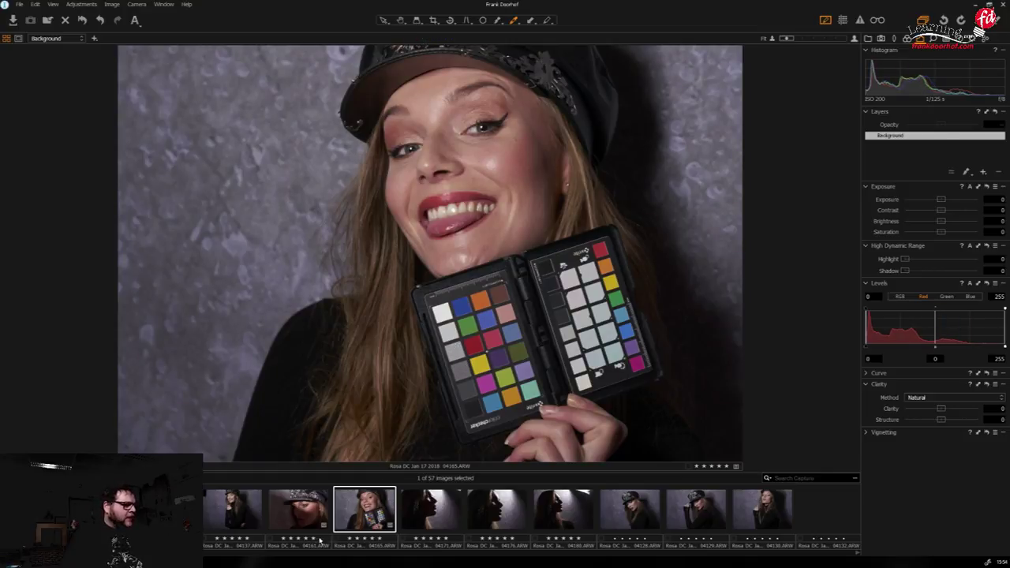
# Compare the backlit profiles 04171.ARW, 04176.ARW and 04180.ARW and remove the ratings from 04171.ARW and 04176.ARW
pyautogui.click(420, 526)
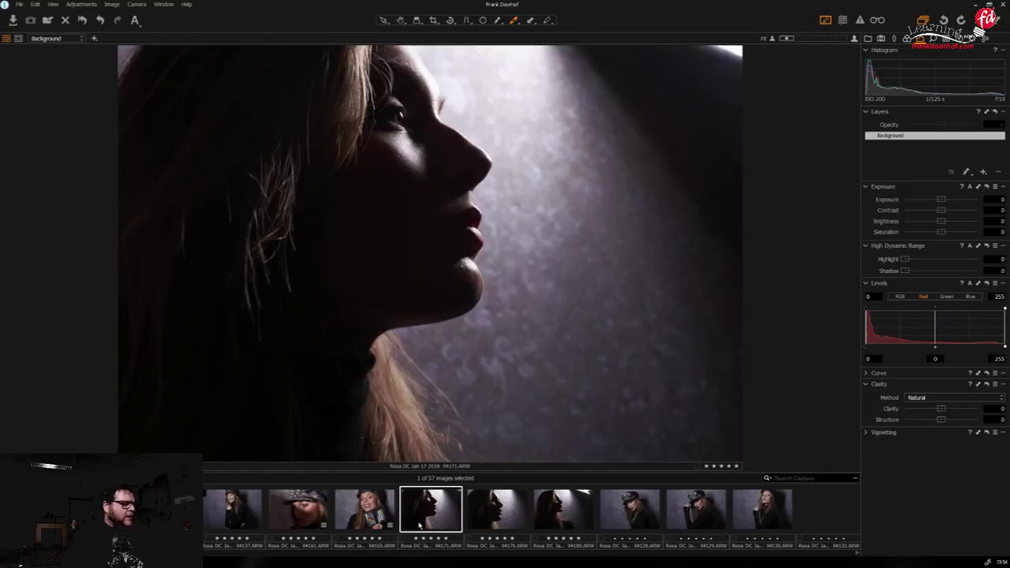
pyautogui.click(498, 523)
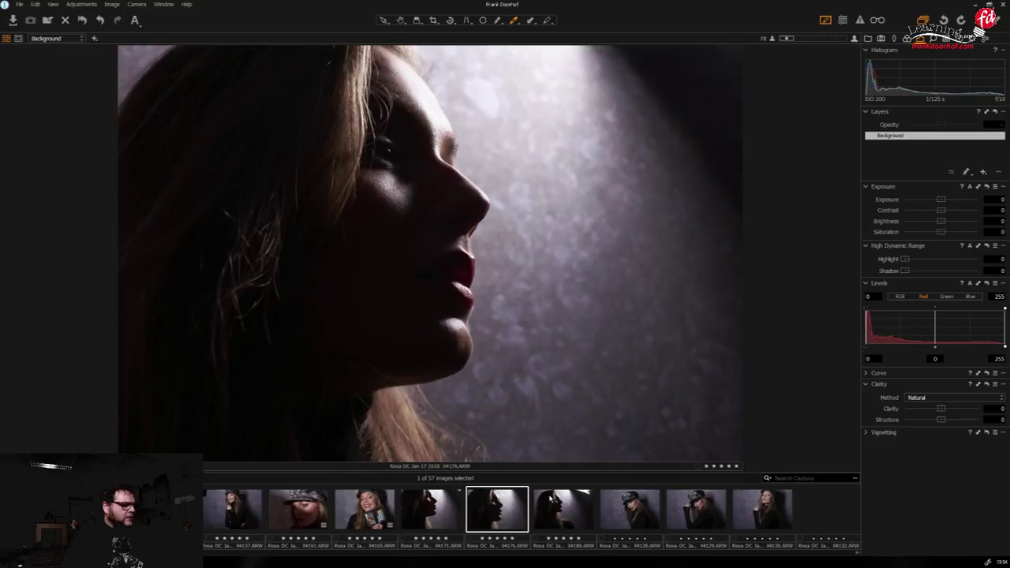
pyautogui.click(558, 511)
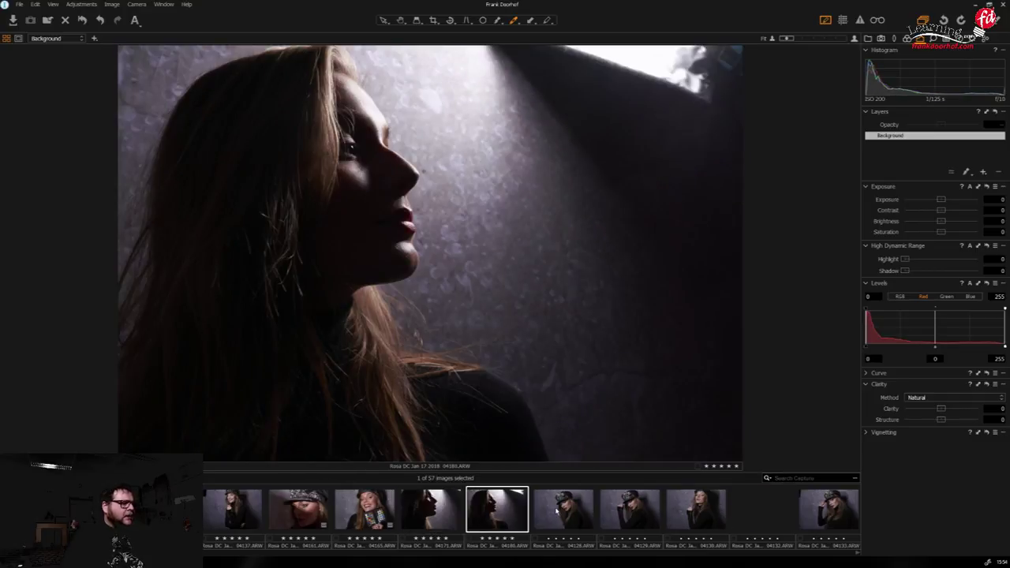
pyautogui.click(439, 510)
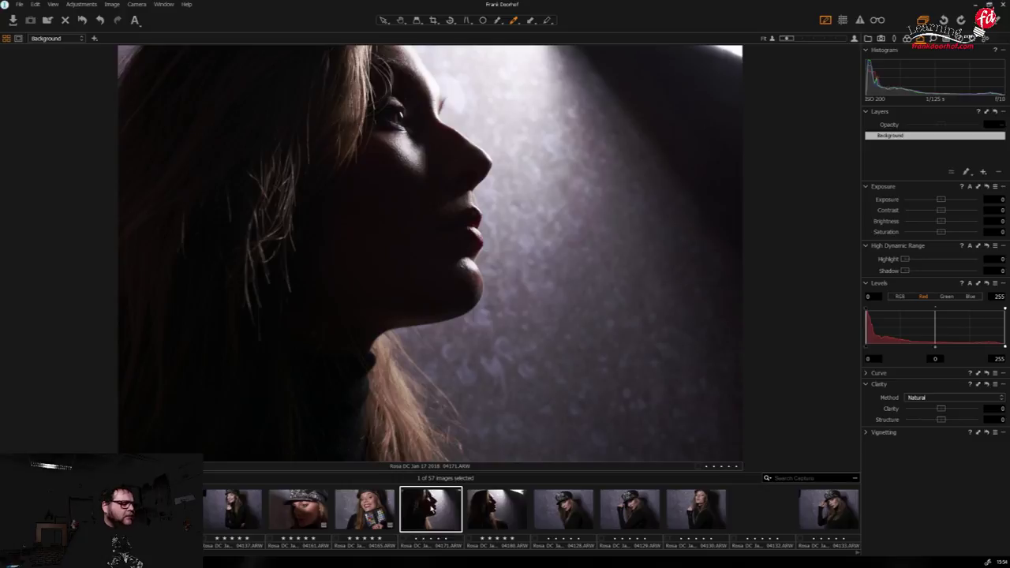
pyautogui.press('Delete')
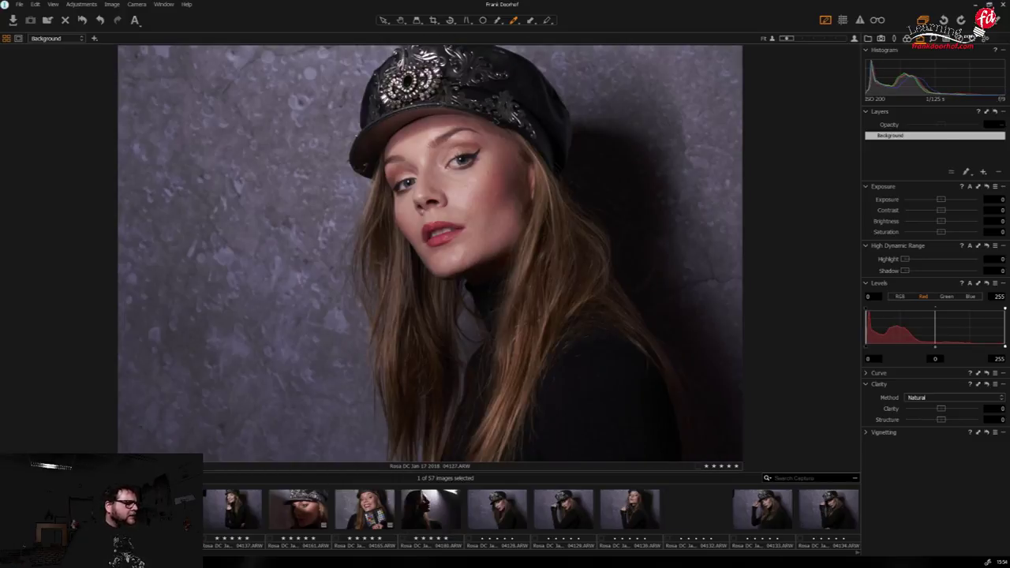
# Process the smiling portrait 04137.ARW with only the "naar PS" recipe enabled, opening the 16-bit TIFF in Adobe Photoshop CC 2018
pyautogui.press('Right')
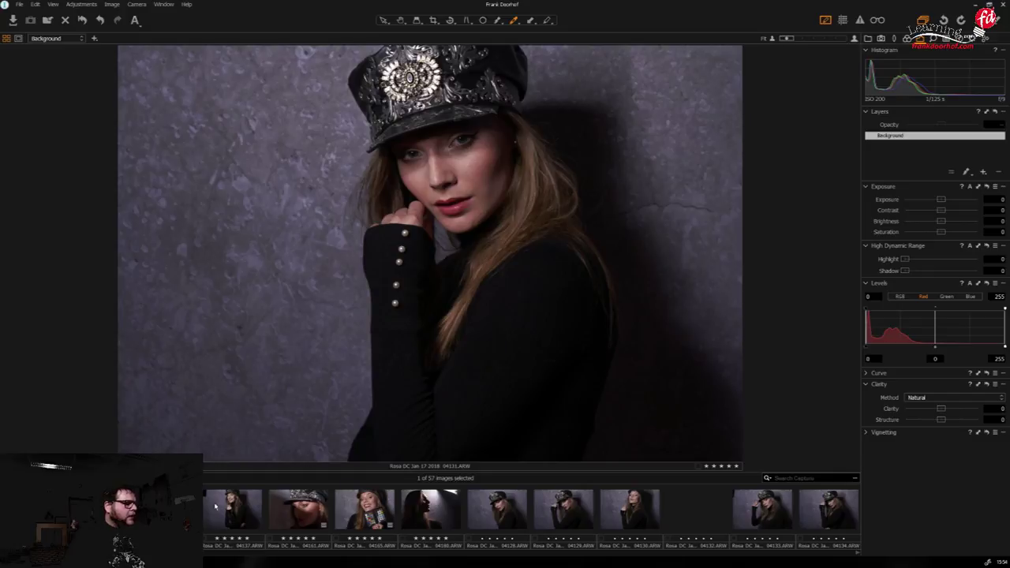
pyautogui.click(239, 510)
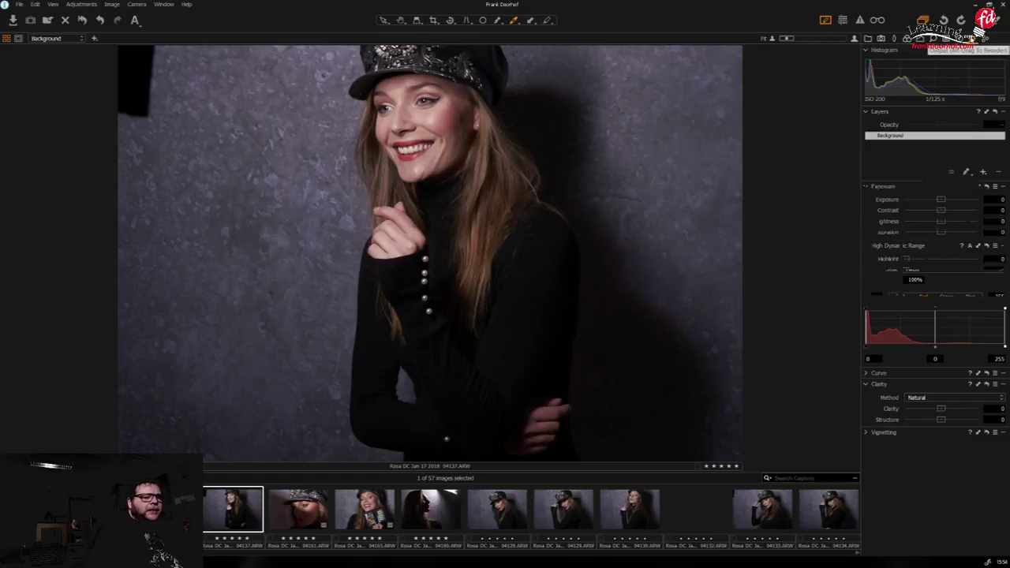
pyautogui.click(977, 38)
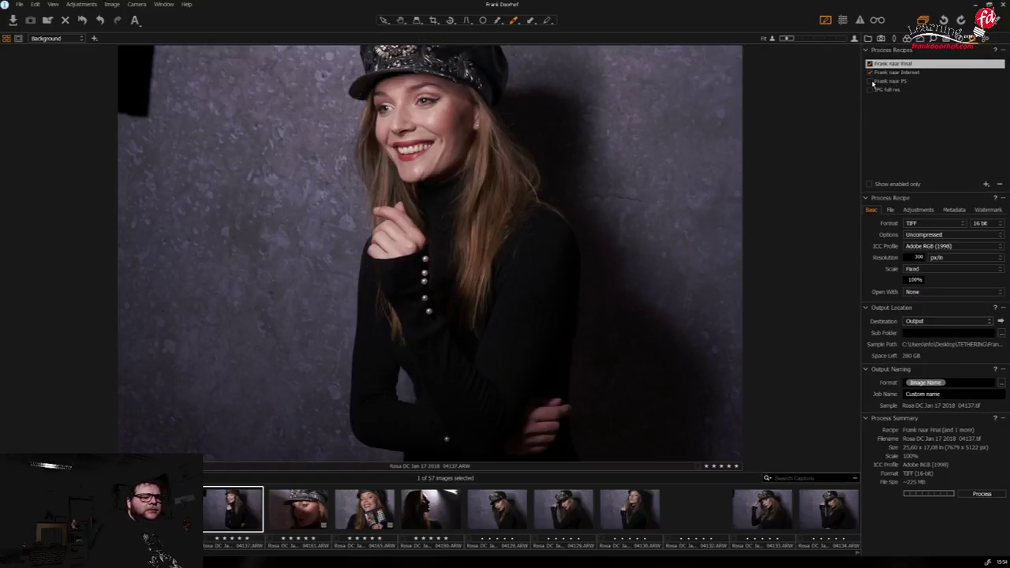
pyautogui.click(872, 81)
pyautogui.click(870, 72)
pyautogui.click(871, 63)
pyautogui.click(894, 81)
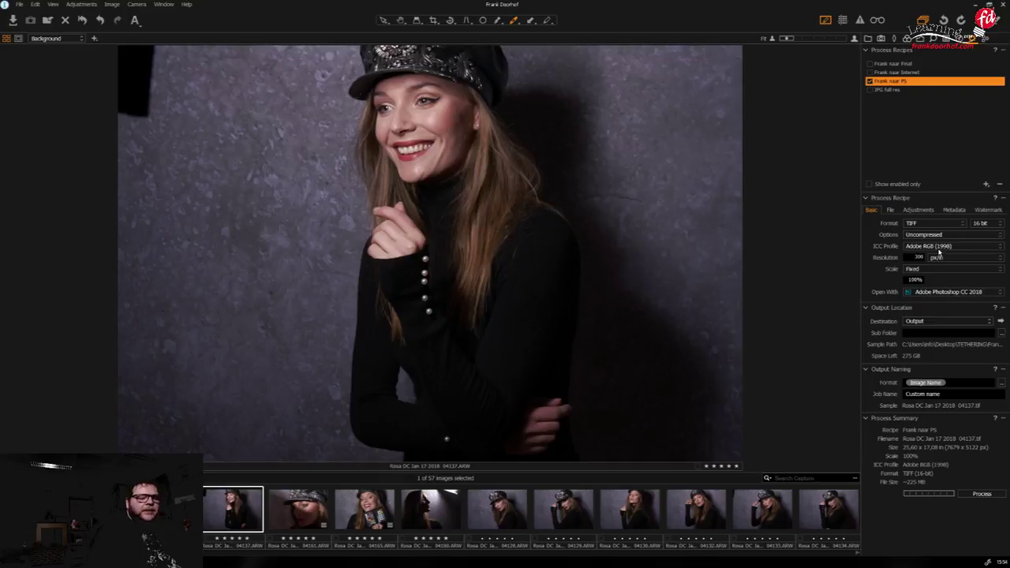
pyautogui.click(982, 494)
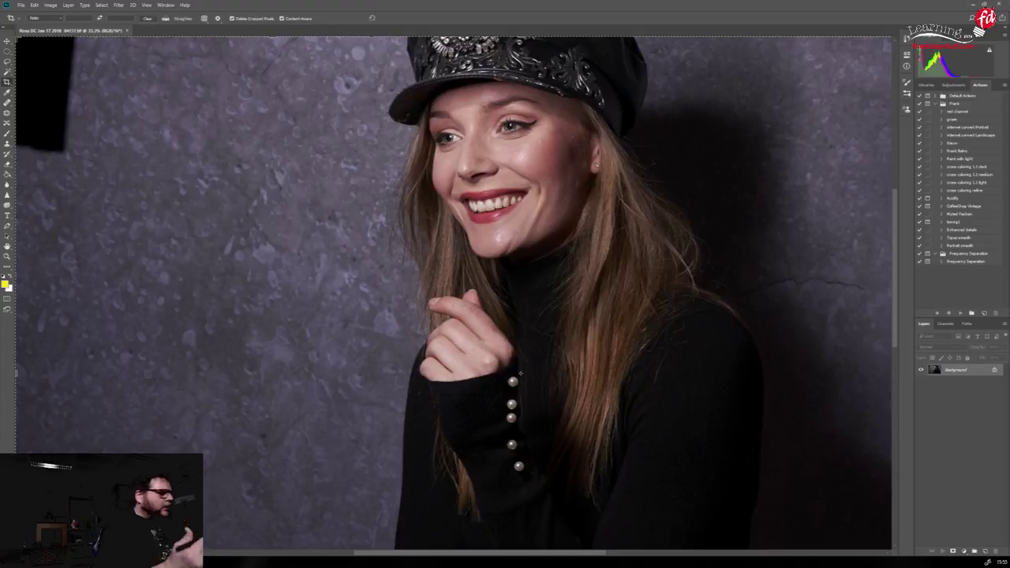
# Smooth the skin with the Imagenomic Portraiture filter using the Smoothing: High preset, checking the face at 100% and outputting to a new layer
pyautogui.hotkey('ctrl', '1')
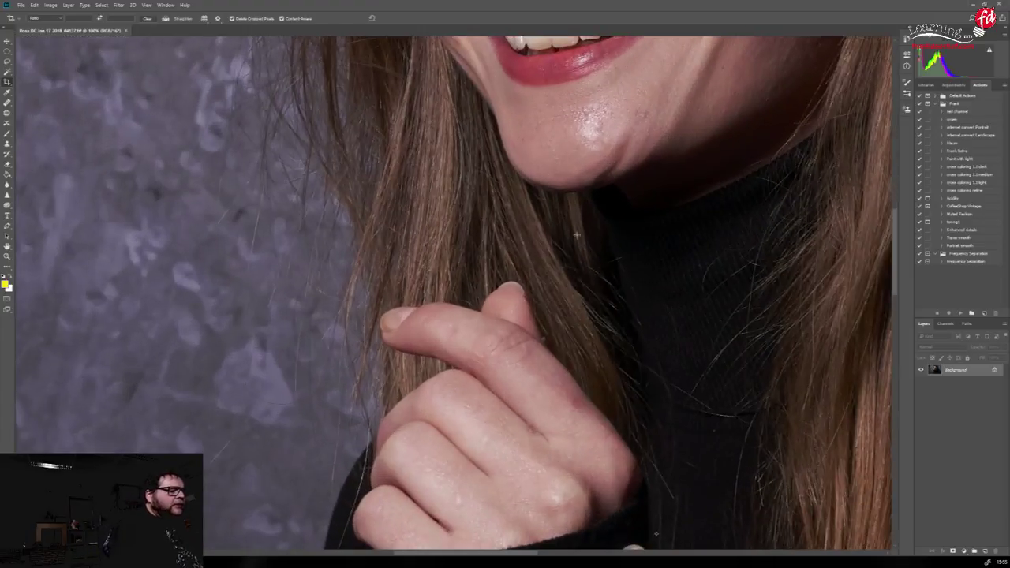
pyautogui.moveTo(650, 187); pyautogui.dragTo(501, 445)
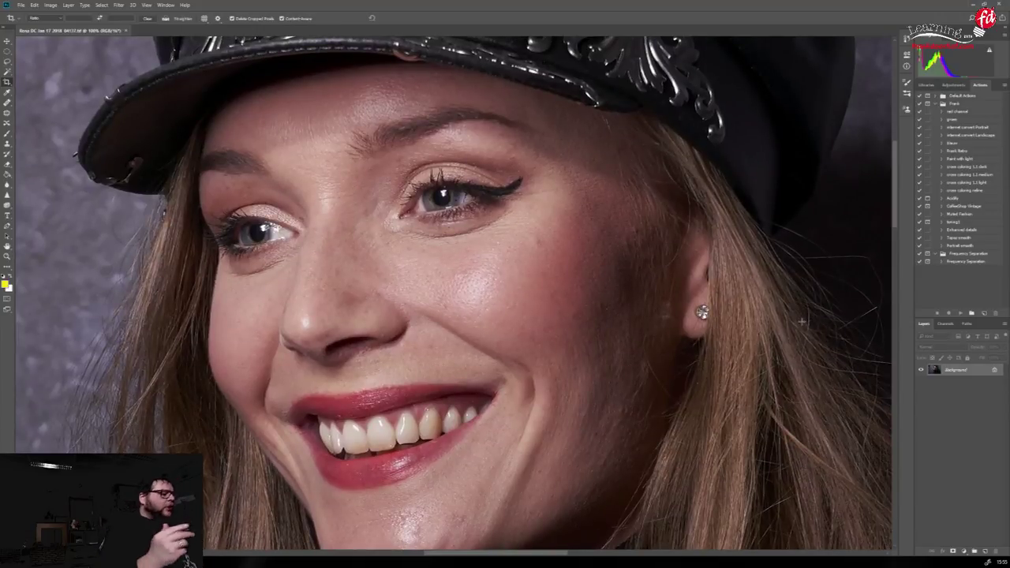
pyautogui.click(120, 5)
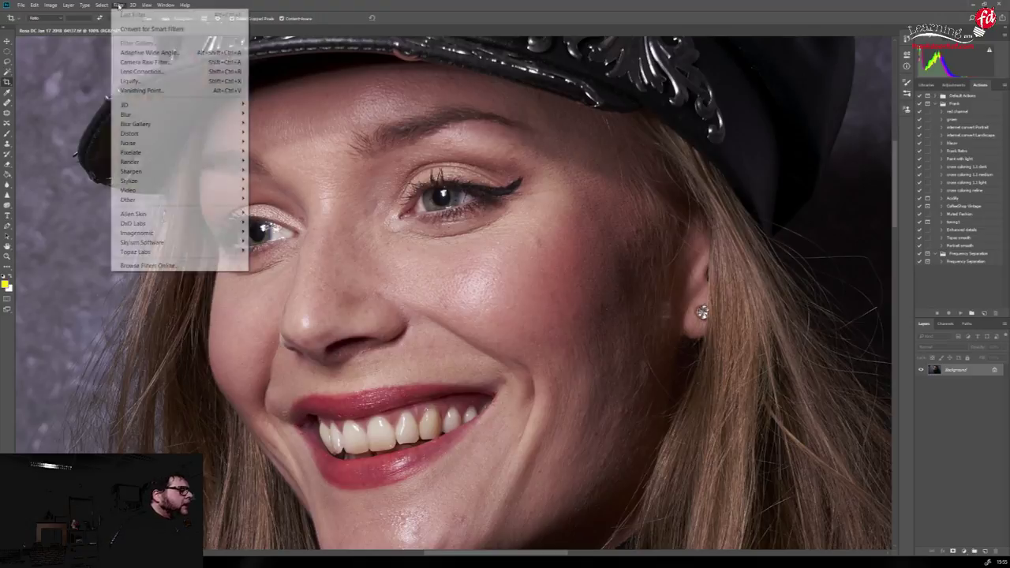
pyautogui.moveTo(168, 233)
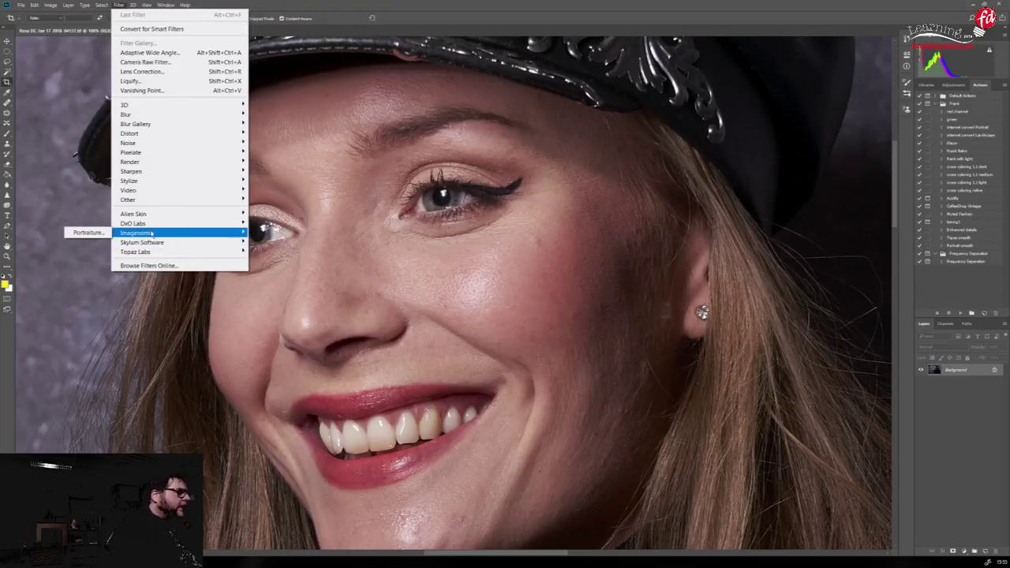
pyautogui.click(86, 234)
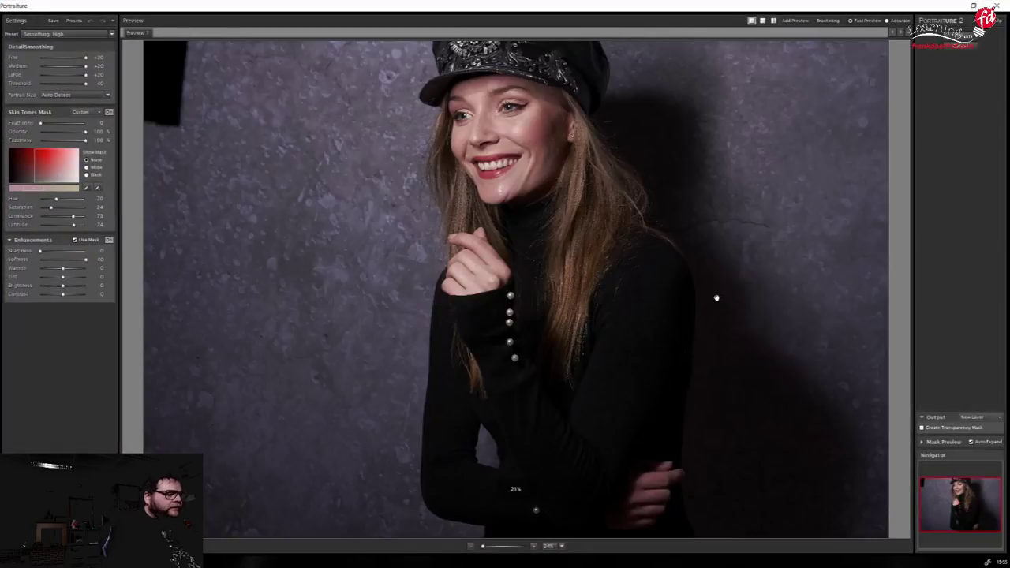
pyautogui.click(561, 545)
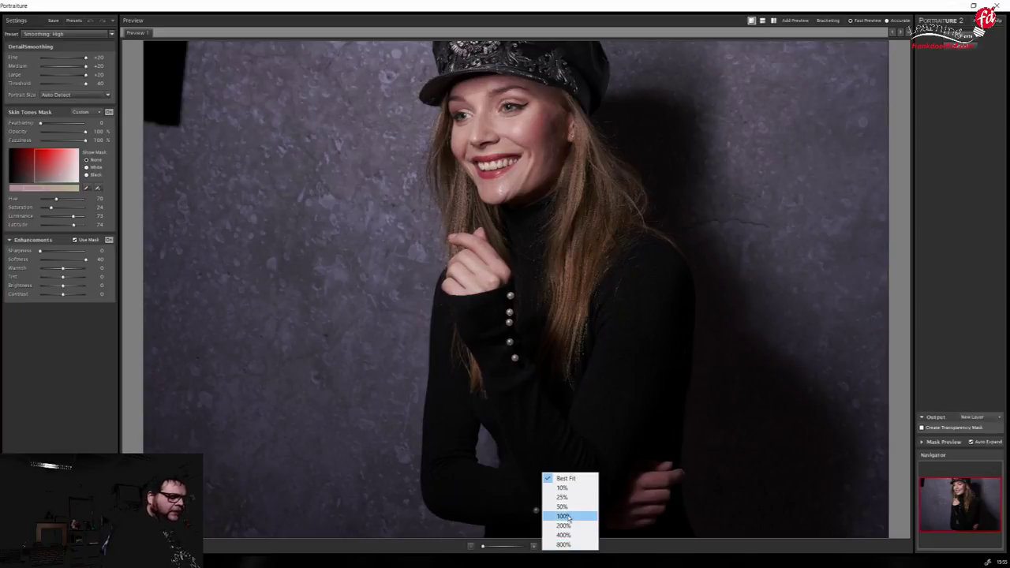
pyautogui.click(564, 516)
pyautogui.scroll(10, 598, 306)
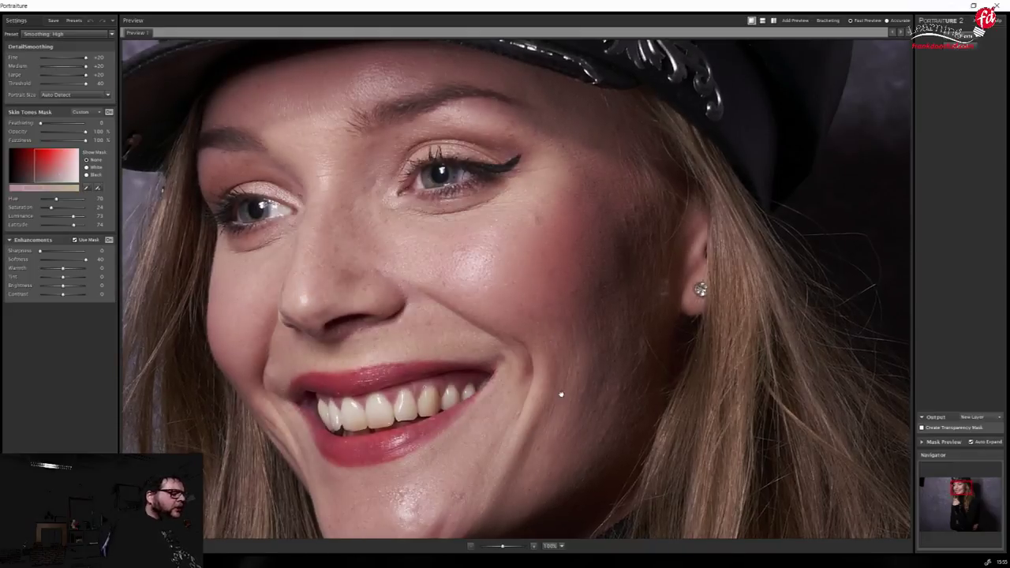
pyautogui.moveTo(571, 379); pyautogui.dragTo(576, 356)
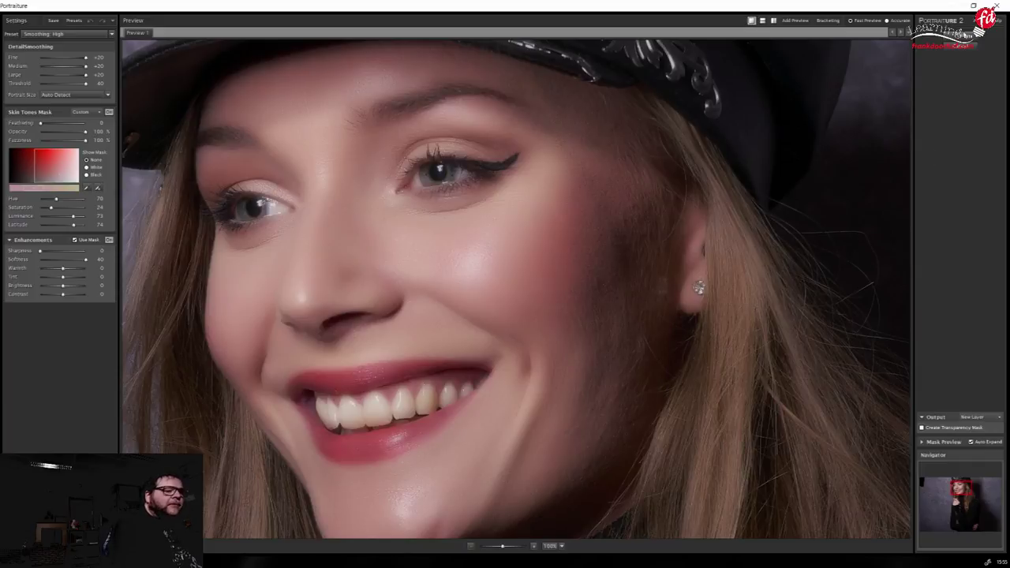
pyautogui.click(958, 39)
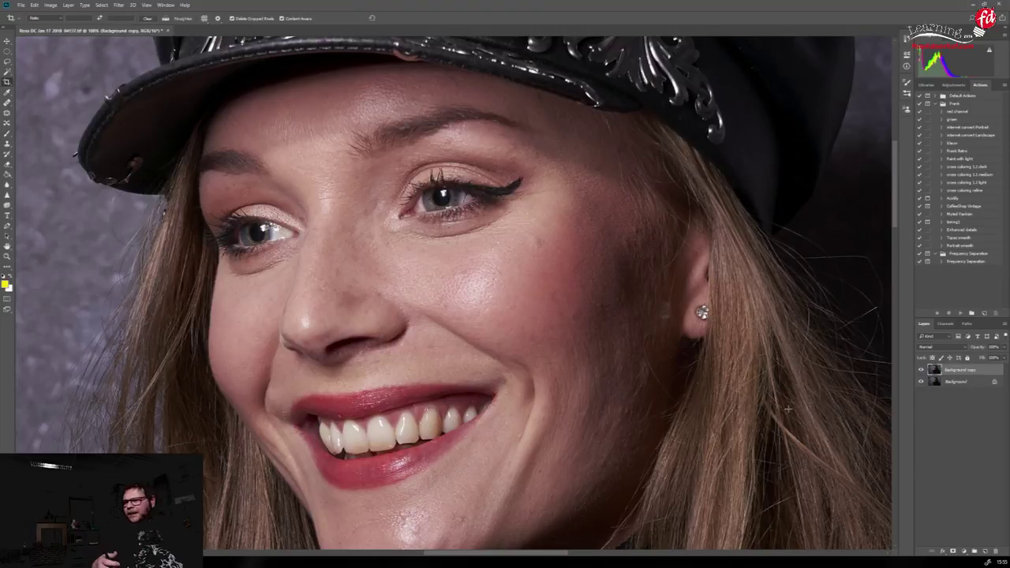
# Compare the face with and without the smoothed Background copy layer
pyautogui.hotkey('alt', '[')
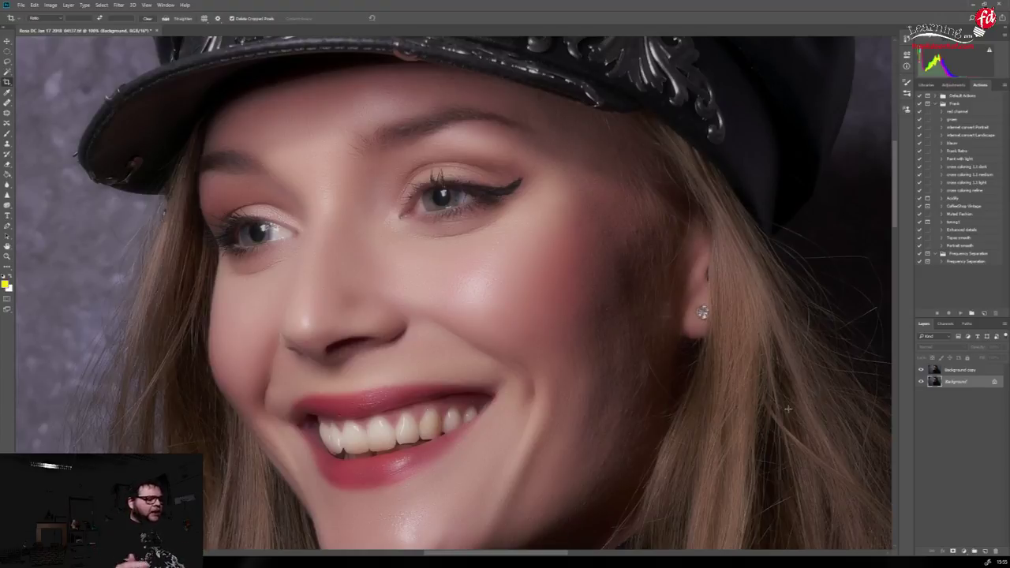
pyautogui.click(944, 371)
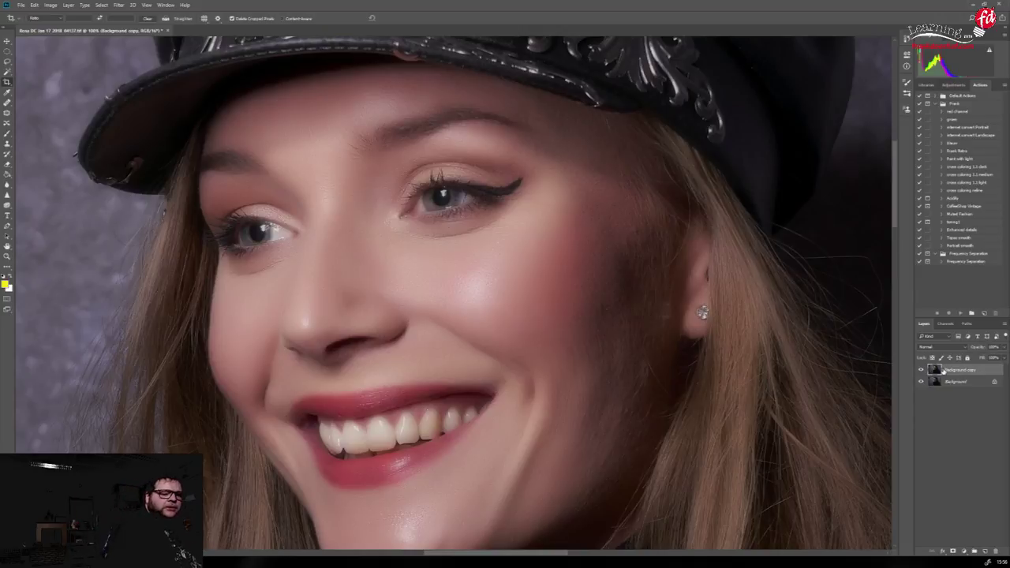
pyautogui.click(920, 370)
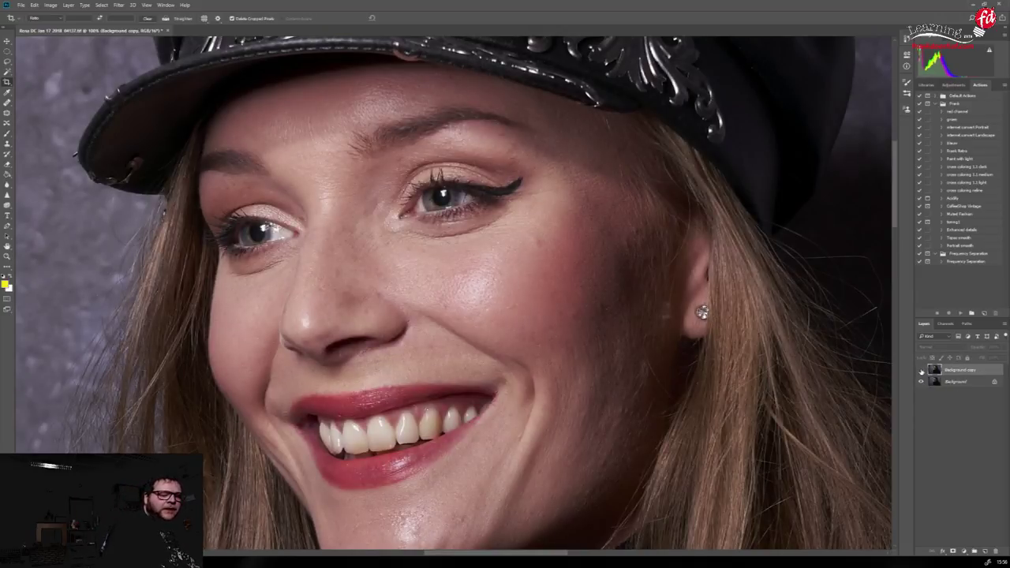
pyautogui.click(921, 371)
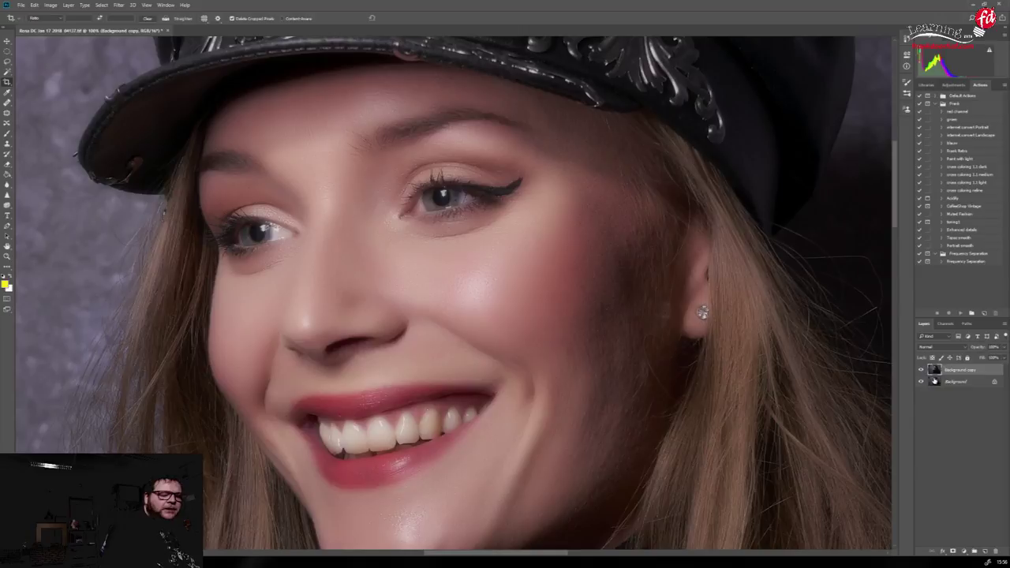
# Add a Hide All layer mask to the Background copy layer
pyautogui.click(70, 6)
pyautogui.moveTo(121, 160)
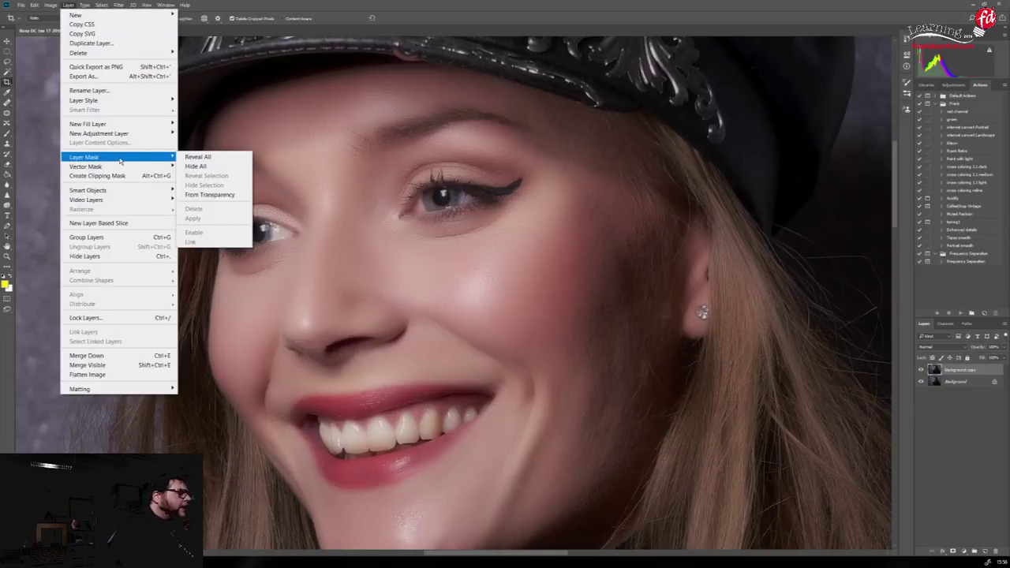
pyautogui.click(205, 168)
# Paint the smoothing back over the facial skin on the mask with a reduced-opacity white brush, and compare the layer on and off
pyautogui.press('b')
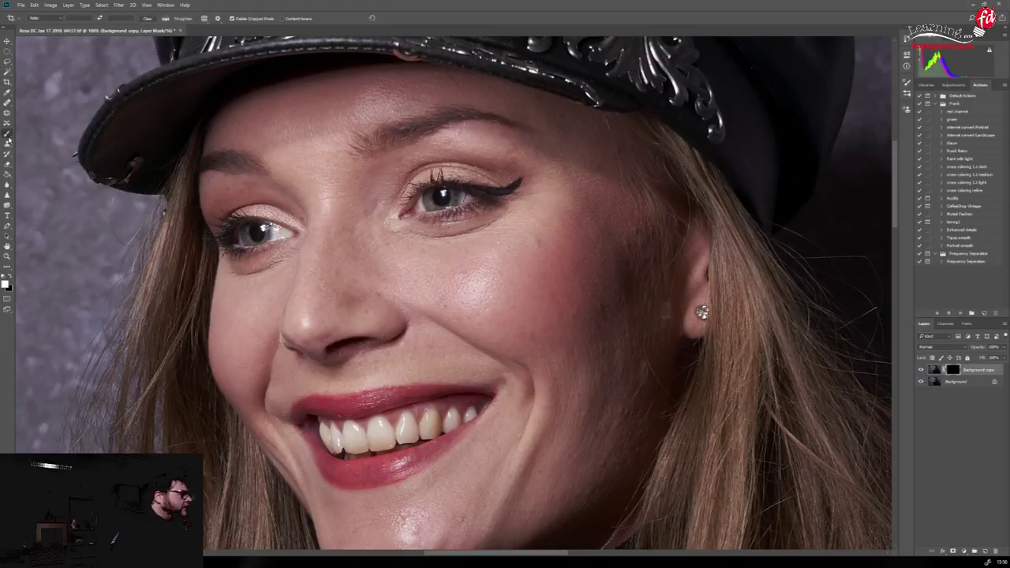
pyautogui.click(165, 17)
pyautogui.moveTo(165, 18); pyautogui.dragTo(149, 18)
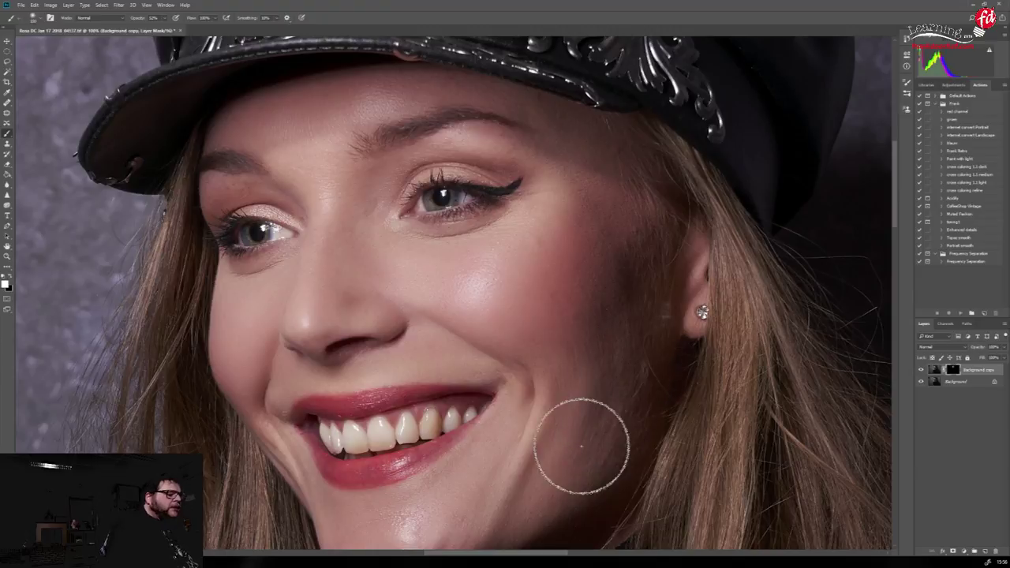
pyautogui.moveTo(580, 444); pyautogui.dragTo(620, 277)
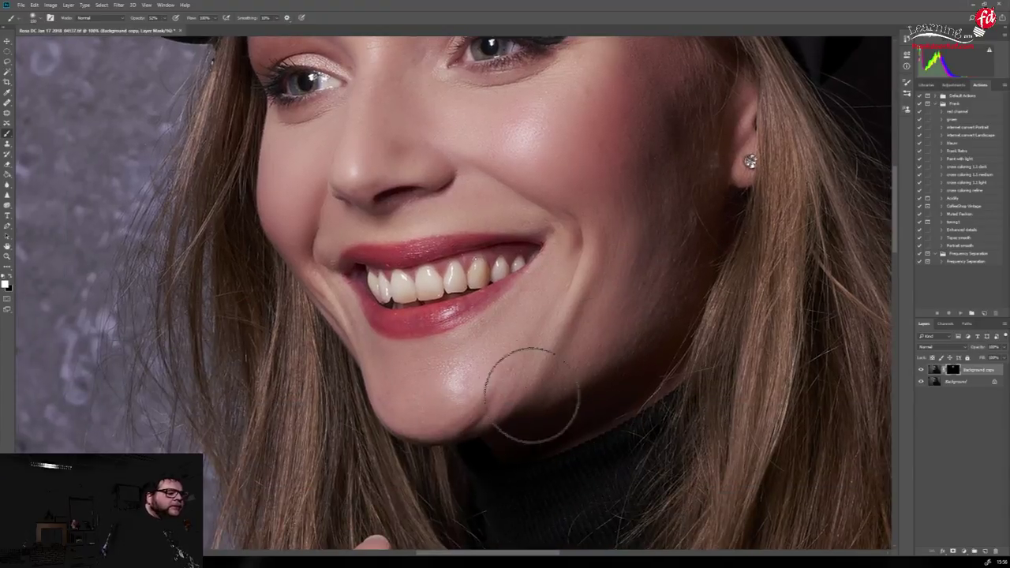
pyautogui.moveTo(638, 227); pyautogui.dragTo(550, 450)
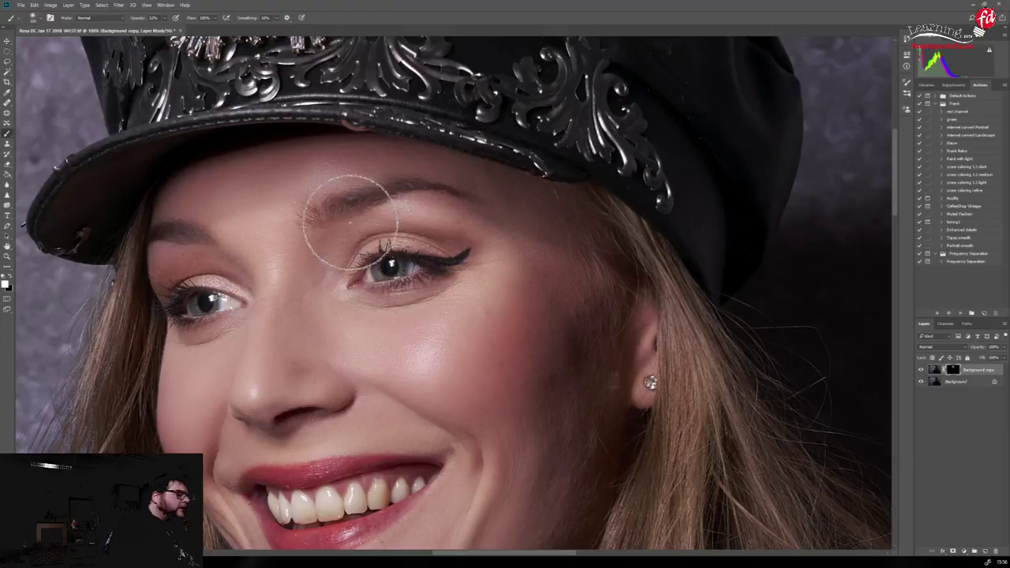
pyautogui.click(921, 371)
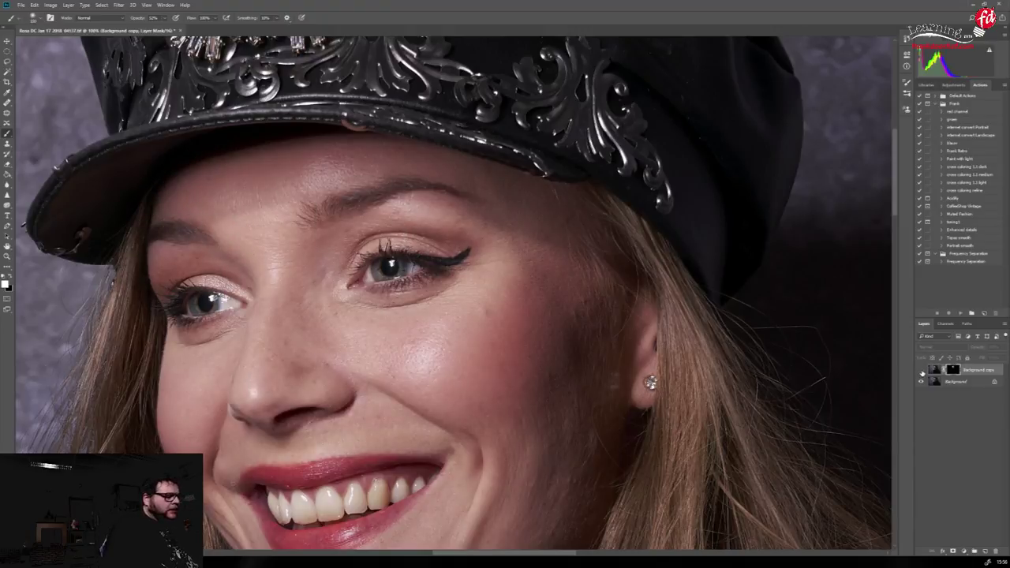
pyautogui.click(921, 370)
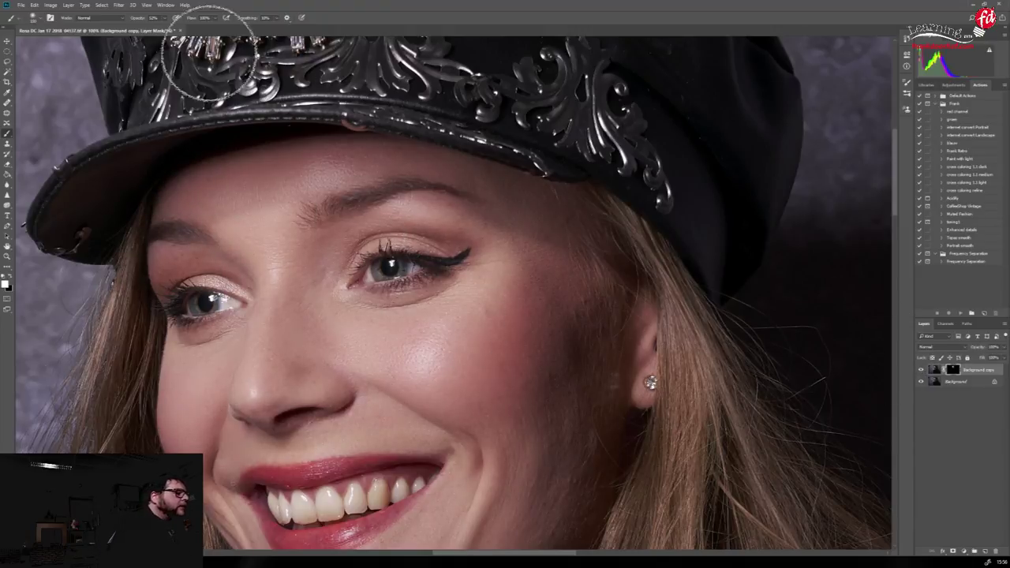
# Lasso the black panel in the photo's upper-left corner, flatten the image, replace the panel with a Content-Aware fill and deselect
pyautogui.click(147, 5)
pyautogui.click(175, 96)
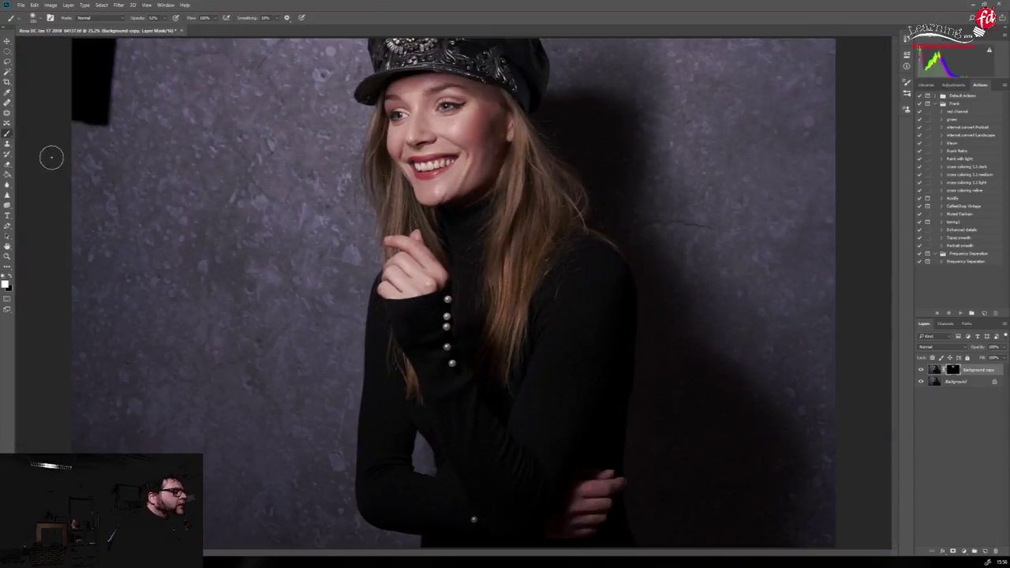
pyautogui.click(8, 61)
pyautogui.moveTo(69, 128)
pyautogui.mouseDown()
pyautogui.moveTo(118, 124)
pyautogui.moveTo(128, 36)
pyautogui.moveTo(89, 35)
pyautogui.moveTo(65, 63)
pyautogui.moveTo(66, 131)
pyautogui.mouseUp()
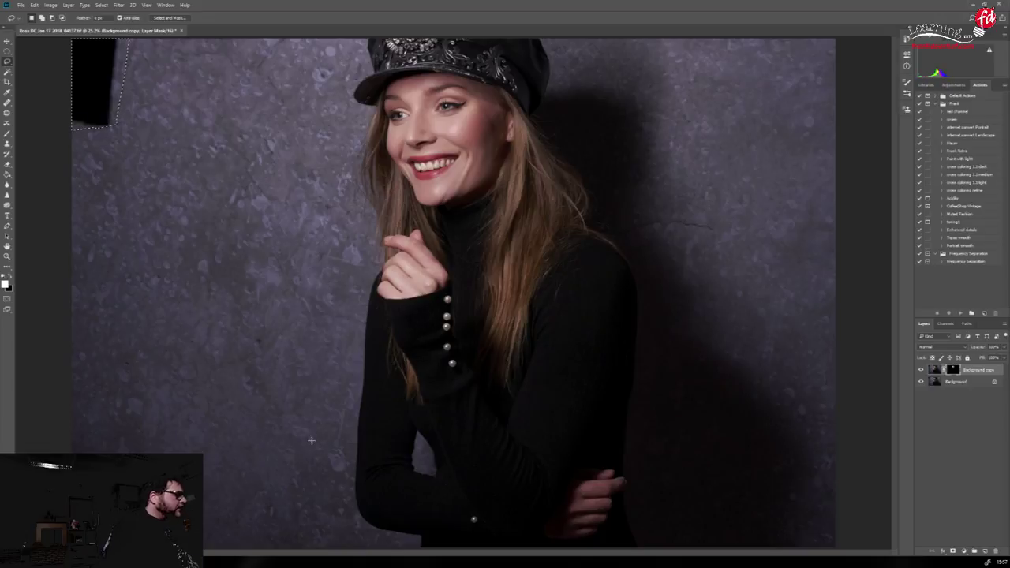
pyautogui.click(69, 4)
pyautogui.click(102, 375)
pyautogui.hotkey('shift', 'F5')
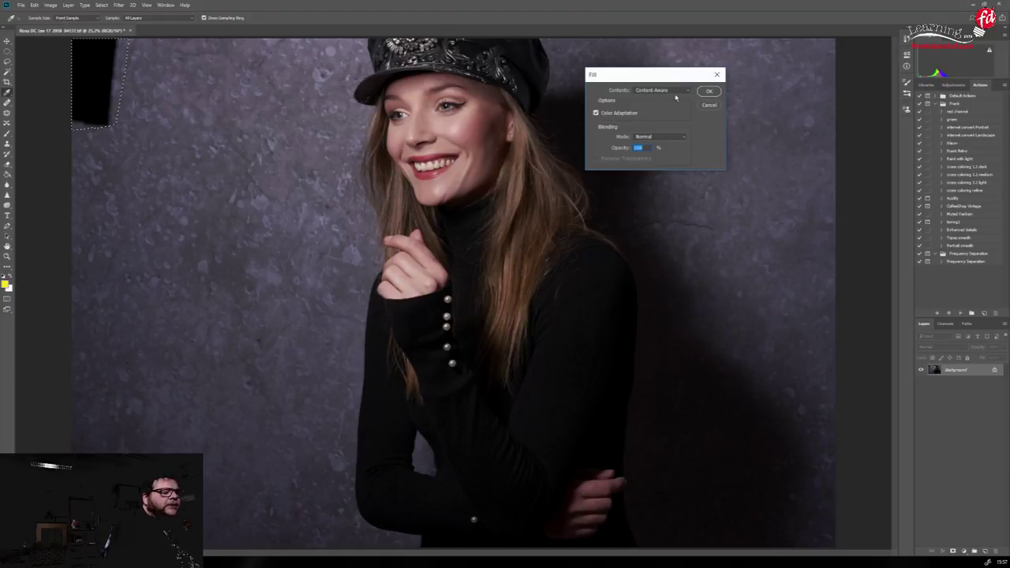
pyautogui.click(710, 93)
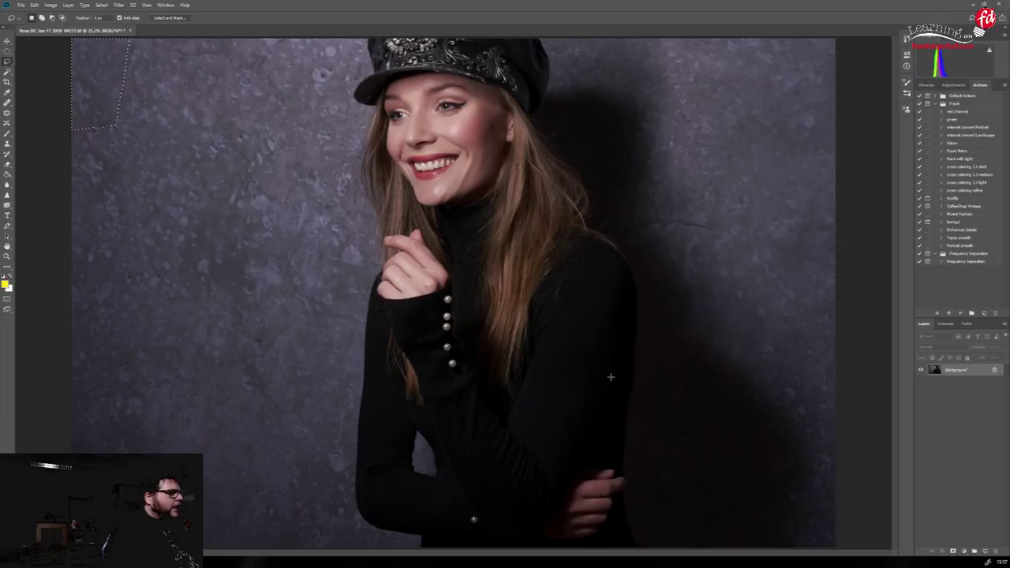
pyautogui.click(101, 4)
pyautogui.click(111, 24)
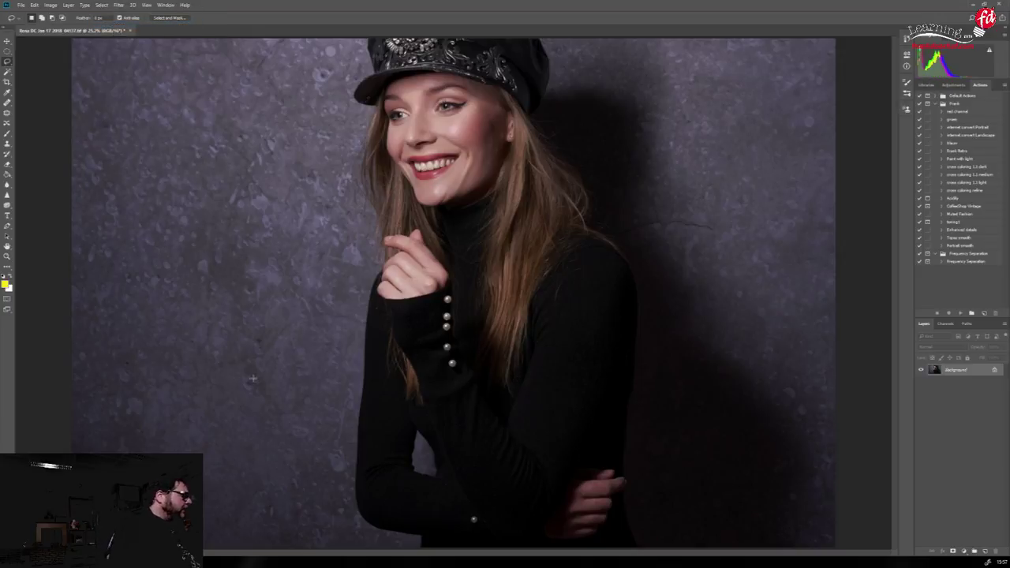
# Examine the filled wall area at 100% with the Healing Brush selected, and return to the full image view
pyautogui.hotkey('ctrl', '1')
pyautogui.moveTo(105, 121); pyautogui.dragTo(684, 458)
pyautogui.moveTo(332, 237); pyautogui.dragTo(518, 359)
pyautogui.hscroll(-5, 521, 395)
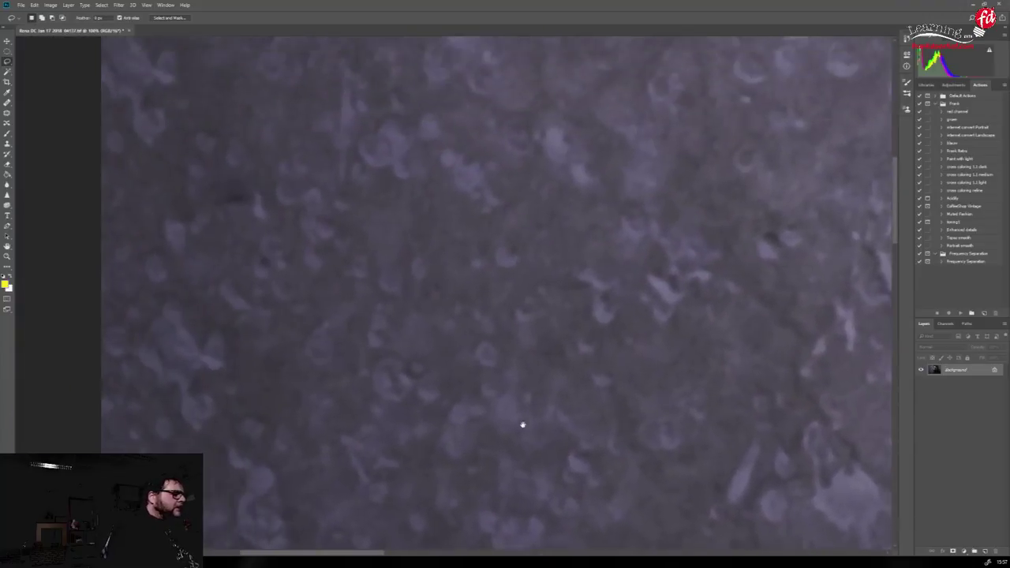
pyautogui.scroll(2, 521, 410)
pyautogui.click(8, 104)
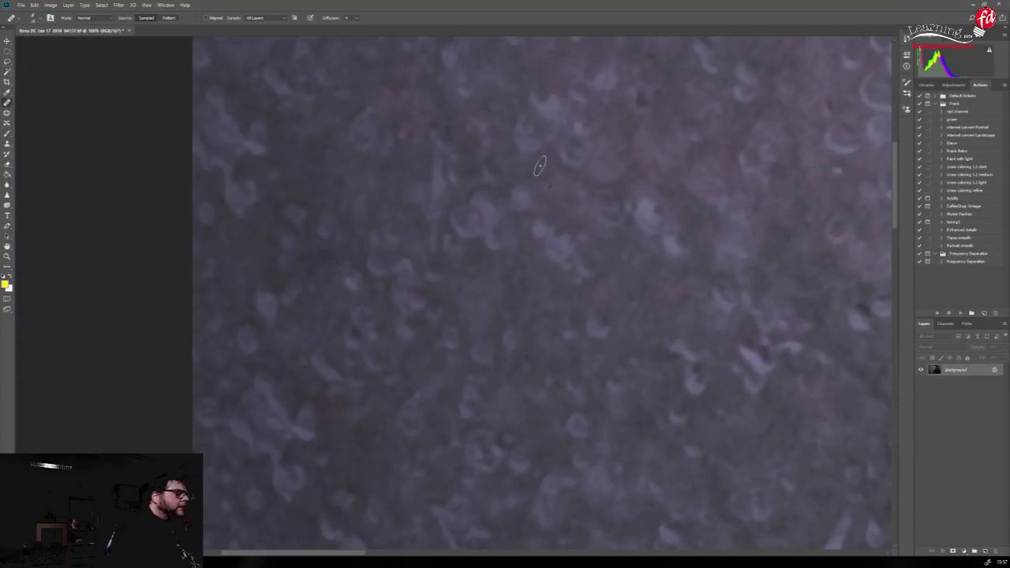
pyautogui.click(146, 4)
pyautogui.click(167, 97)
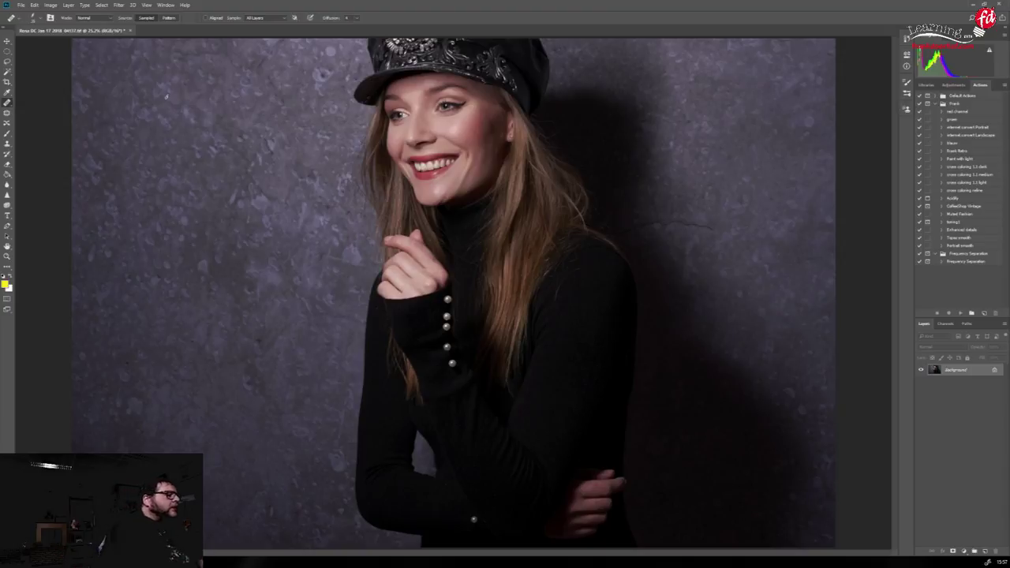
# Open the portrait in the Luminar 2018 plug-in, postpone its update and maximize its window
pyautogui.click(118, 5)
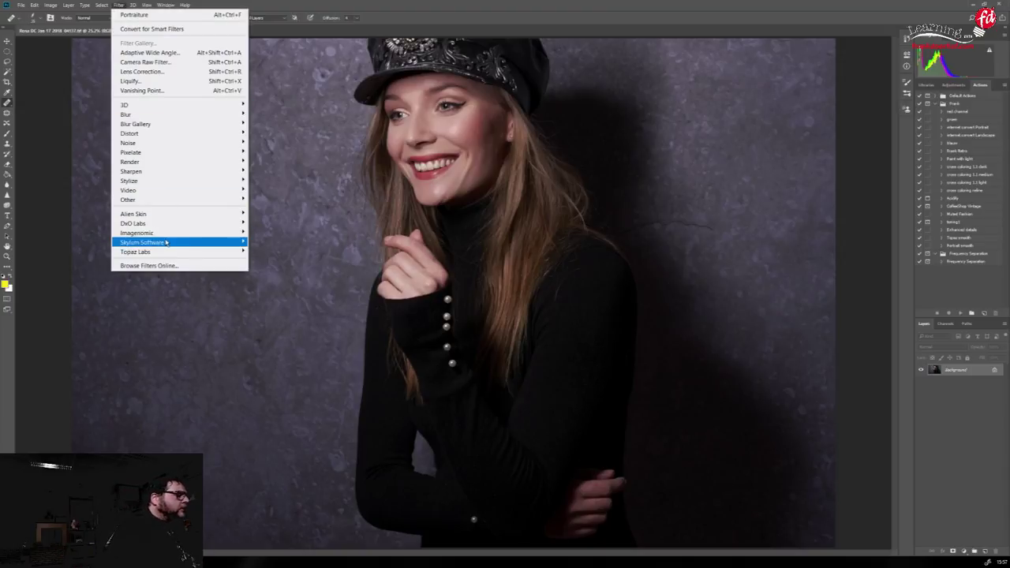
pyautogui.moveTo(167, 243)
pyautogui.click(113, 245)
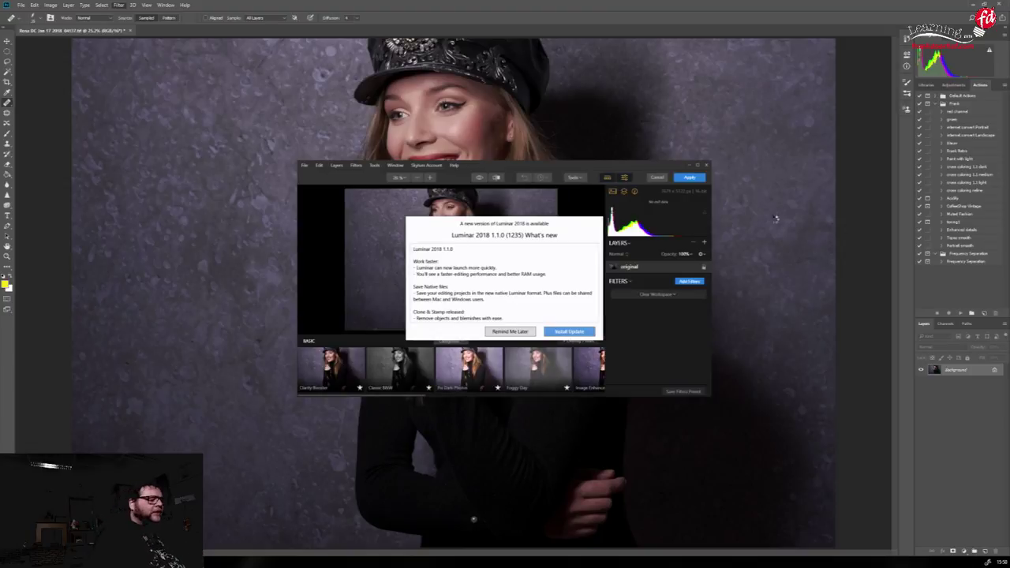
pyautogui.click(505, 332)
pyautogui.click(698, 166)
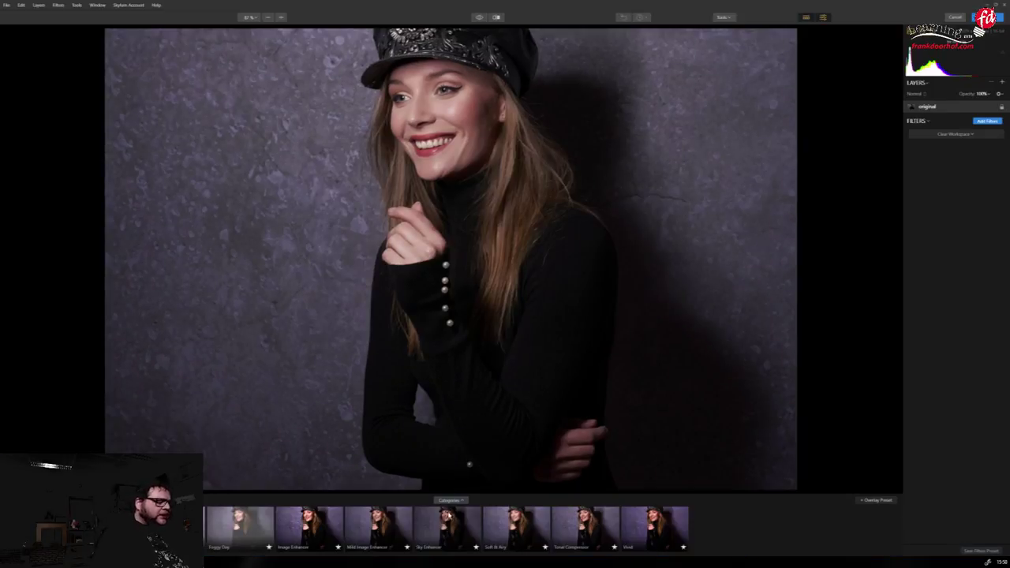
# Apply a dark, cool-toned preset from the Custom category to the portrait and compare the result with the original
pyautogui.click(455, 502)
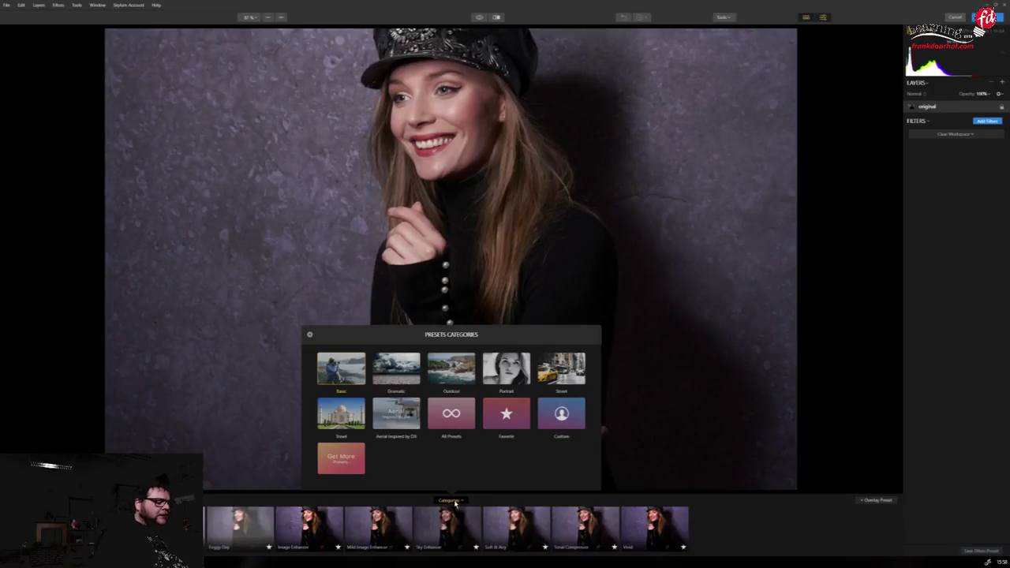
pyautogui.click(562, 425)
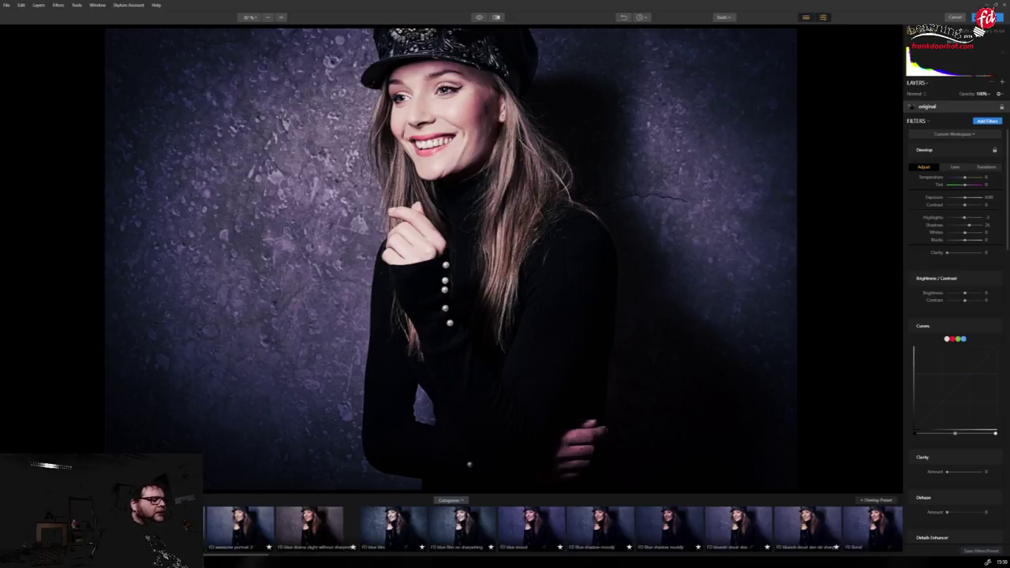
pyautogui.click(478, 19)
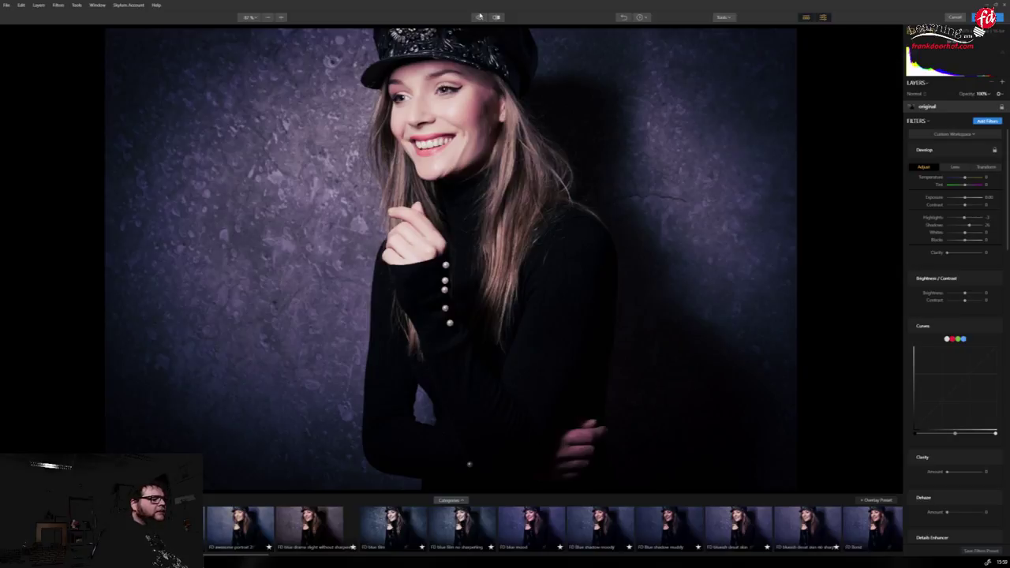
pyautogui.click(480, 17)
pyautogui.click(480, 17)
pyautogui.click(480, 18)
pyautogui.click(480, 17)
pyautogui.click(480, 17)
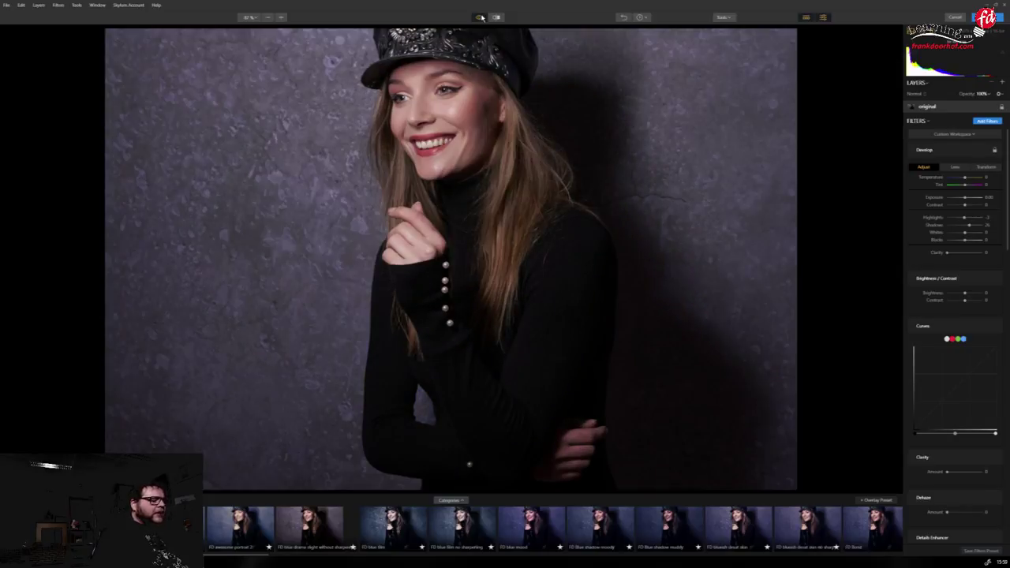
# Return to the edited view and try out the FD awesome portrait 2, FD blue drama, FD blue film and FD blue mood presets
pyautogui.click(481, 18)
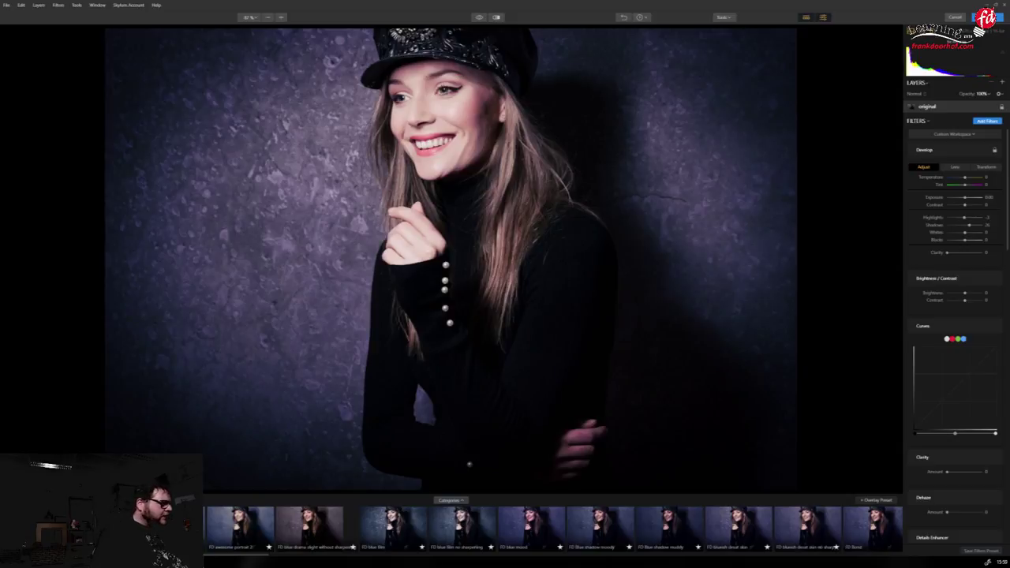
pyautogui.click(235, 523)
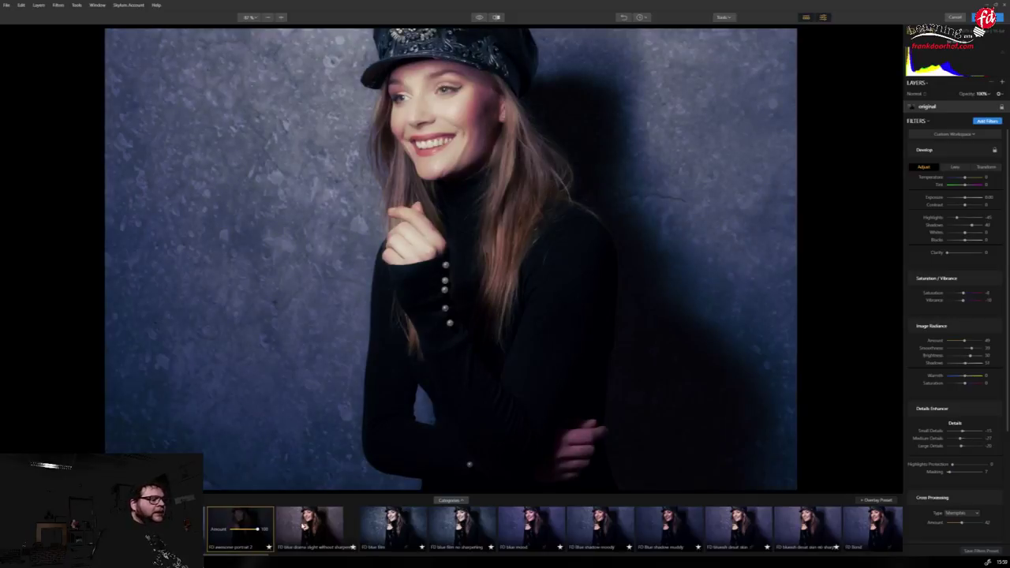
pyautogui.click(305, 526)
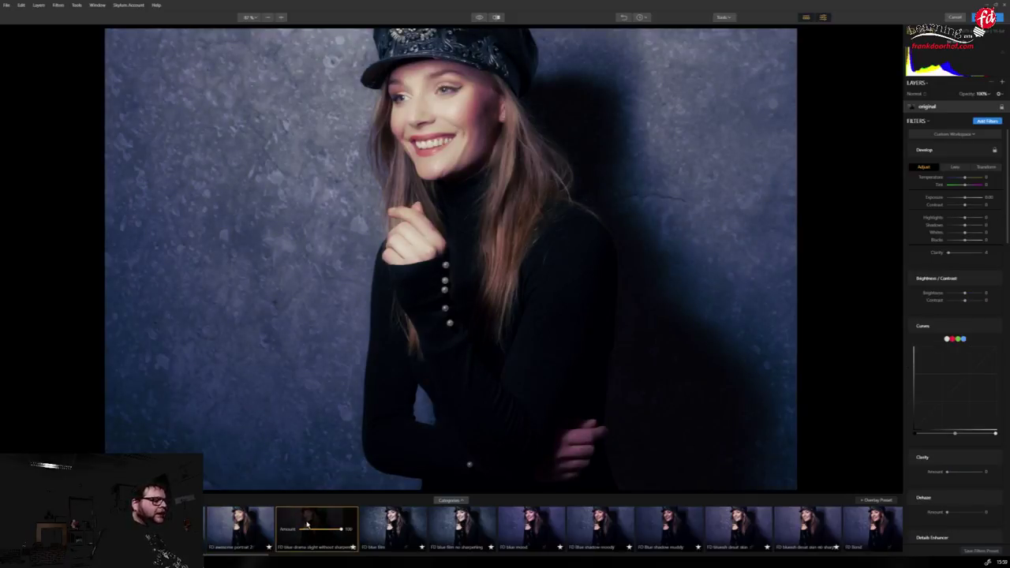
pyautogui.click(392, 532)
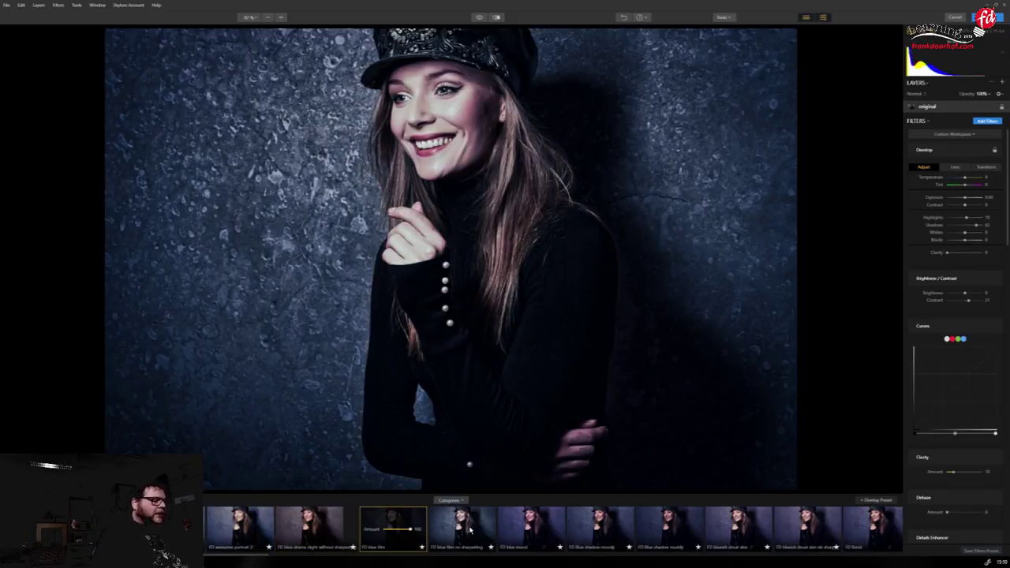
pyautogui.click(470, 531)
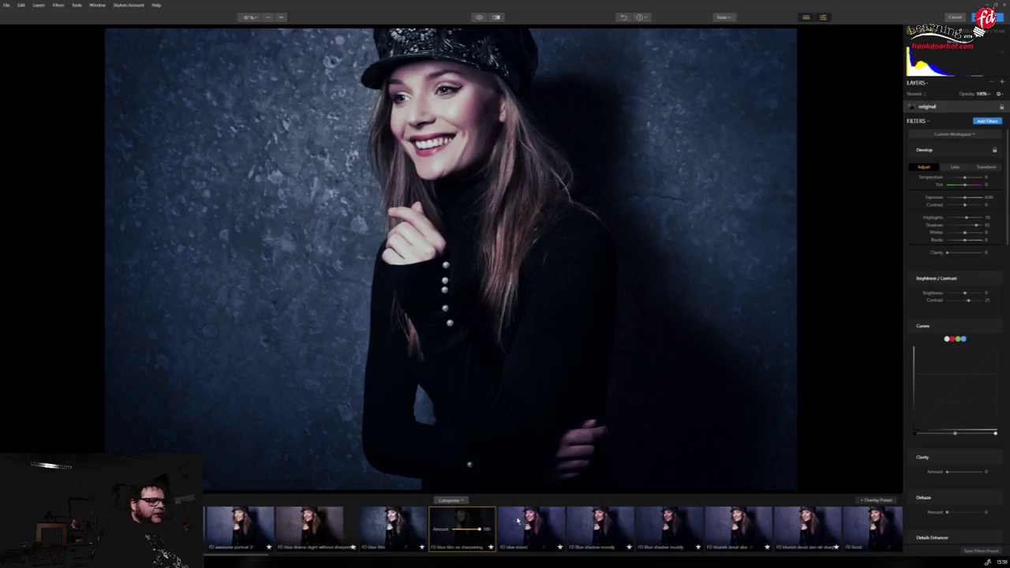
pyautogui.click(518, 522)
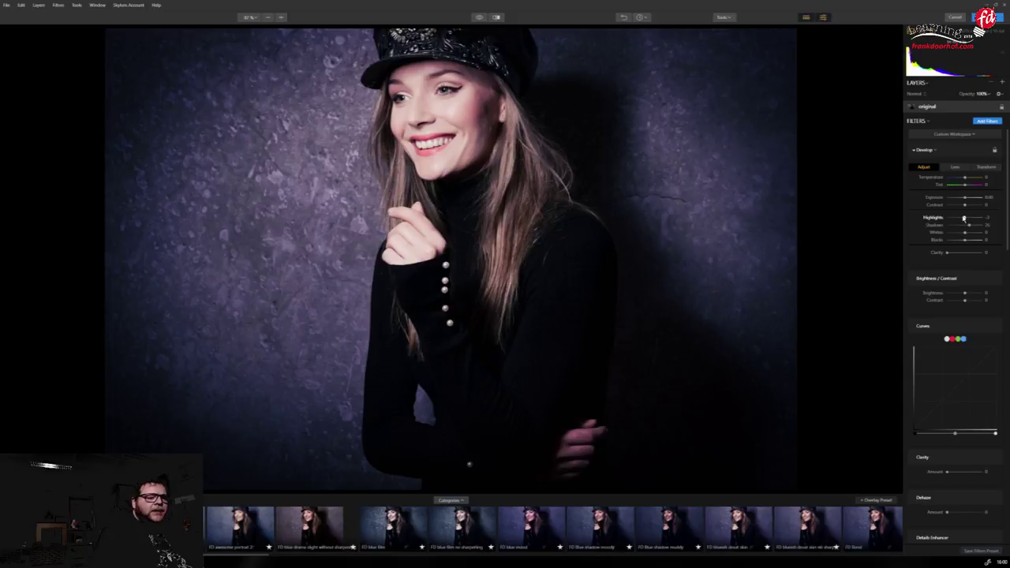
# Set the Develop highlights to -24 and shadows to 42, and save the filters as a preset named "FD 80s look open"
pyautogui.moveTo(962, 218)
pyautogui.mouseDown()
pyautogui.moveTo(949, 219)
pyautogui.moveTo(976, 226)
pyautogui.mouseUp()
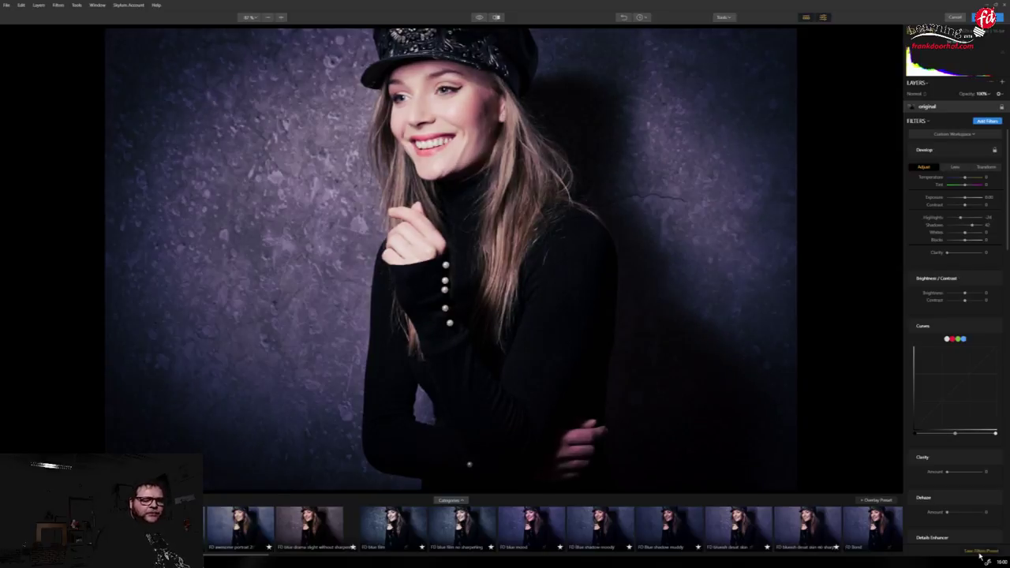
pyautogui.click(987, 552)
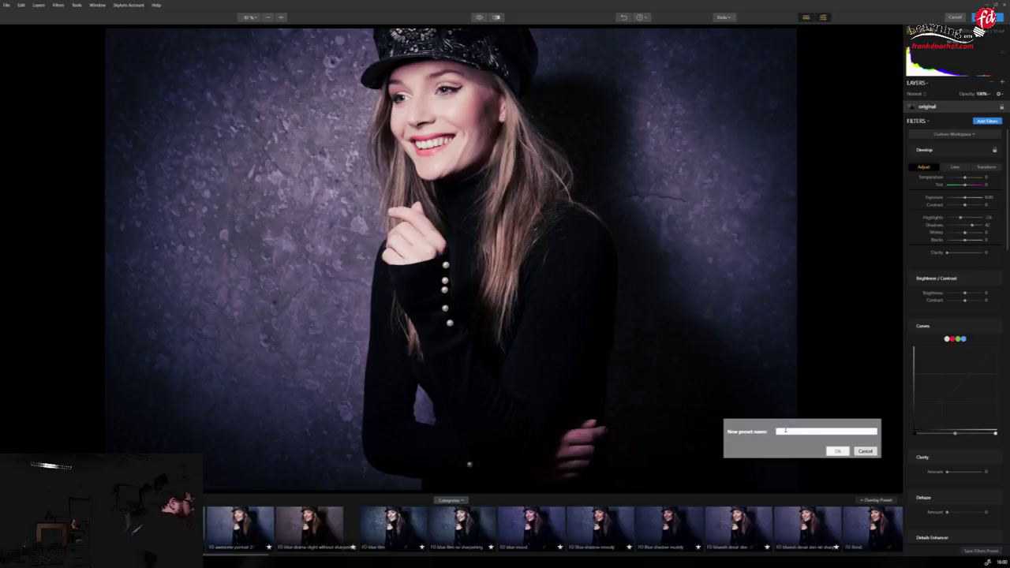
pyautogui.write('FD Bl')
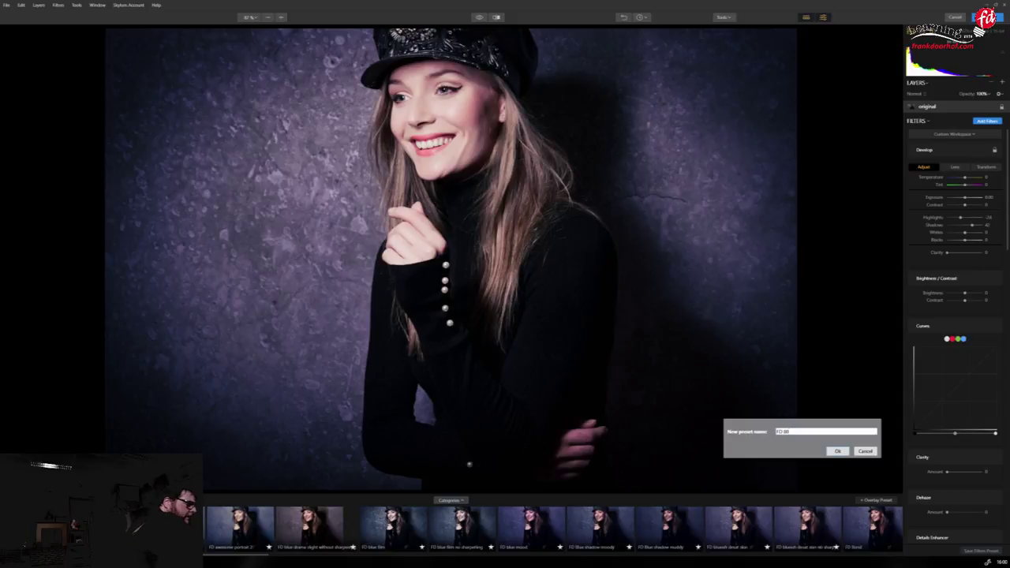
pyautogui.write('s look oper')
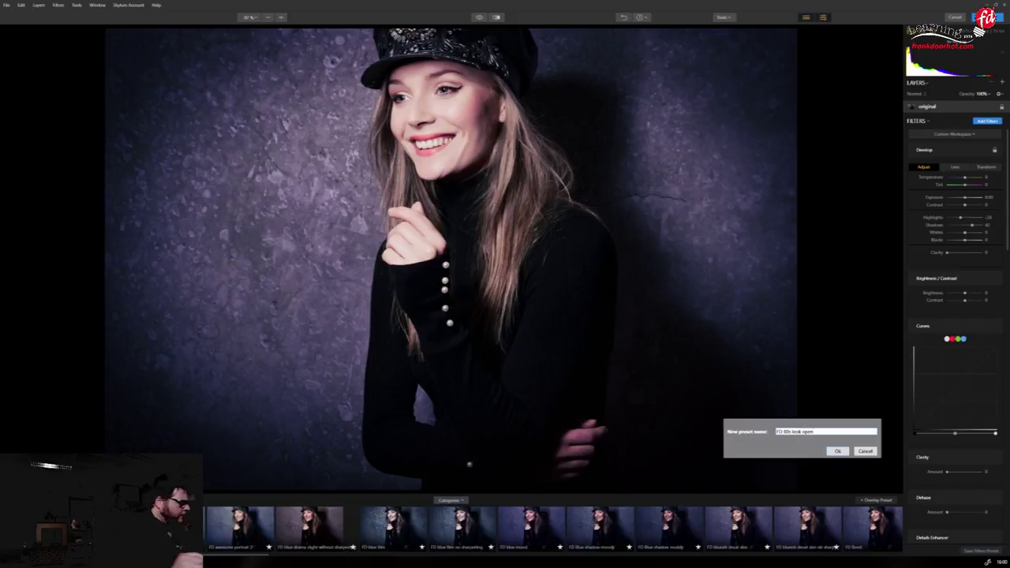
pyautogui.click(839, 451)
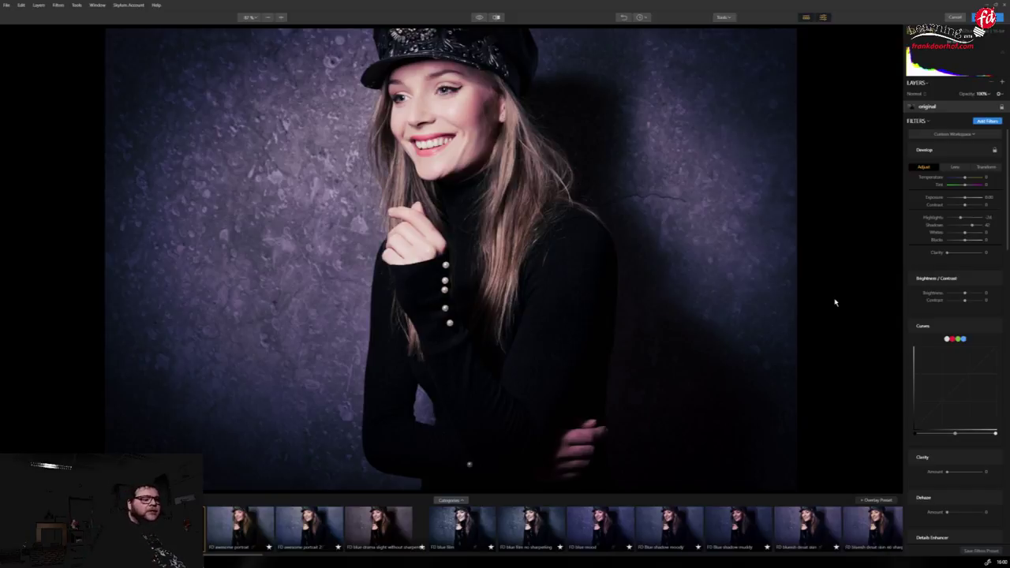
# Apply the Luminar look to the portrait in Photoshop, and close the document with its changes saved
pyautogui.click(987, 17)
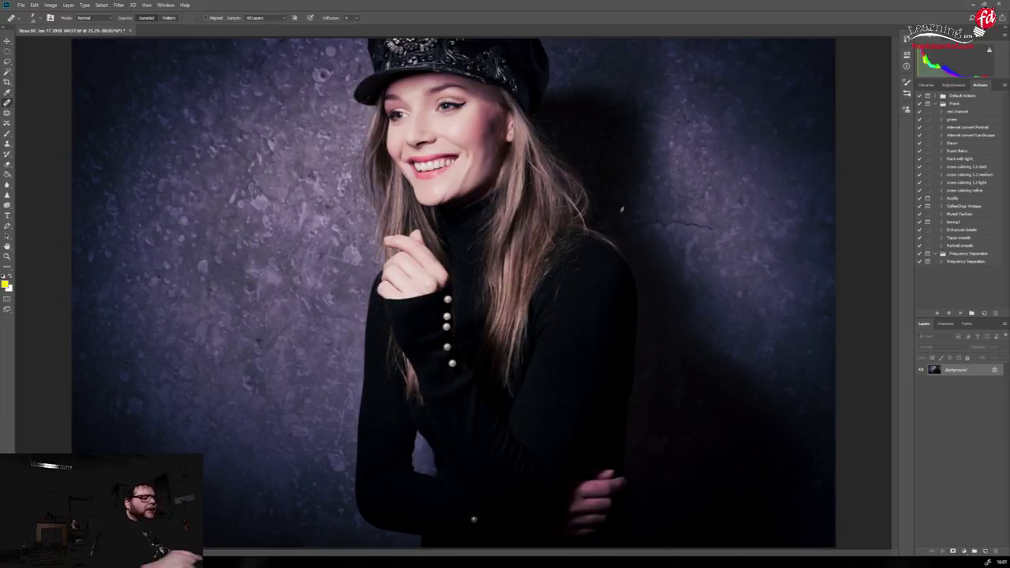
pyautogui.click(69, 6)
pyautogui.moveTo(21, 5)
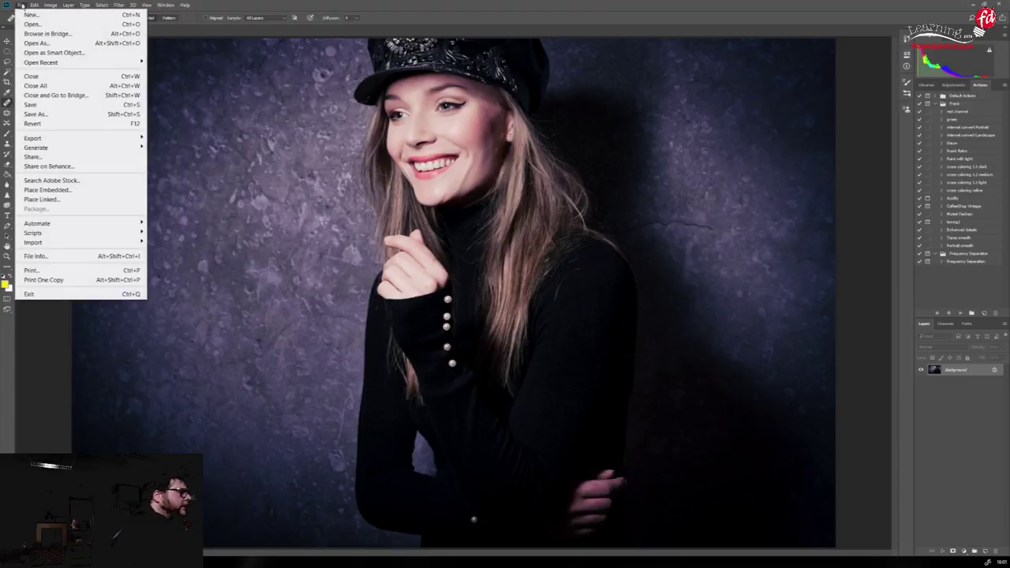
pyautogui.click(33, 77)
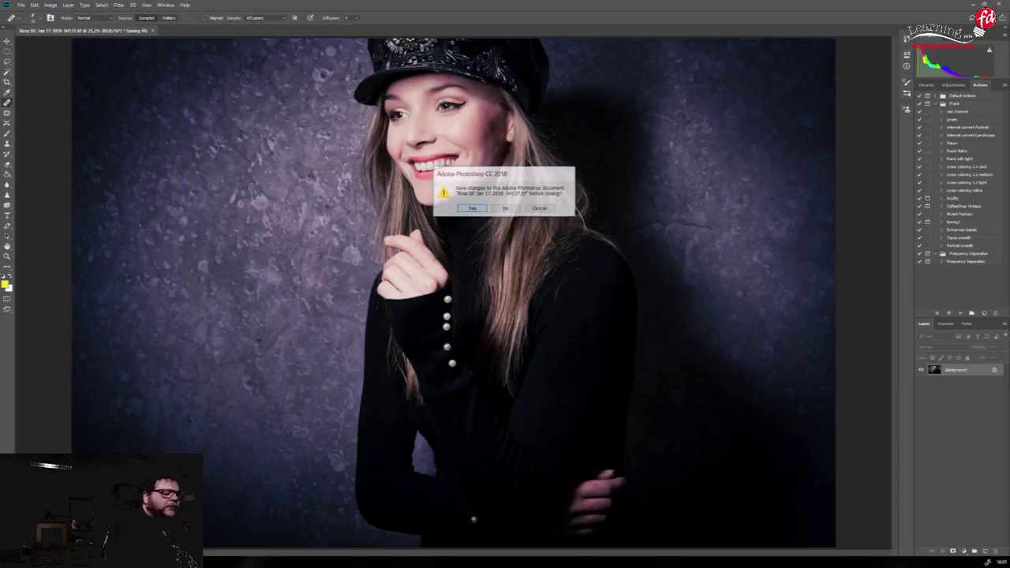
pyautogui.press('Return')
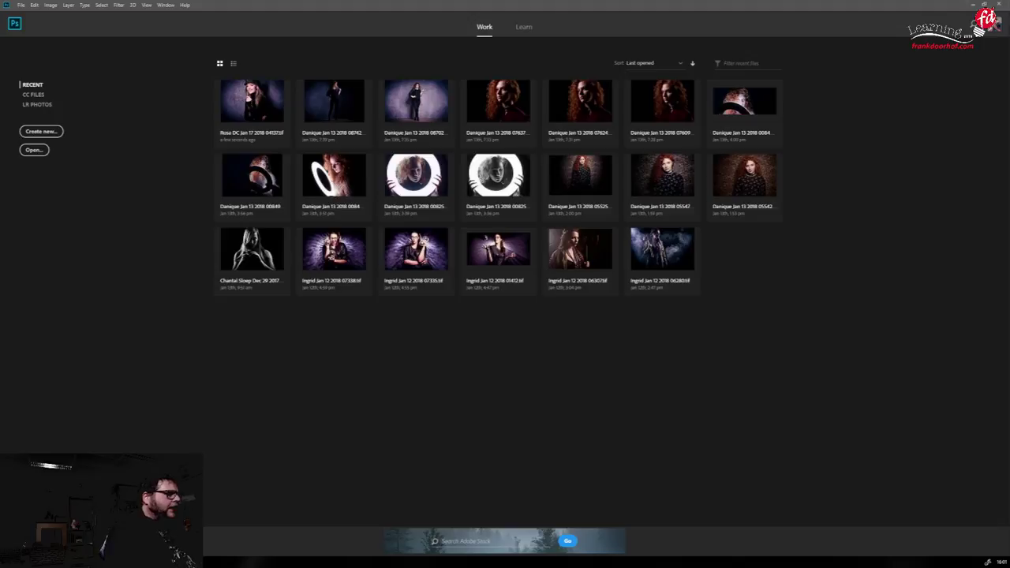
# Switch to Capture One, select portrait 04131, fine-tune its exposure and process it to Photoshop
pyautogui.hotkey('alt', 'Tab')
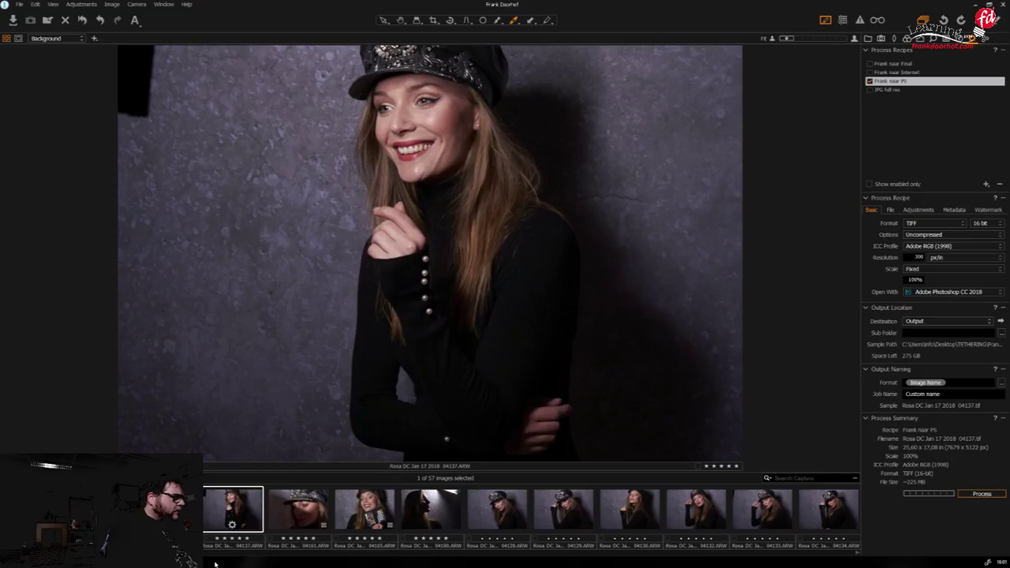
pyautogui.press('Left')
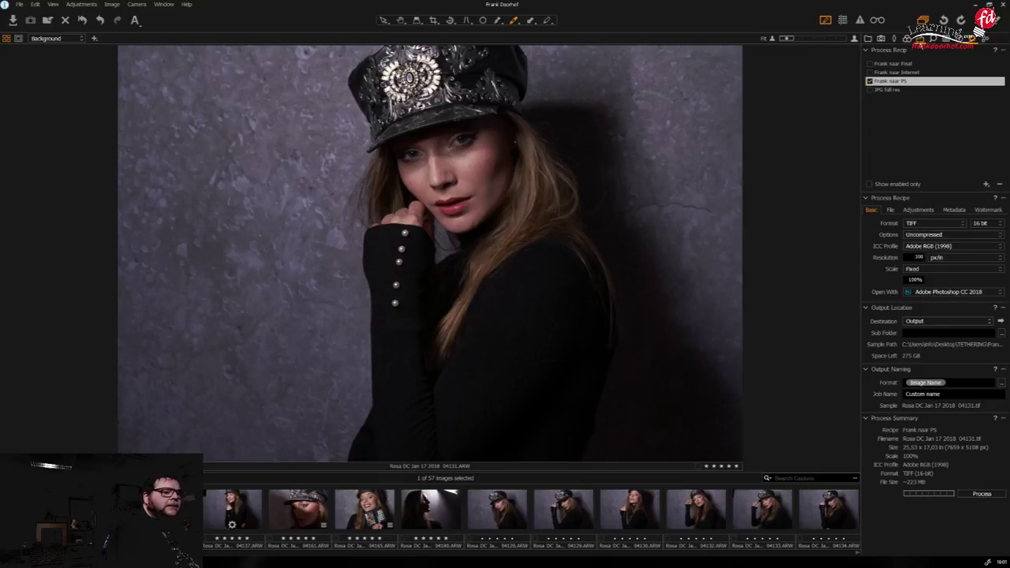
pyautogui.click(920, 38)
pyautogui.moveTo(943, 198); pyautogui.dragTo(948, 200)
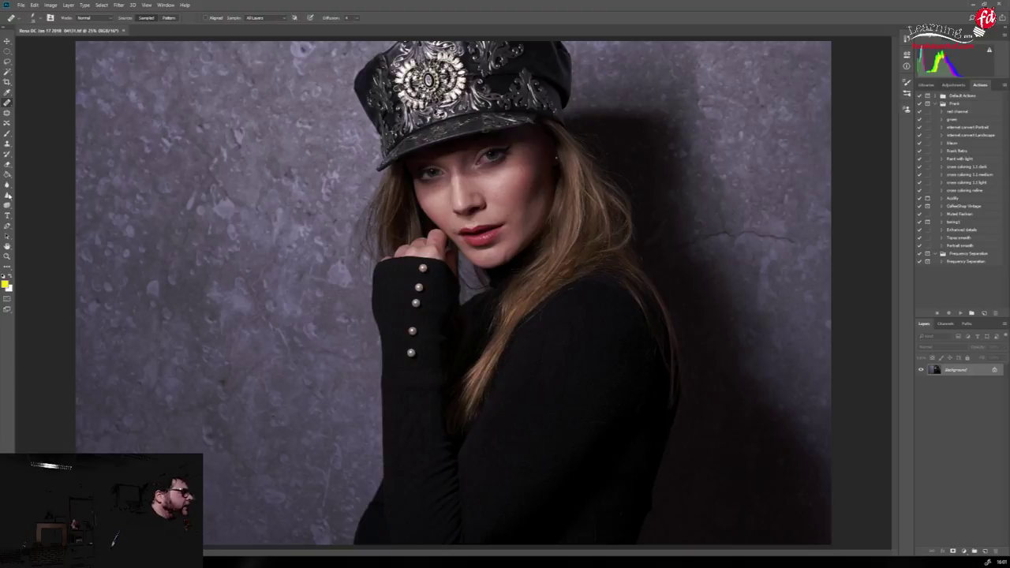
# Brighten the irises of both eyes at 100% zoom with the Dodge tool set to Midtones, and return to the full image view
pyautogui.click(9, 205)
pyautogui.click(32, 209)
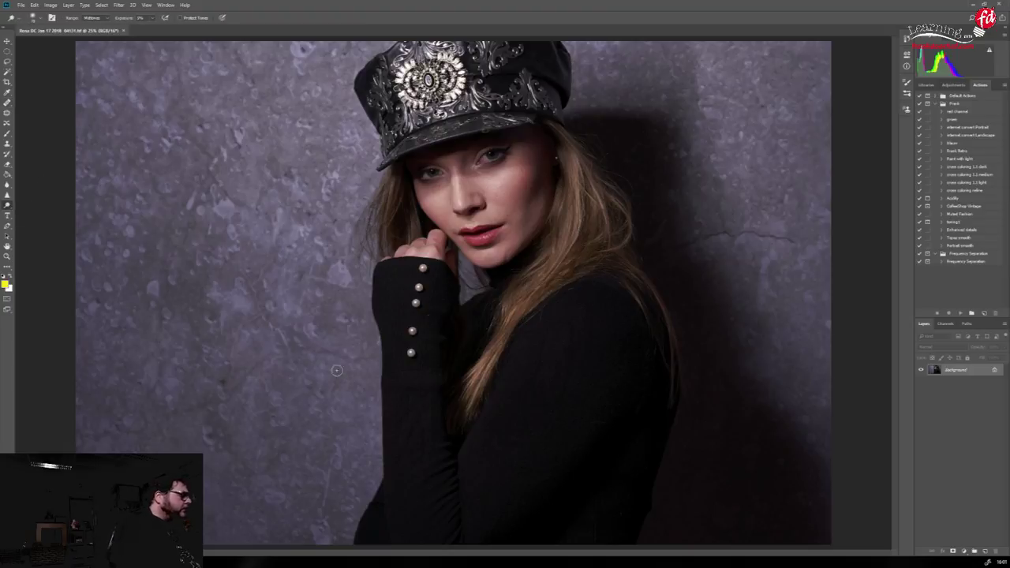
pyautogui.hotkey('ctrl', '1')
pyautogui.moveTo(585, 225); pyautogui.dragTo(543, 360)
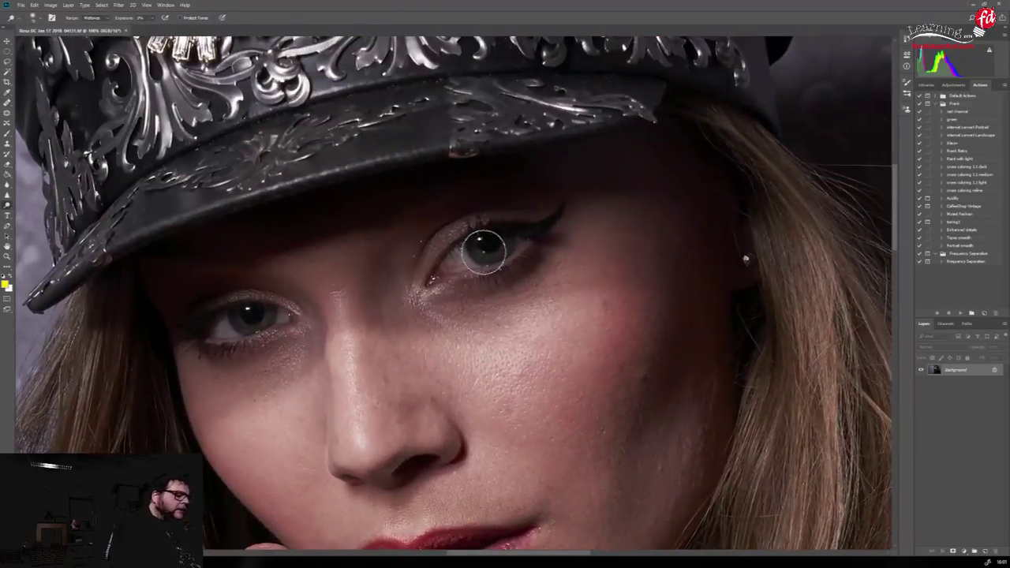
pyautogui.moveTo(494, 251)
pyautogui.mouseDown()
pyautogui.moveTo(480, 243)
pyautogui.moveTo(482, 227)
pyautogui.mouseUp()
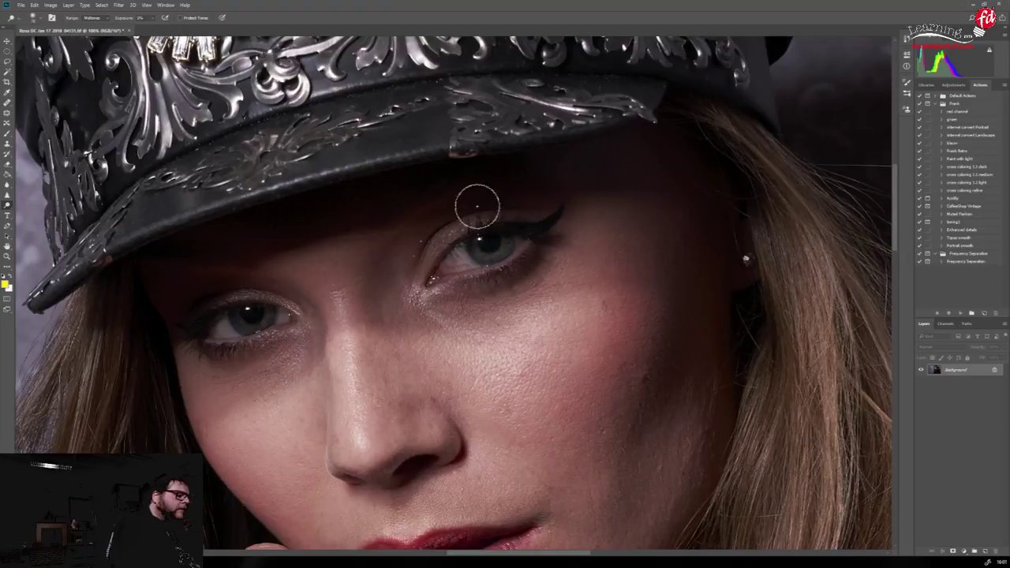
pyautogui.moveTo(247, 322)
pyautogui.mouseDown()
pyautogui.moveTo(254, 316)
pyautogui.moveTo(244, 305)
pyautogui.moveTo(267, 311)
pyautogui.mouseUp()
pyautogui.moveTo(485, 226)
pyautogui.mouseDown()
pyautogui.moveTo(492, 253)
pyautogui.moveTo(481, 247)
pyautogui.moveTo(496, 237)
pyautogui.mouseUp()
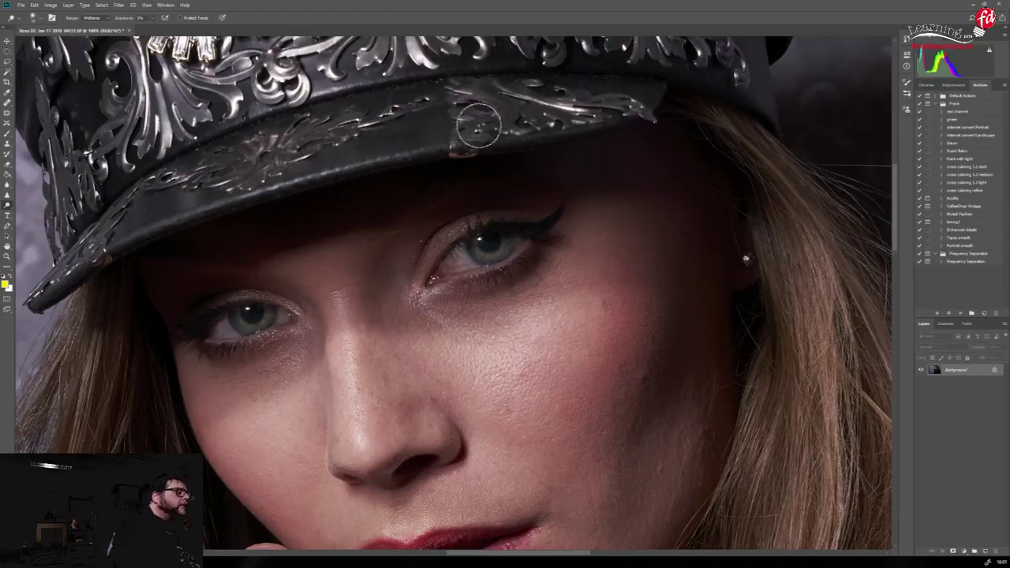
pyautogui.click(146, 5)
pyautogui.click(176, 97)
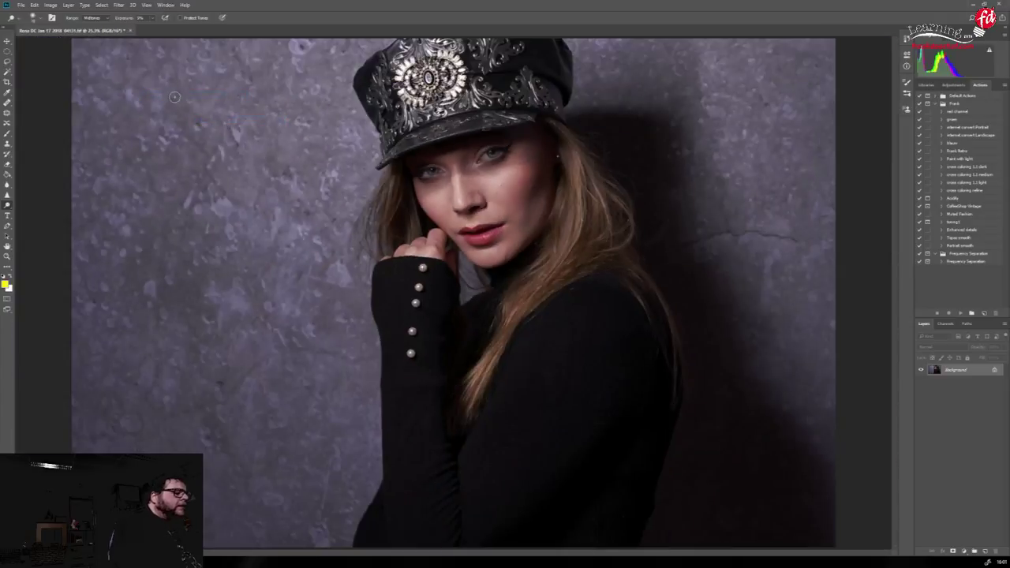
# Review the steps of the Portrait smooth and Topaz smooth actions, and run Portrait smooth on the image, continuing past the unavailable Select command
pyautogui.click(951, 247)
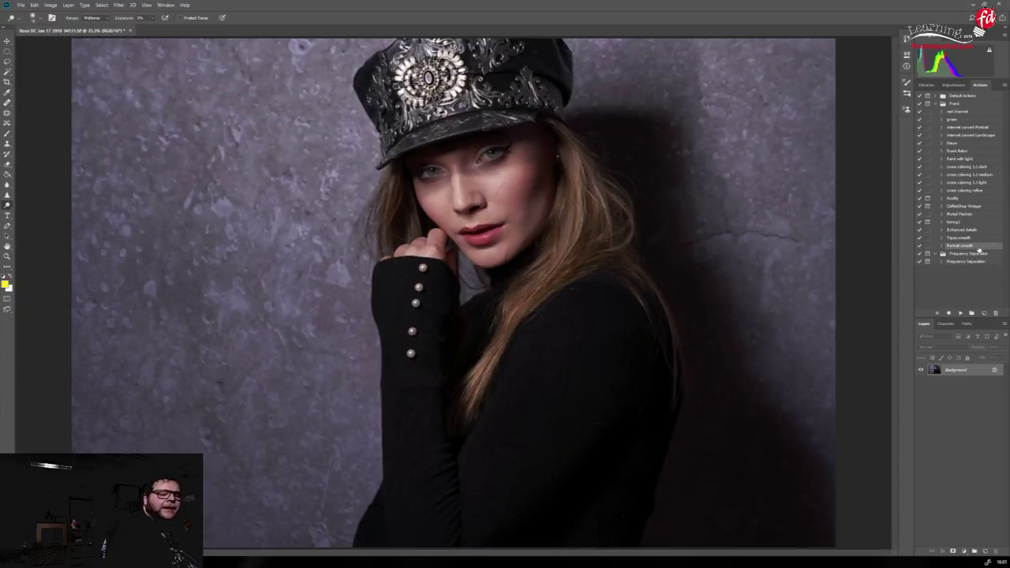
pyautogui.click(942, 246)
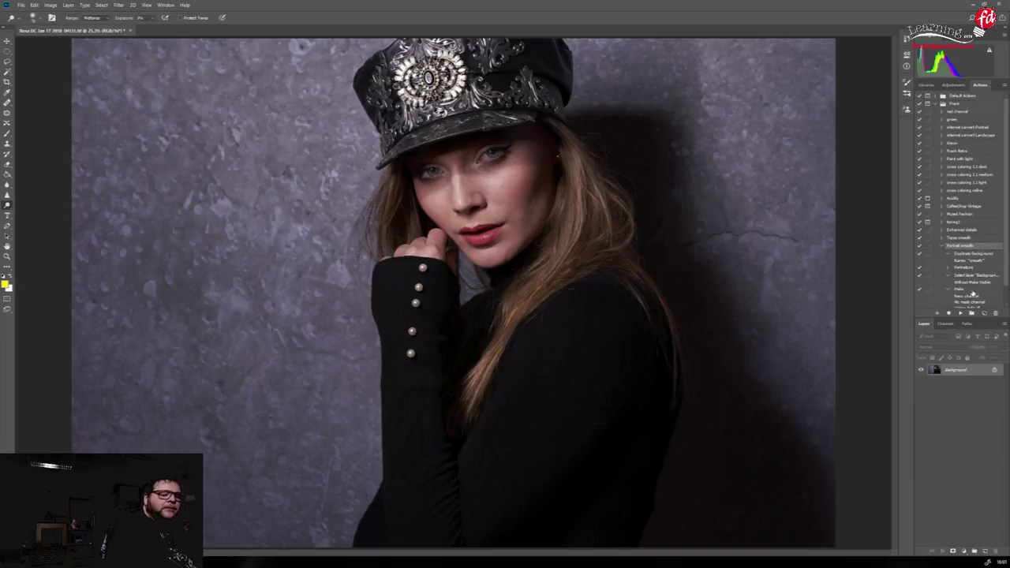
pyautogui.click(941, 238)
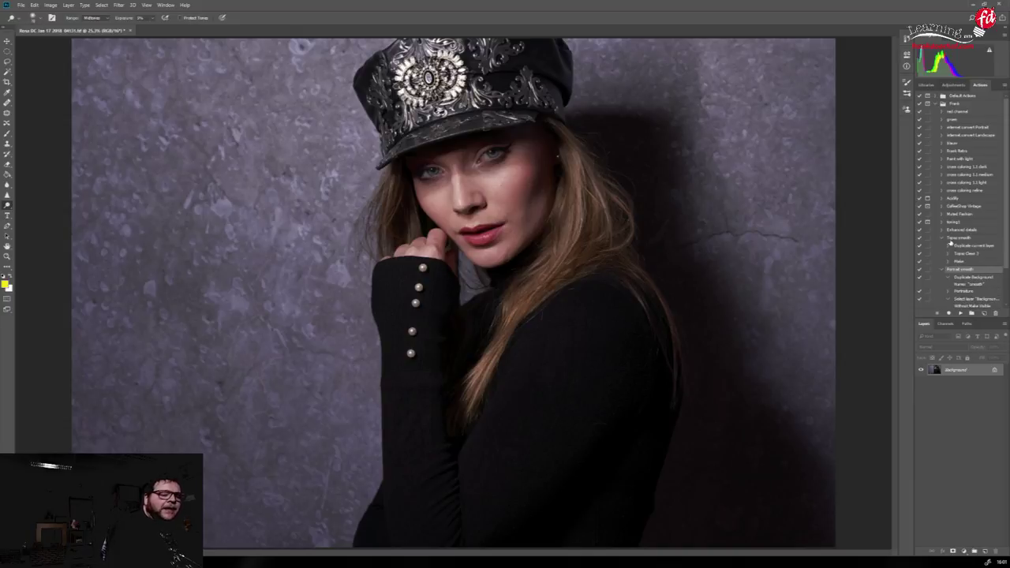
pyautogui.click(941, 238)
pyautogui.click(944, 245)
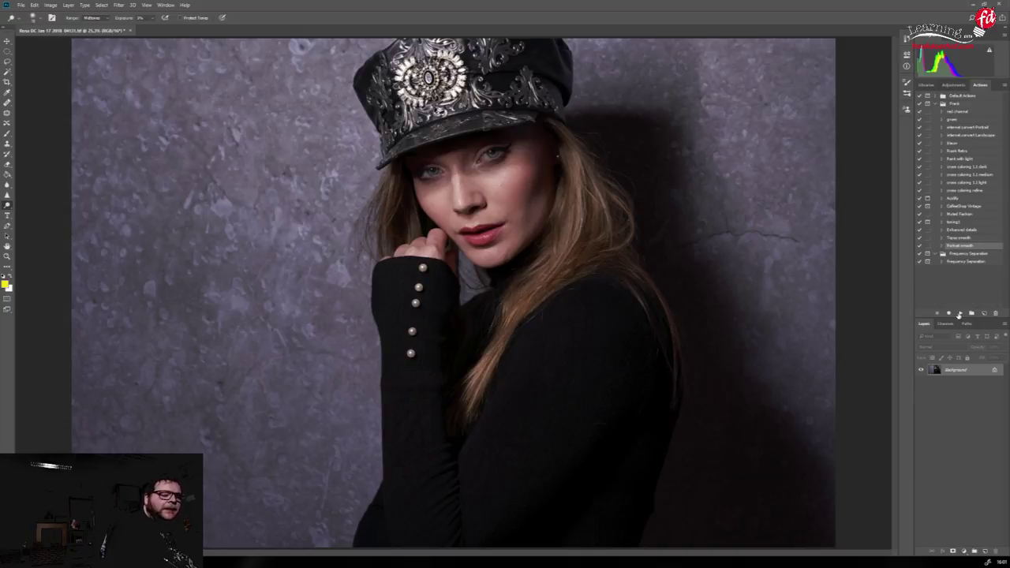
pyautogui.click(959, 315)
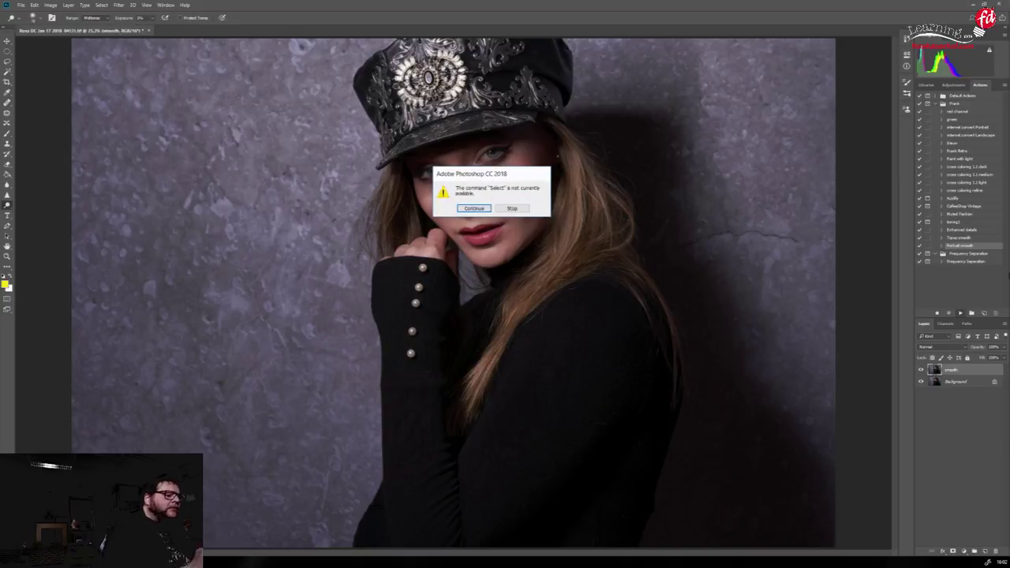
pyautogui.click(473, 208)
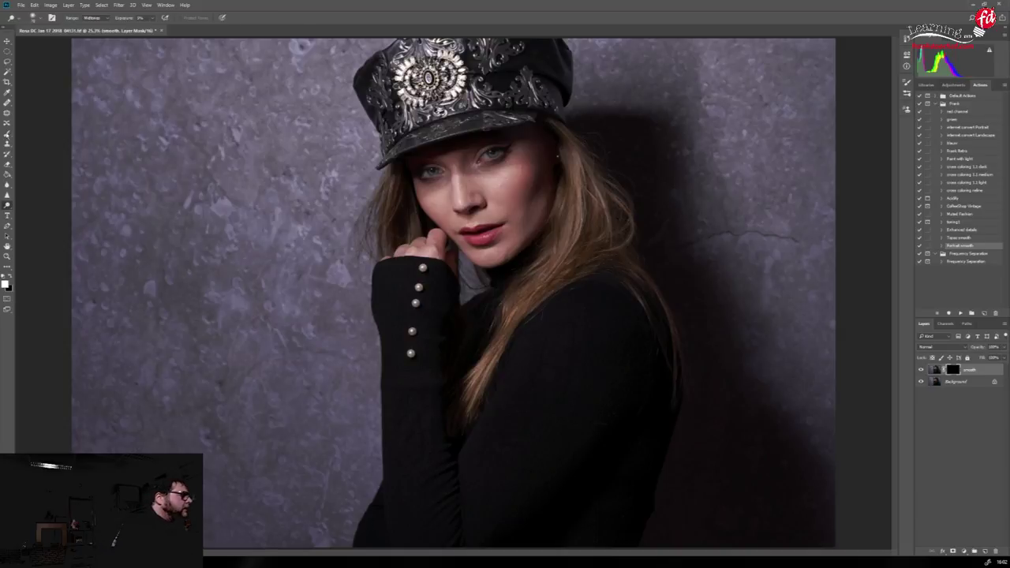
# Paint white on the smooth layer's mask over the model's facial skin with the Brush, and flatten the image
pyautogui.press('b')
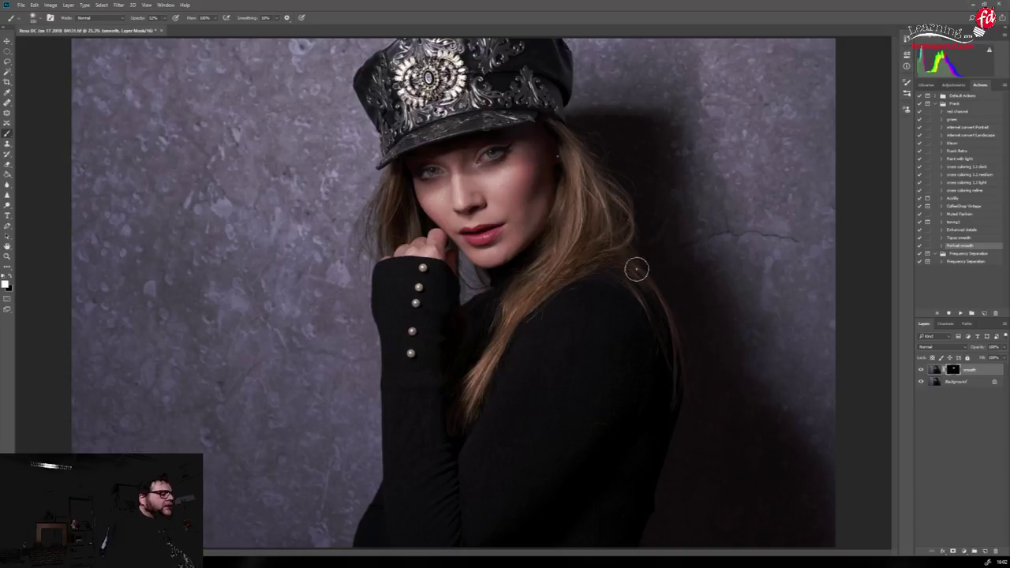
pyautogui.click(68, 4)
pyautogui.click(87, 374)
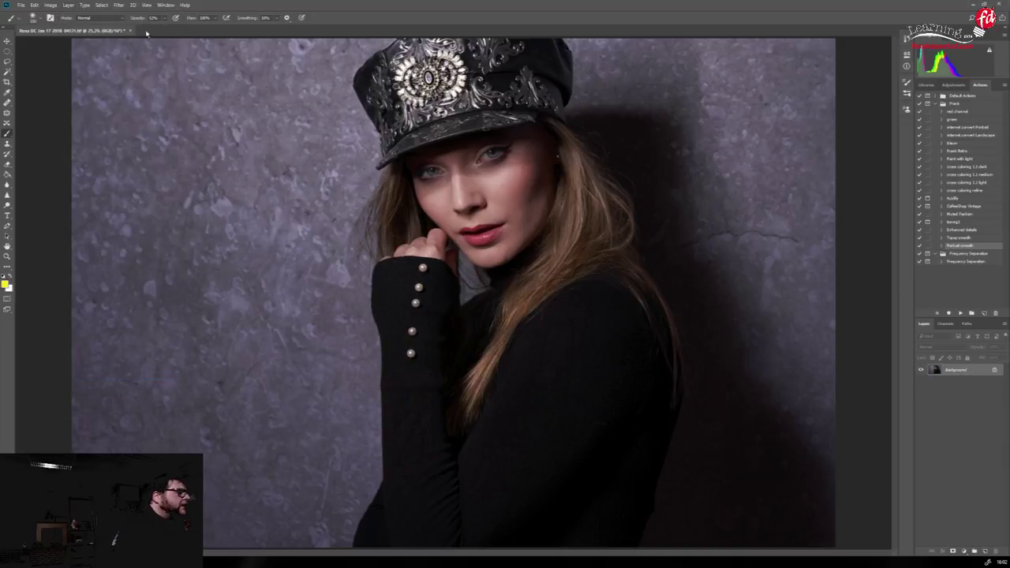
# Open the second portrait in the Luminar 2018 plug-in, dismiss the update check and maximize the plug-in window
pyautogui.click(119, 5)
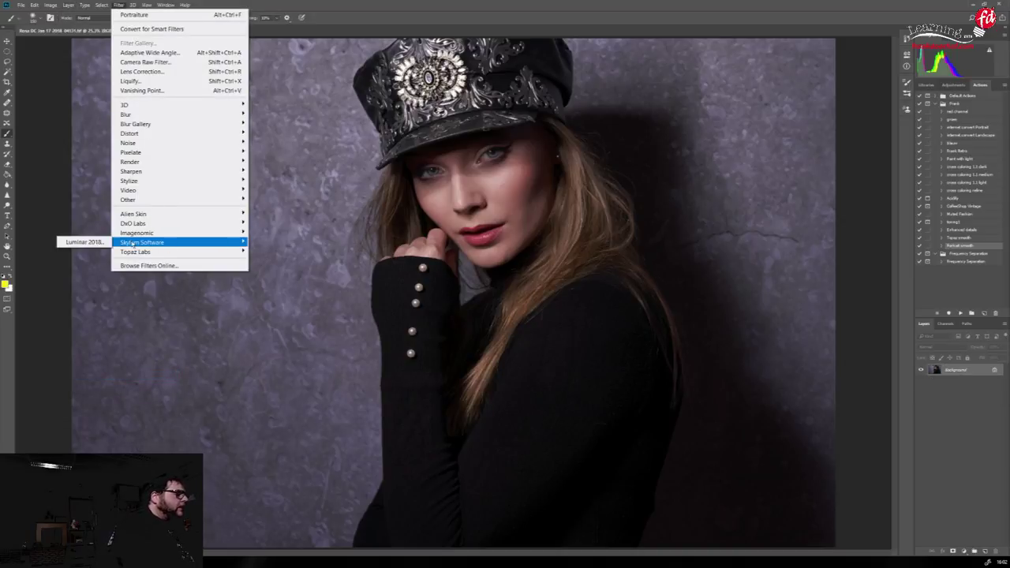
pyautogui.click(93, 243)
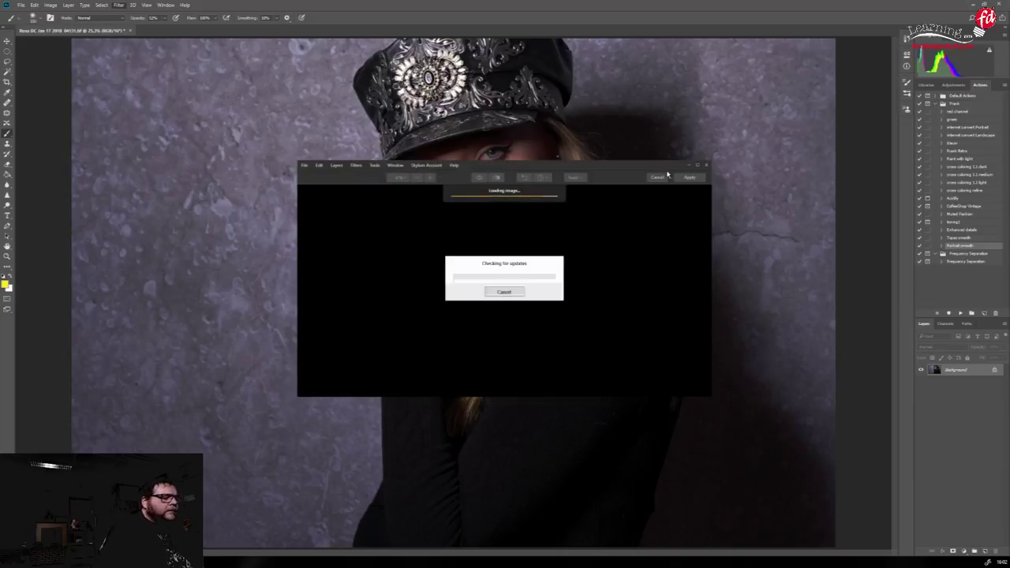
pyautogui.click(518, 332)
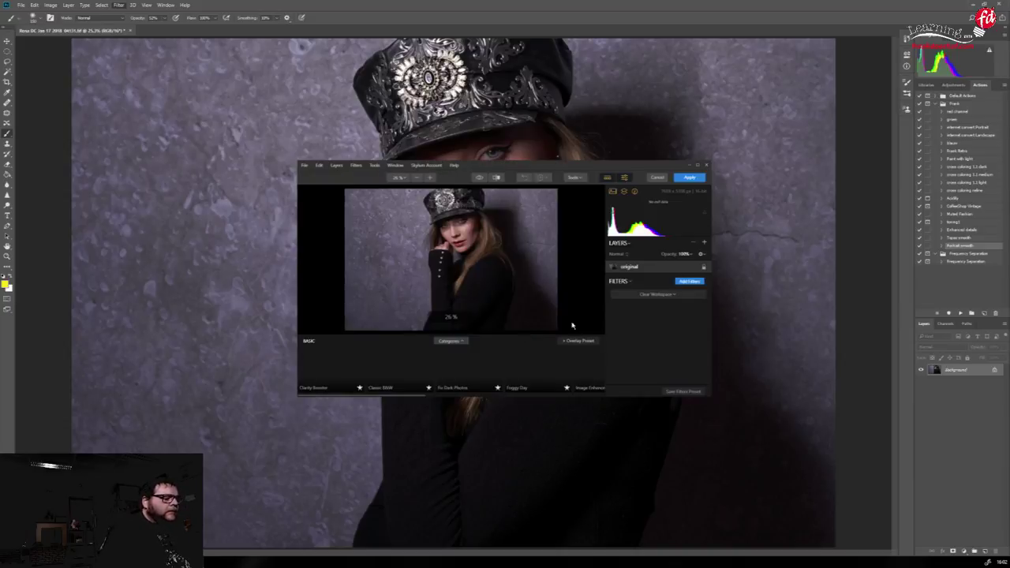
pyautogui.click(696, 167)
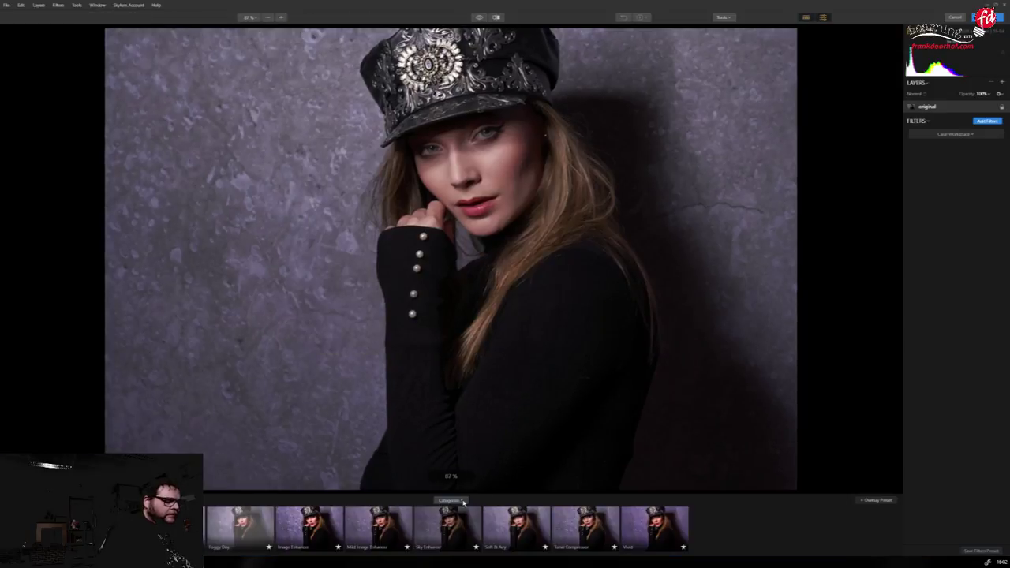
# Show the Custom preset category for the portrait in Luminar
pyautogui.click(454, 501)
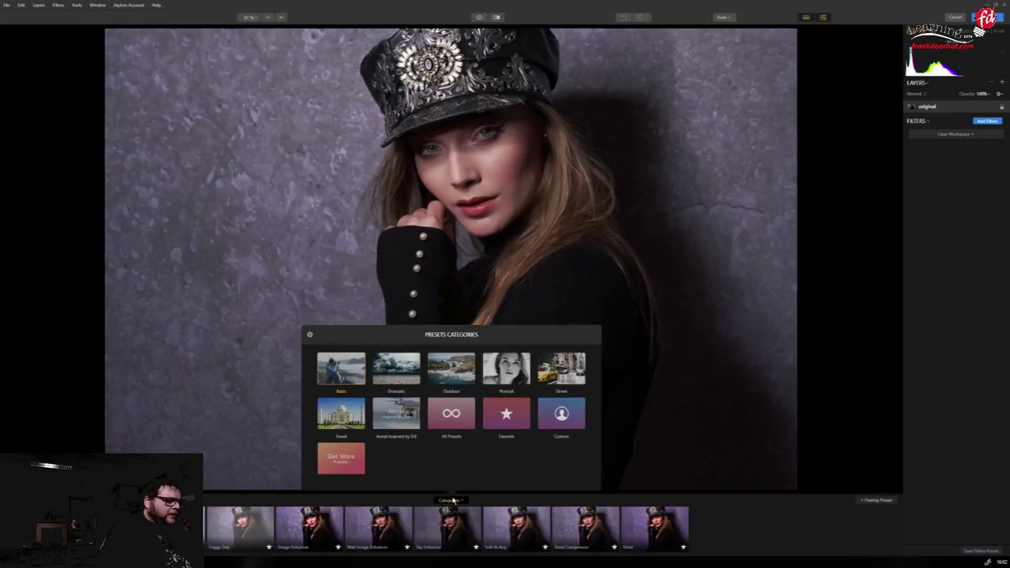
pyautogui.click(559, 421)
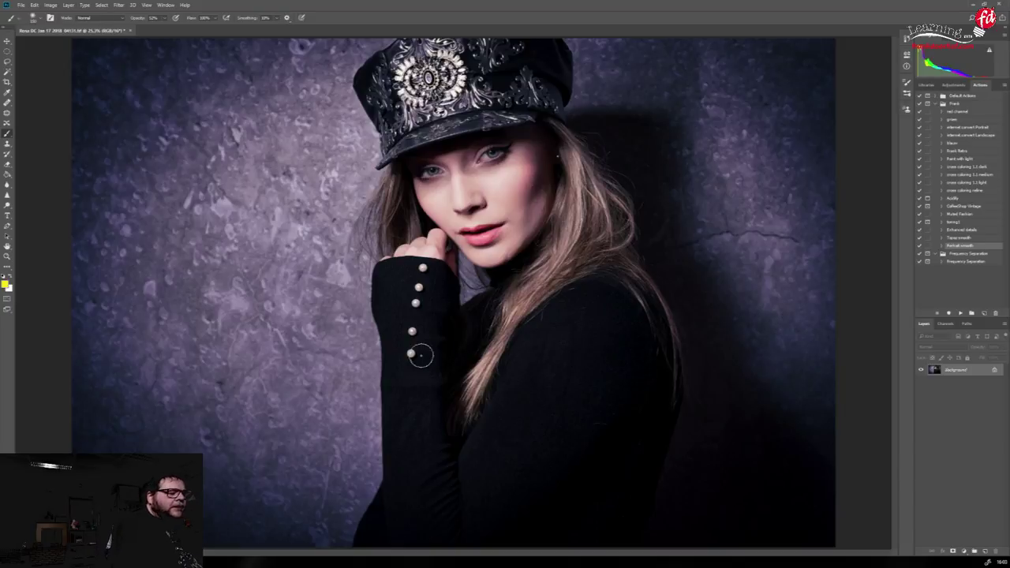
# Inspect the model's face, lips and hand for remaining blemishes at 100% with the Healing Brush ready, and return to the full image view
pyautogui.press('j')
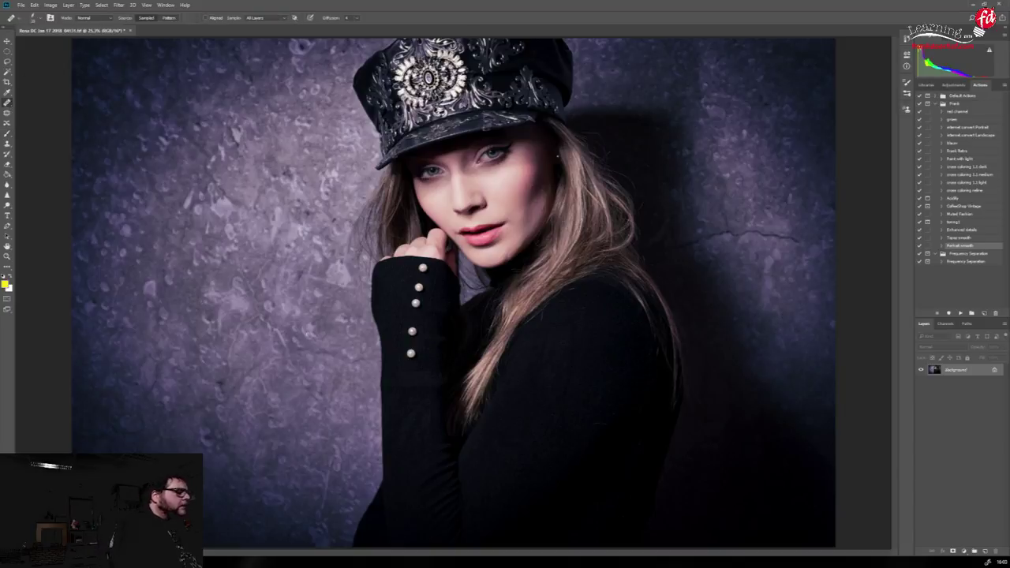
pyautogui.hotkey('ctrl', '1')
pyautogui.scroll(10, 655, 254)
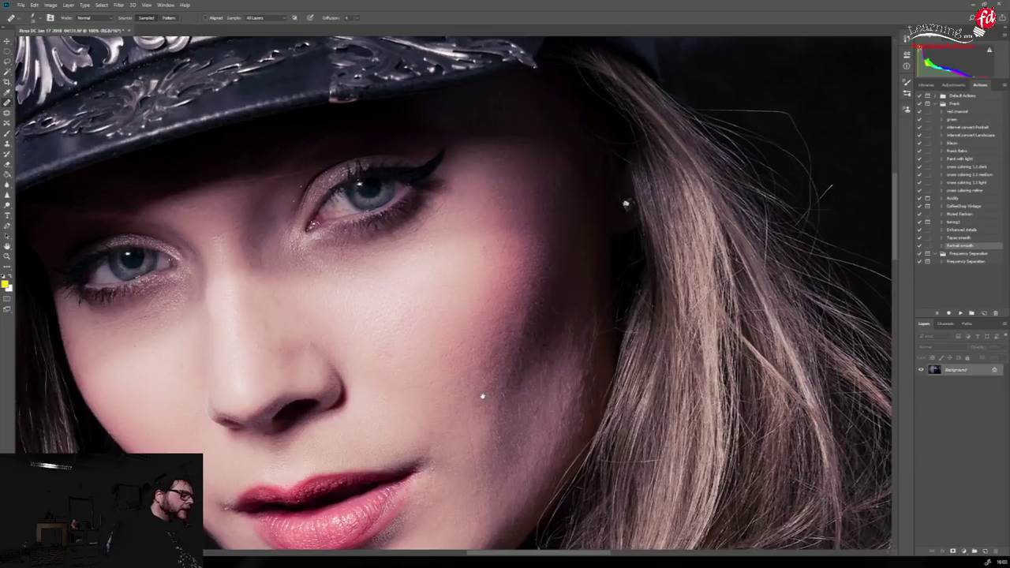
pyautogui.moveTo(480, 400); pyautogui.dragTo(548, 135)
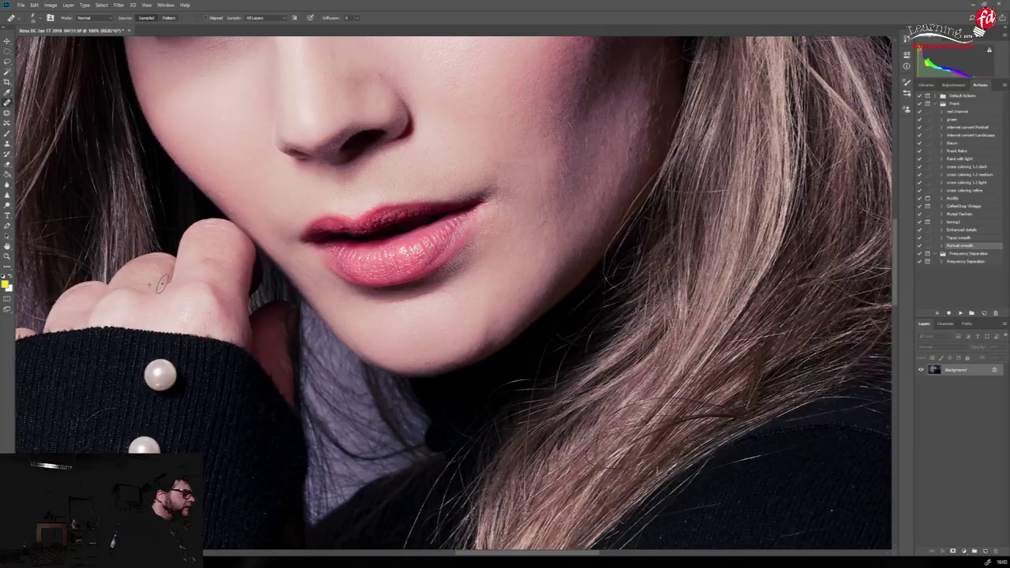
pyautogui.click(146, 5)
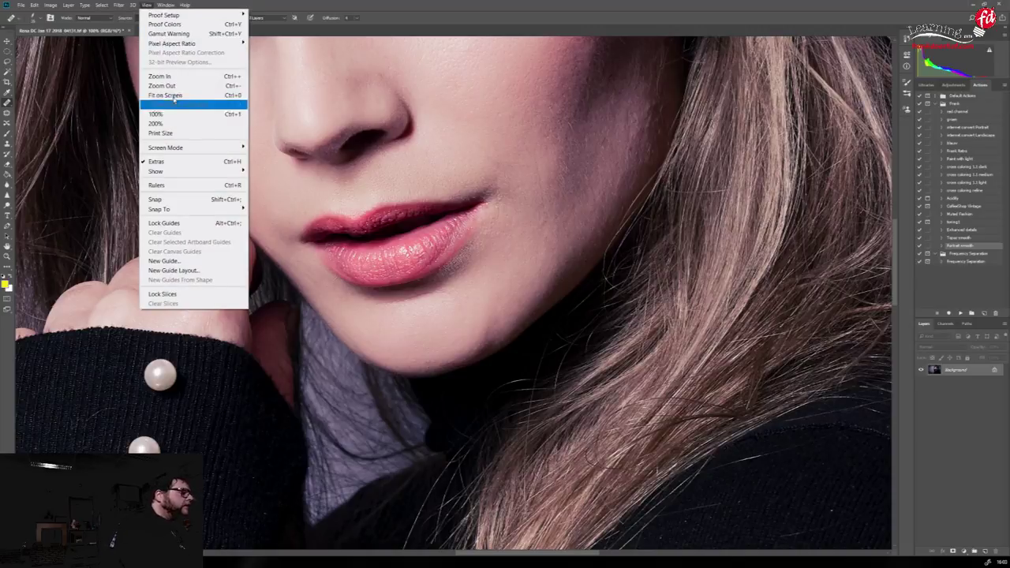
pyautogui.click(173, 96)
# Close the finished cap portrait and save its changes
pyautogui.click(22, 5)
pyautogui.click(36, 77)
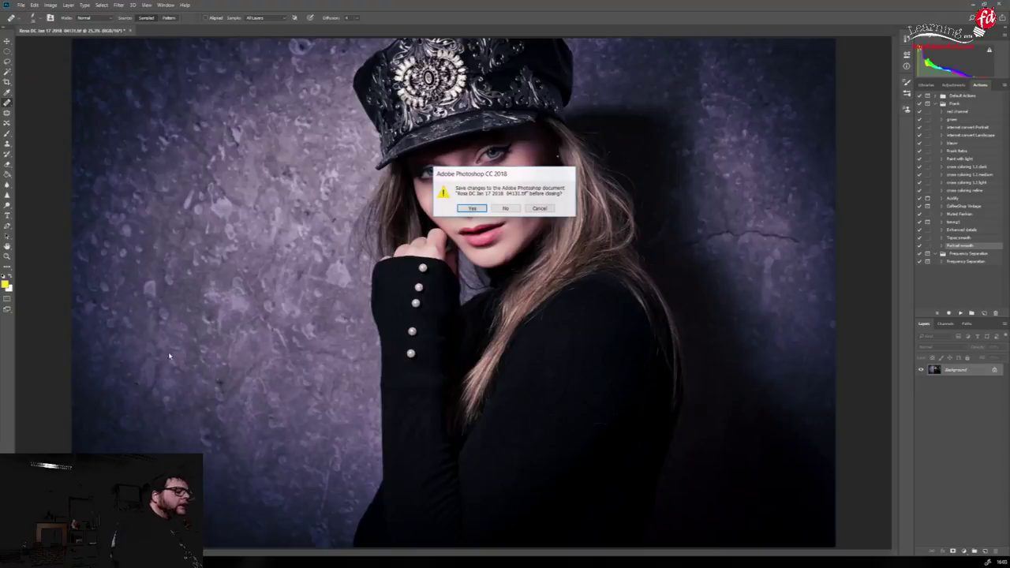
pyautogui.click(472, 209)
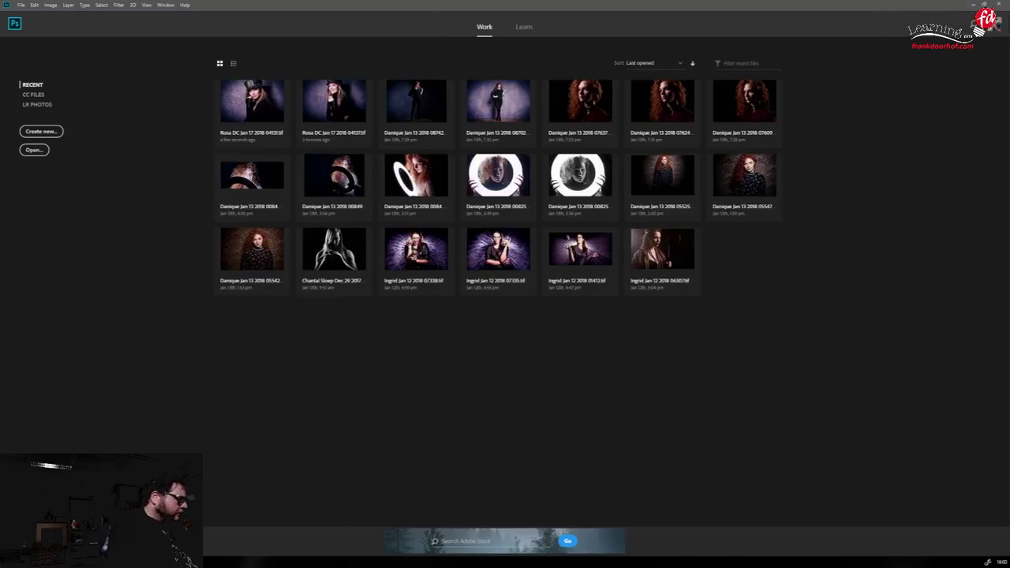
# Switch to Capture One, select the five-star backlit profile portrait and try a High Dynamic Range Shadow adjustment on it
pyautogui.hotkey('alt', 'Tab')
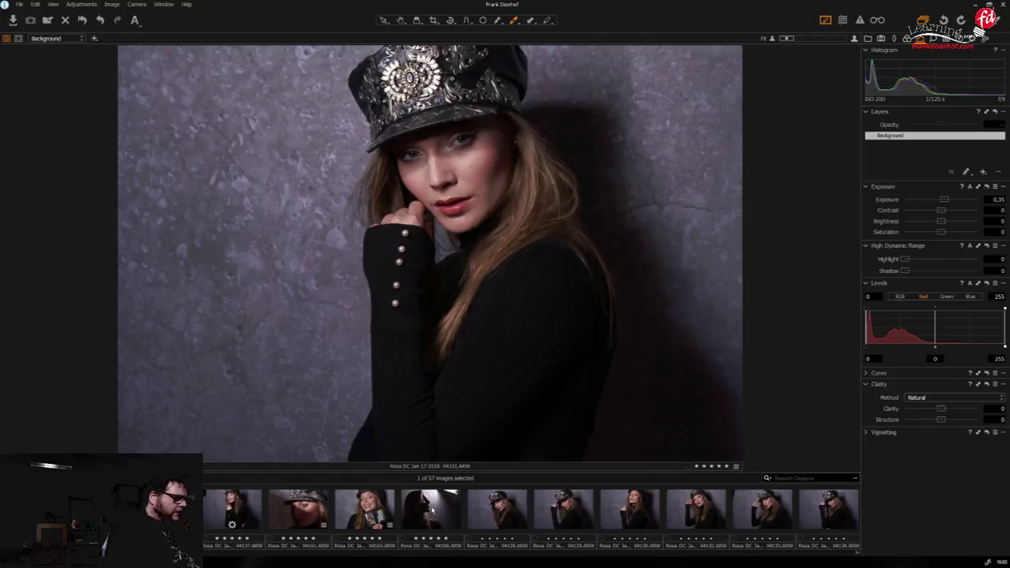
pyautogui.click(432, 509)
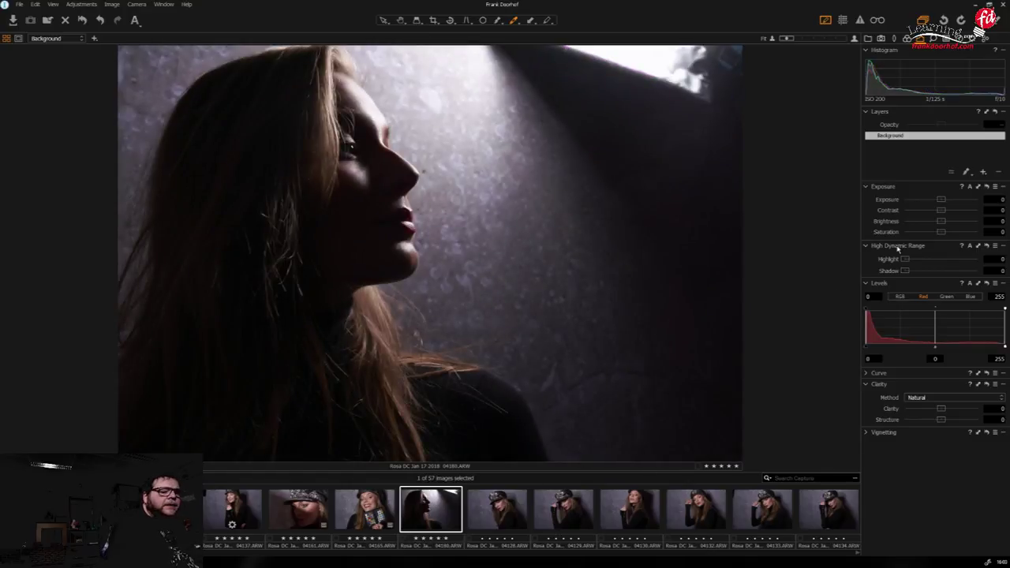
pyautogui.moveTo(909, 270)
pyautogui.mouseDown()
pyautogui.moveTo(952, 271)
pyautogui.moveTo(891, 274)
pyautogui.mouseUp()
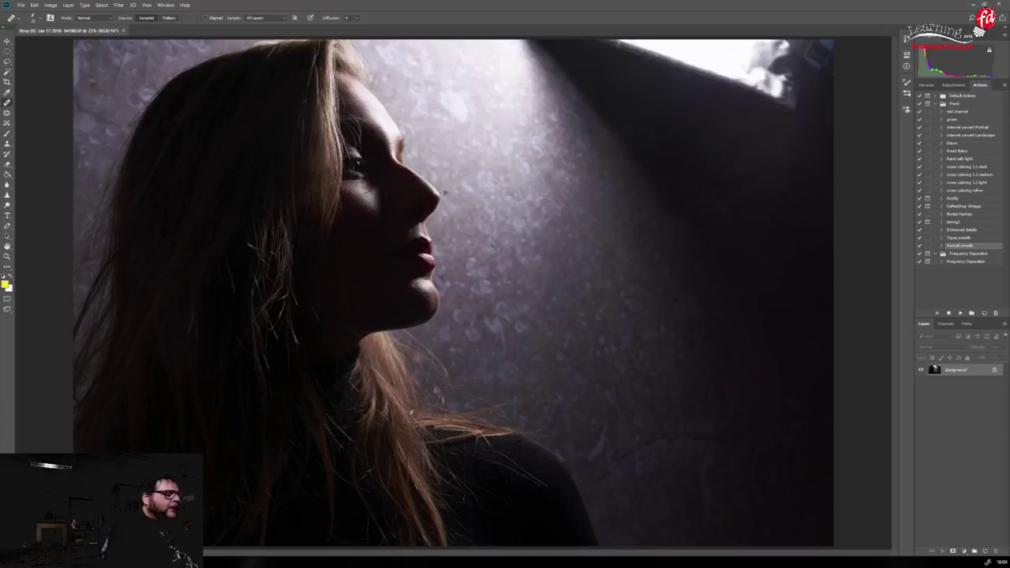
# Outline the messy light strands in the dark hair beside the neck with the Lasso, fill them with Content-Aware and deselect
pyautogui.click(8, 63)
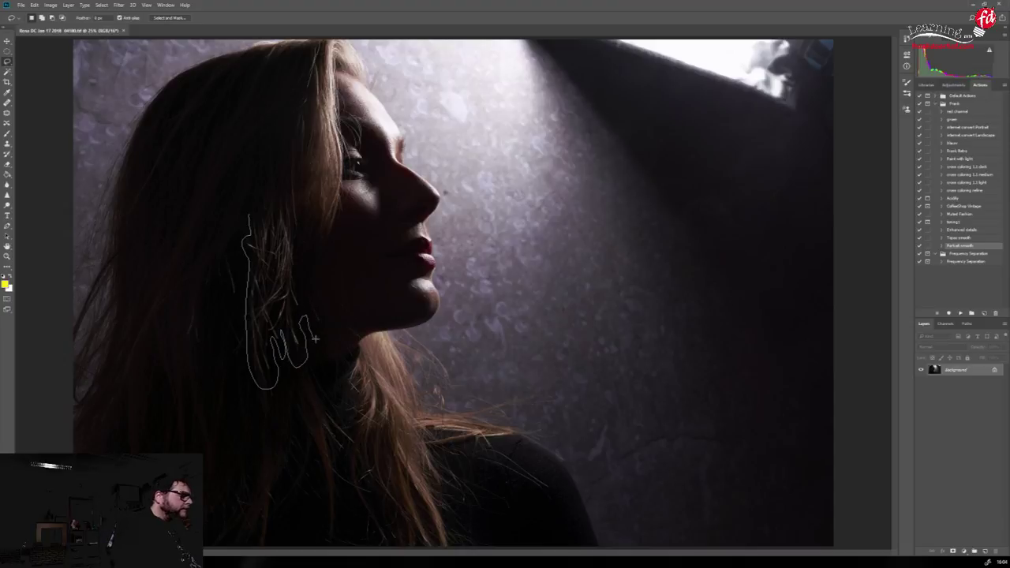
pyautogui.moveTo(249, 206); pyautogui.dragTo(250, 206)
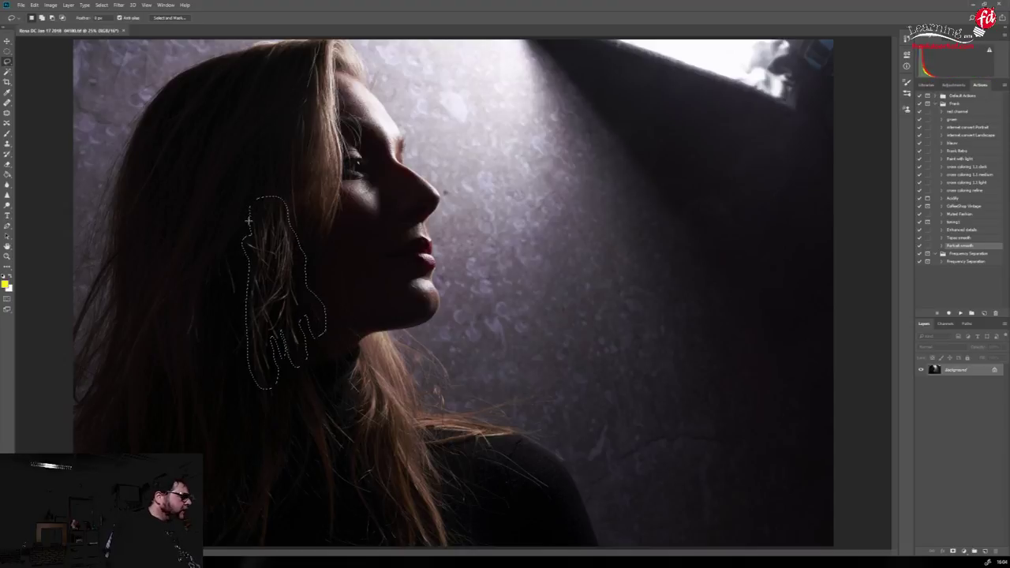
pyautogui.hotkey('shift', 'BackSpace')
pyautogui.click(708, 91)
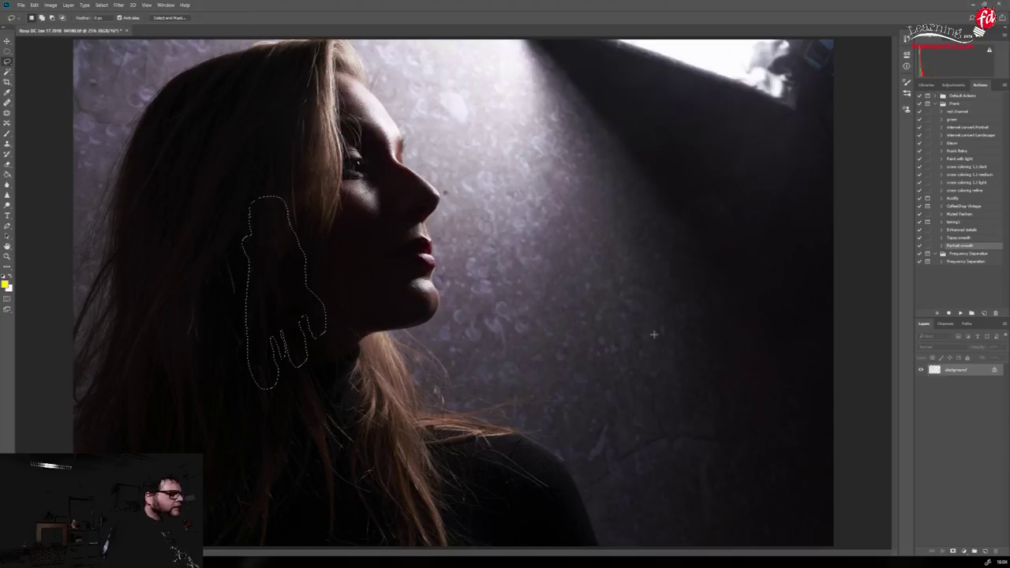
pyautogui.click(102, 5)
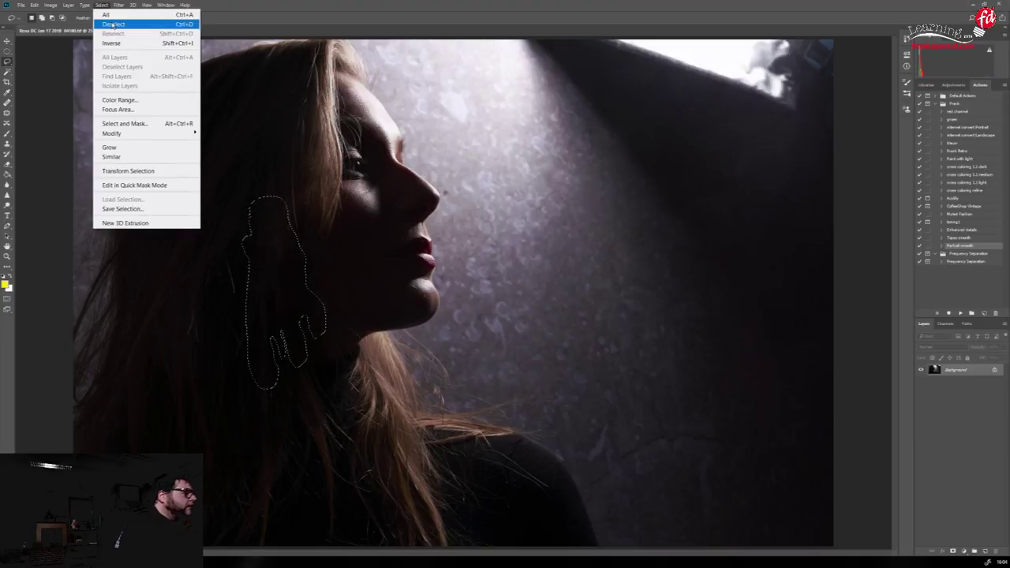
pyautogui.click(112, 22)
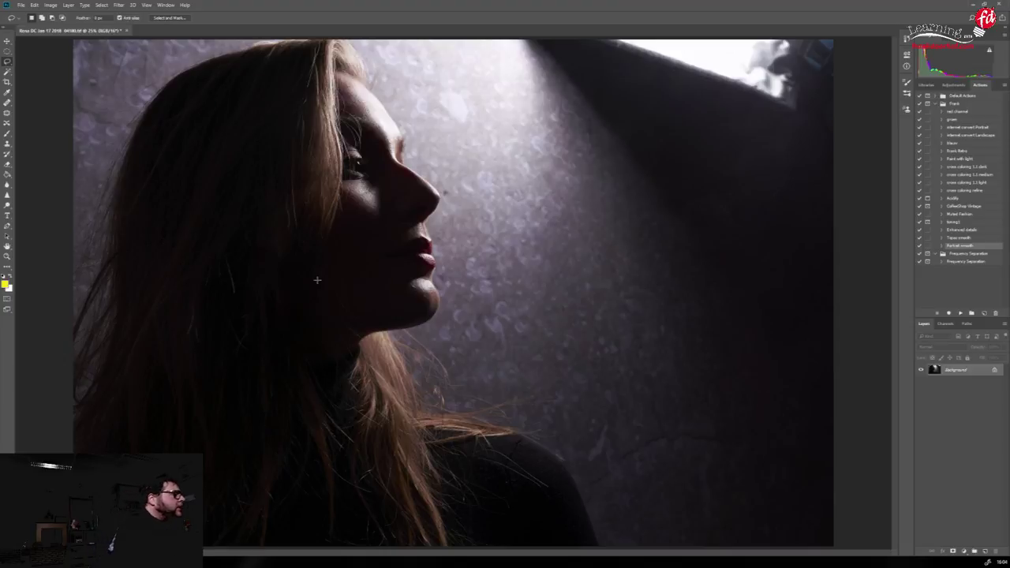
# In Quick Mask mode, paint over the stray strands in the dark hair, on the sweater and along the parting with the Brush at 100% opacity
pyautogui.press('b')
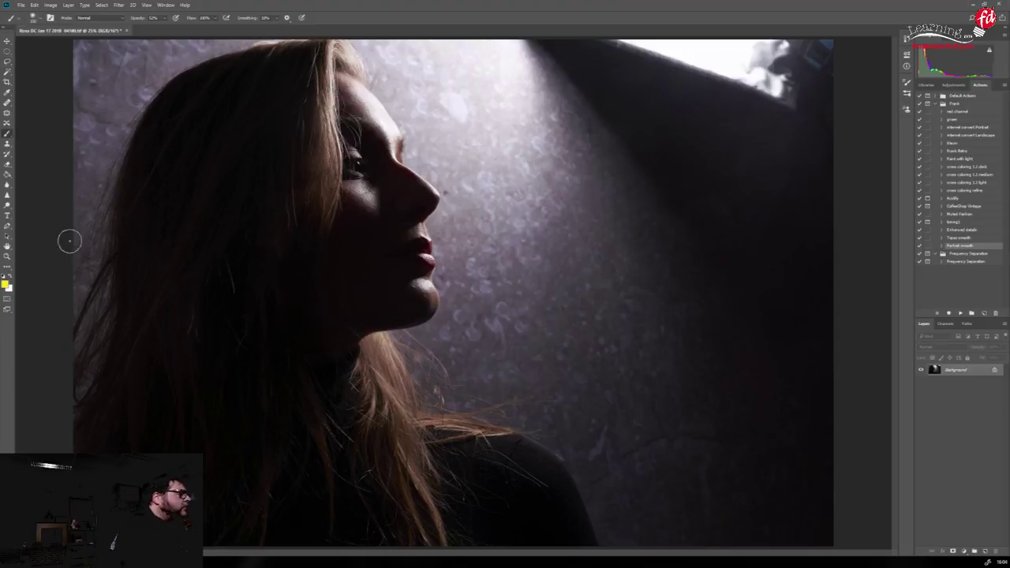
pyautogui.click(8, 298)
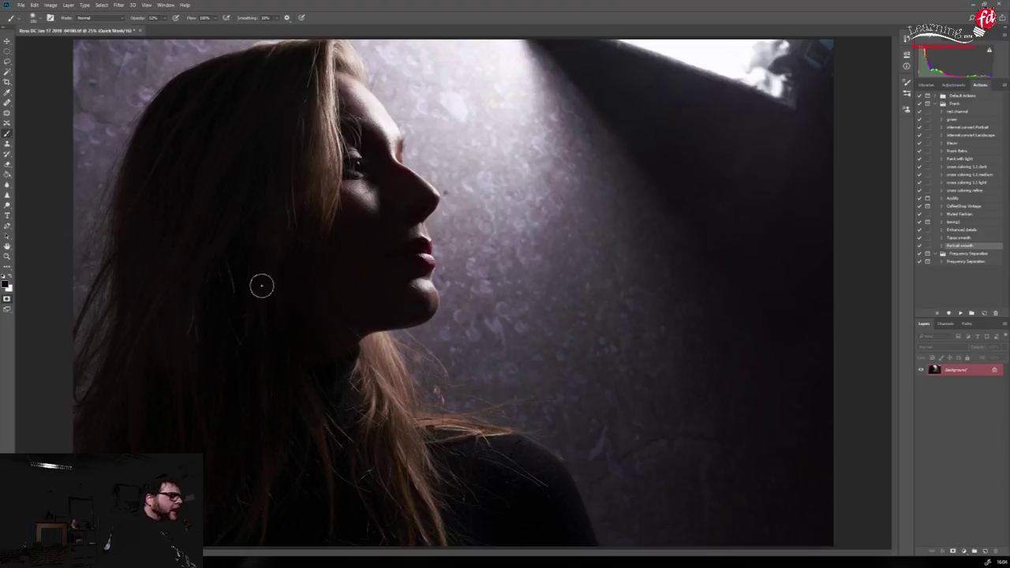
pyautogui.moveTo(224, 263)
pyautogui.mouseDown()
pyautogui.moveTo(236, 292)
pyautogui.moveTo(225, 261)
pyautogui.moveTo(236, 299)
pyautogui.moveTo(226, 264)
pyautogui.mouseUp()
pyautogui.click(161, 18)
pyautogui.moveTo(198, 304); pyautogui.dragTo(190, 336)
pyautogui.moveTo(332, 419)
pyautogui.mouseDown()
pyautogui.moveTo(352, 441)
pyautogui.moveTo(337, 438)
pyautogui.moveTo(337, 475)
pyautogui.moveTo(364, 472)
pyautogui.mouseUp()
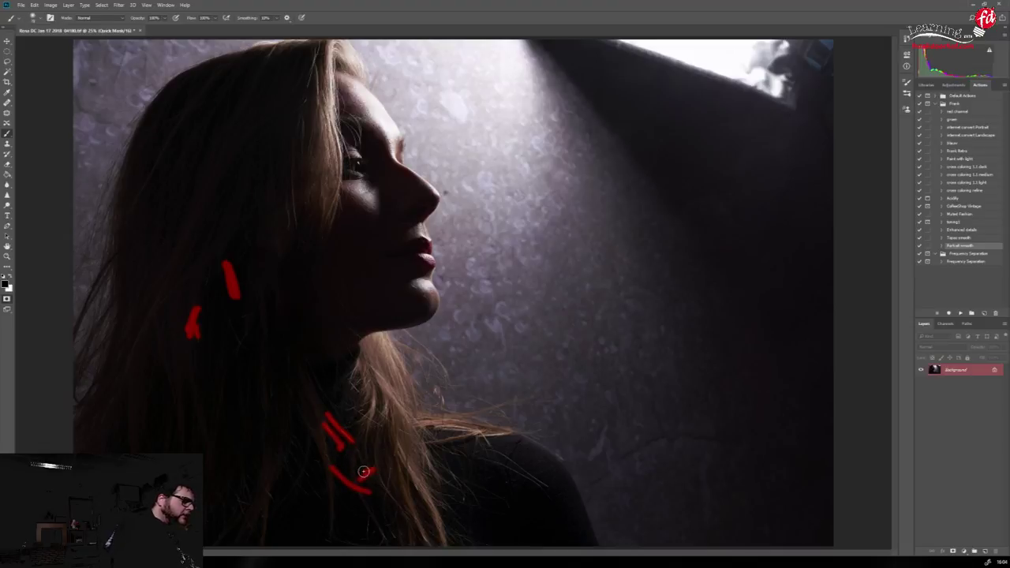
pyautogui.moveTo(368, 513)
pyautogui.mouseDown()
pyautogui.moveTo(371, 539)
pyautogui.moveTo(336, 537)
pyautogui.moveTo(360, 547)
pyautogui.mouseUp()
pyautogui.moveTo(267, 493)
pyautogui.mouseDown()
pyautogui.moveTo(274, 501)
pyautogui.moveTo(249, 530)
pyautogui.moveTo(259, 505)
pyautogui.mouseUp()
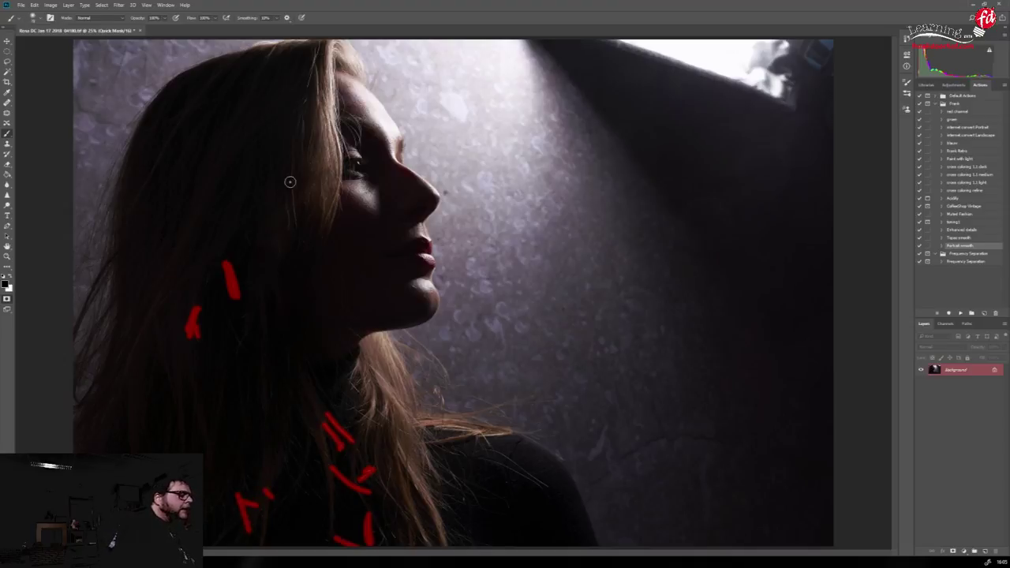
pyautogui.moveTo(284, 205)
pyautogui.mouseDown()
pyautogui.moveTo(296, 228)
pyautogui.moveTo(293, 118)
pyautogui.moveTo(316, 46)
pyautogui.moveTo(268, 59)
pyautogui.mouseUp()
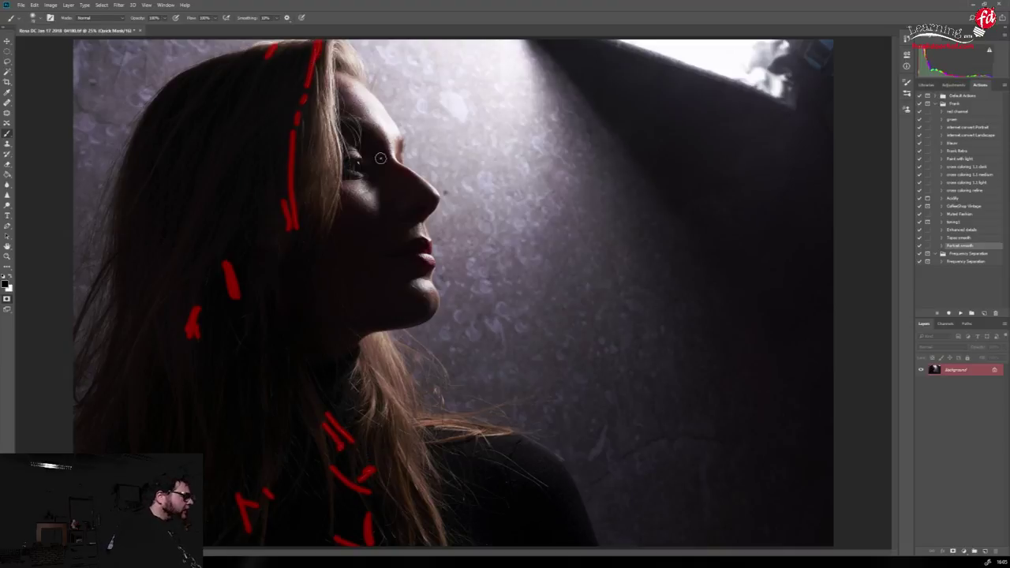
# Extend the Quick Mask over the loose hairs crossing the forehead, eyebrow and upper eyelid at 100% zoom
pyautogui.hotkey('ctrl', '1')
pyautogui.moveTo(294, 37); pyautogui.dragTo(499, 342)
pyautogui.moveTo(353, 50); pyautogui.dragTo(519, 338)
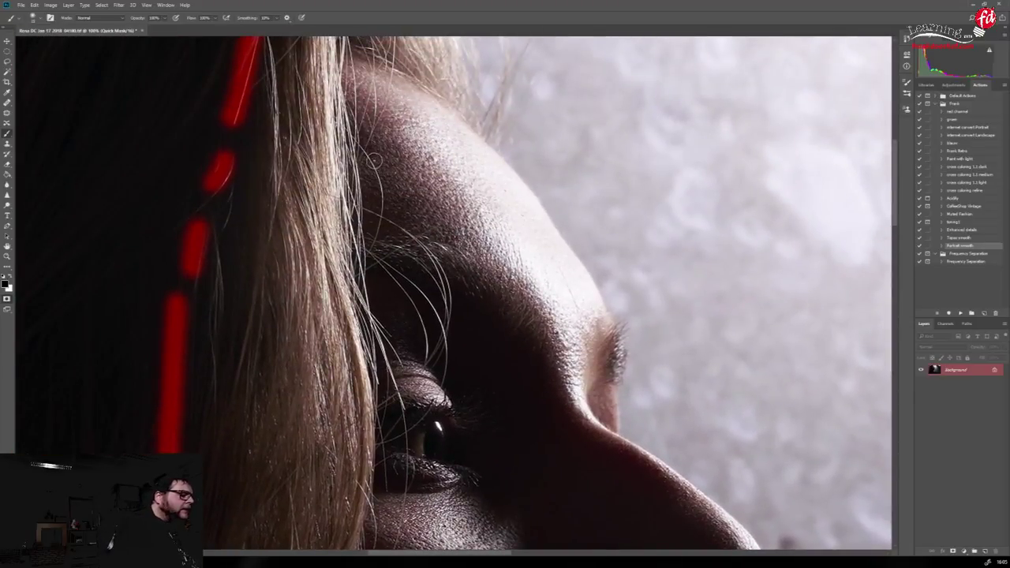
pyautogui.moveTo(366, 154)
pyautogui.mouseDown()
pyautogui.moveTo(383, 205)
pyautogui.moveTo(369, 210)
pyautogui.moveTo(420, 241)
pyautogui.moveTo(446, 316)
pyautogui.mouseUp()
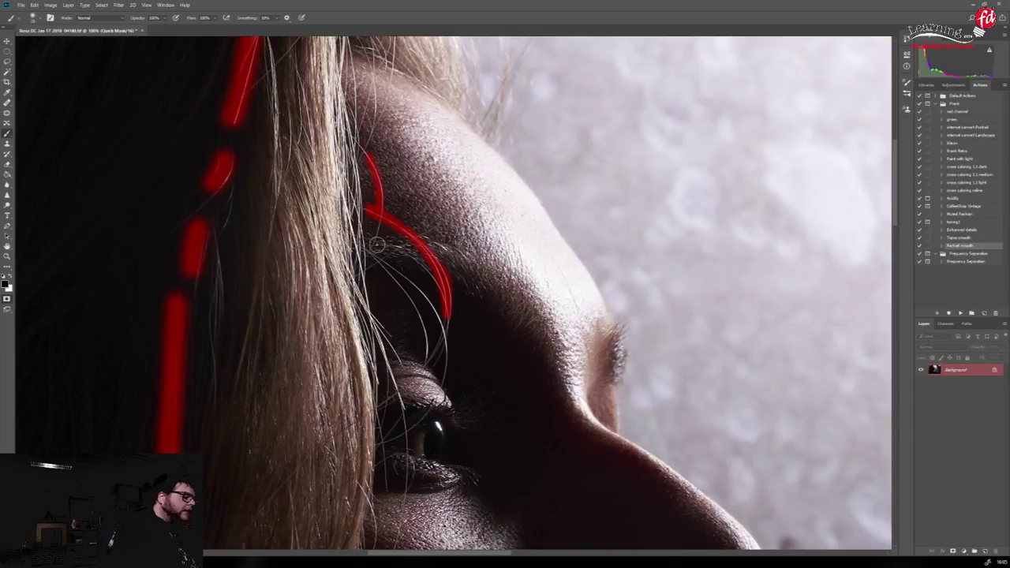
pyautogui.moveTo(382, 221)
pyautogui.mouseDown()
pyautogui.moveTo(377, 256)
pyautogui.moveTo(433, 310)
pyautogui.mouseUp()
pyautogui.moveTo(406, 277)
pyautogui.mouseDown()
pyautogui.moveTo(437, 314)
pyautogui.moveTo(438, 389)
pyautogui.moveTo(429, 362)
pyautogui.moveTo(448, 331)
pyautogui.moveTo(426, 364)
pyautogui.moveTo(425, 331)
pyautogui.moveTo(395, 282)
pyautogui.mouseUp()
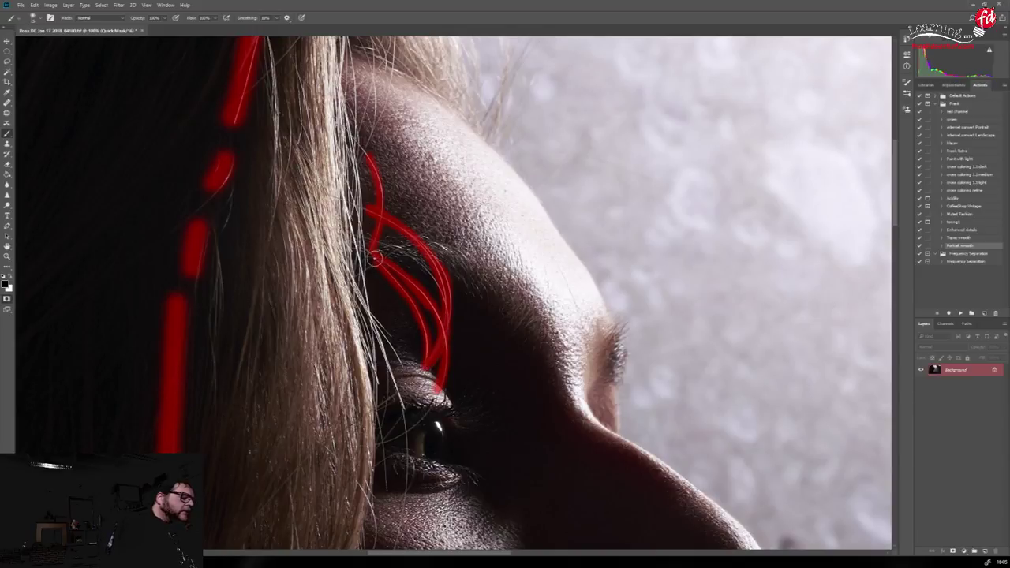
pyautogui.moveTo(384, 243)
pyautogui.mouseDown()
pyautogui.moveTo(426, 266)
pyautogui.moveTo(448, 307)
pyautogui.mouseUp()
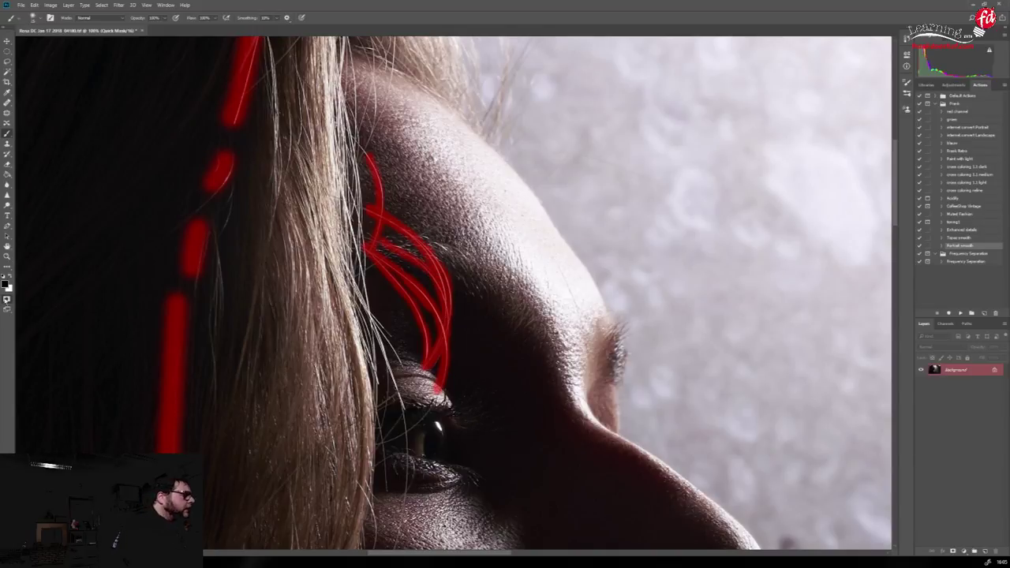
# Convert the Quick Mask to a selection, invert it to the painted strands, fill them with Content-Aware and deselect
pyautogui.press('q')
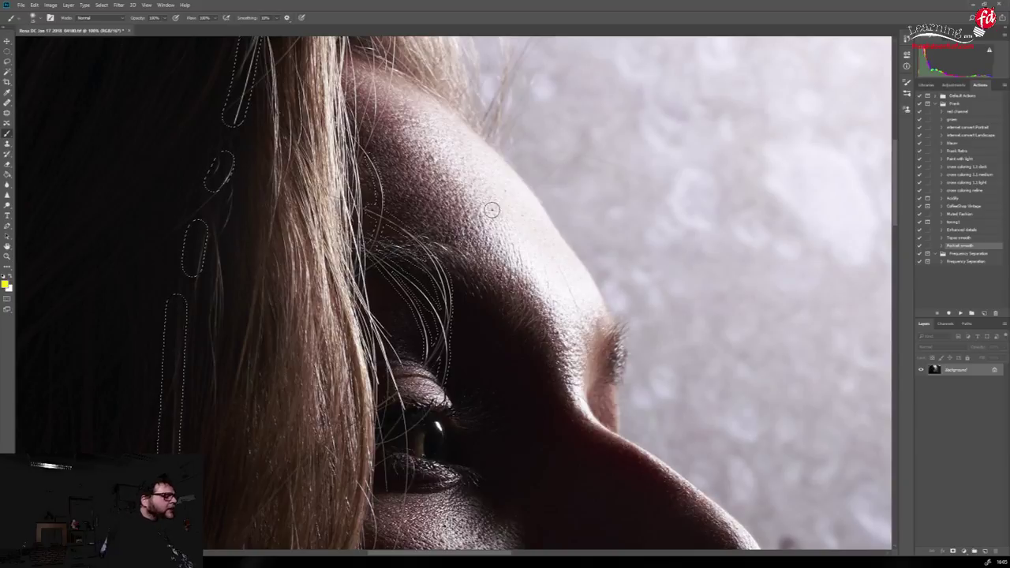
pyautogui.click(103, 5)
pyautogui.click(115, 40)
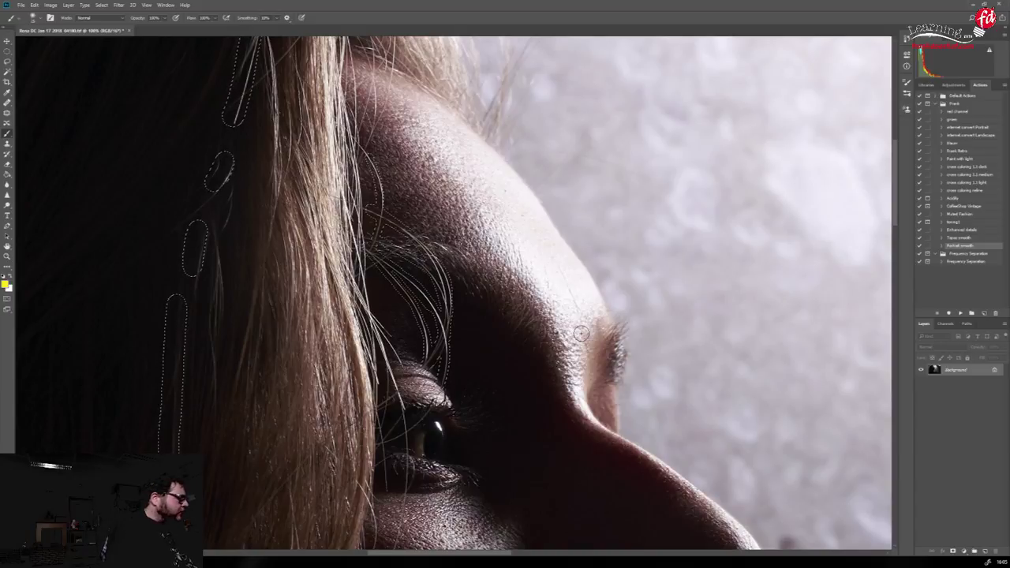
pyautogui.hotkey('shift', 'BackSpace')
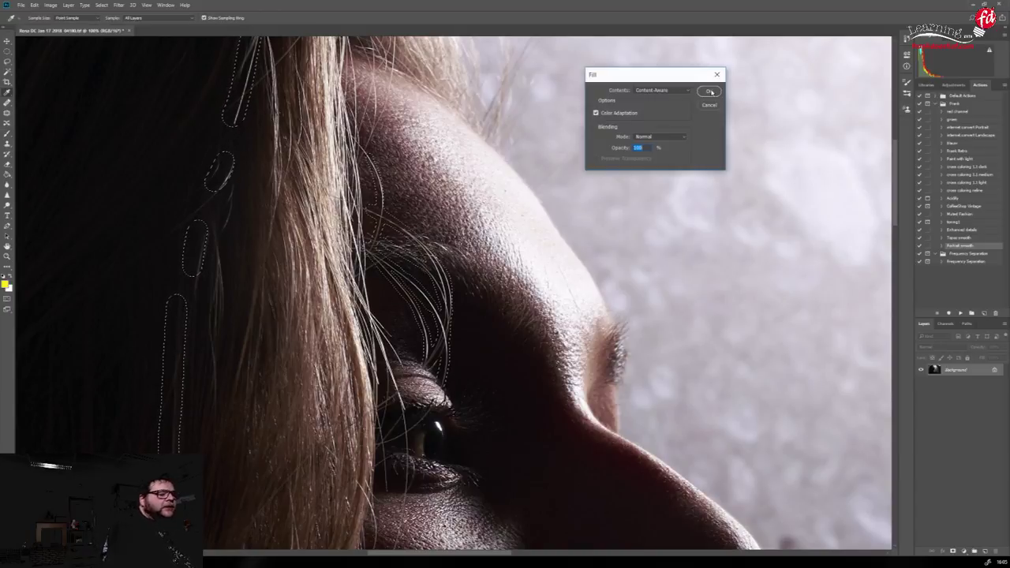
pyautogui.click(710, 92)
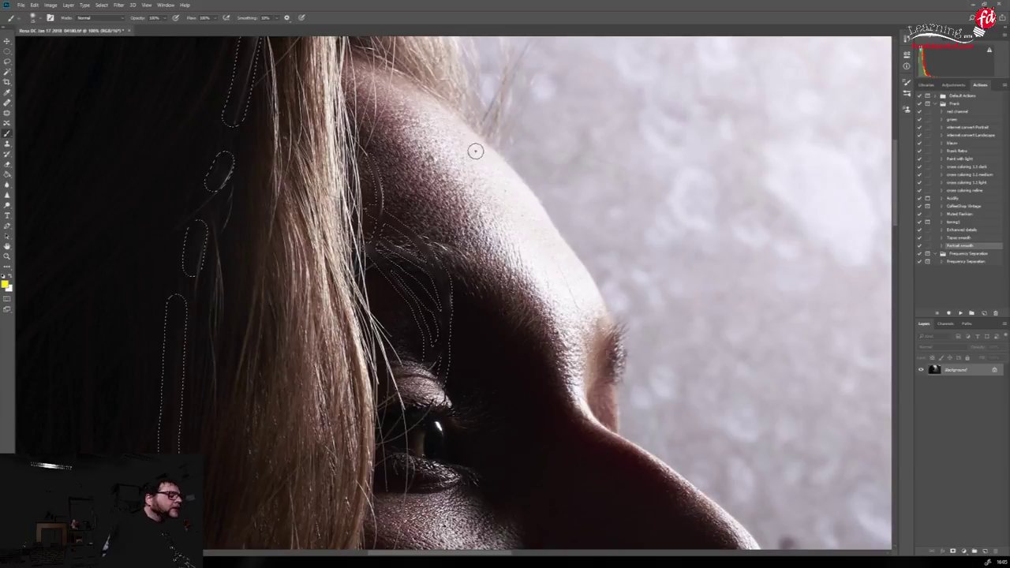
pyautogui.click(102, 5)
pyautogui.click(107, 22)
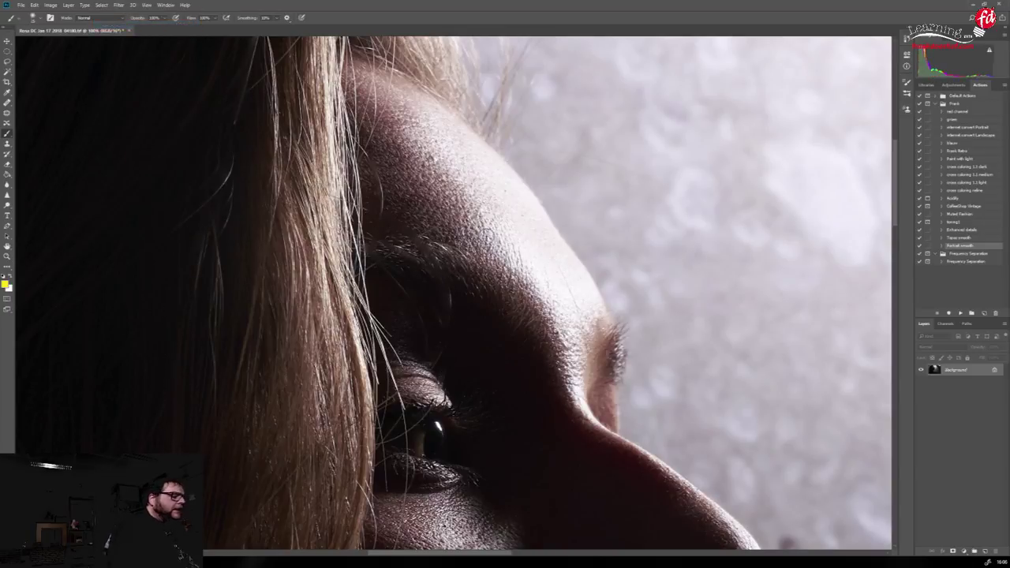
# Clean up the leftover hair traces around the eyebrow and upper eyelid with the Healing Brush
pyautogui.click(8, 103)
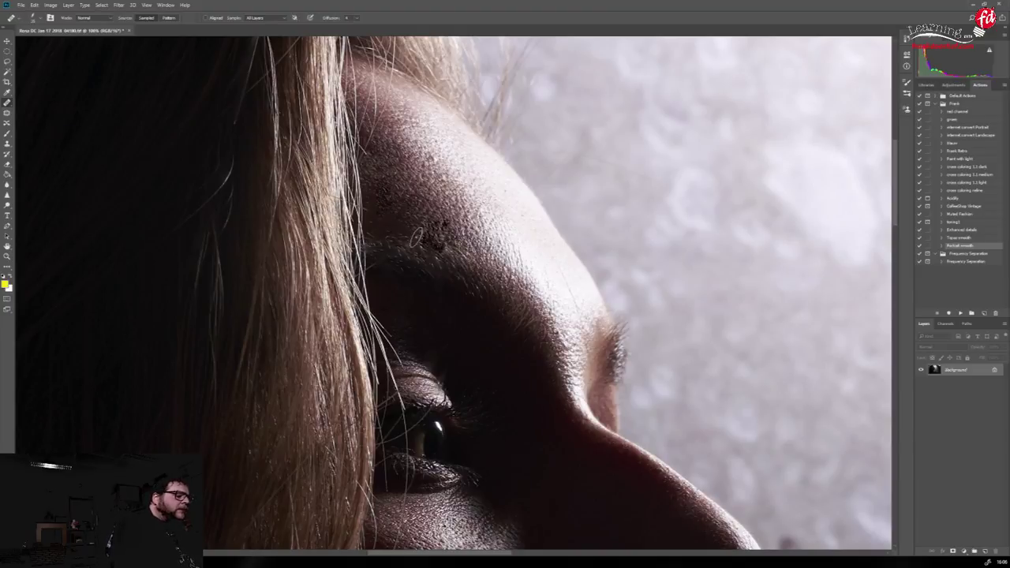
pyautogui.click(440, 243)
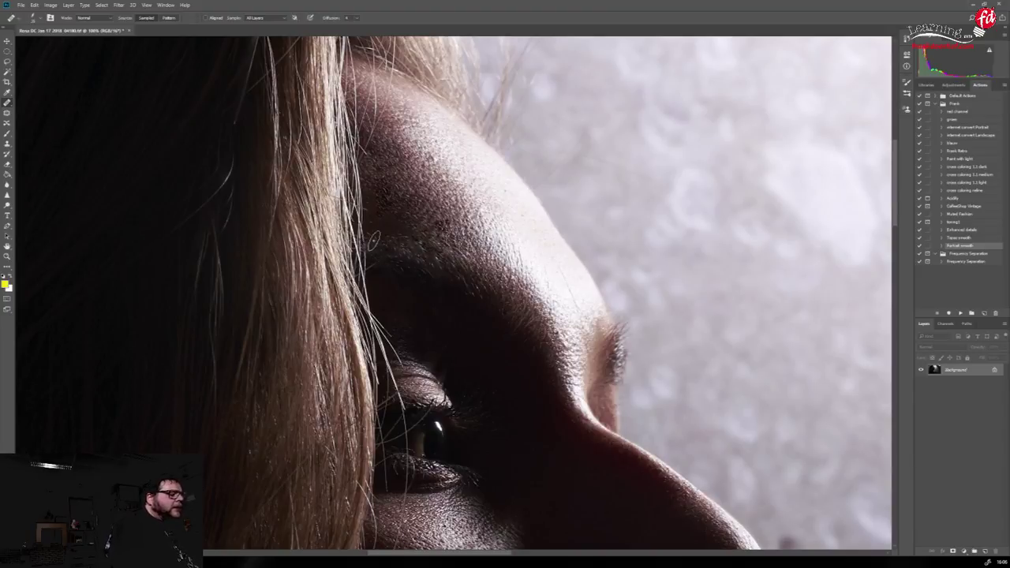
# Remove the bright stray strands in the dark hair below the crown and beside the lit locks with the Healing Brush
pyautogui.moveTo(433, 305); pyautogui.dragTo(552, 350)
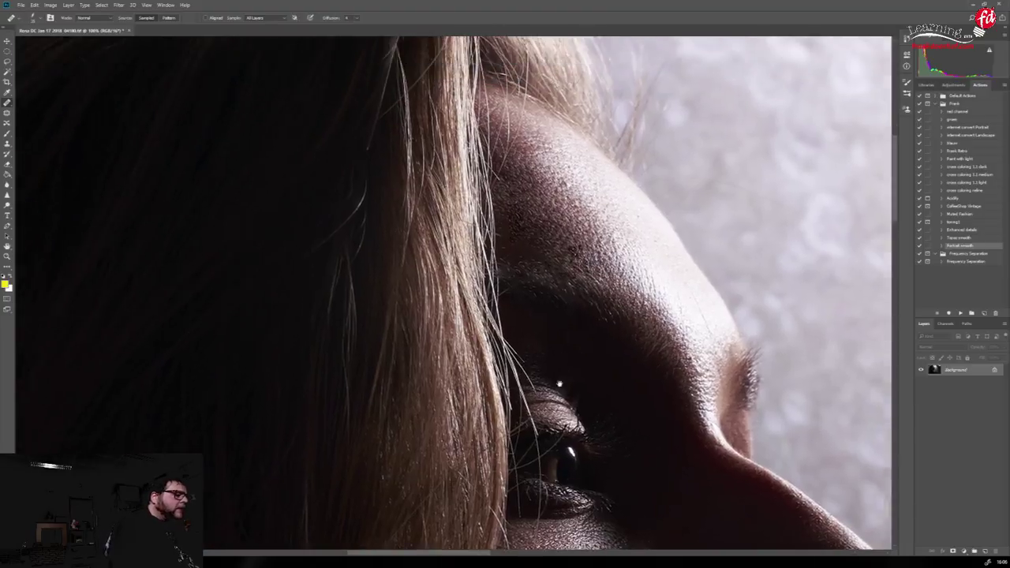
pyautogui.scroll(2, 553, 349)
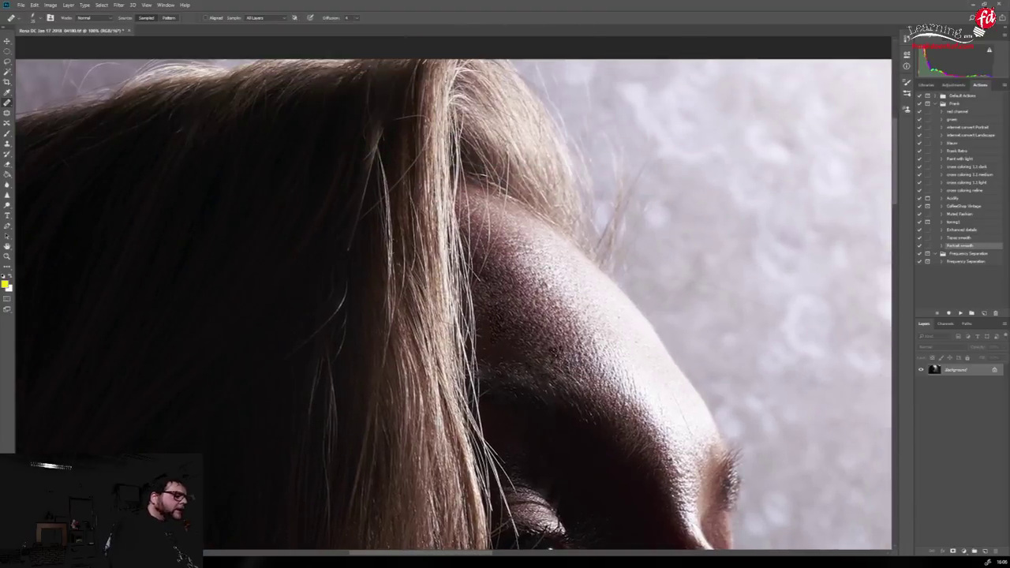
pyautogui.keyDown('alt'); pyautogui.click(352, 172); pyautogui.keyUp('alt')
pyautogui.moveTo(376, 142); pyautogui.dragTo(365, 122)
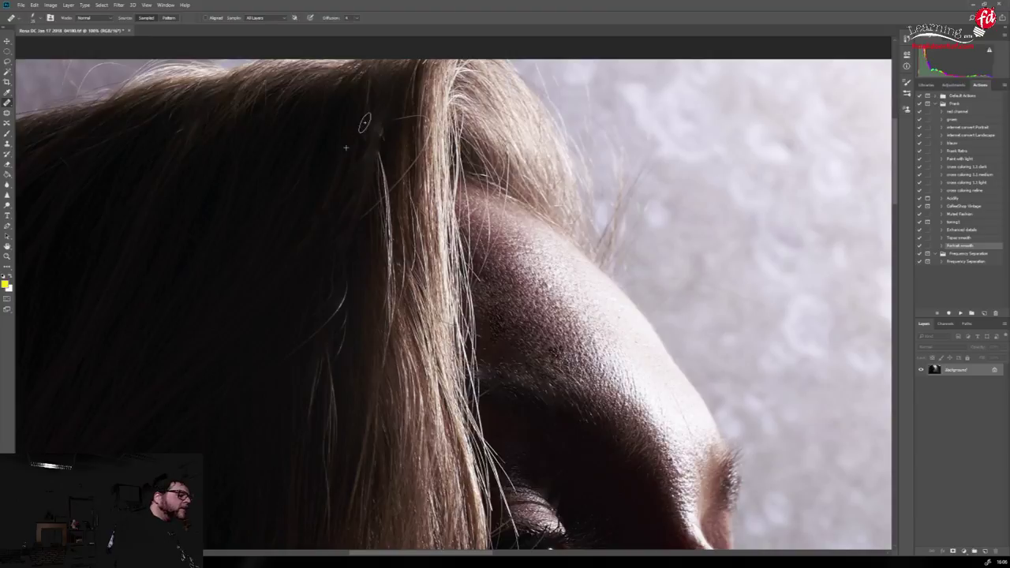
pyautogui.scroll(-1, 358, 172)
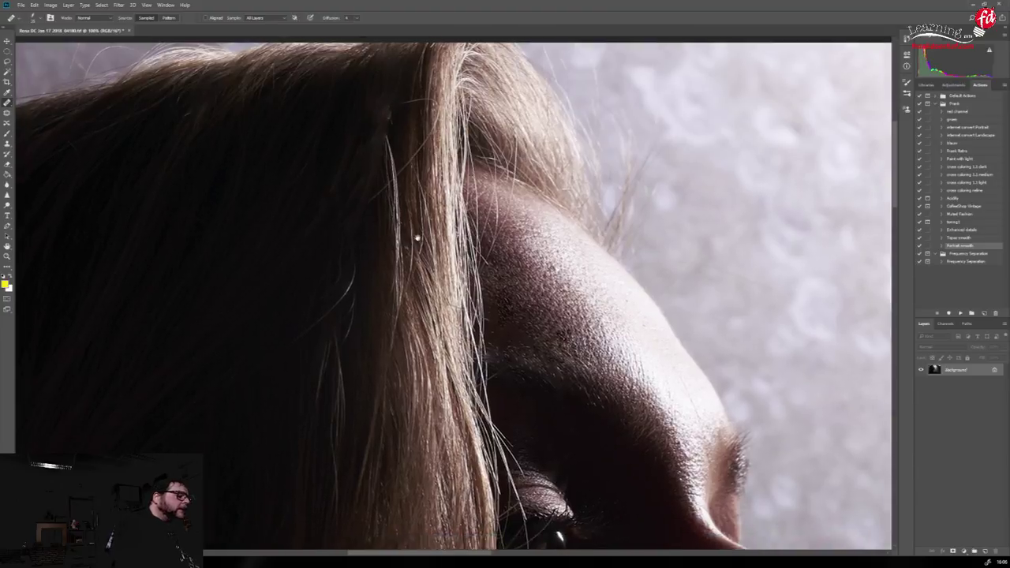
pyautogui.scroll(2, 384, 165)
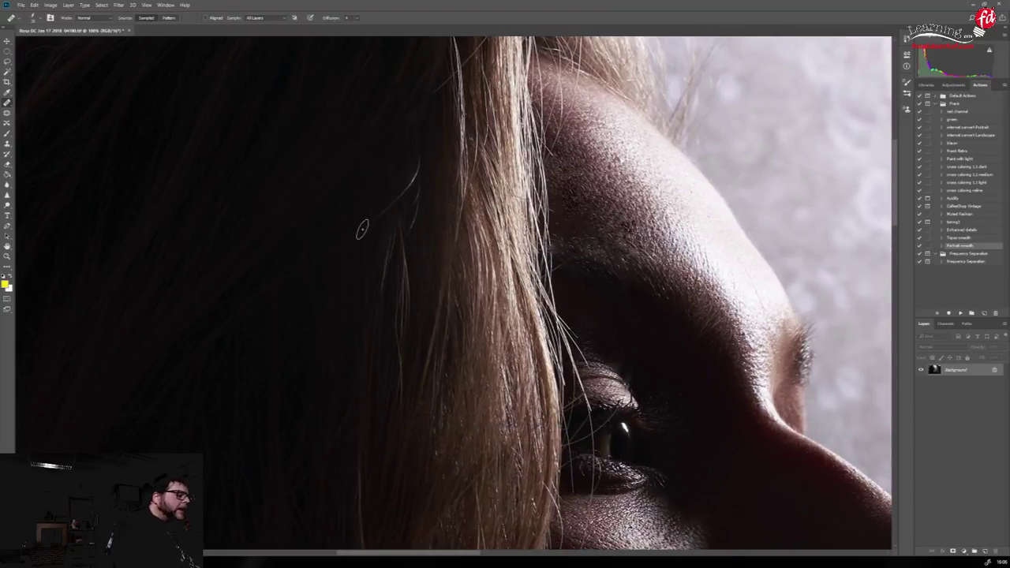
pyautogui.moveTo(362, 230)
pyautogui.mouseDown()
pyautogui.moveTo(403, 191)
pyautogui.moveTo(417, 157)
pyautogui.mouseUp()
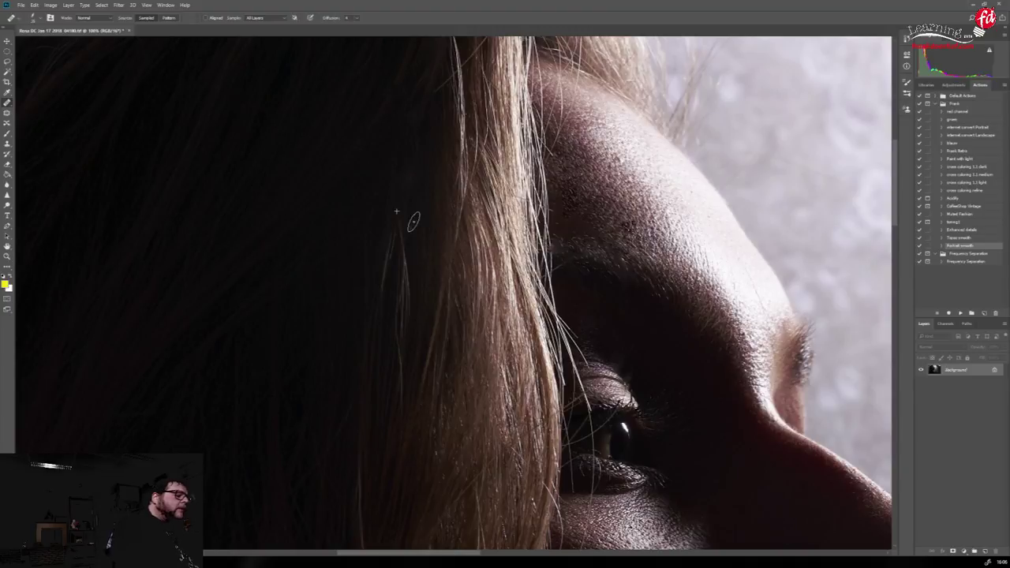
# Inspect the lower hair and crown at 100% zoom for leftover strands, ending with the whole image fitted on screen
pyautogui.scroll(-5, 526, 224)
pyautogui.hscroll(-3, 526, 223)
pyautogui.scroll(-2, 556, 258)
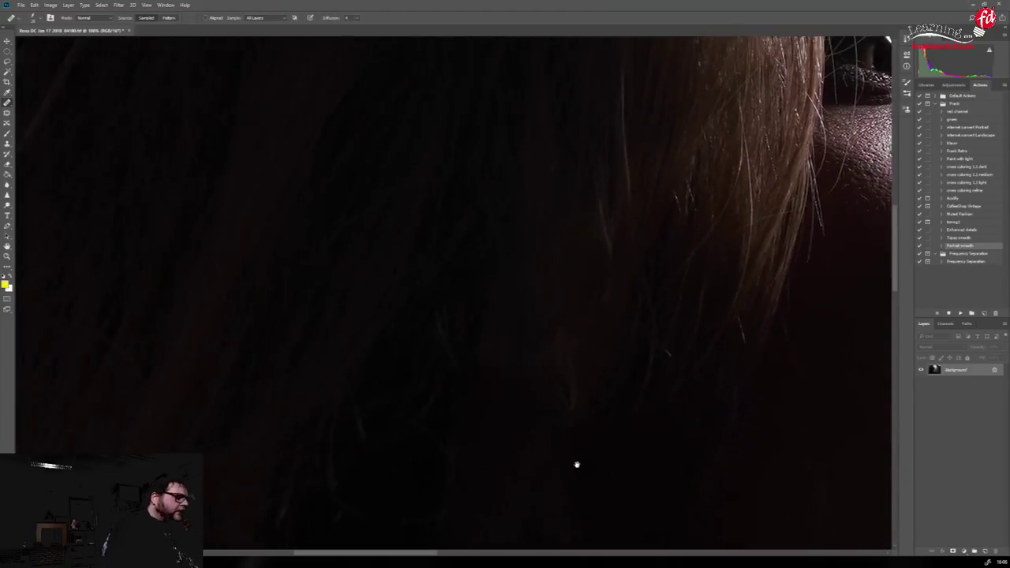
pyautogui.hscroll(-5, 597, 307)
pyautogui.scroll(5, 560, 229)
pyautogui.hscroll(2, 552, 261)
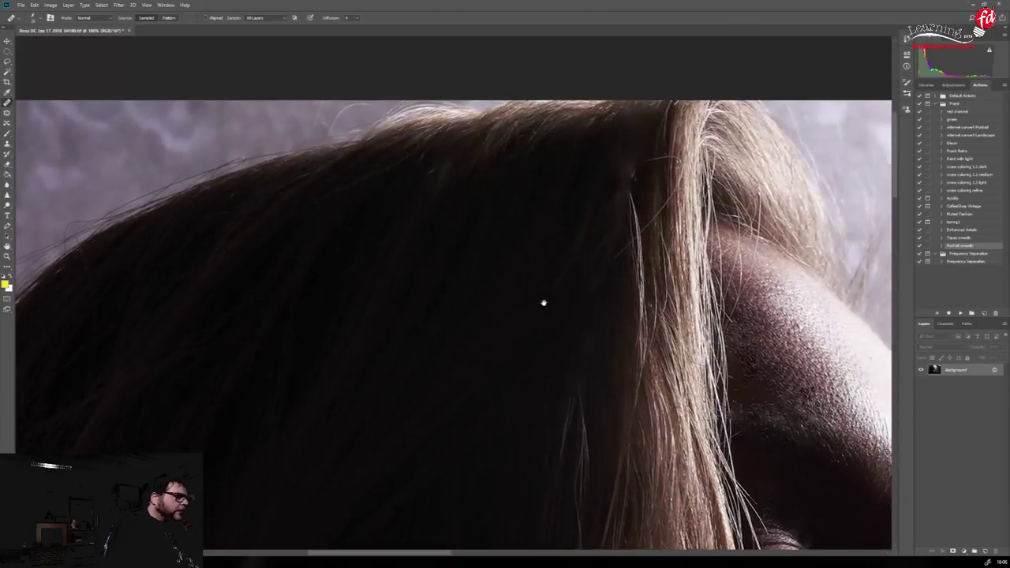
pyautogui.click(147, 5)
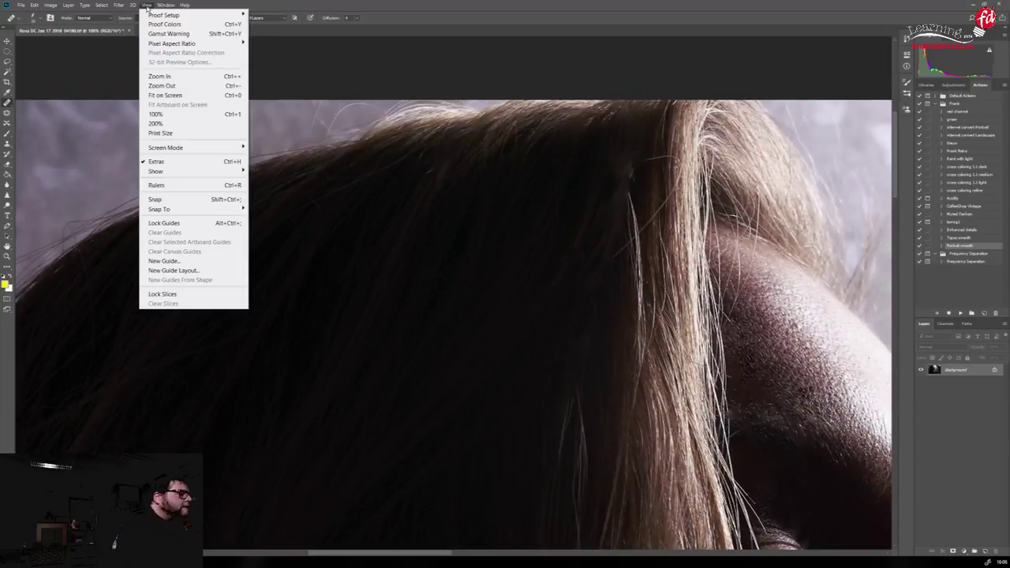
pyautogui.click(174, 94)
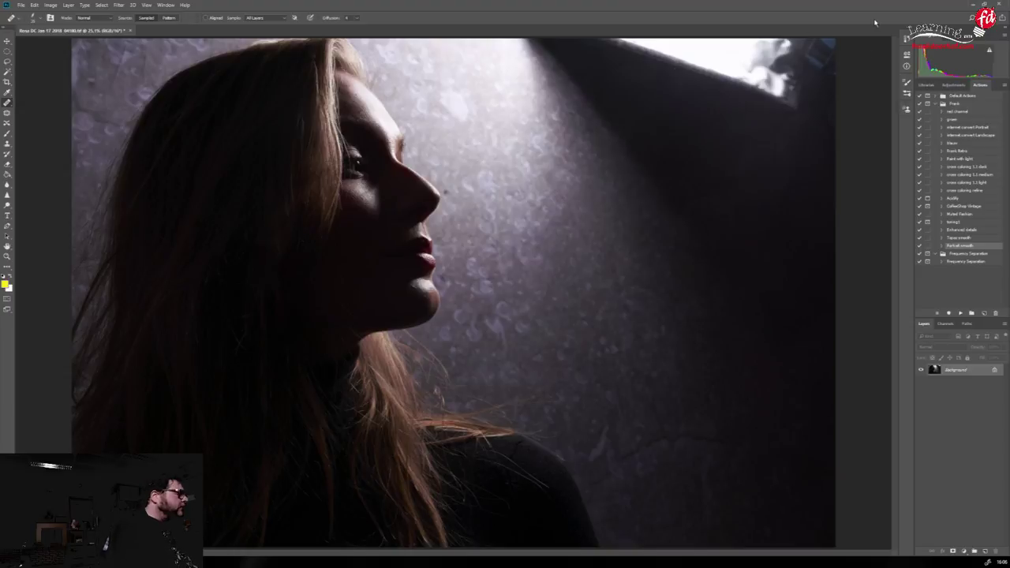
# Lasso the smoky, dark corner of the bright area at the photo's upper right, fill it with Content-Aware and deselect
pyautogui.click(7, 61)
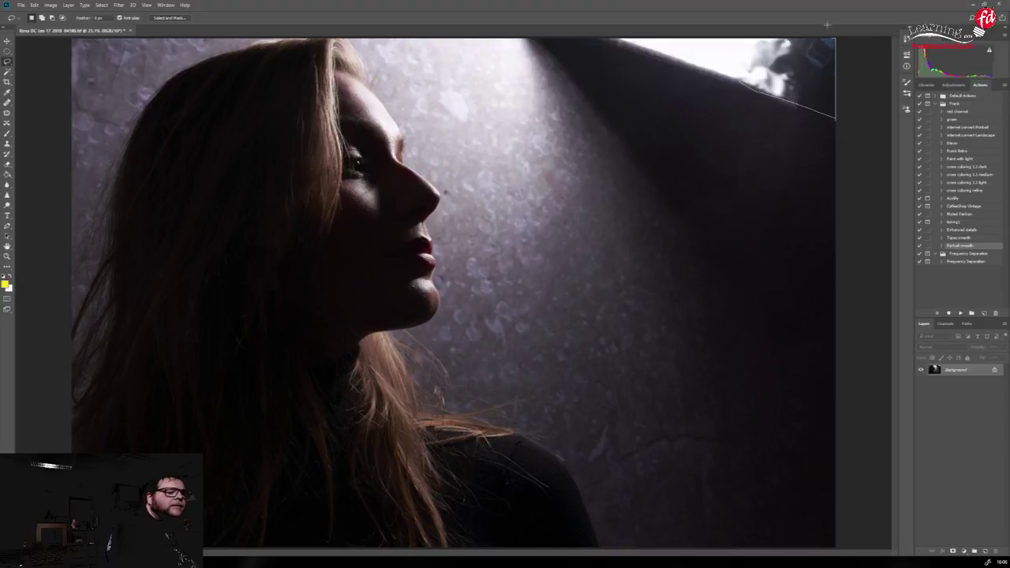
pyautogui.moveTo(742, 75); pyautogui.dragTo(738, 84)
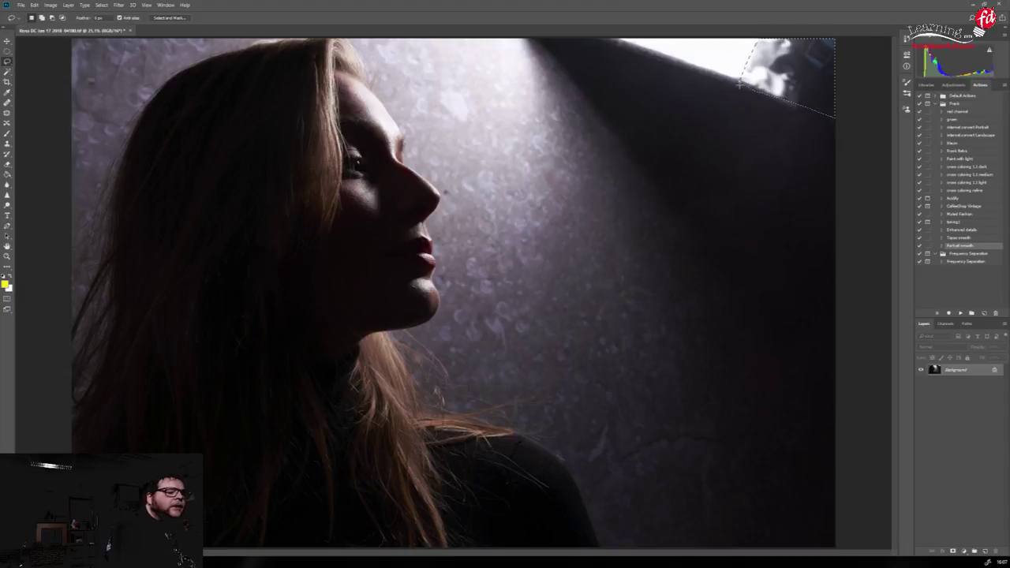
pyautogui.hotkey('shift', 'F5')
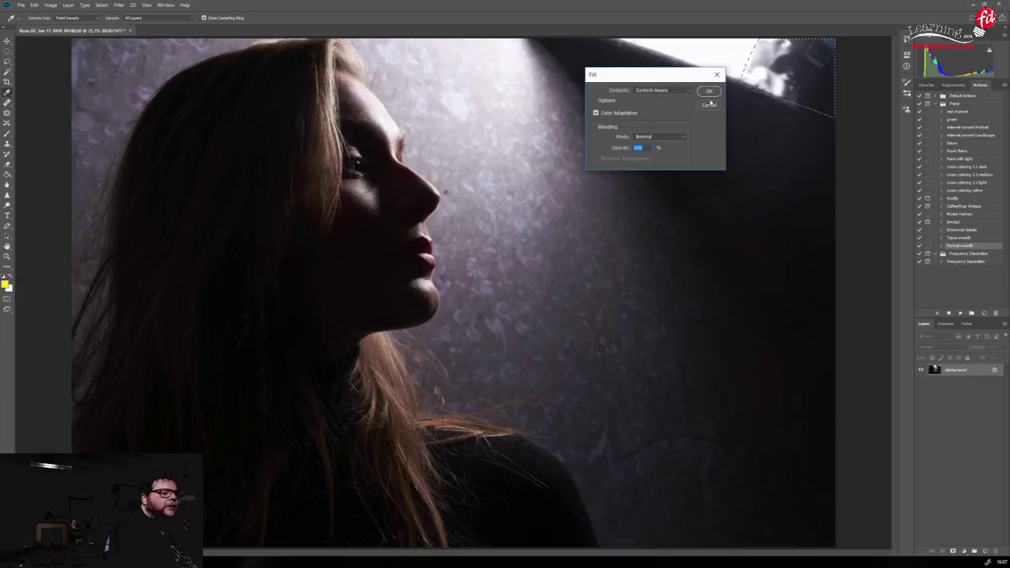
pyautogui.press('Return')
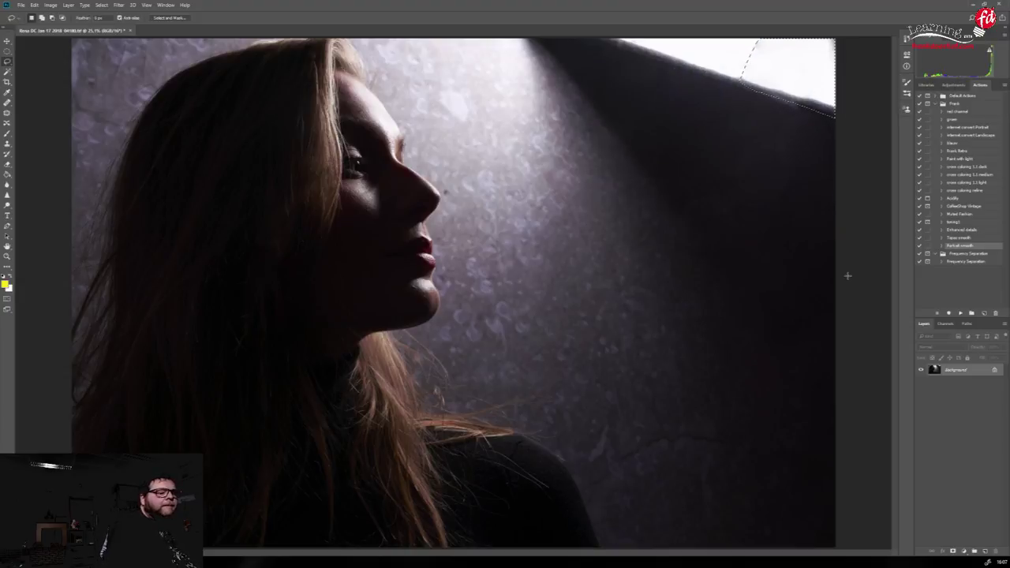
pyautogui.click(101, 4)
pyautogui.click(114, 24)
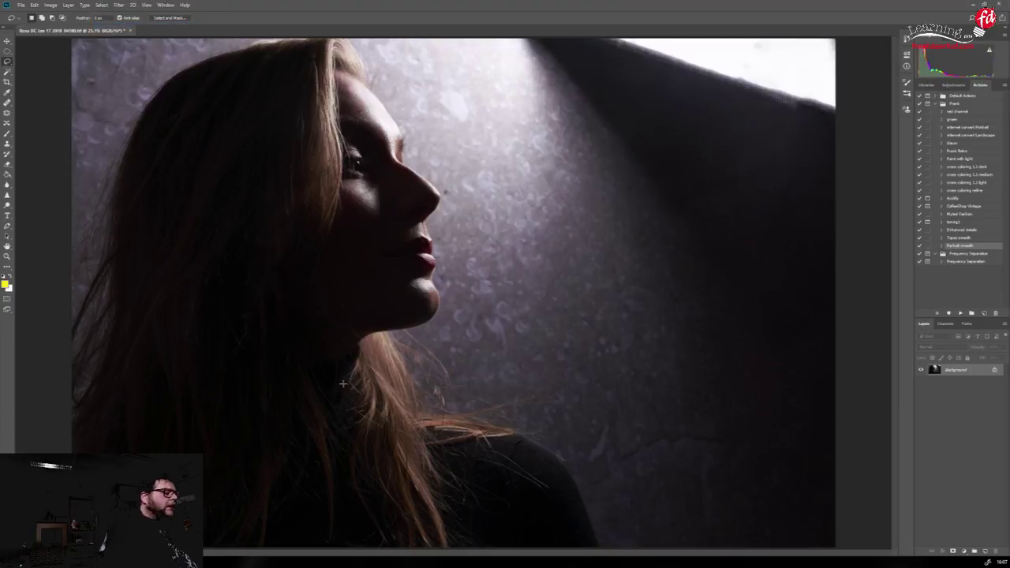
# Open the portrait in the Alien Skin Exposure X3 filter
pyautogui.click(120, 6)
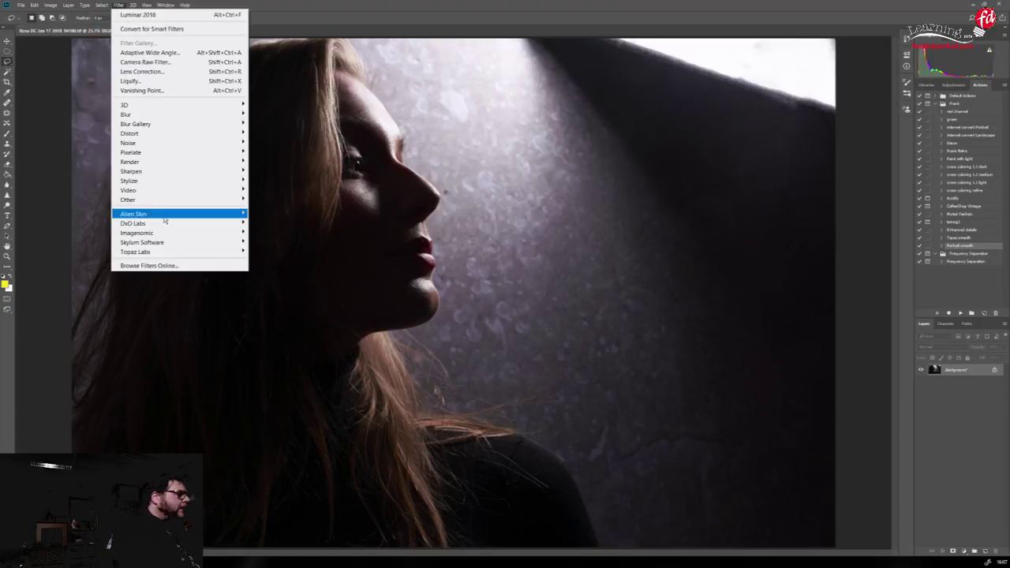
pyautogui.moveTo(165, 216)
pyautogui.click(101, 223)
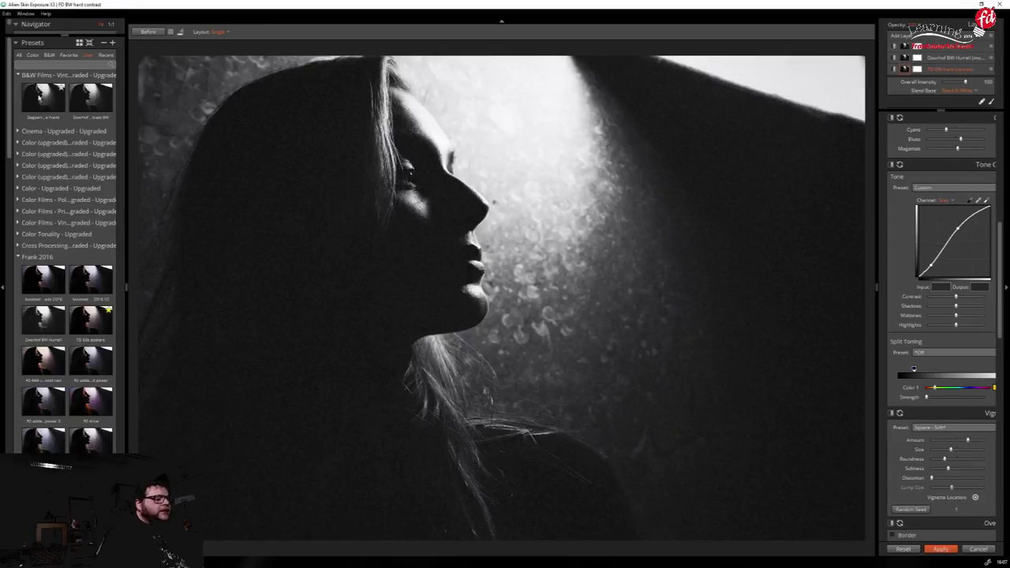
# Try the Daguerreotype and BW Hurrell black-and-white presets on the portrait
pyautogui.click(92, 99)
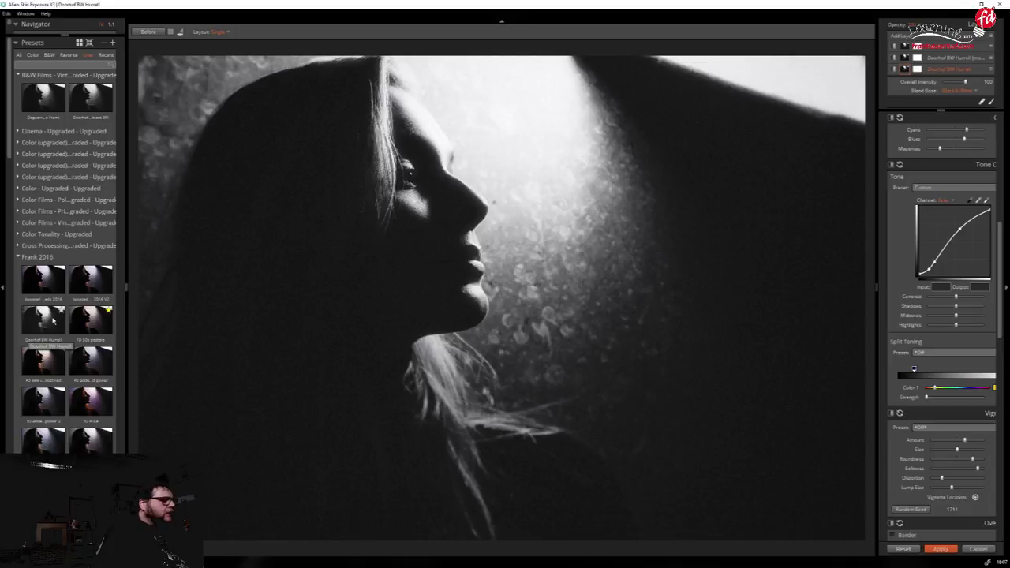
pyautogui.click(49, 100)
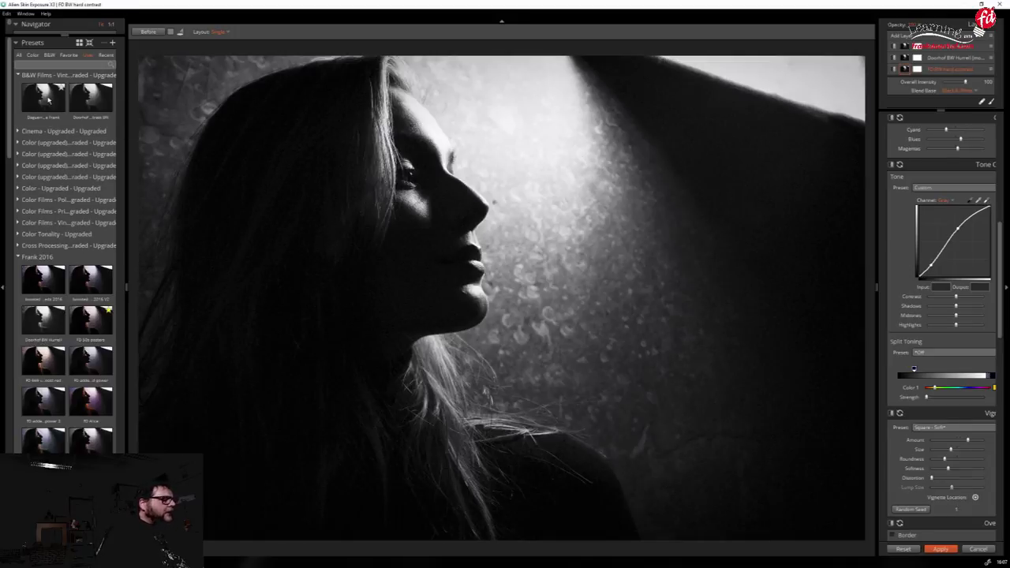
pyautogui.click(49, 99)
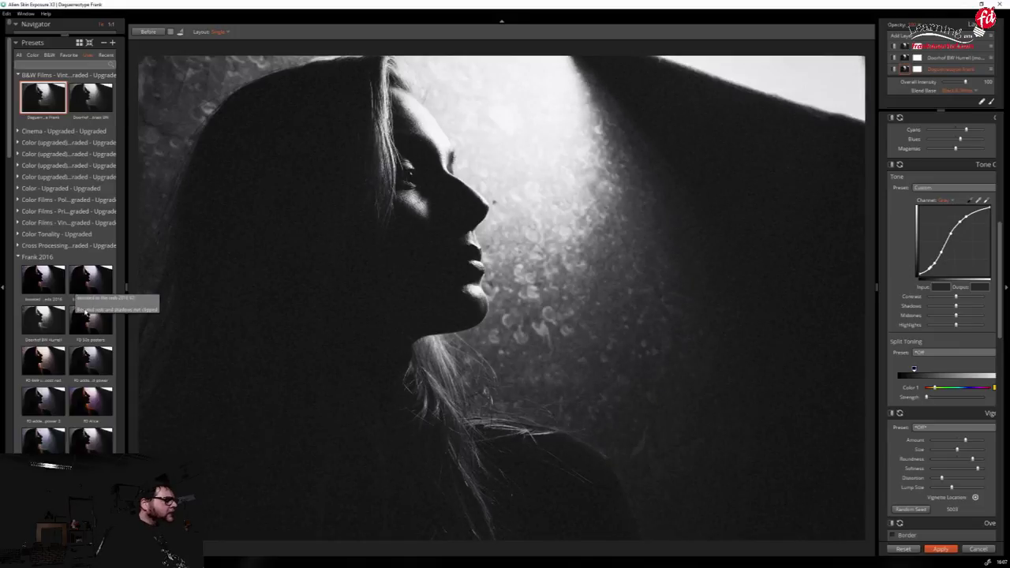
pyautogui.click(49, 322)
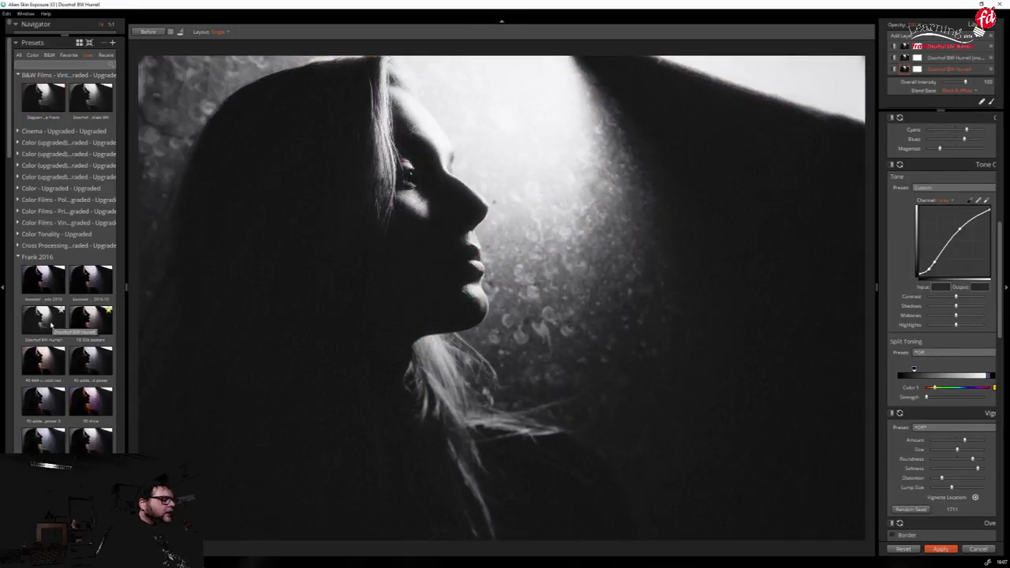
pyautogui.click(41, 362)
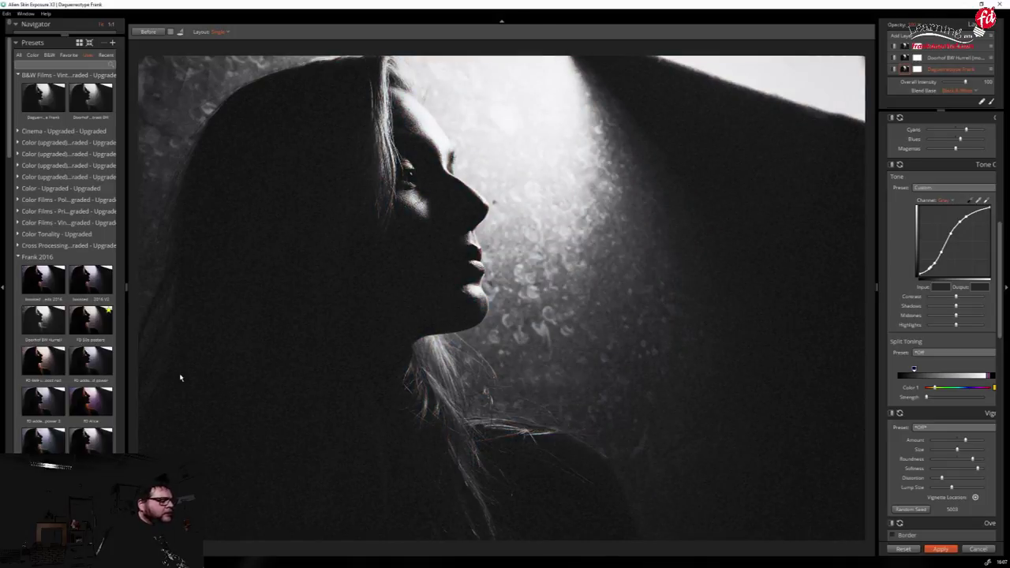
pyautogui.moveTo(45, 442)
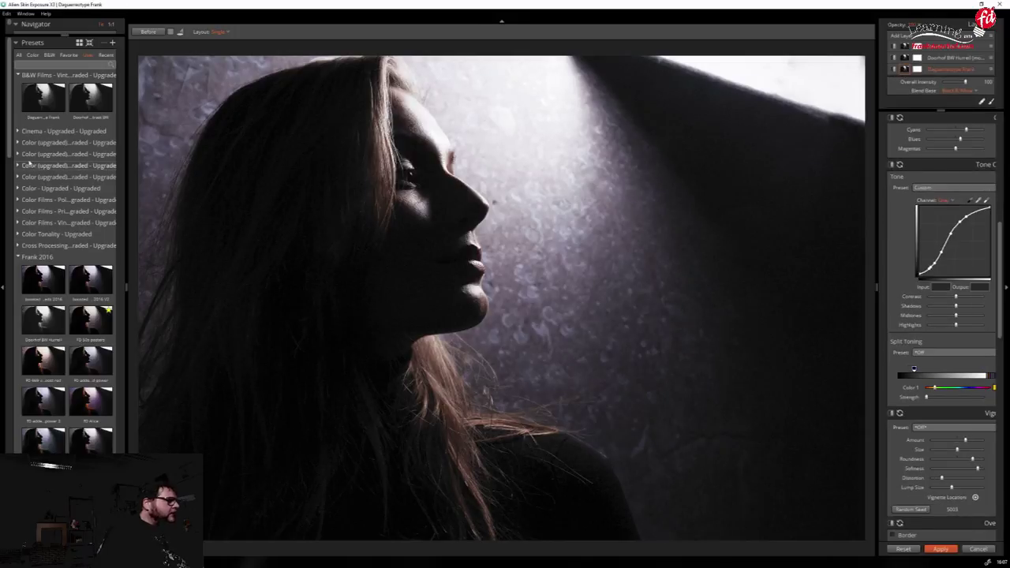
# Choose the FD BW with glow preset, compare it with the original and apply it to the portrait
pyautogui.scroll(-10, 8, 144)
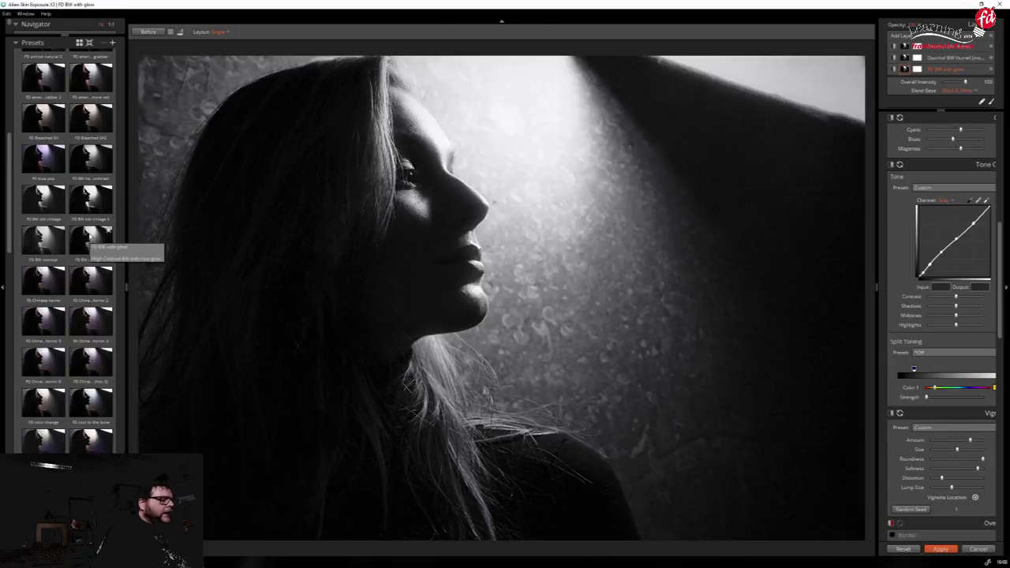
pyautogui.click(90, 235)
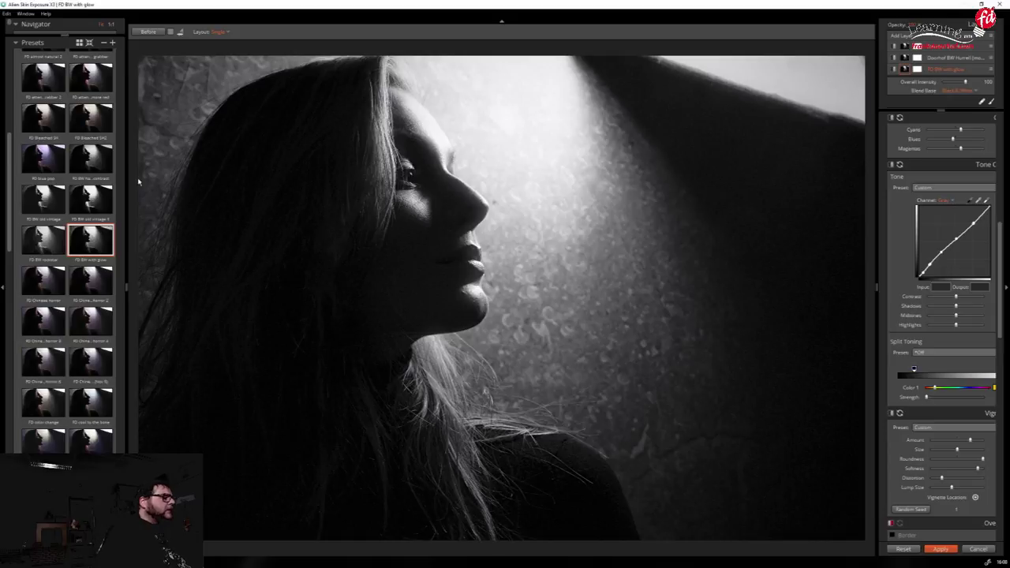
pyautogui.click(146, 31)
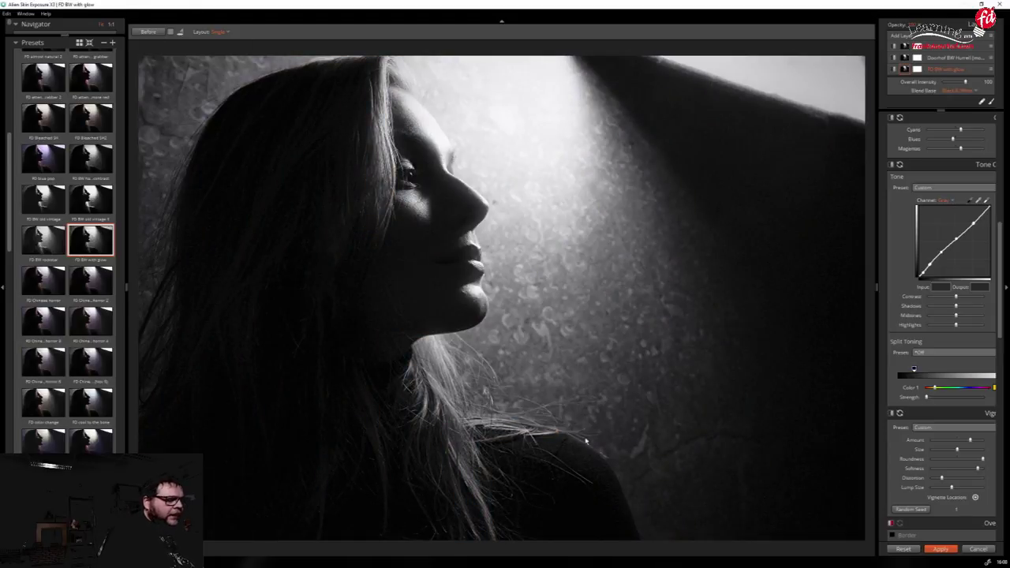
pyautogui.click(941, 550)
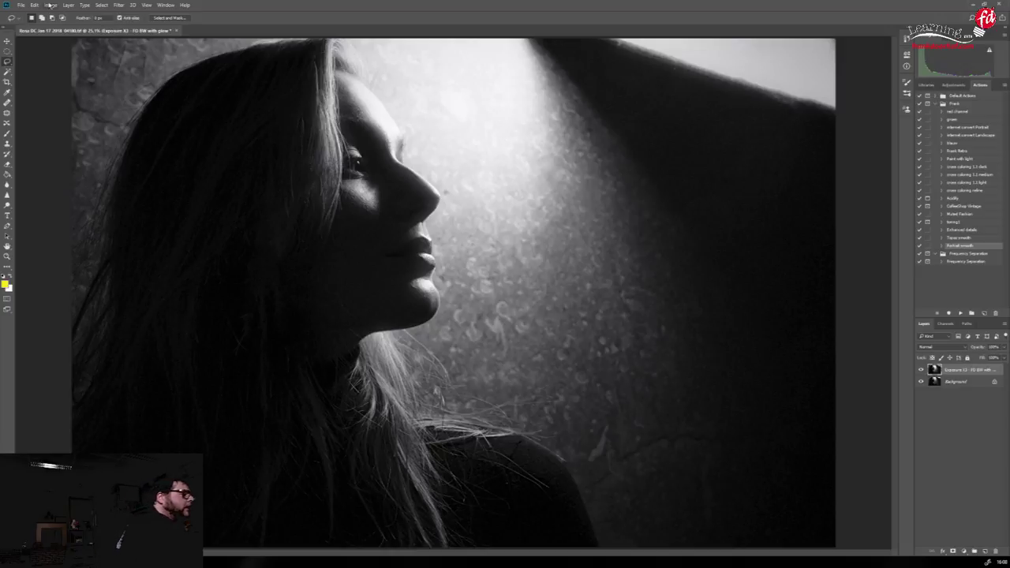
# Flatten the image and heal the dark spot on the background wall just in front of the nose
pyautogui.click(68, 5)
pyautogui.click(111, 375)
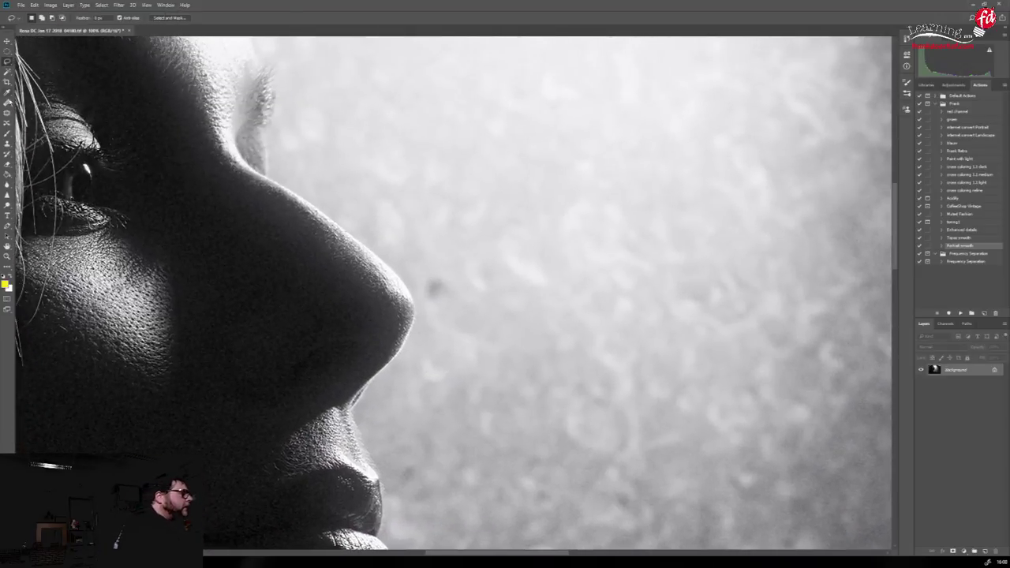
pyautogui.press('j')
pyautogui.keyDown('alt'); pyautogui.click(458, 257); pyautogui.keyUp('alt')
pyautogui.click(434, 286)
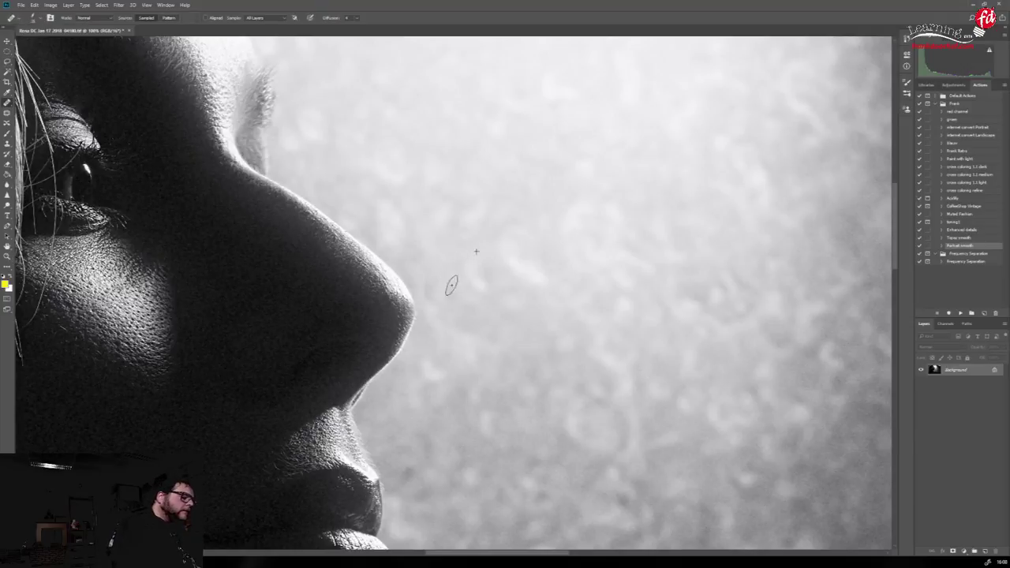
pyautogui.moveTo(435, 134); pyautogui.dragTo(465, 428)
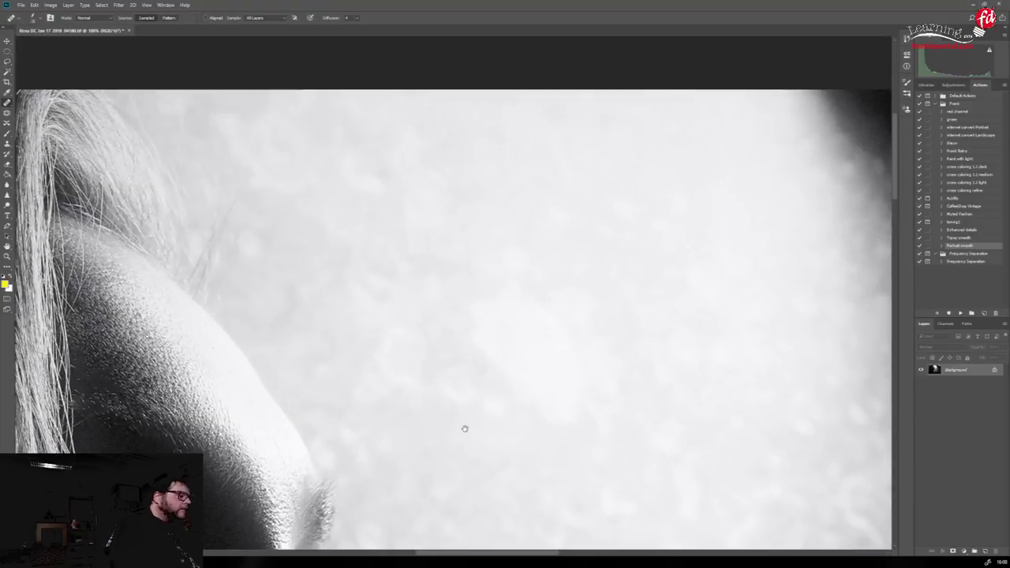
pyautogui.click(146, 5)
pyautogui.click(196, 95)
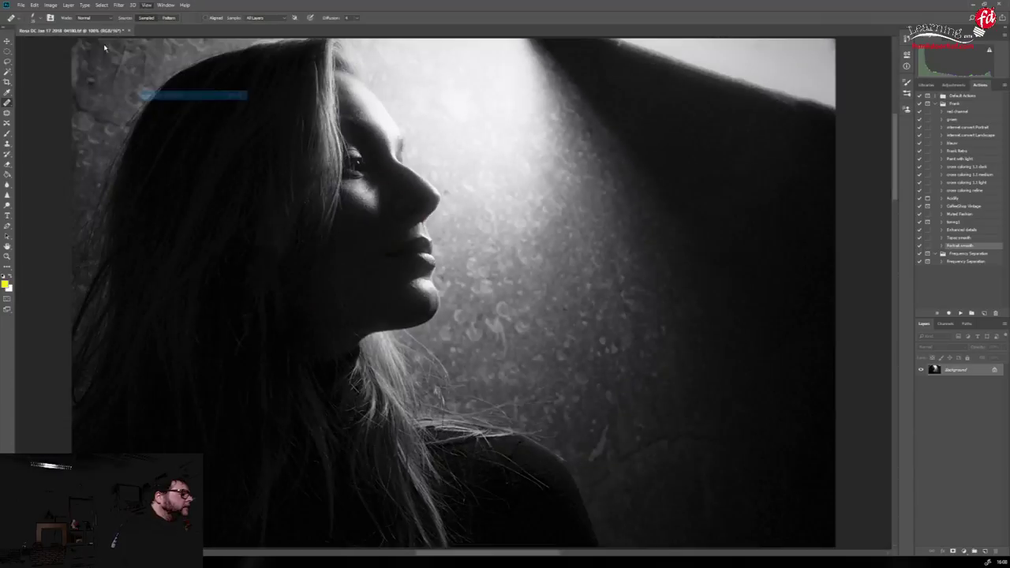
# Close the finished black-and-white portrait and save its changes
pyautogui.click(20, 5)
pyautogui.click(39, 78)
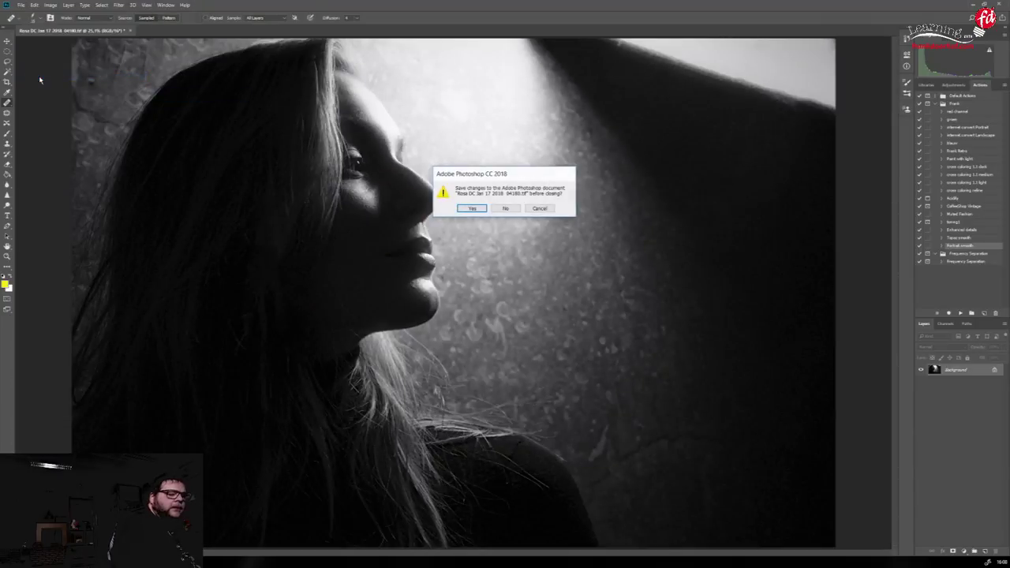
pyautogui.click(472, 207)
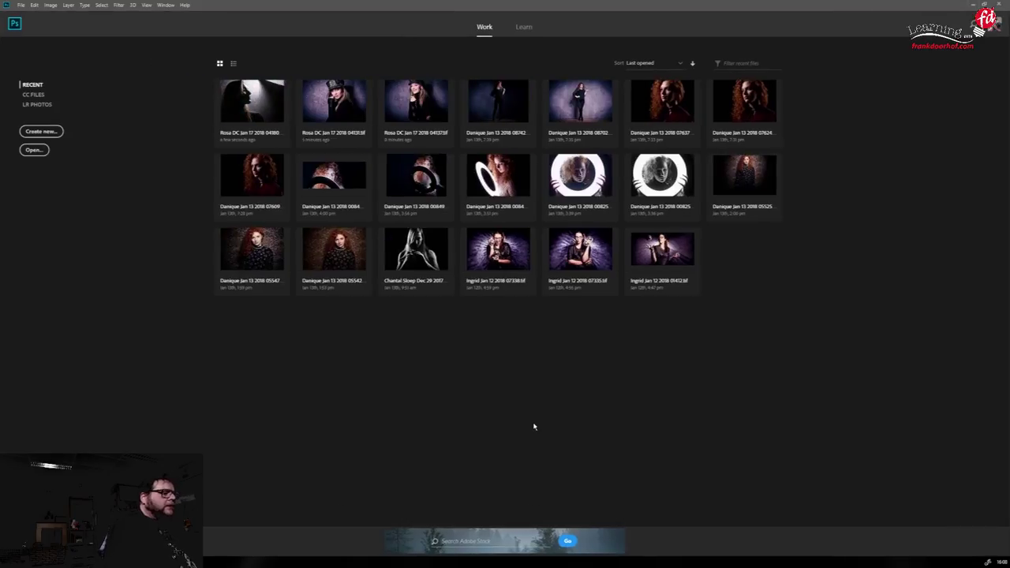
# Switch to Capture One and set the rating of the 04180.ARW profile portrait to three stars
pyautogui.hotkey('alt', 'Tab')
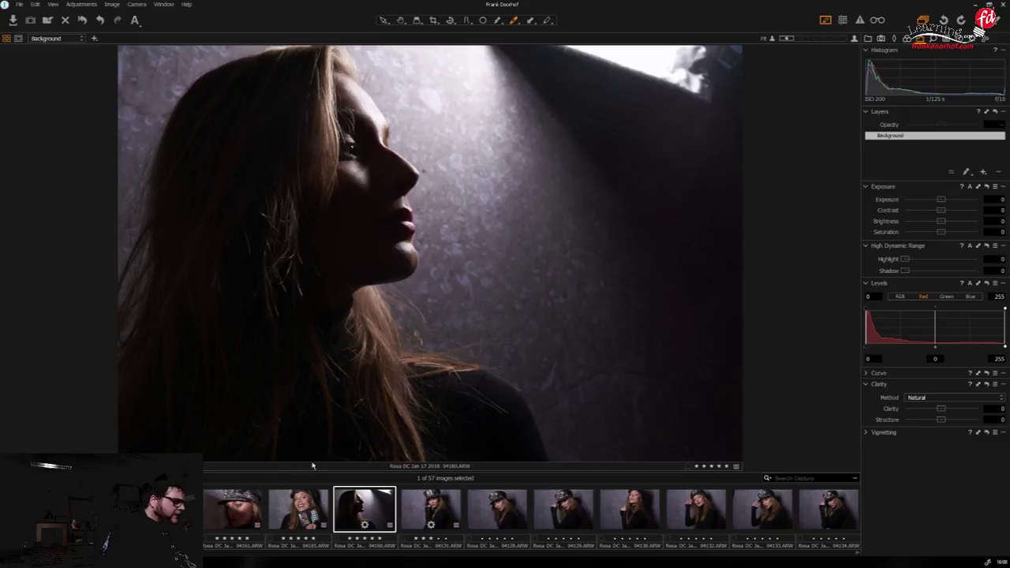
pyautogui.click(298, 540)
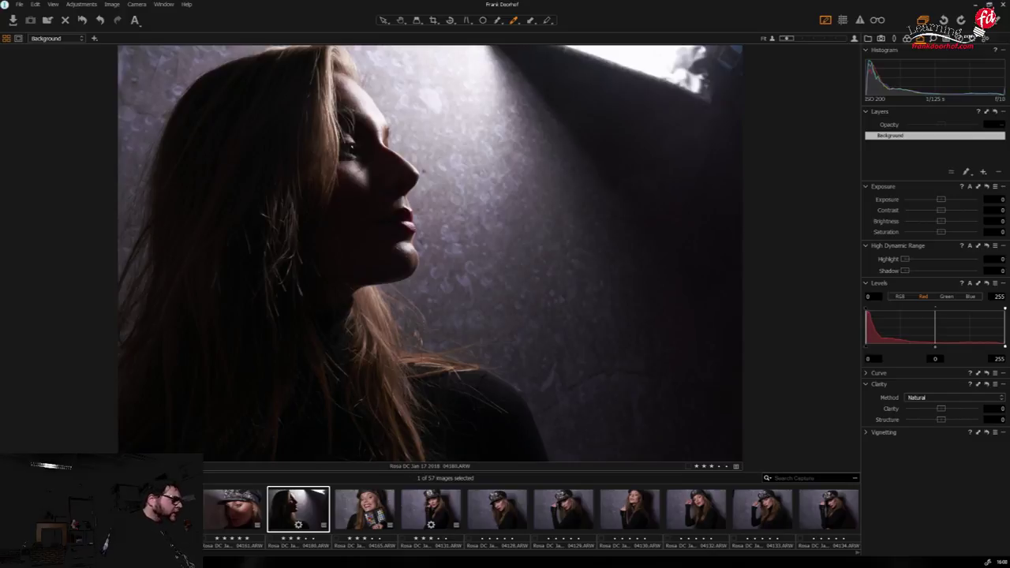
pyautogui.press('Right')
pyautogui.press('Left')
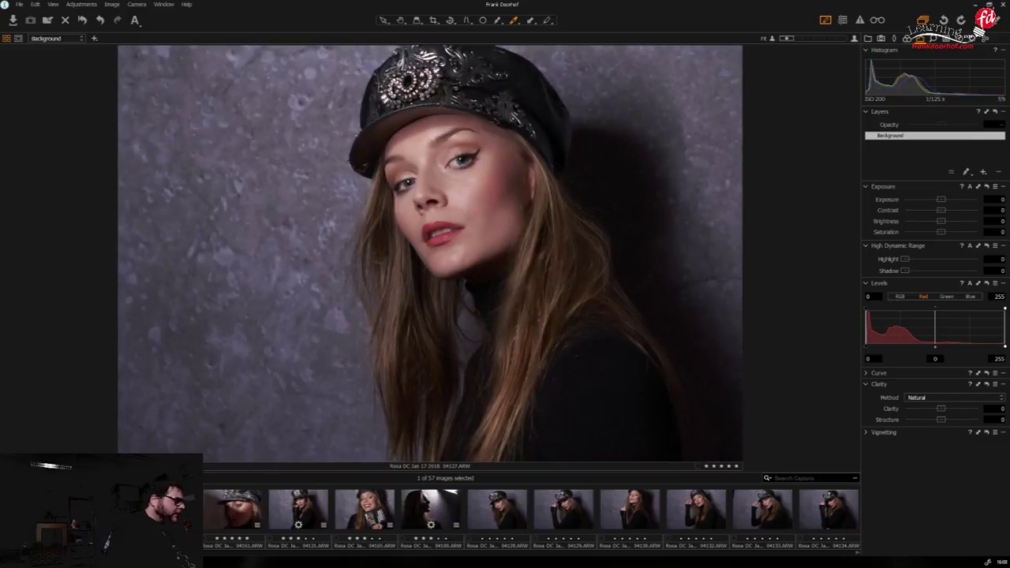
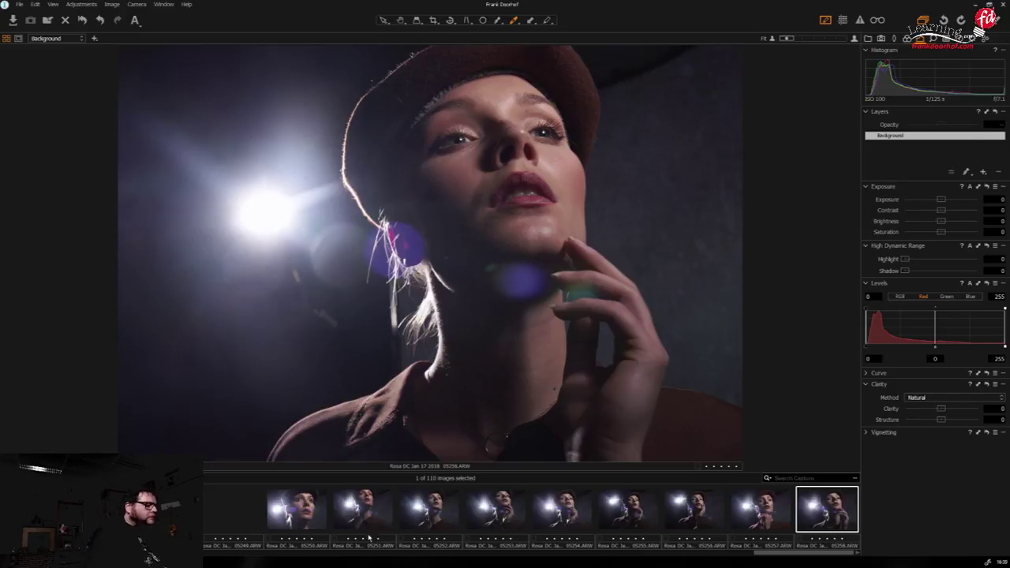
# Find the nearly black, underexposed profile shots 04169.ARW and 04170.ARW in the capture folder and delete both
pyautogui.hscroll(-15, 532, 510)
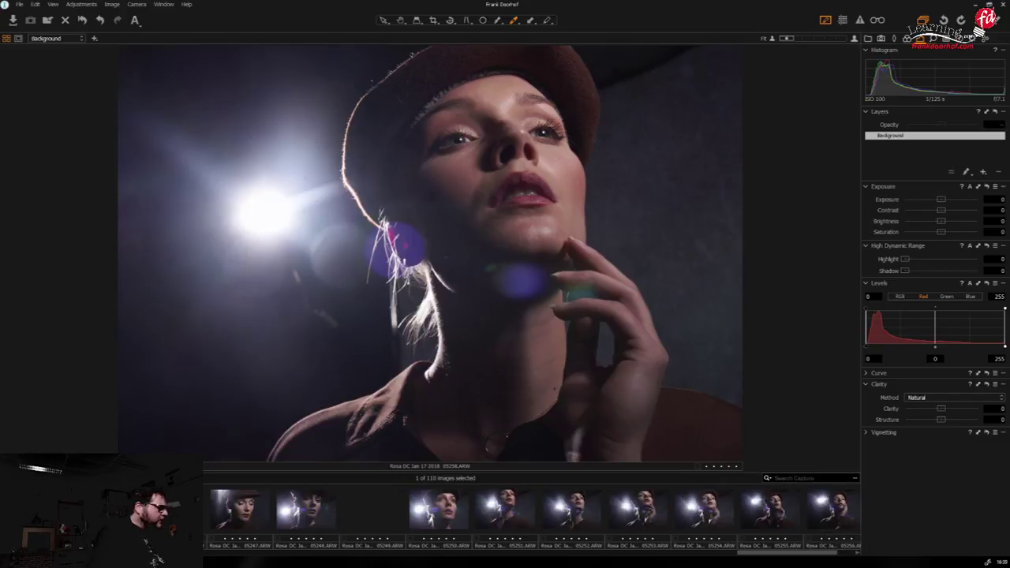
pyautogui.hscroll(10, 292, 525)
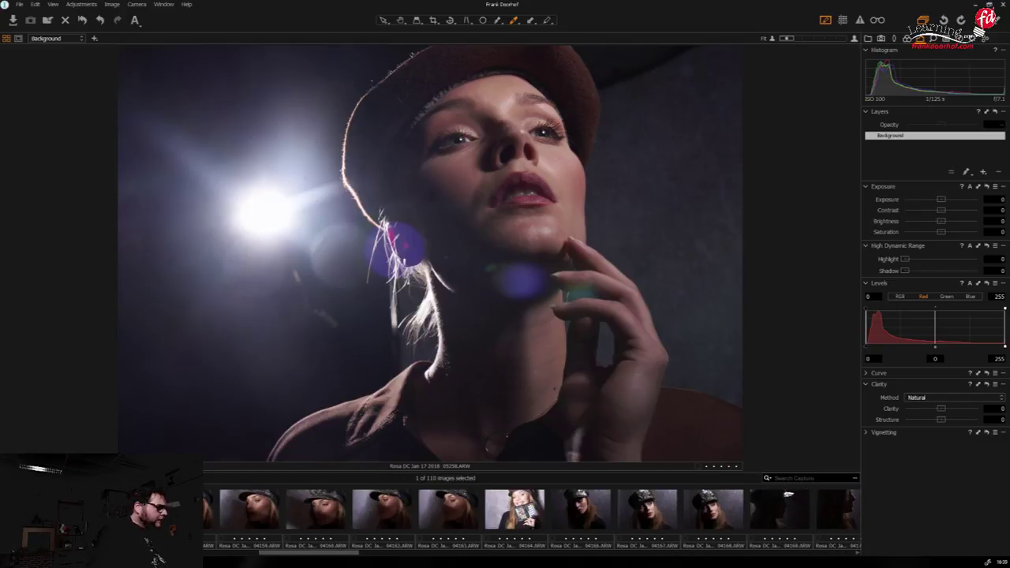
pyautogui.click(292, 525)
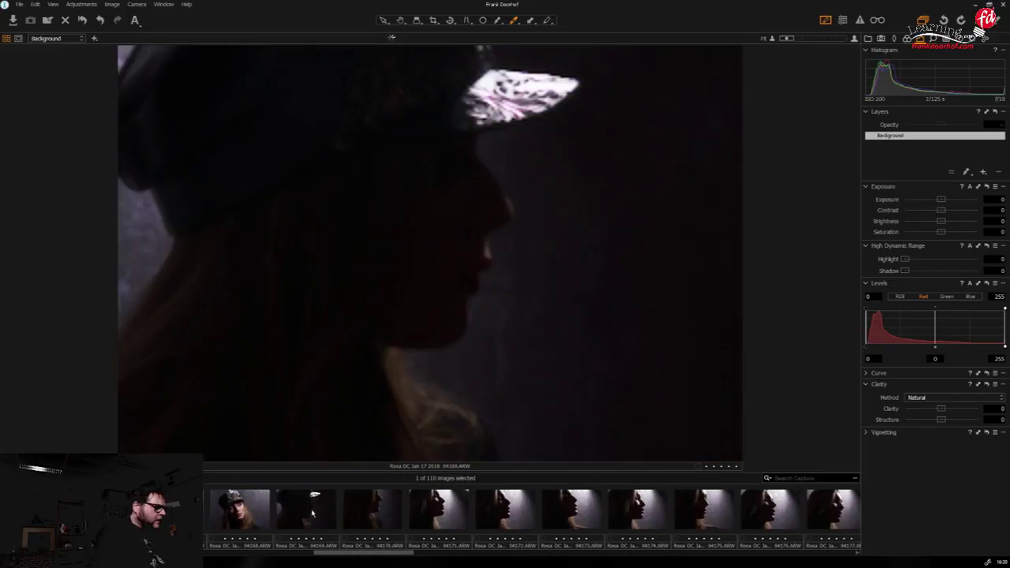
pyautogui.press('Delete')
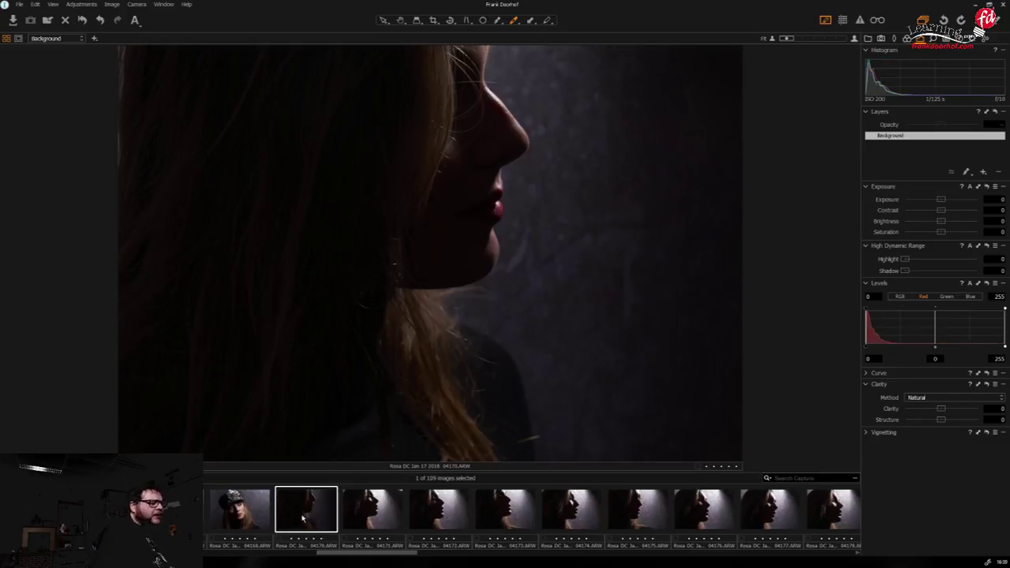
pyautogui.press('Delete')
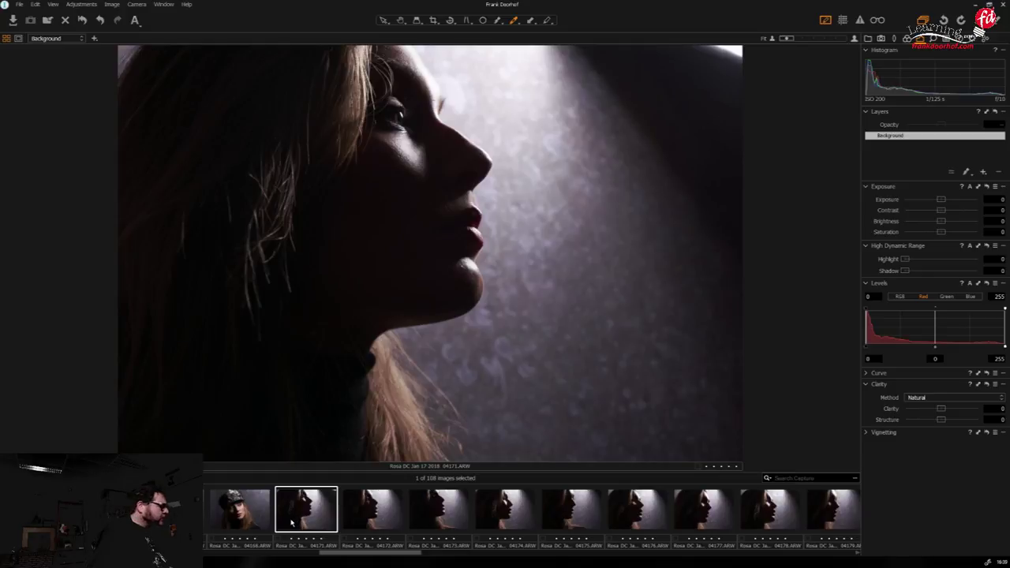
# Review the backlit profile portraits one by one from 04171.ARW up to the flat cap portrait 05207.ARW
pyautogui.press('Right')
pyautogui.press('Right')
pyautogui.press('Right')
pyautogui.press('Right')
pyautogui.press('Right')
pyautogui.press('Right')
pyautogui.press('Right')
pyautogui.press('Right')
pyautogui.press('Right')
pyautogui.press('Right')
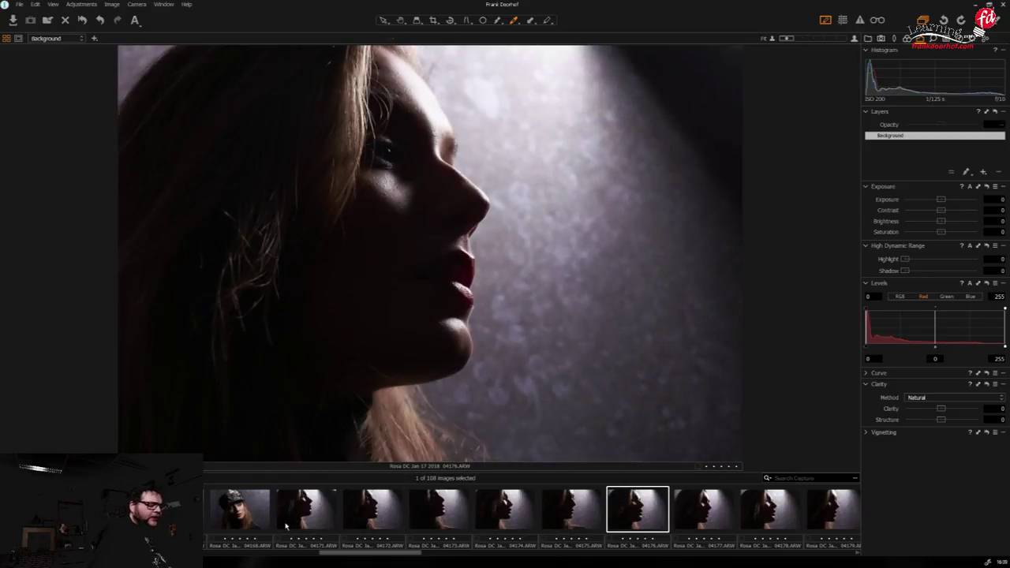
pyautogui.press('Right')
pyautogui.press('Right')
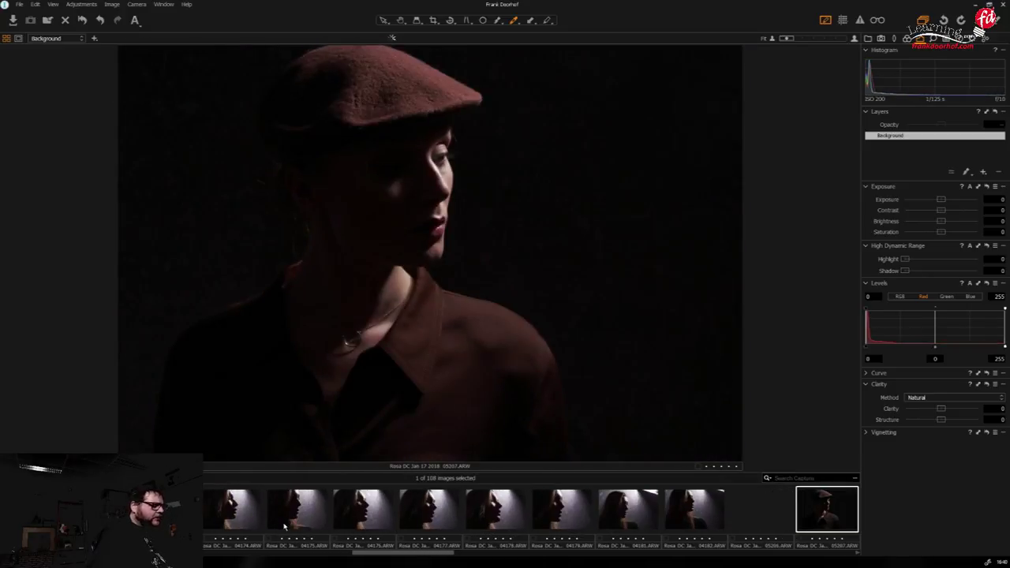
# Compare the first dark flat cap portraits from 05206.ARW onward and delete 05208.ARW
pyautogui.press('Left')
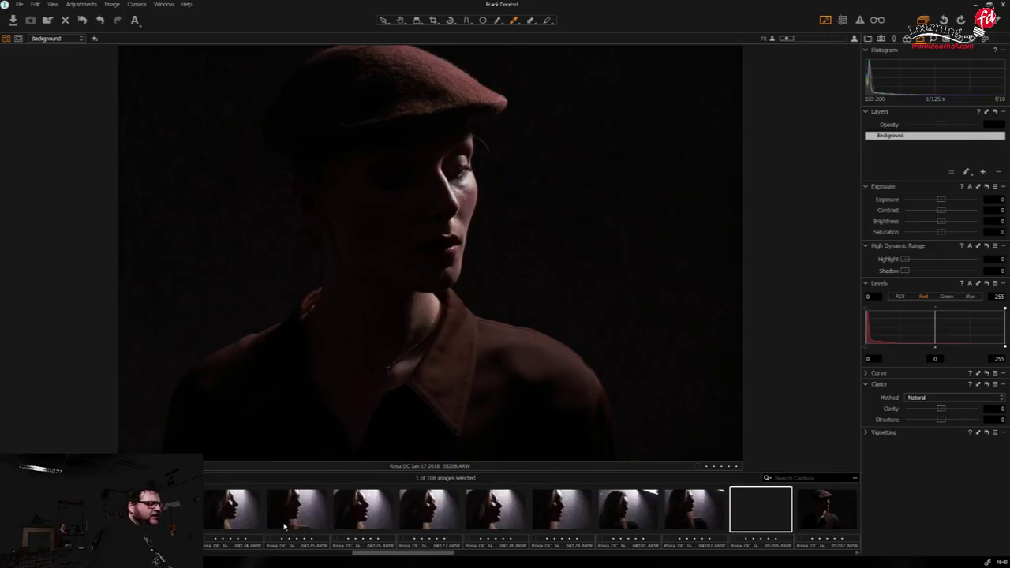
pyautogui.press('Left')
pyautogui.press('Right')
pyautogui.press('Right')
pyautogui.press('Right')
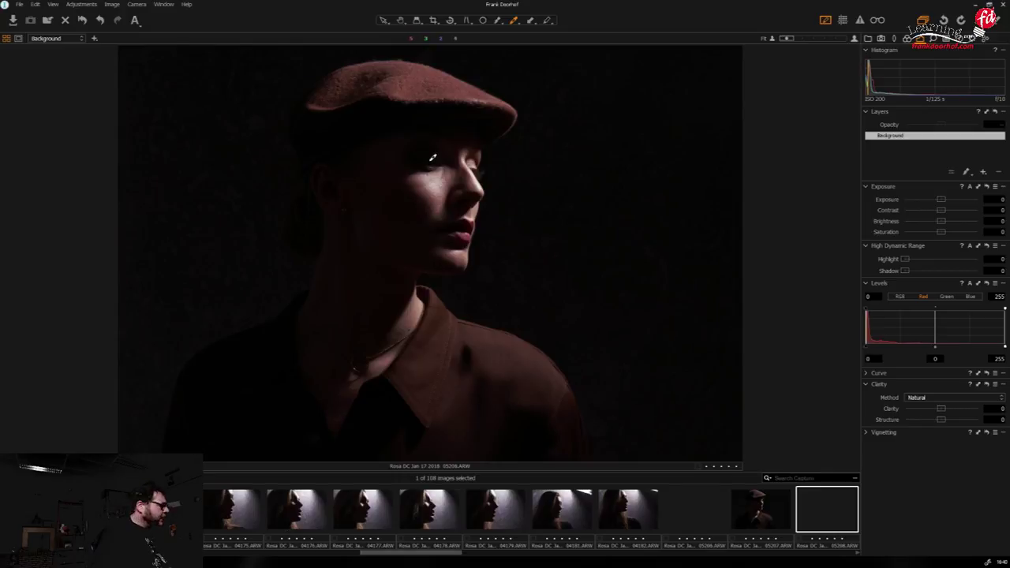
pyautogui.press('Delete')
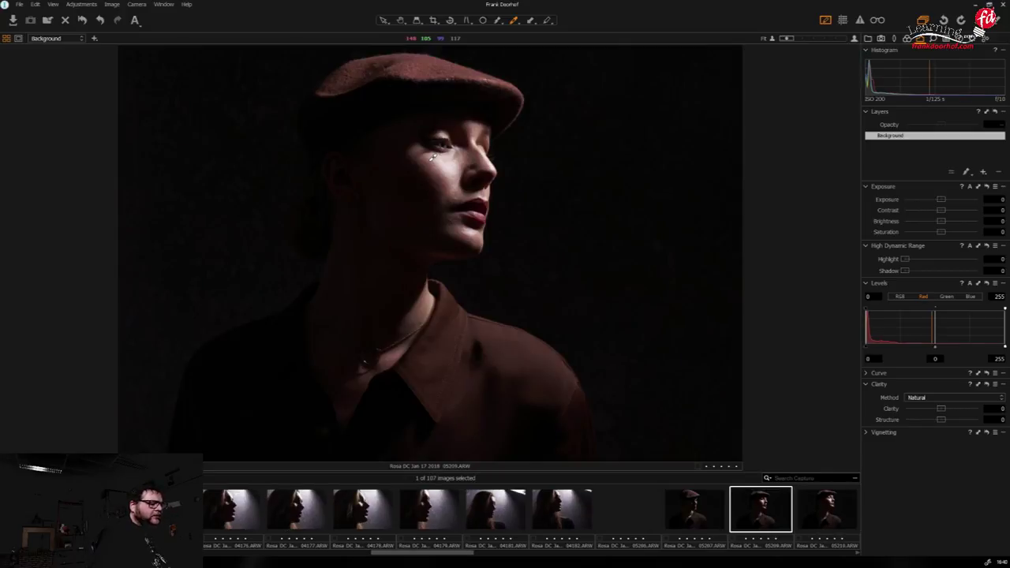
# Review the next flat cap portraits from 05209.ARW and delete the more brightly lit 05213.ARW
pyautogui.press('Right')
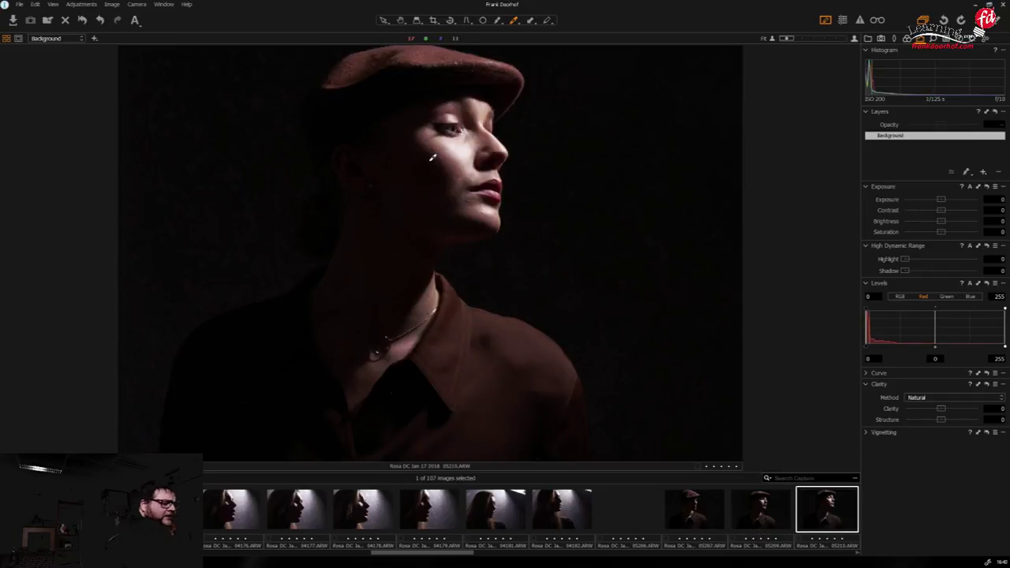
pyautogui.press('Right')
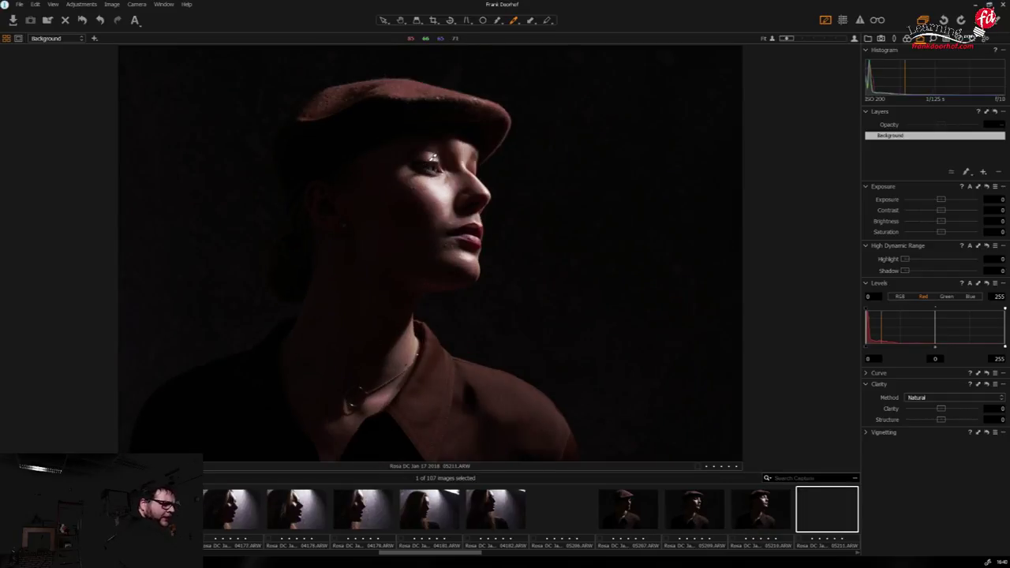
pyautogui.press('Right')
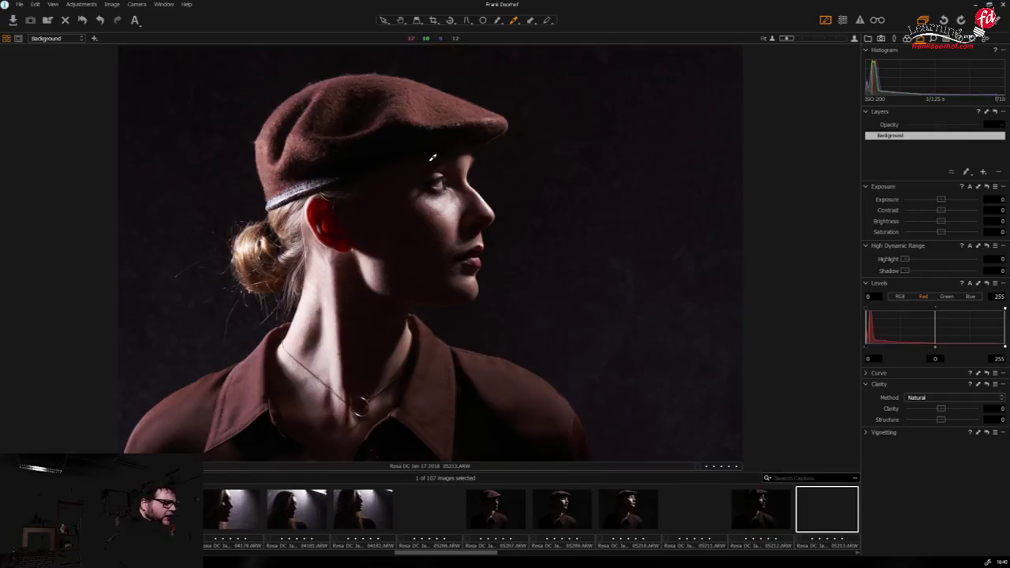
pyautogui.press('Delete')
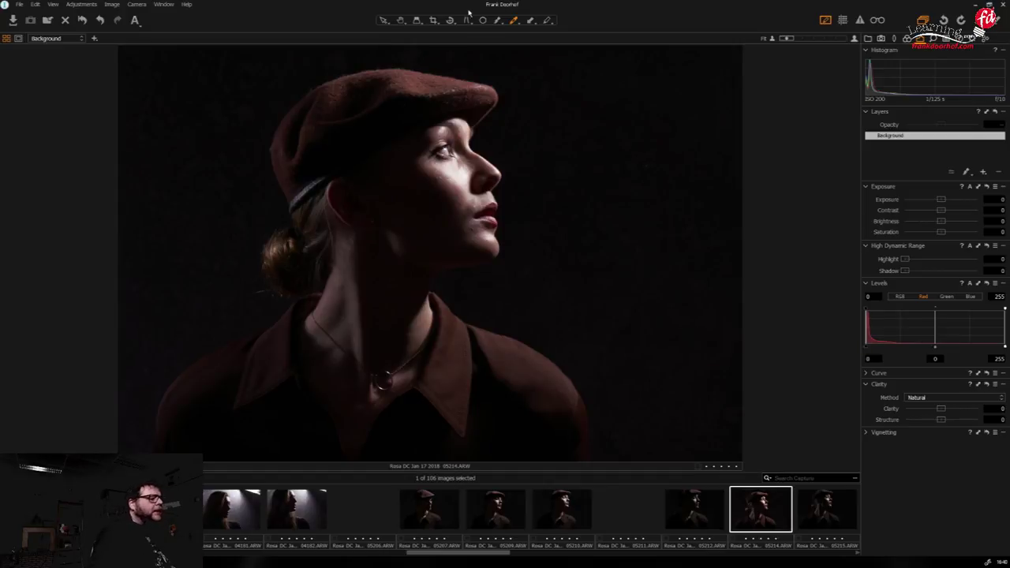
pyautogui.click(417, 20)
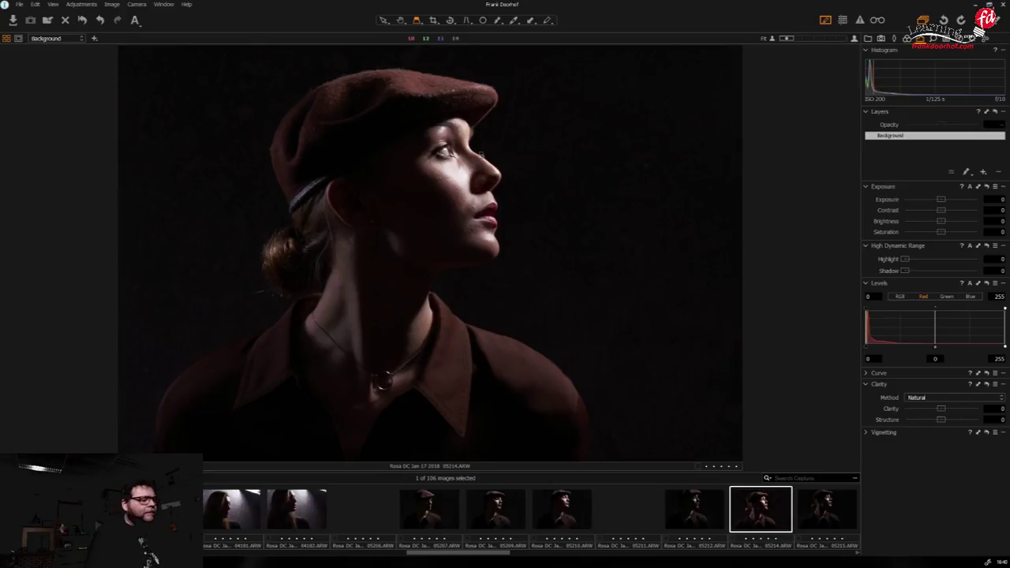
pyautogui.click(443, 149)
pyautogui.moveTo(443, 149); pyautogui.dragTo(451, 129)
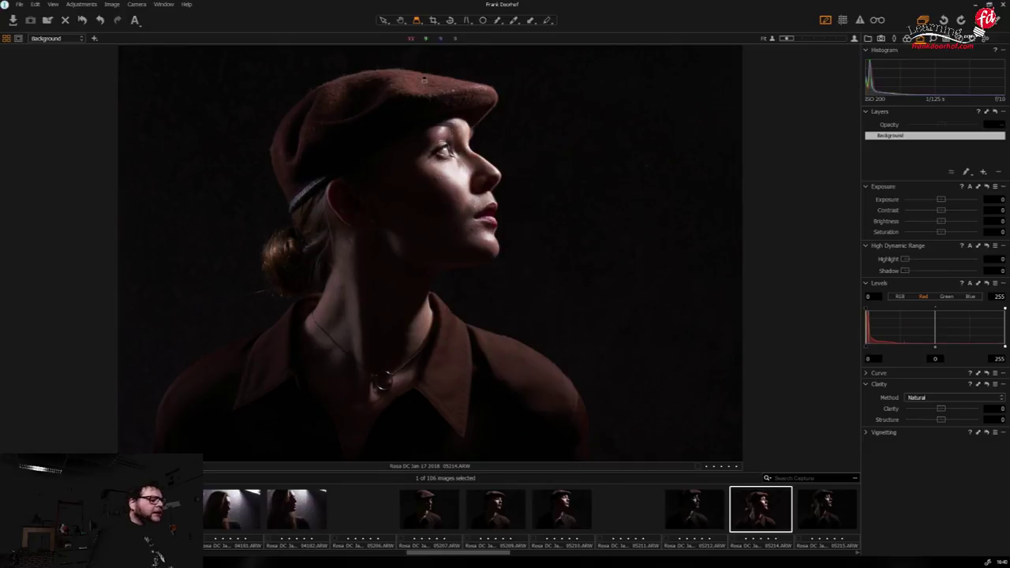
# Cull the dark flat cap profiles, deleting 05214.ARW, 05219.ARW, 05220.ARW and 05221.ARW and keeping 05215.ARW to 05218.ARW
pyautogui.press('Right')
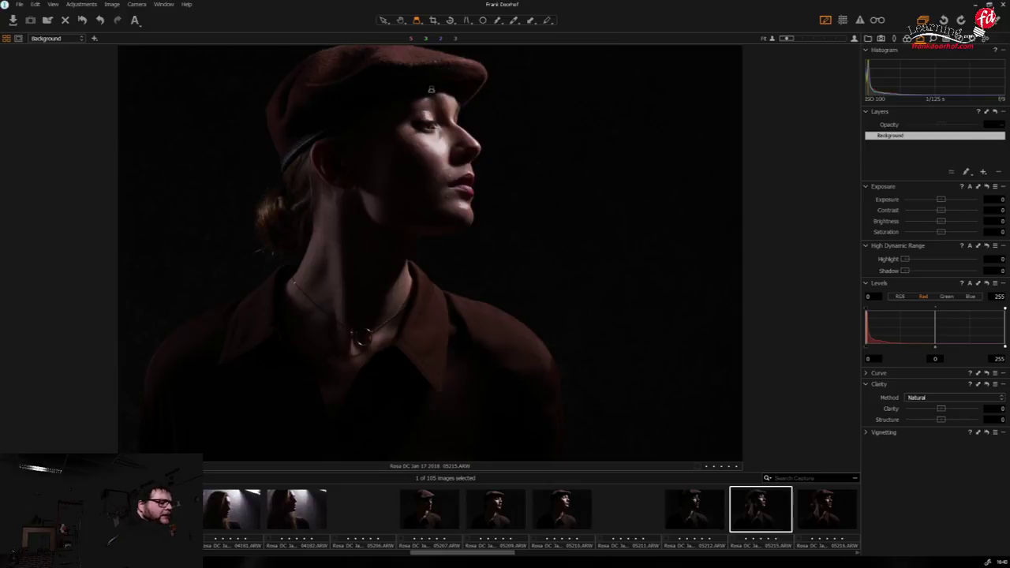
pyautogui.press('Right')
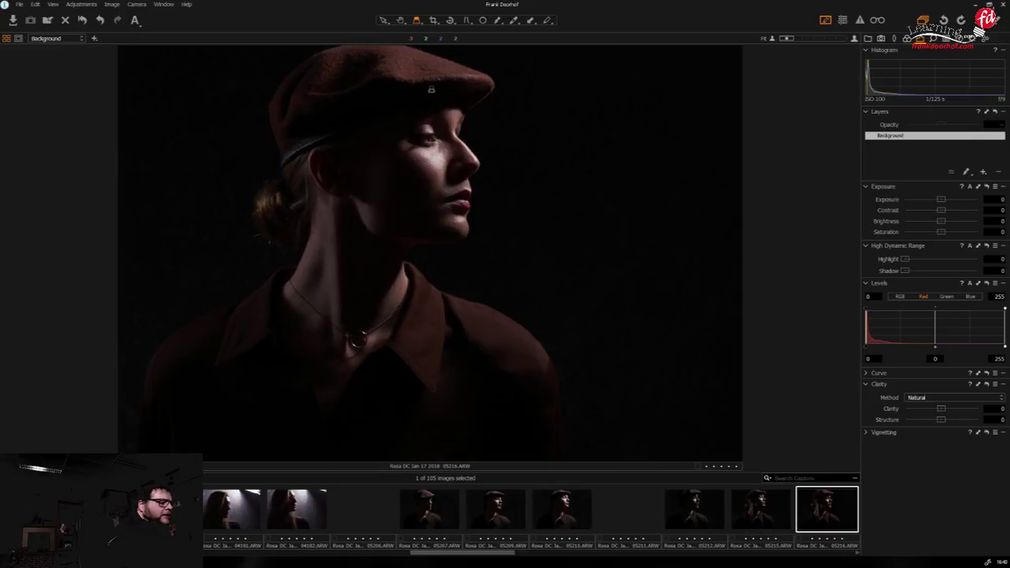
pyautogui.press('Right')
pyautogui.press('Right')
pyautogui.press('Right')
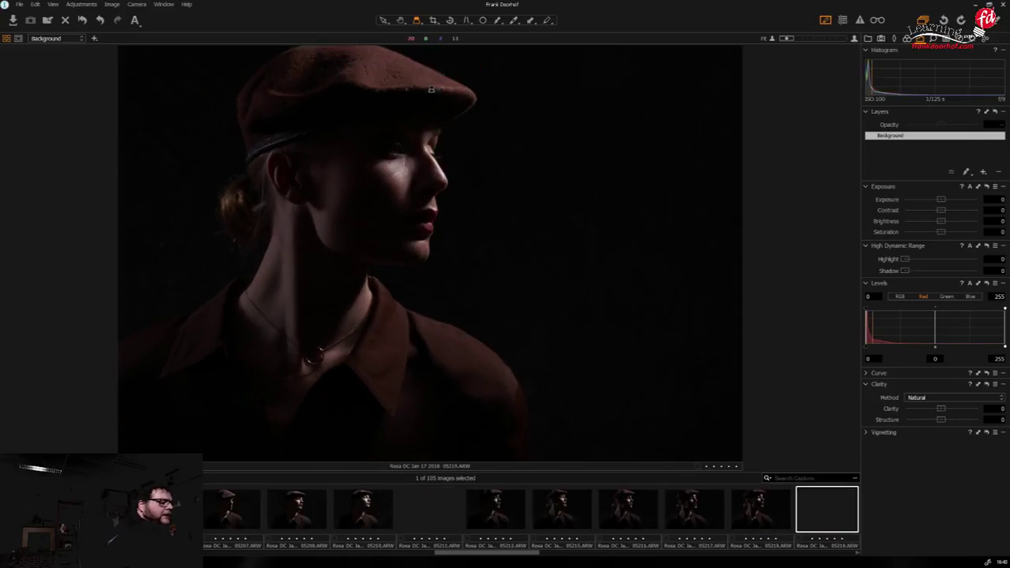
pyautogui.press('Delete')
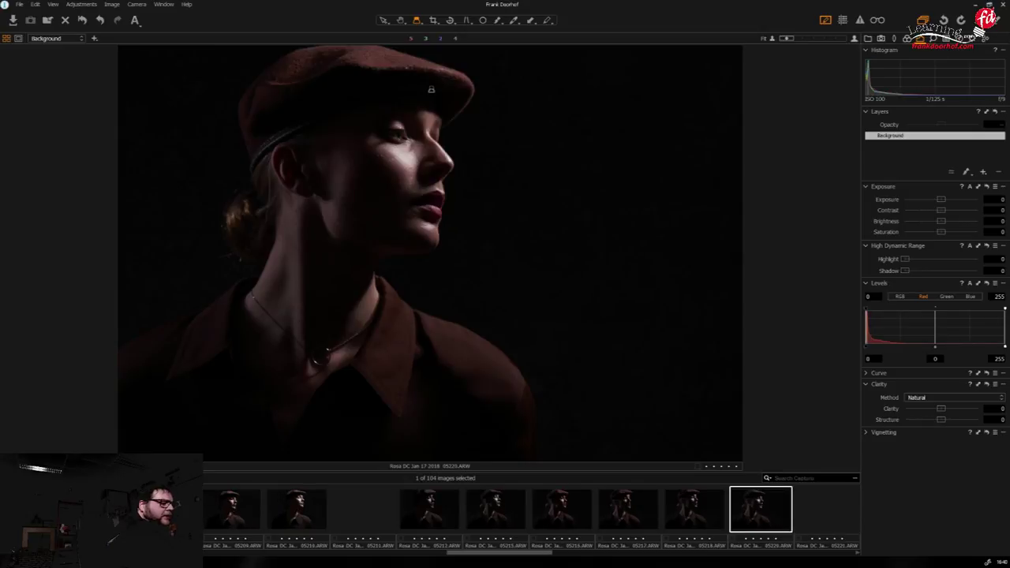
pyautogui.press('Delete')
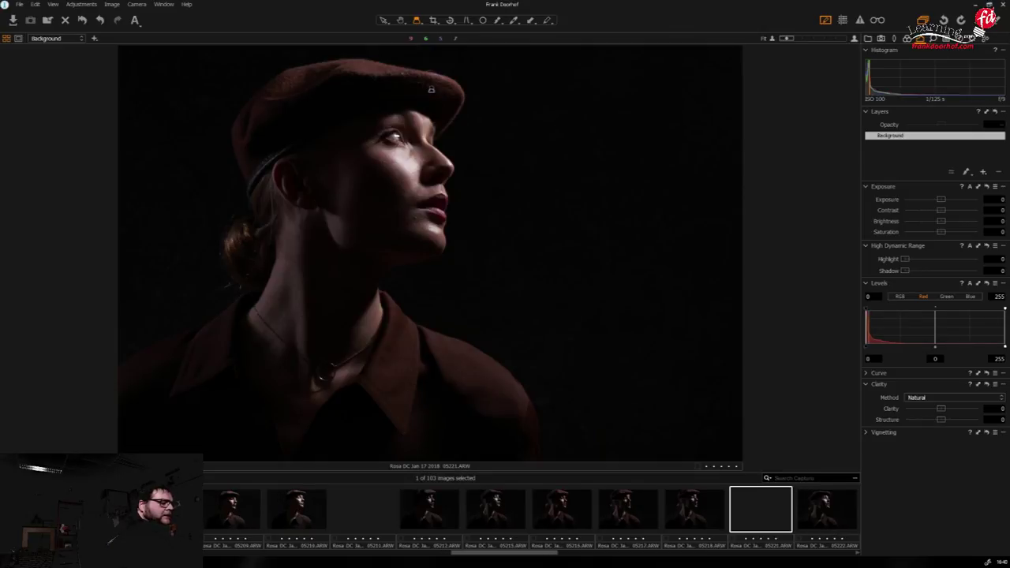
pyautogui.press('Delete')
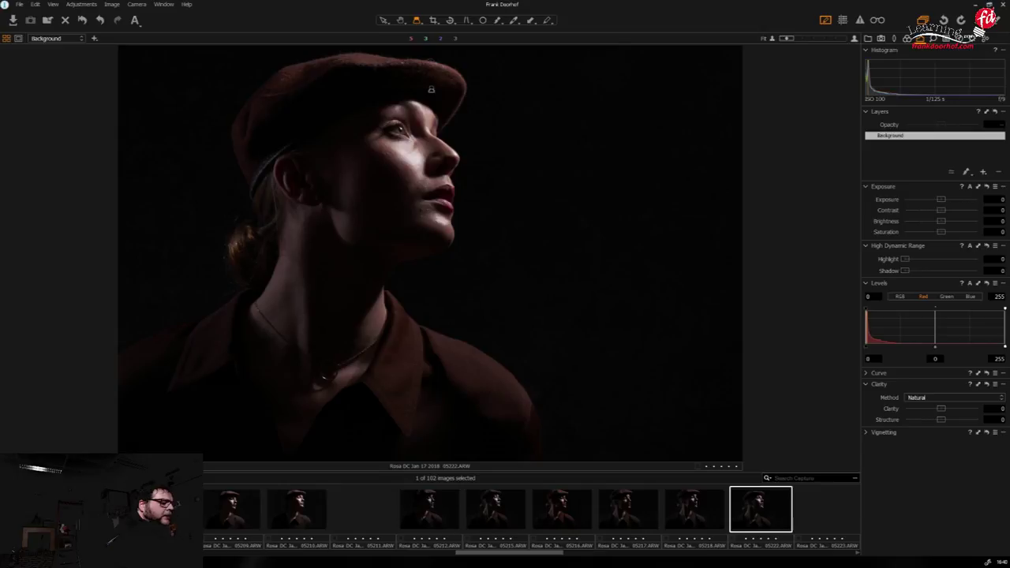
# Move past 05222.ARW and 05223.ARW and delete the 05224.ARW flat cap profile with the lighter background
pyautogui.press('Right')
pyautogui.press('Right')
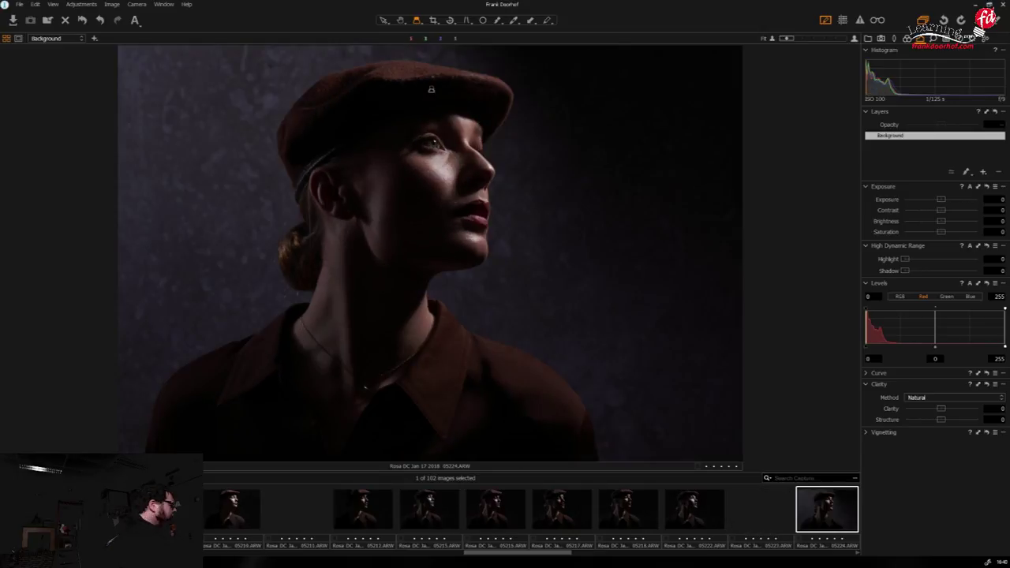
pyautogui.press('Right')
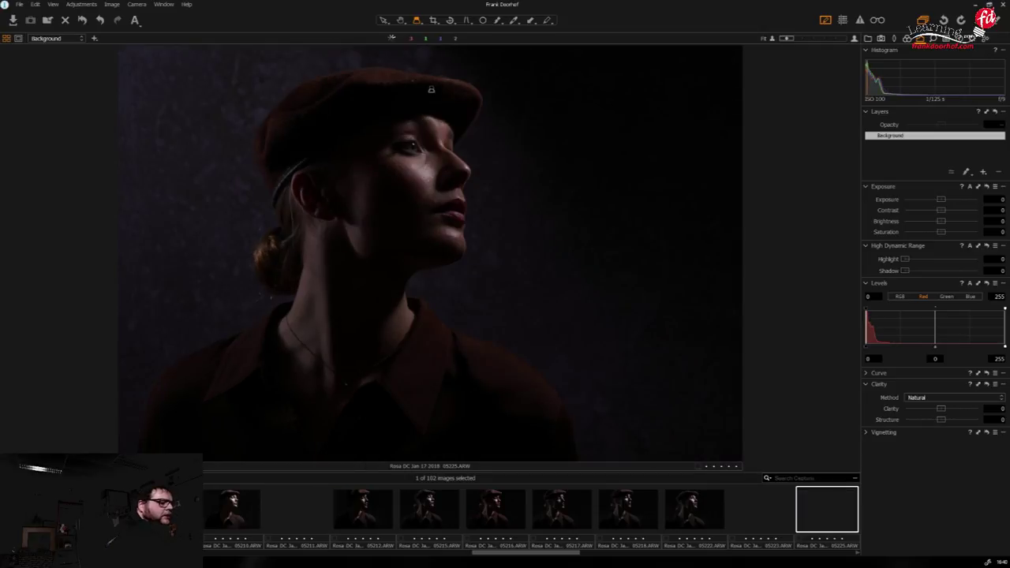
# Review the remaining flat cap profiles from 05226.ARW through 05234.ARW for pose and lighting
pyautogui.press('Right')
pyautogui.press('Right')
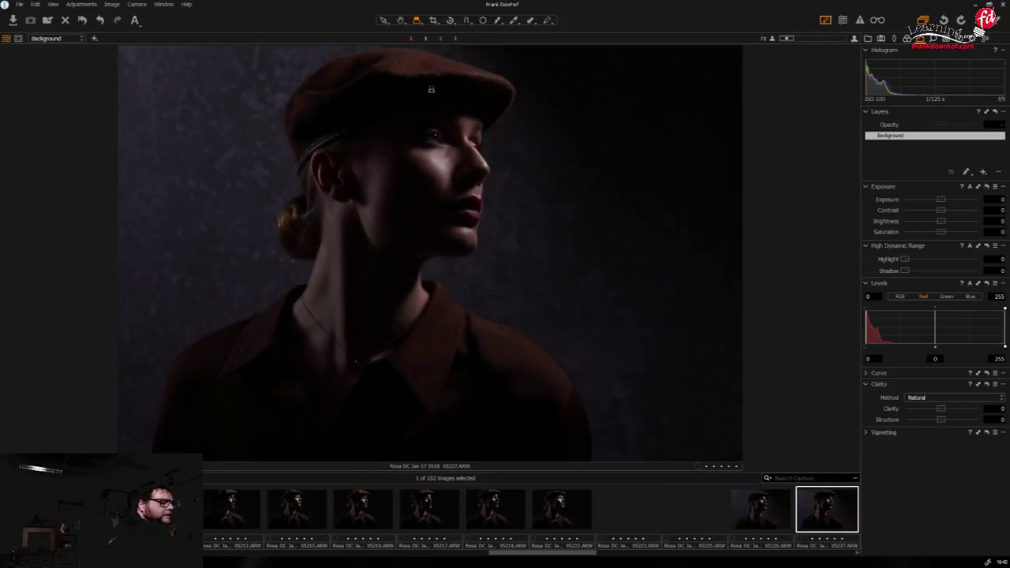
pyautogui.press('Right')
pyautogui.press('Right')
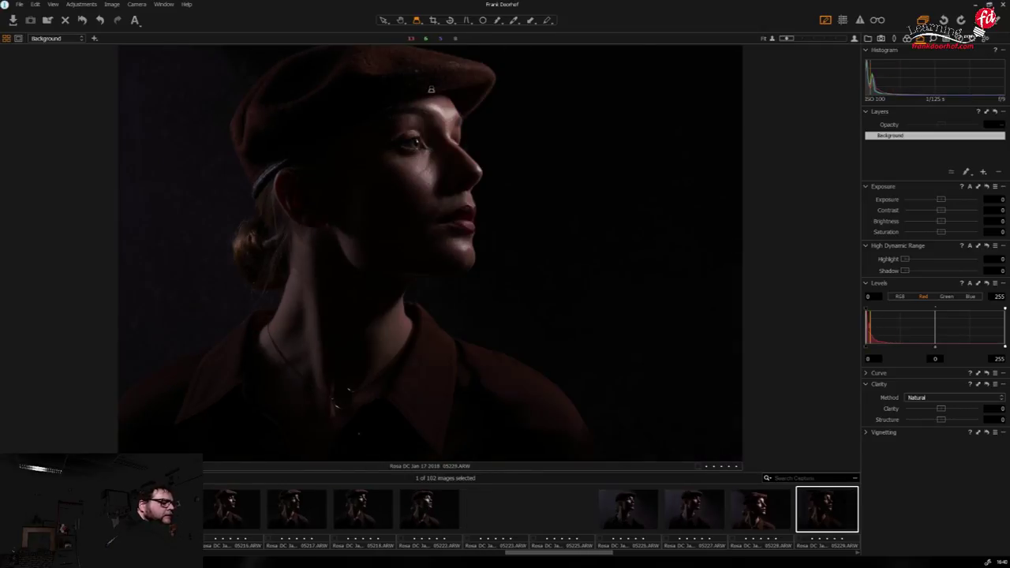
pyautogui.press('Right')
pyautogui.press('Right')
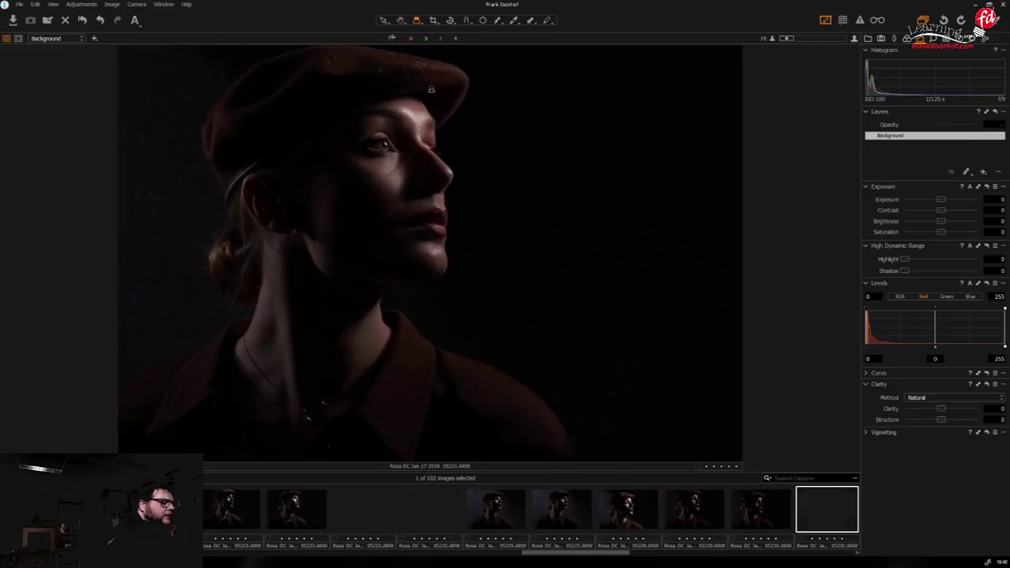
pyautogui.press('Right')
pyautogui.press('Right')
pyautogui.press('Right')
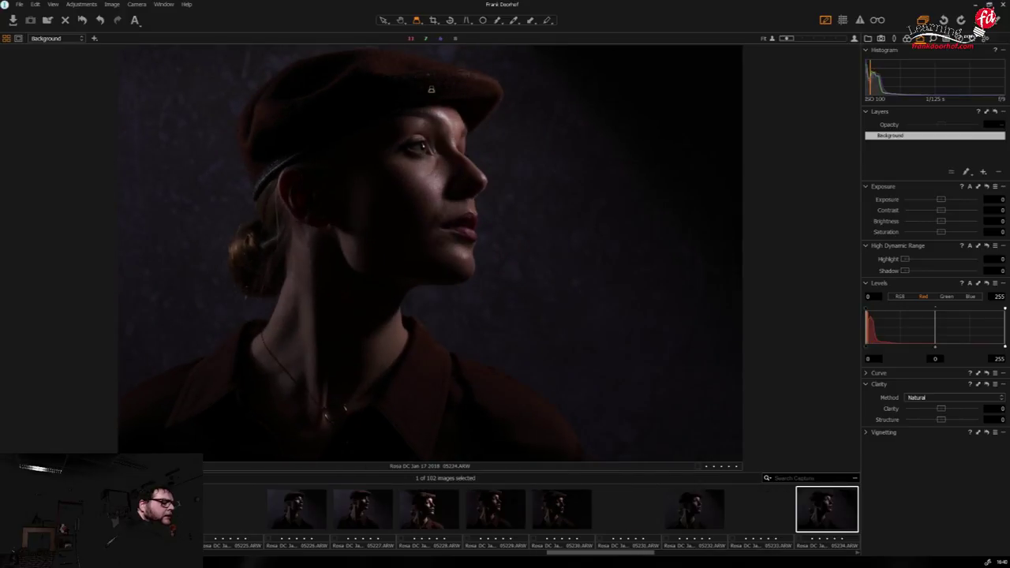
# Delete the dark front-facing flat cap portraits 05235.ARW, 05236.ARW and 05237.ARW
pyautogui.press('Right')
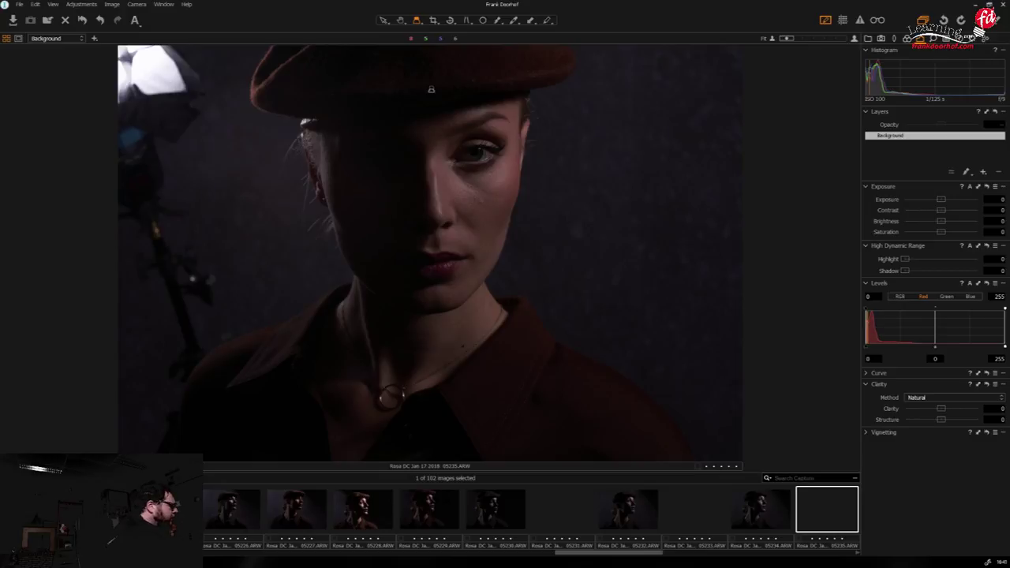
pyautogui.press('Right')
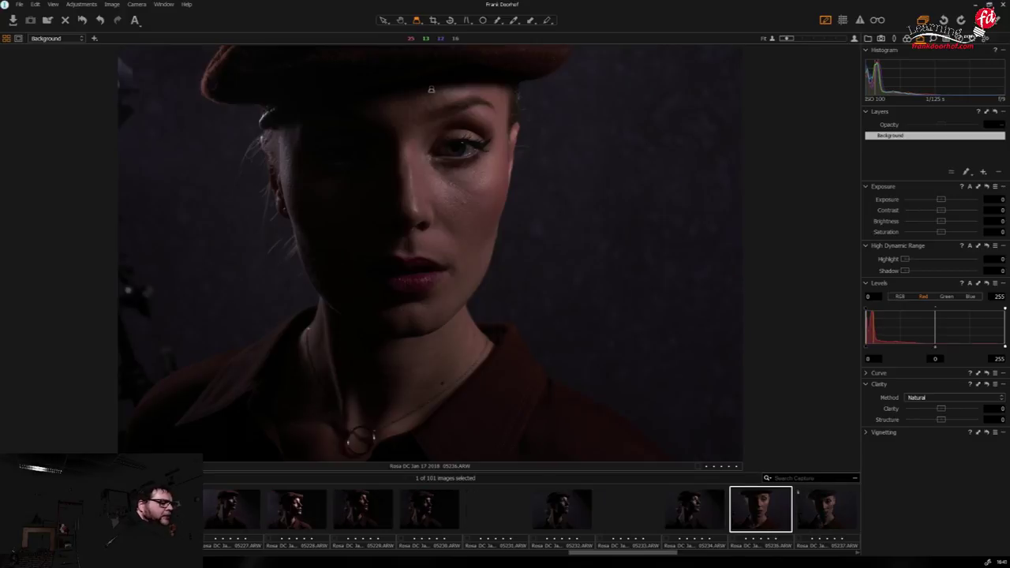
pyautogui.press('Delete')
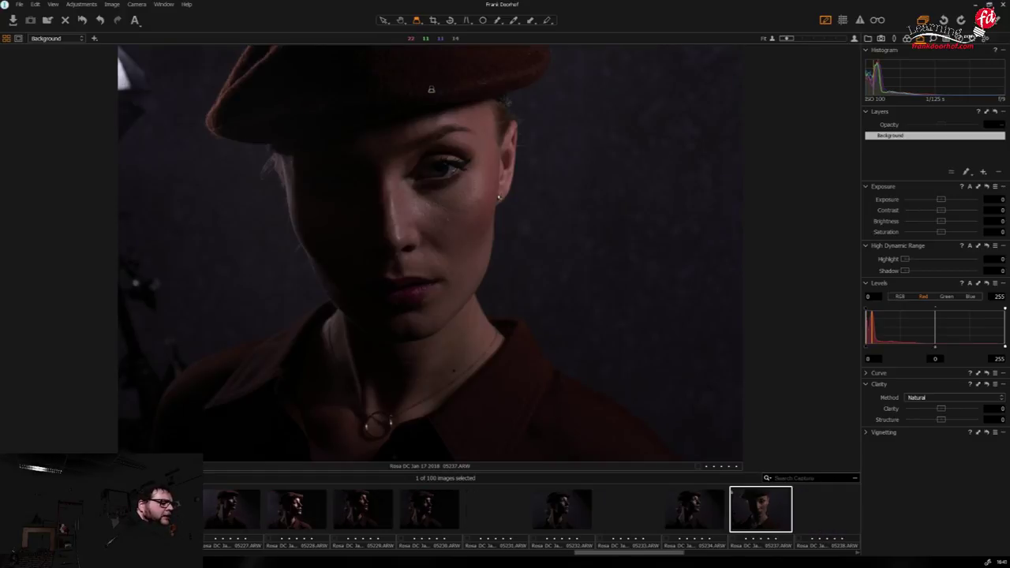
pyautogui.press('Delete')
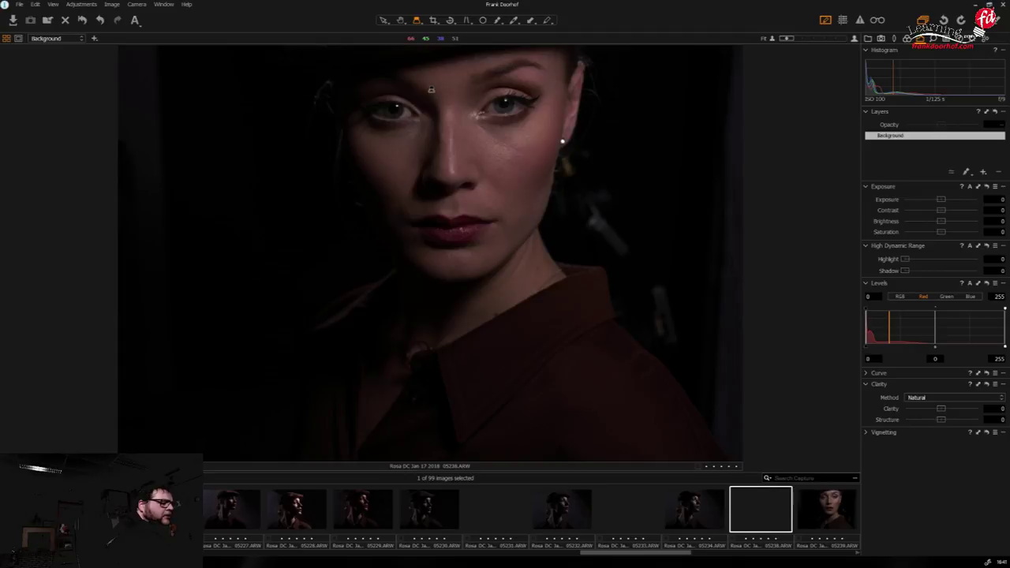
# Compare portraits 05238.ARW and 05239.ARW, delete 05239.ARW and 05240.ARW, and continue to 05242.ARW
pyautogui.press('Right')
pyautogui.press('Left')
pyautogui.press('Right')
pyautogui.press('Left')
pyautogui.press('Right')
pyautogui.press('Left')
pyautogui.press('Right')
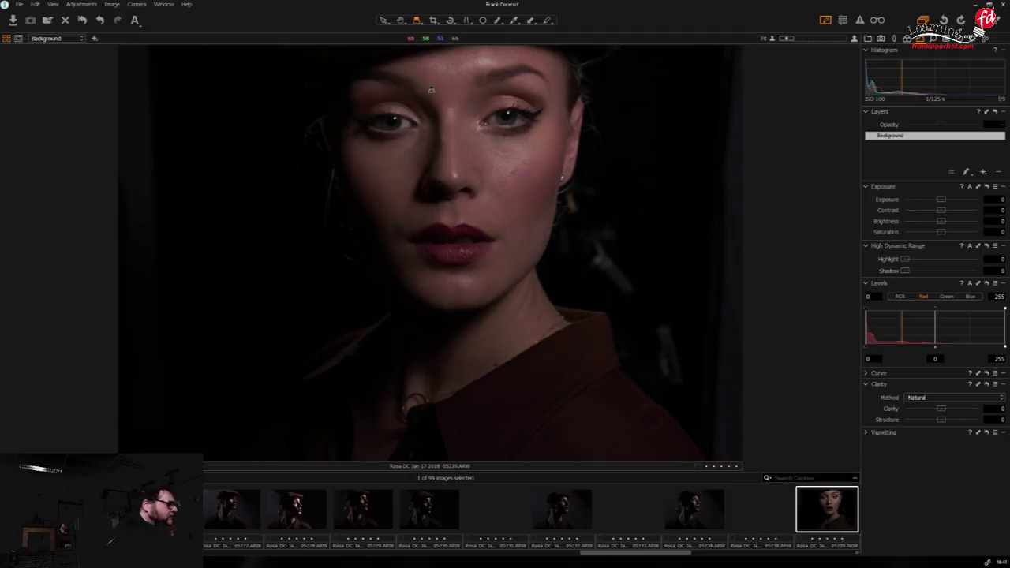
pyautogui.press('Delete')
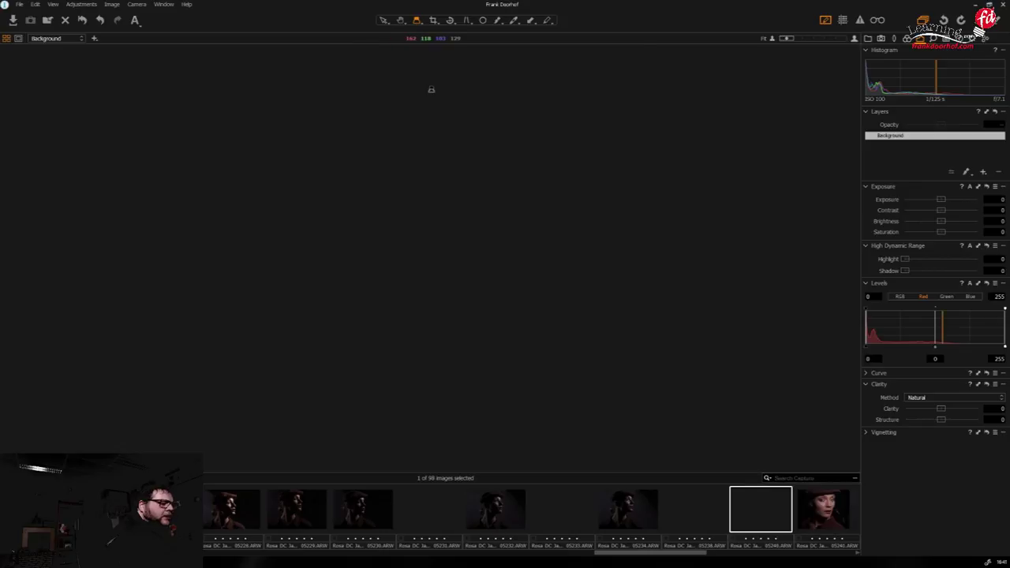
pyautogui.press('Delete')
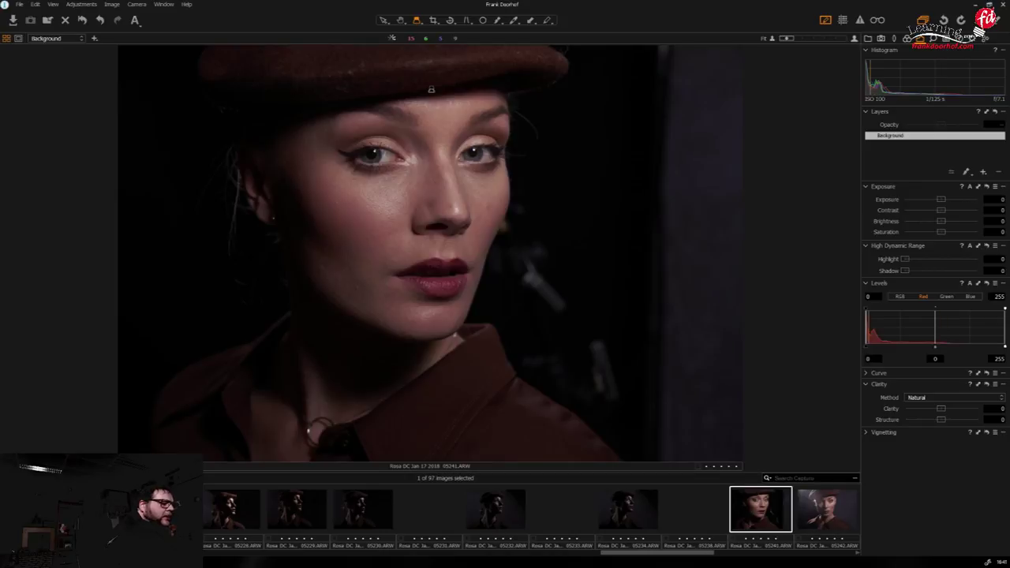
pyautogui.press('Right')
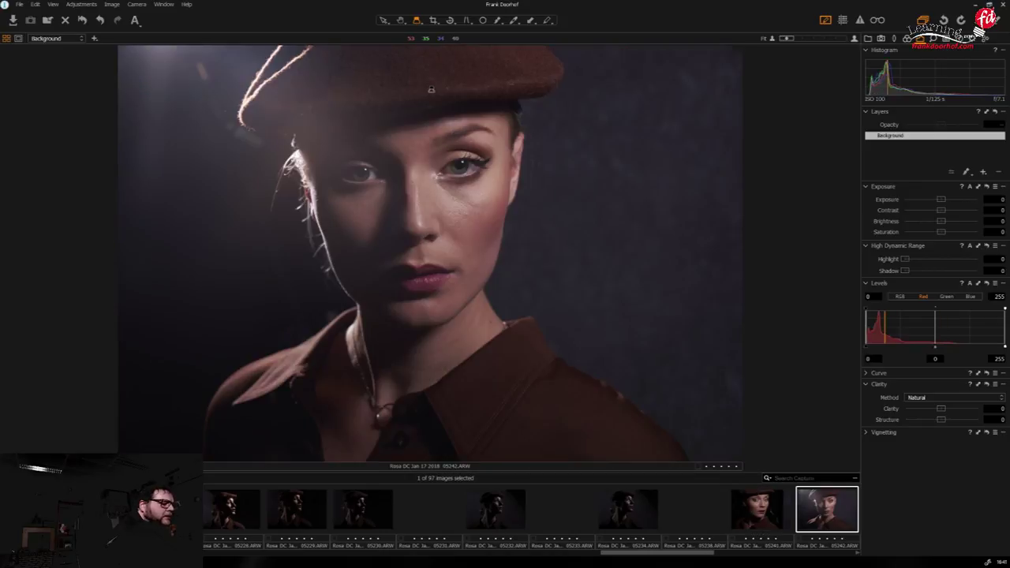
# Review the cap portraits following frame 05242 and delete frame 05247
pyautogui.press('Right')
pyautogui.press('Right')
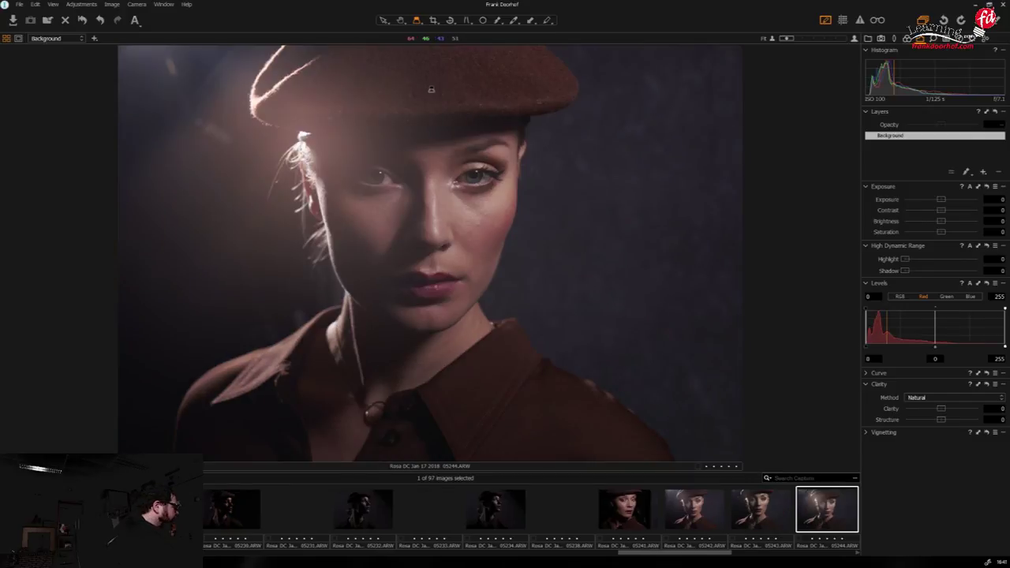
pyautogui.press('Right')
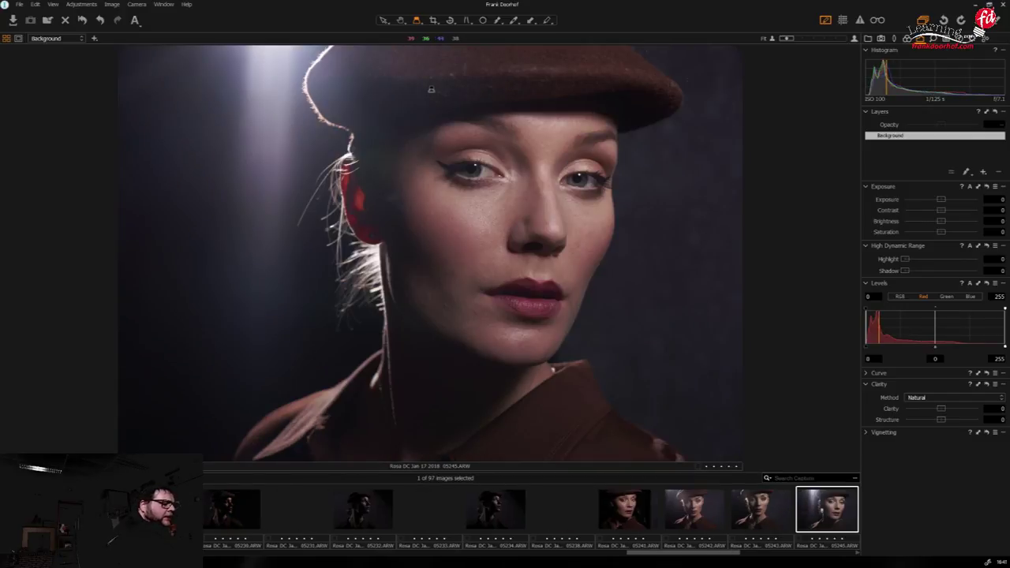
pyautogui.press('Right')
pyautogui.press('Right')
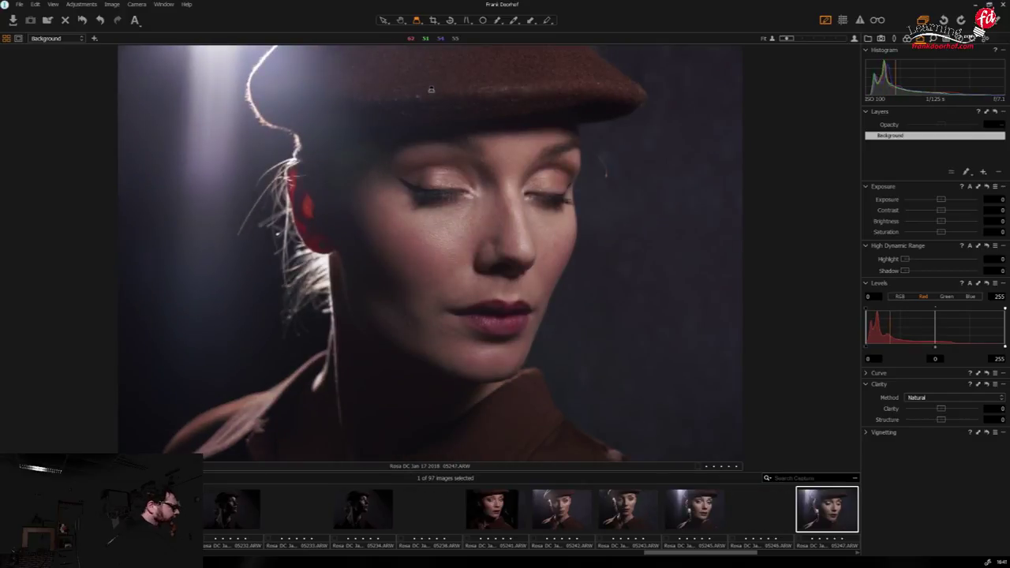
pyautogui.press('Delete')
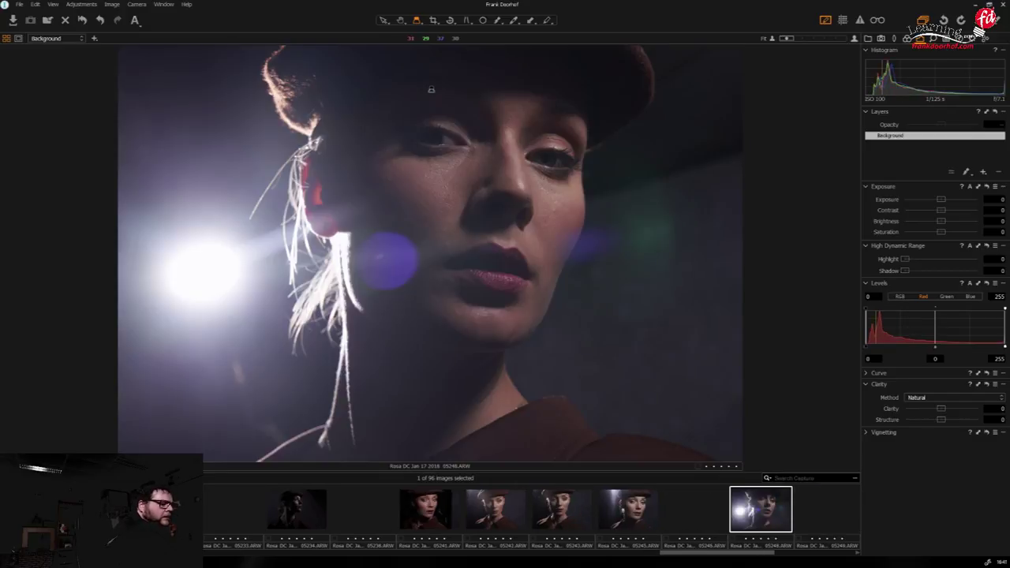
# Compare the flared backlit portraits and delete frames 05248, 05249, 05250 and 05252, keeping 05251
pyautogui.press('Right')
pyautogui.press('Left')
pyautogui.press('Delete')
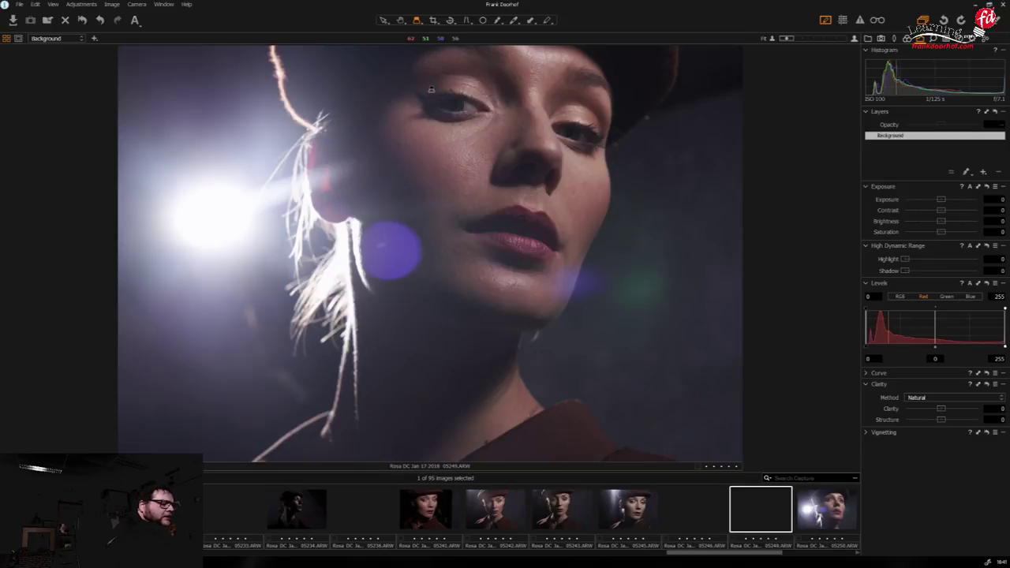
pyautogui.press('Delete')
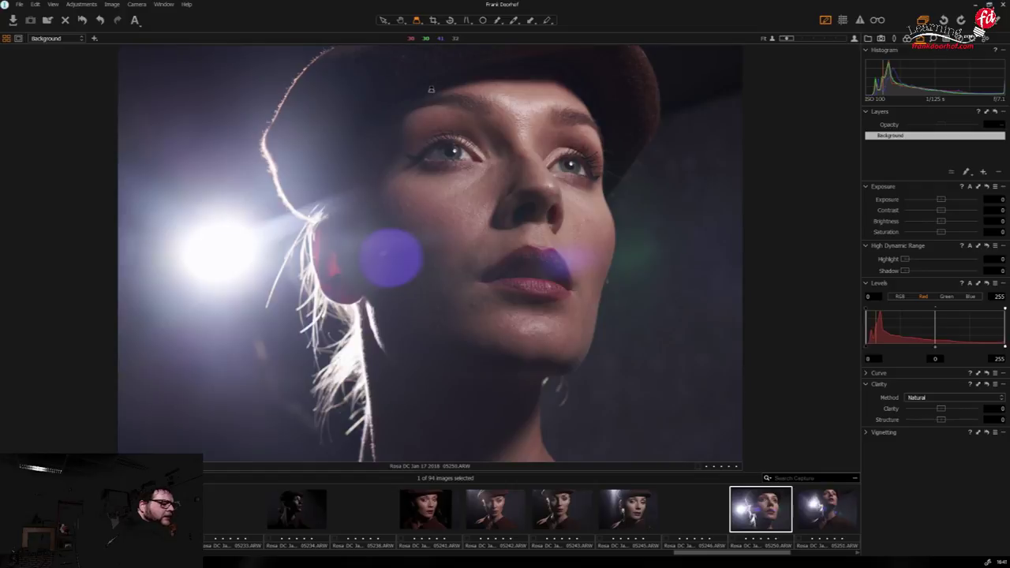
pyautogui.press('Delete')
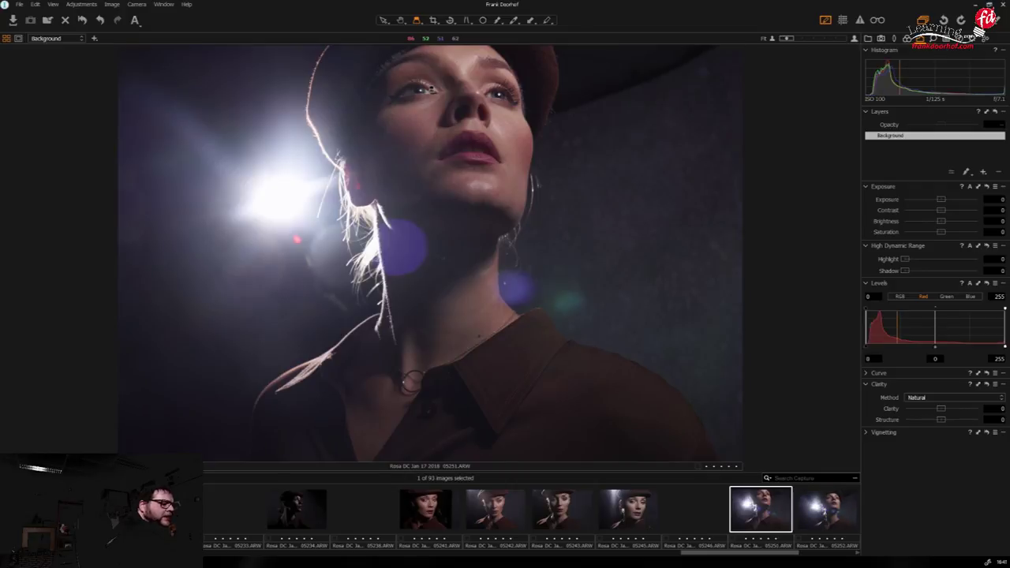
pyautogui.press('Delete')
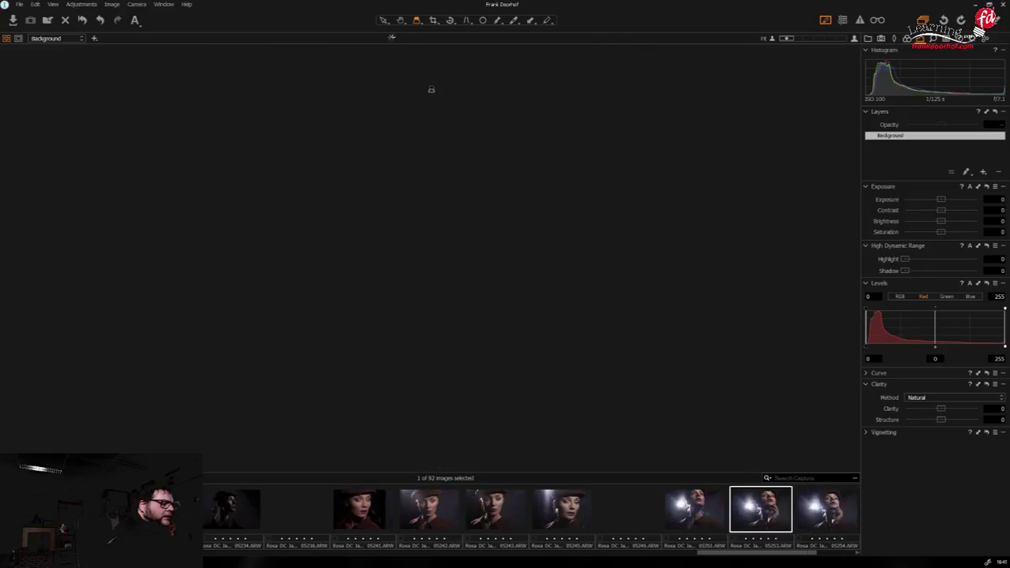
# Keep frame 05253 and delete the remaining backlit hand-pose frames 05254 through 05258
pyautogui.press('Right')
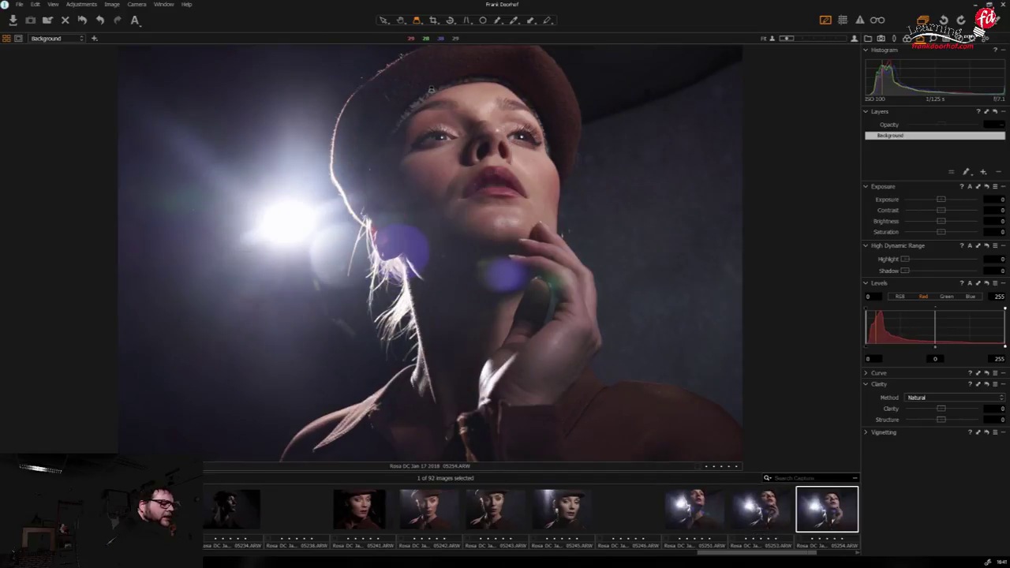
pyautogui.press('Delete')
pyautogui.press('Delete')
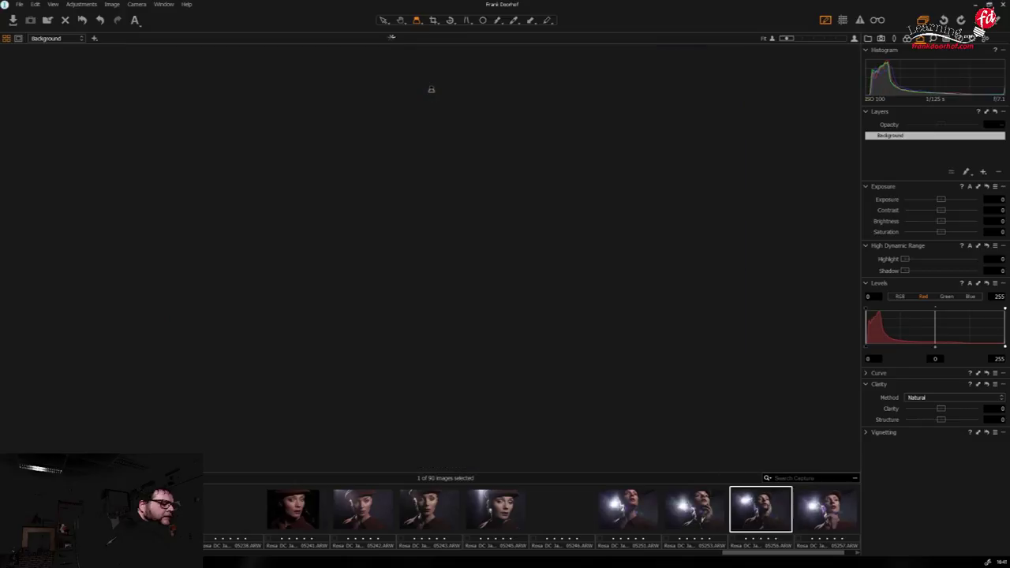
pyautogui.press('Delete')
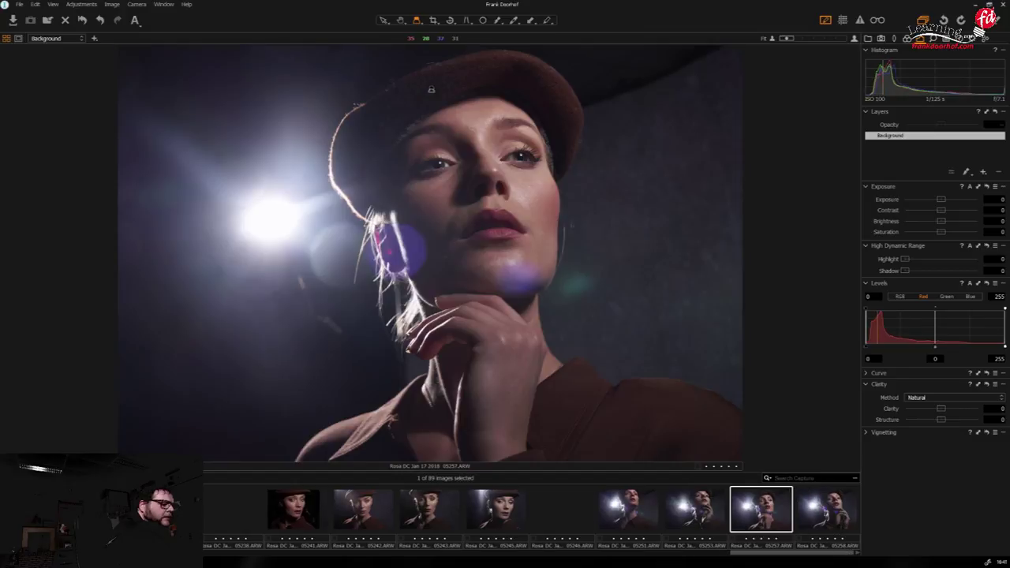
pyautogui.press('Delete')
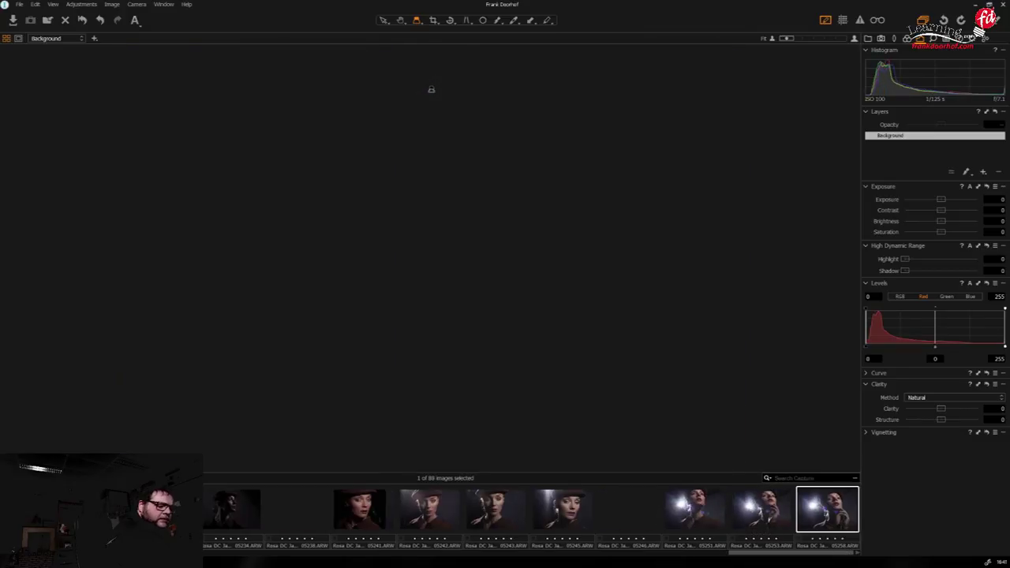
pyautogui.press('Delete')
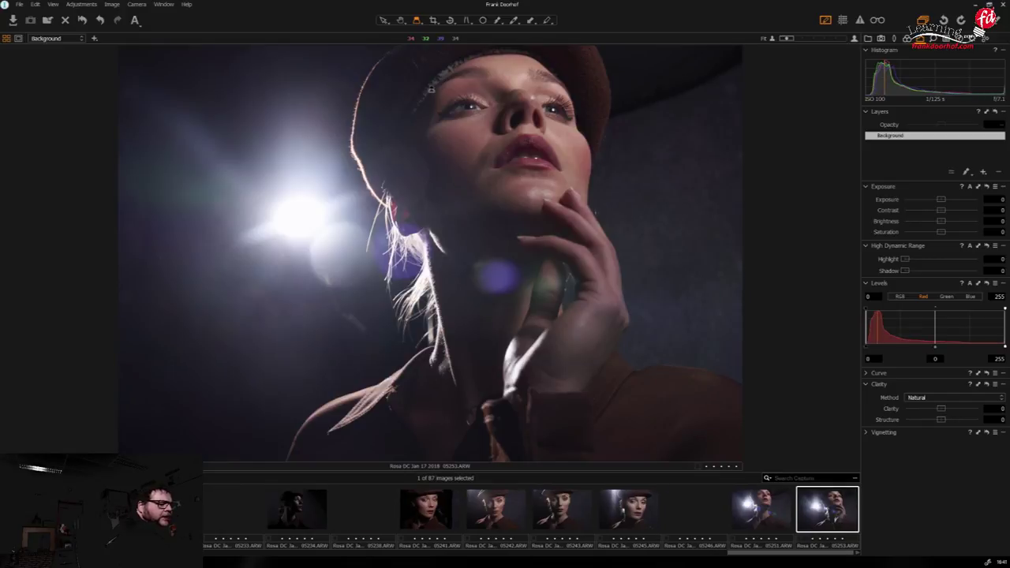
# Go back to the five-star profile portrait 05224, raise its exposure to 0.35 and lift the shadows slightly
pyautogui.press('Left')
pyautogui.press('Left')
pyautogui.press('Left')
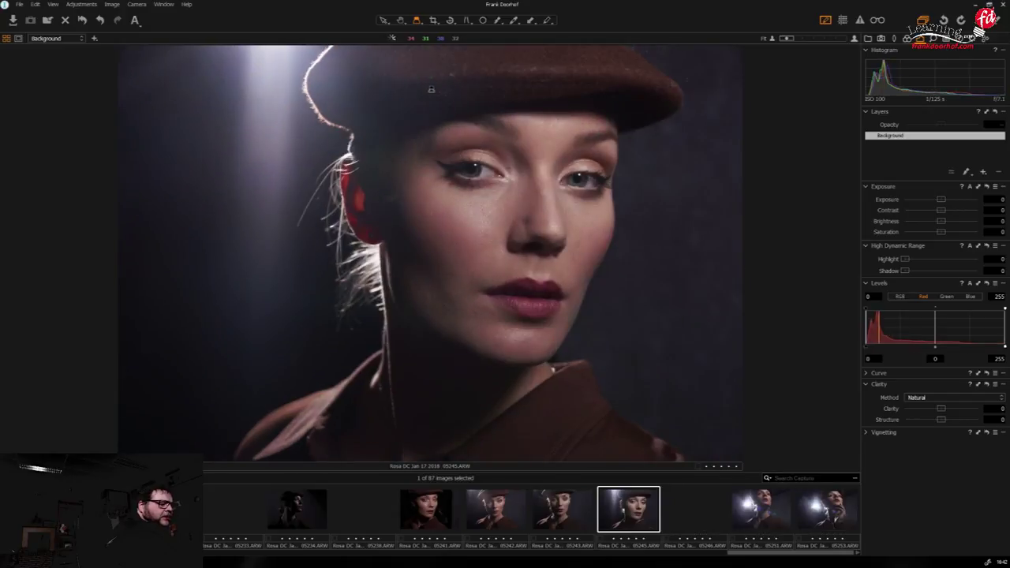
pyautogui.press('Left')
pyautogui.press('Left')
pyautogui.press('Left')
pyautogui.press('Left')
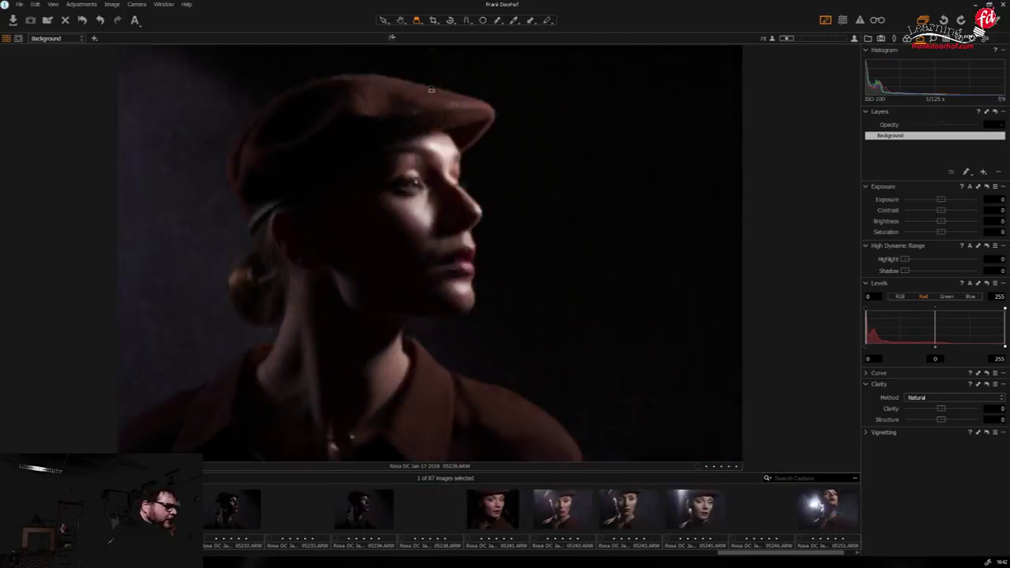
pyautogui.press('Left')
pyautogui.press('Left')
pyautogui.press('Left')
pyautogui.press('Left')
pyautogui.press('Left')
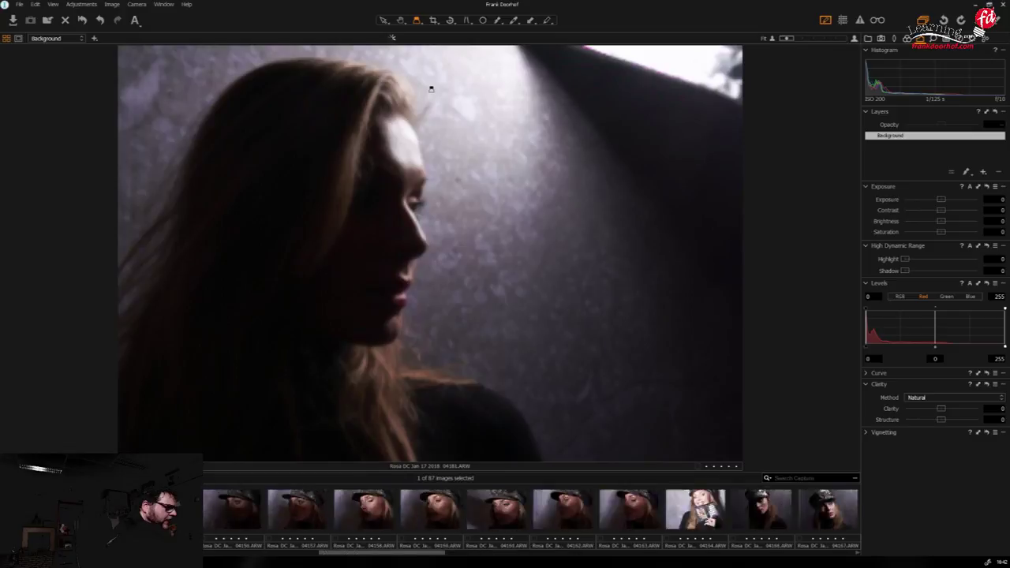
pyautogui.press('Left')
pyautogui.press('Left')
pyautogui.press('Left')
pyautogui.press('Left')
pyautogui.press('Left')
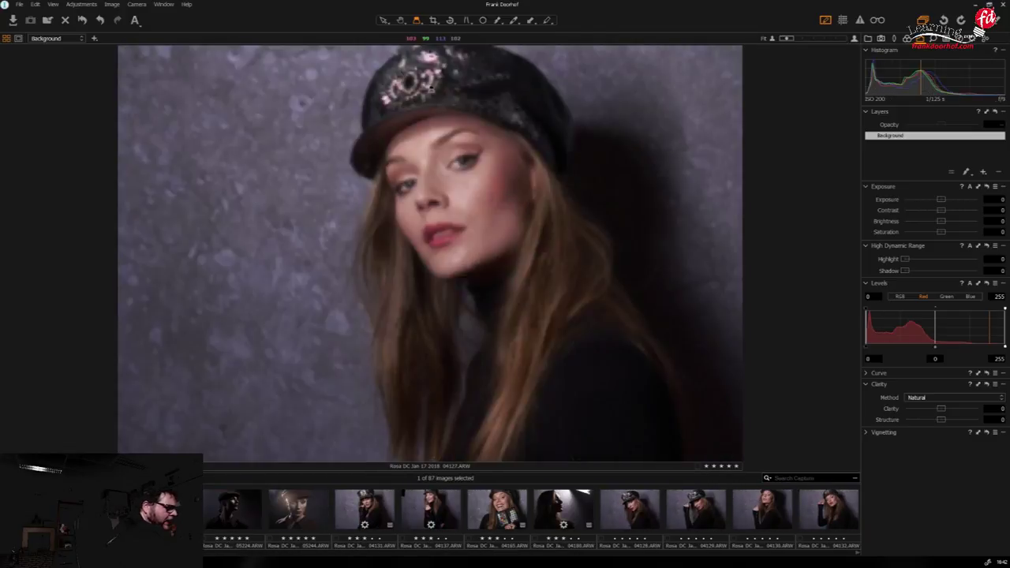
pyautogui.press('Left')
pyautogui.press('Left')
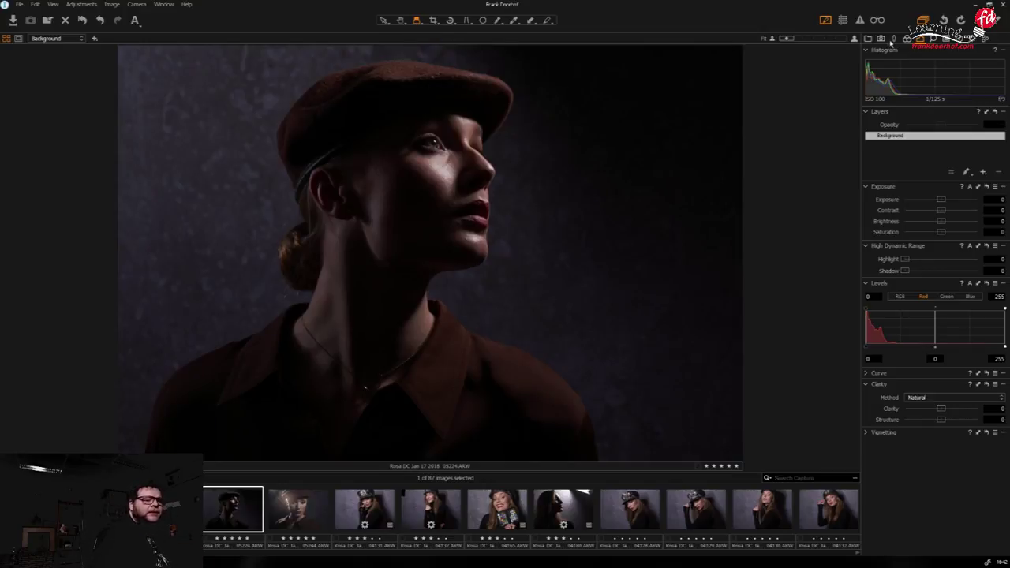
pyautogui.moveTo(942, 200); pyautogui.dragTo(946, 199)
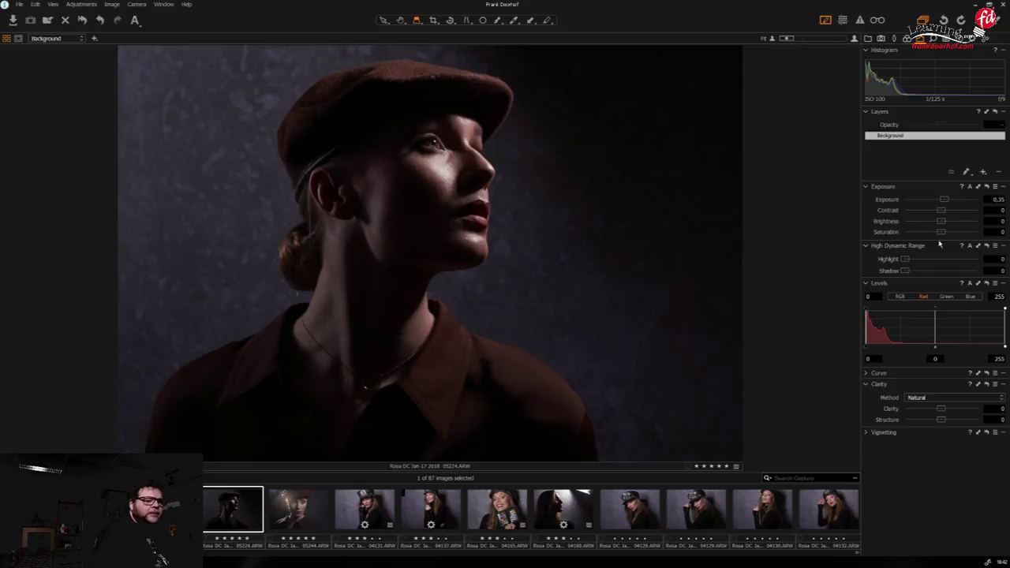
pyautogui.moveTo(904, 272); pyautogui.dragTo(907, 271)
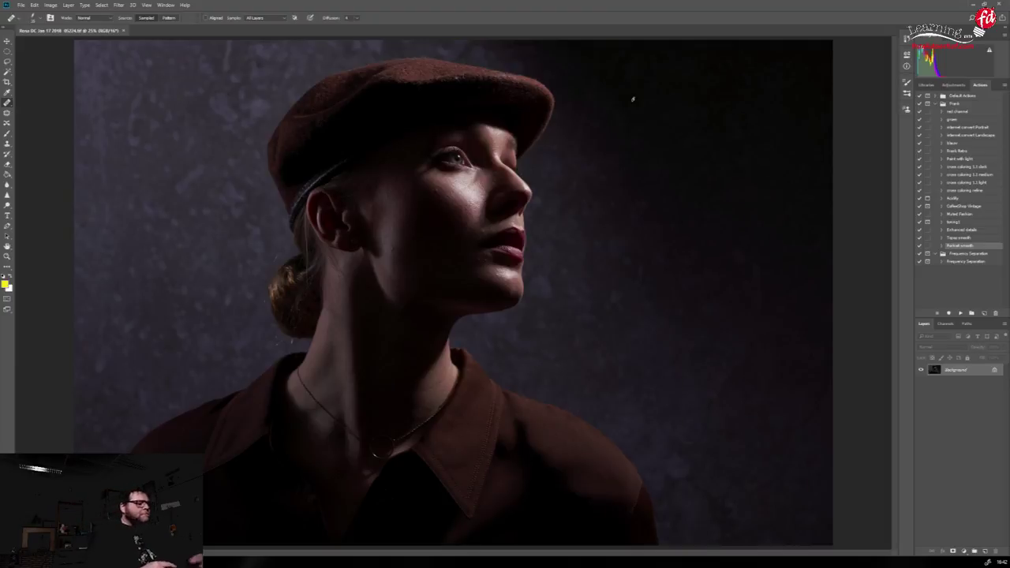
# In Photoshop, run the Portrait smooth action on frame 05224, continuing past the unavailable Select command
pyautogui.click(960, 313)
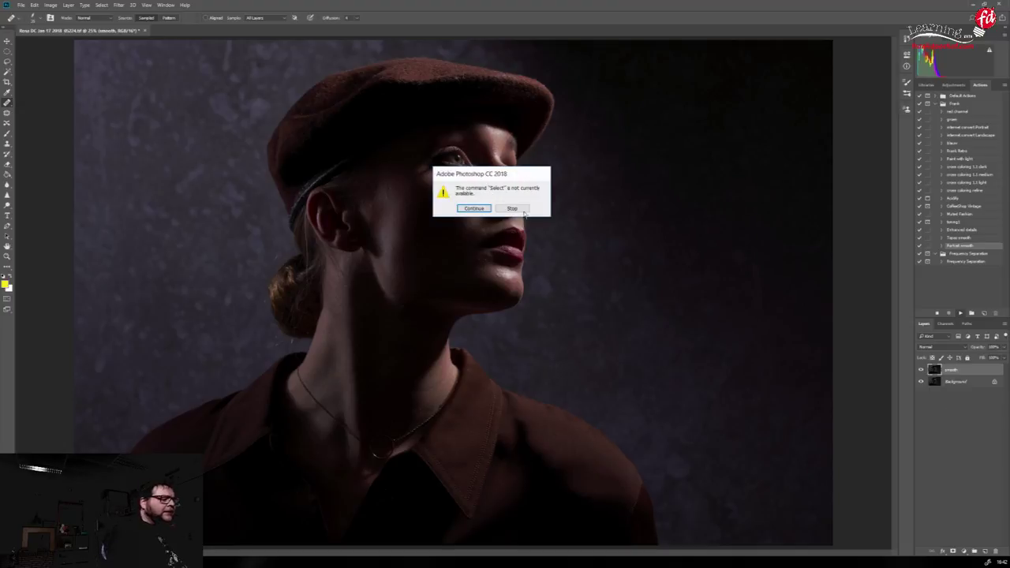
pyautogui.click(477, 213)
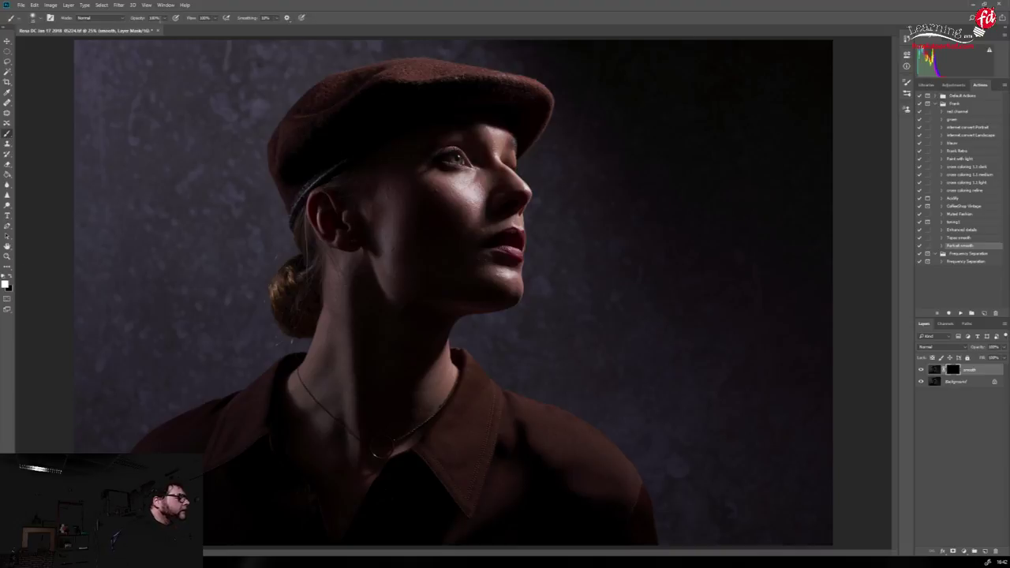
# Paint the smooth layer's mask over the face and neck with a reduced-opacity brush, and flatten the image
pyautogui.click(164, 17)
pyautogui.moveTo(167, 31); pyautogui.dragTo(149, 31)
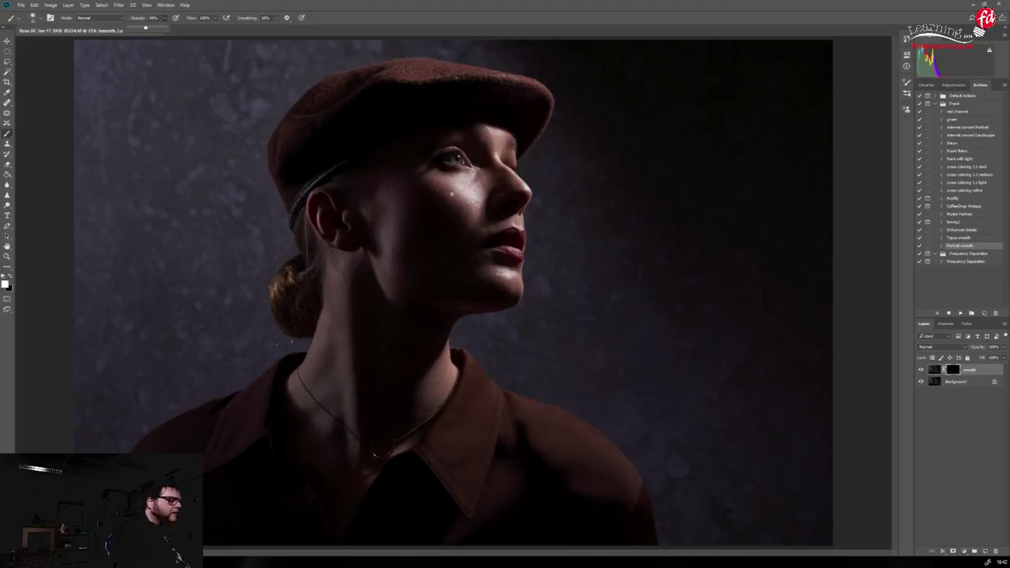
pyautogui.click(452, 193)
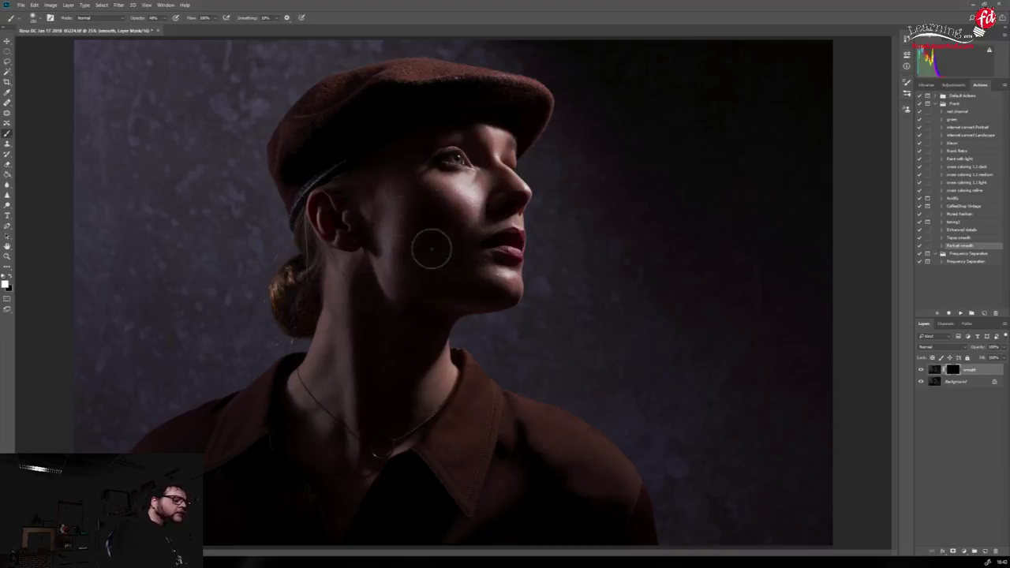
pyautogui.moveTo(431, 249)
pyautogui.mouseDown()
pyautogui.moveTo(389, 271)
pyautogui.moveTo(364, 201)
pyautogui.moveTo(374, 309)
pyautogui.moveTo(351, 295)
pyautogui.moveTo(368, 421)
pyautogui.mouseUp()
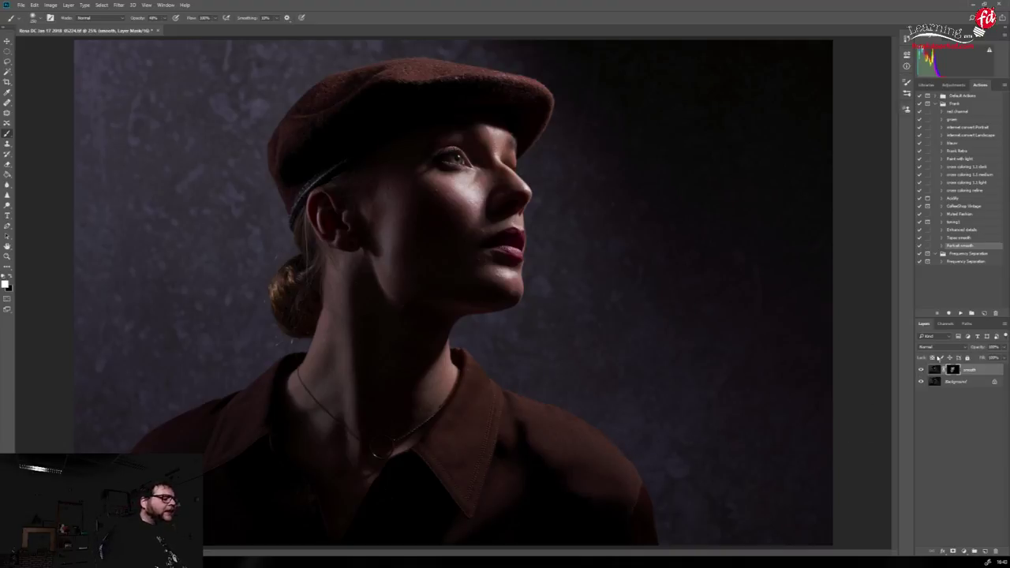
pyautogui.click(69, 5)
pyautogui.click(95, 376)
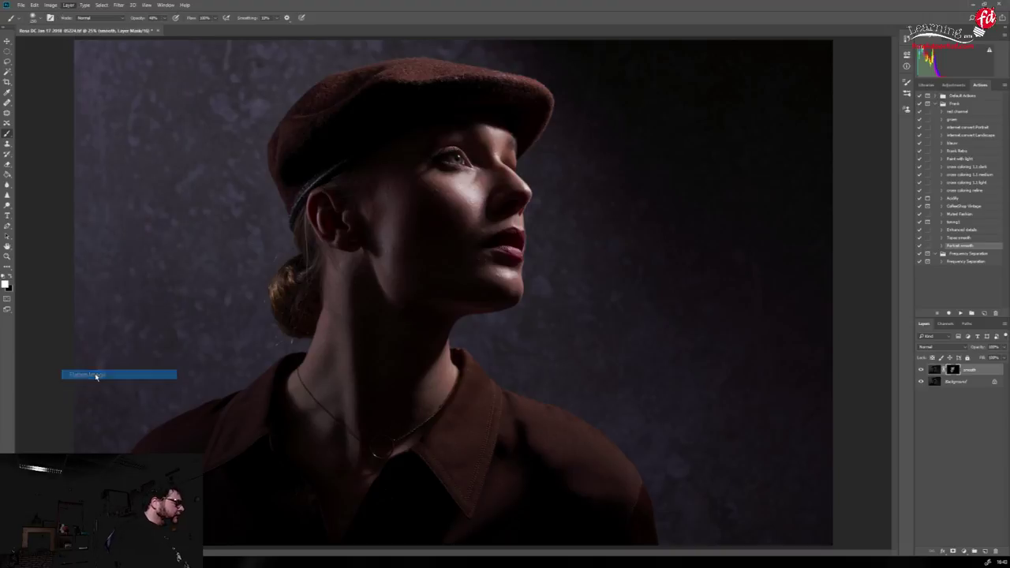
# Retouch small skin blemishes along the jaw and chin with the Healing Brush at 100% zoom
pyautogui.hotkey('ctrl', '1')
pyautogui.scroll(3, 503, 354)
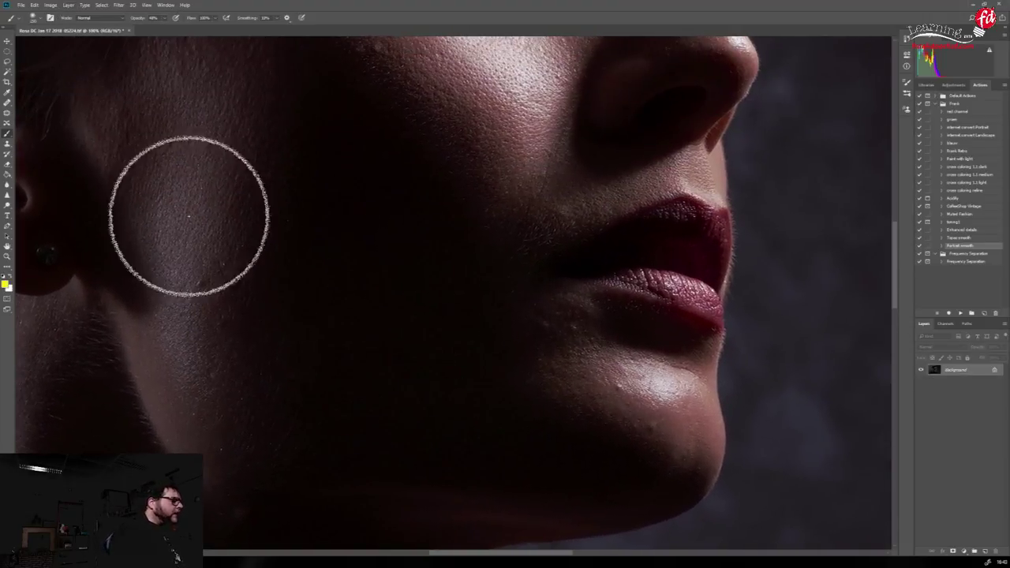
pyautogui.press('j')
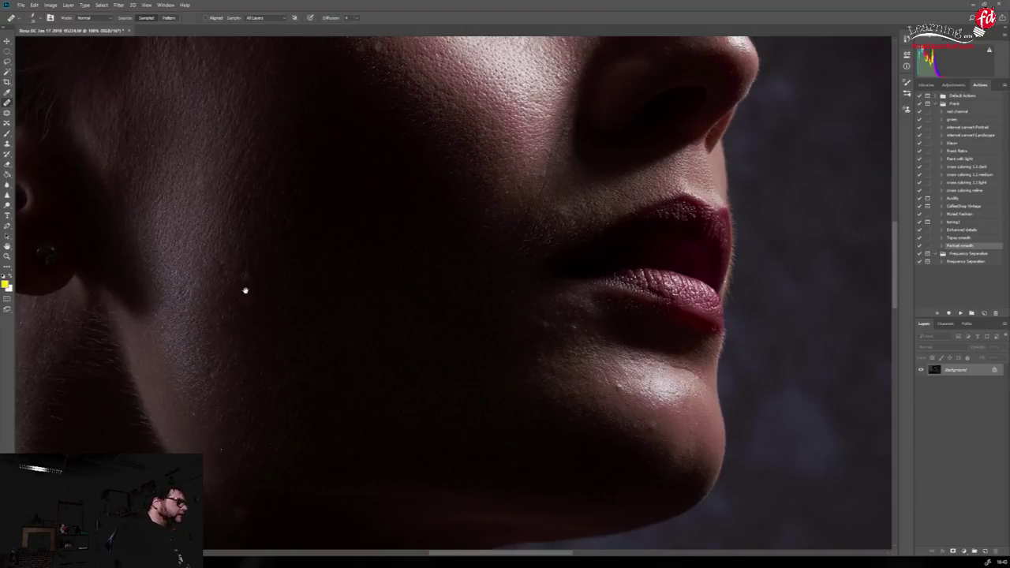
pyautogui.scroll(-4, 248, 207)
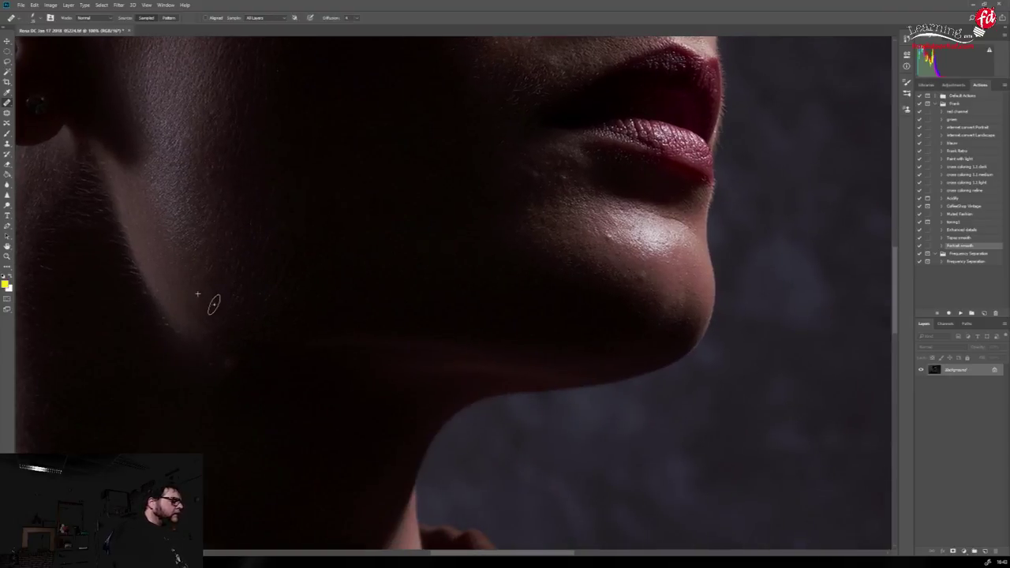
pyautogui.scroll(4, 491, 356)
pyautogui.hscroll(4, 491, 356)
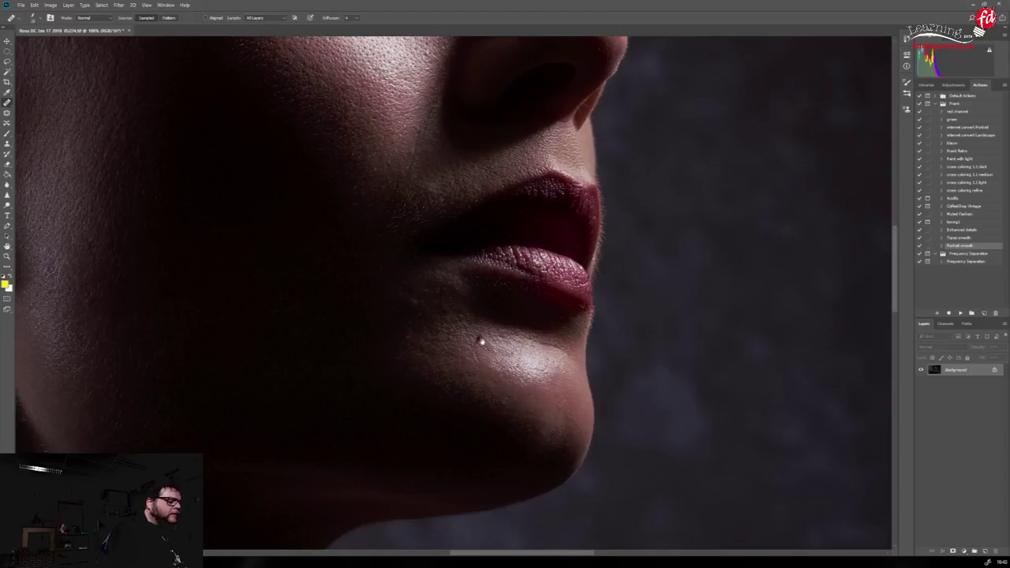
# Inspect the cheek, nose and eye area up to the brow for skin flaws and heal them
pyautogui.scroll(6, 473, 340)
pyautogui.hscroll(-2, 474, 339)
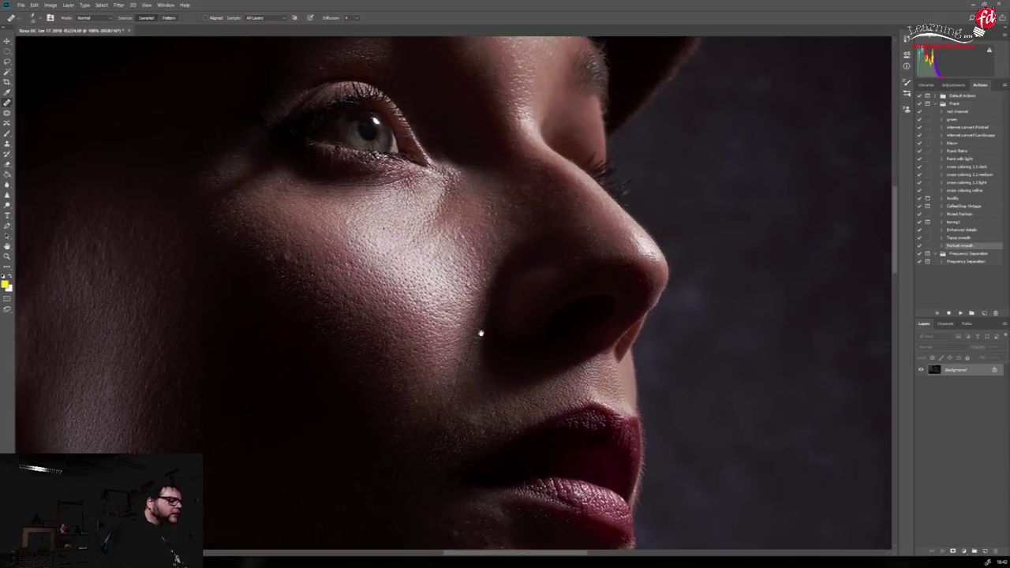
pyautogui.scroll(2, 480, 333)
pyautogui.hscroll(-2, 481, 334)
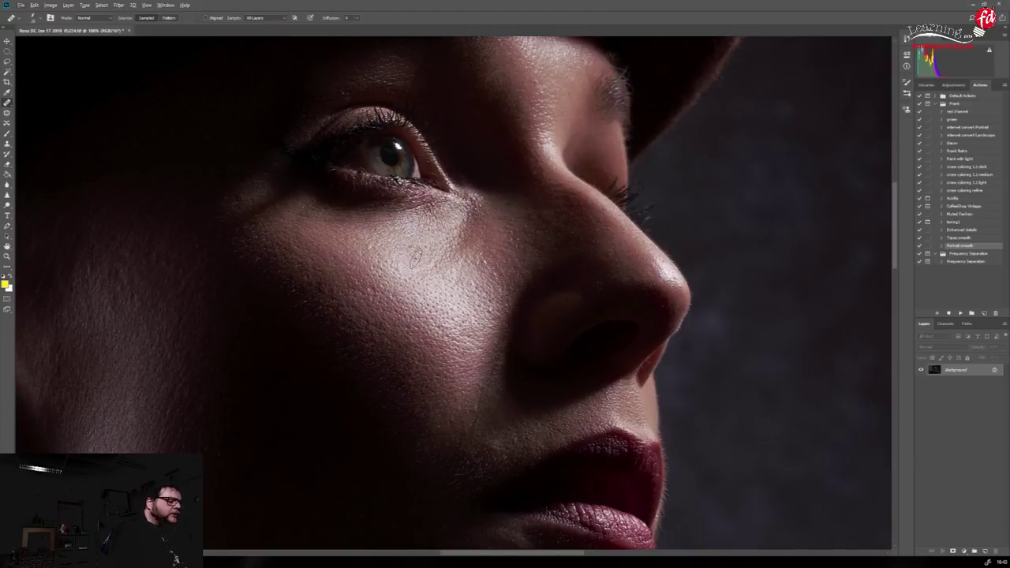
pyautogui.scroll(8, 493, 413)
pyautogui.hscroll(2, 494, 413)
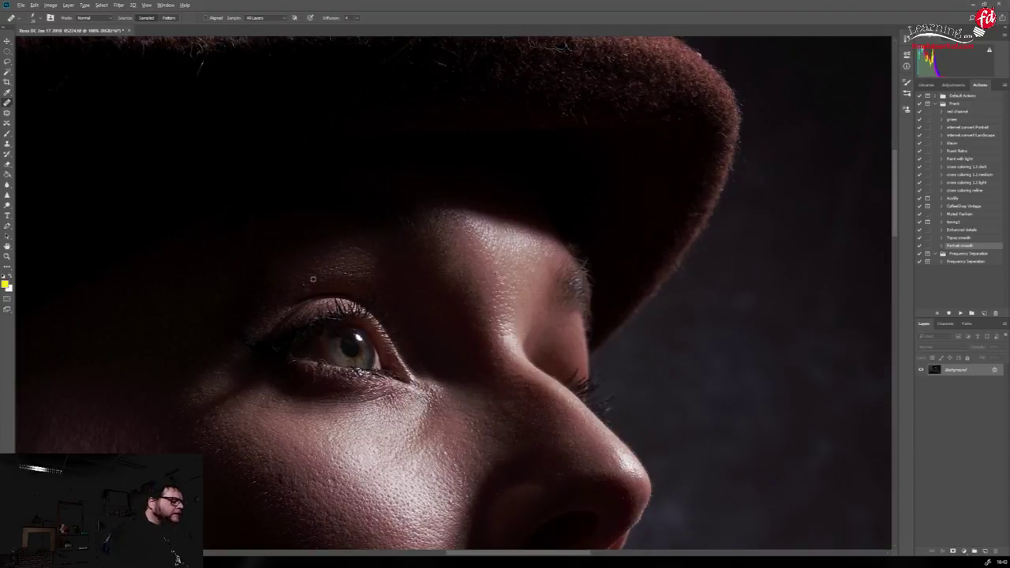
# Check the ear, jawline and neck for remaining skin flaws, and return to the full portrait
pyautogui.hscroll(-20, 552, 273)
pyautogui.scroll(-9, 554, 345)
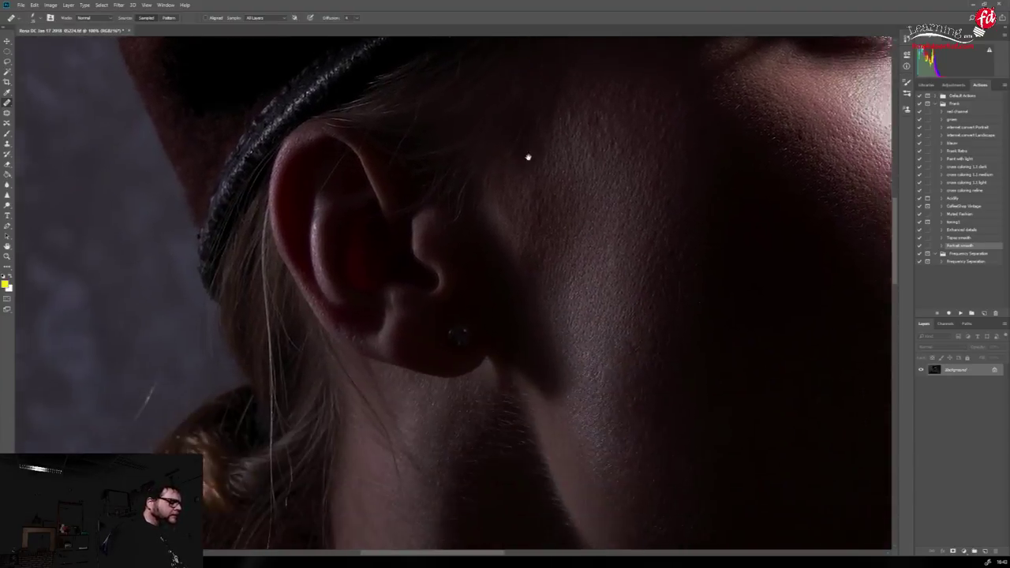
pyautogui.scroll(-5, 528, 157)
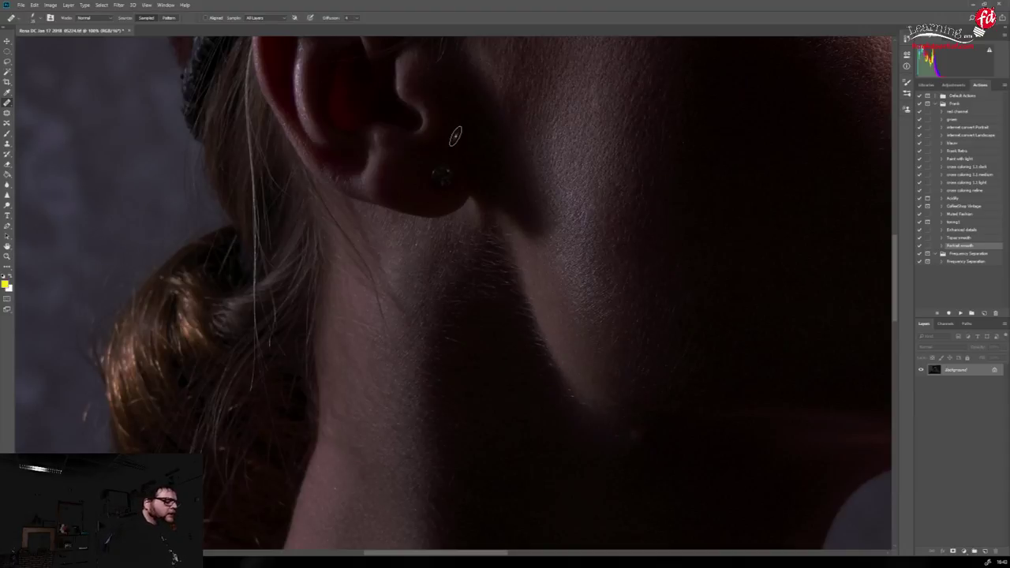
pyautogui.click(146, 5)
pyautogui.click(174, 96)
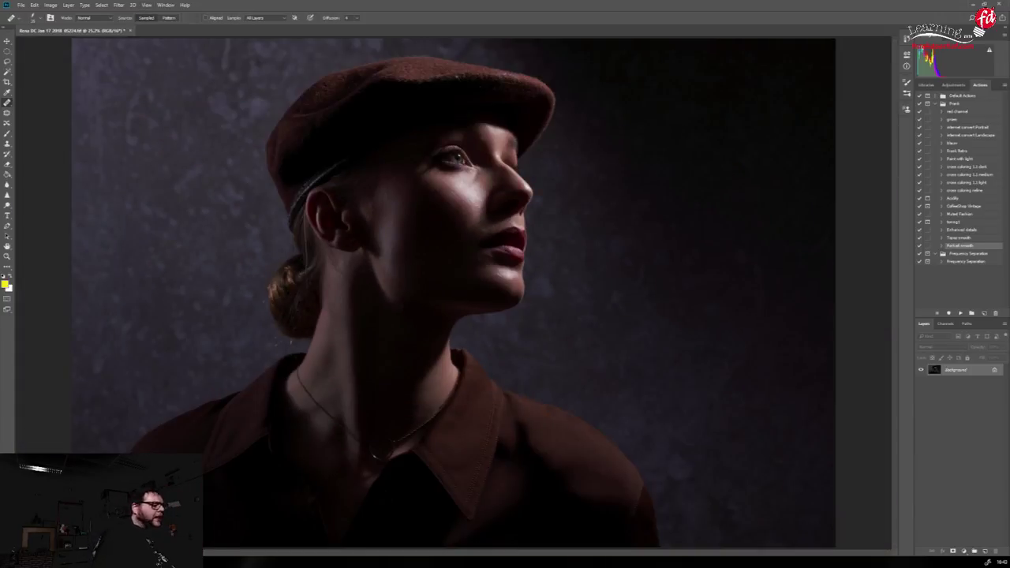
# Open the portrait in the Alien Skin Exposure filter and choose the "pop without color shift" preset
pyautogui.click(118, 5)
pyautogui.moveTo(164, 219)
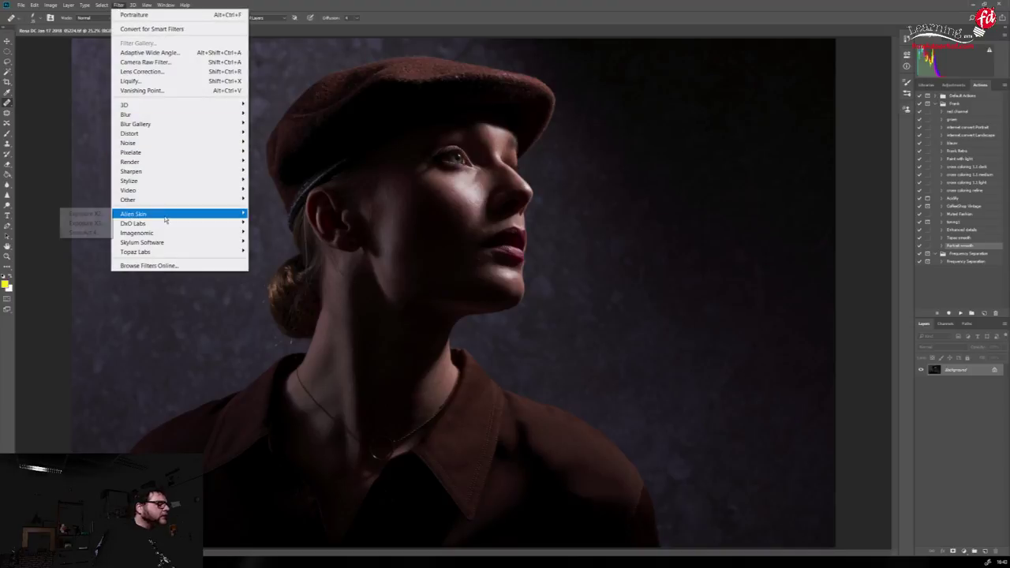
pyautogui.click(106, 223)
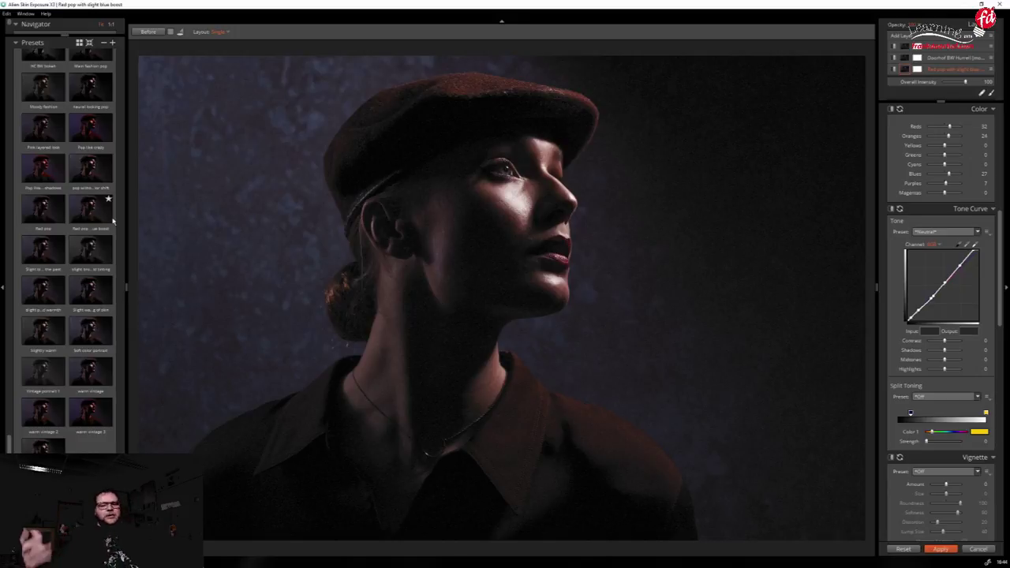
pyautogui.click(91, 219)
pyautogui.click(92, 169)
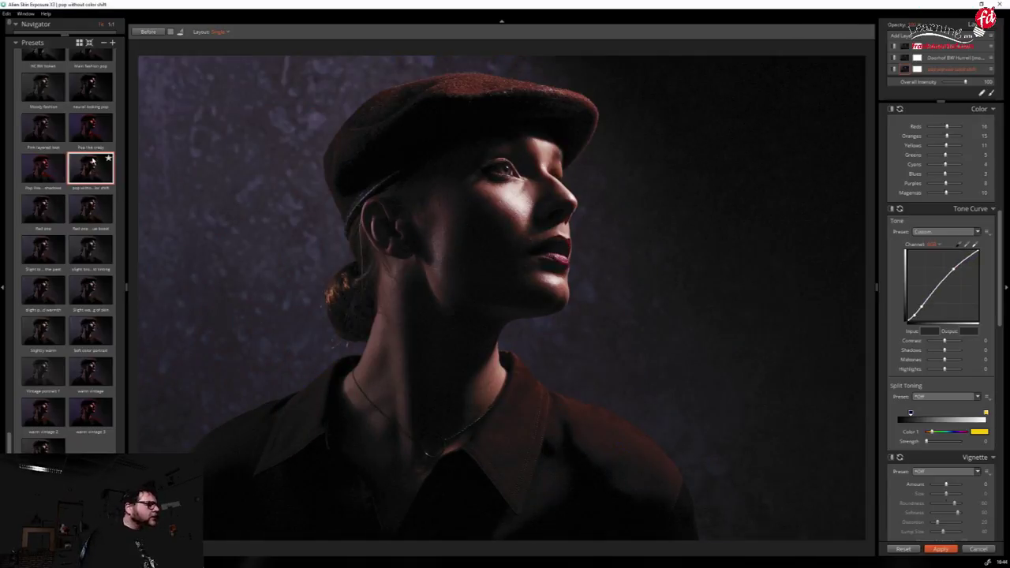
# Compare the "pop without color shift" look with the unprocessed portrait several times
pyautogui.click(154, 32)
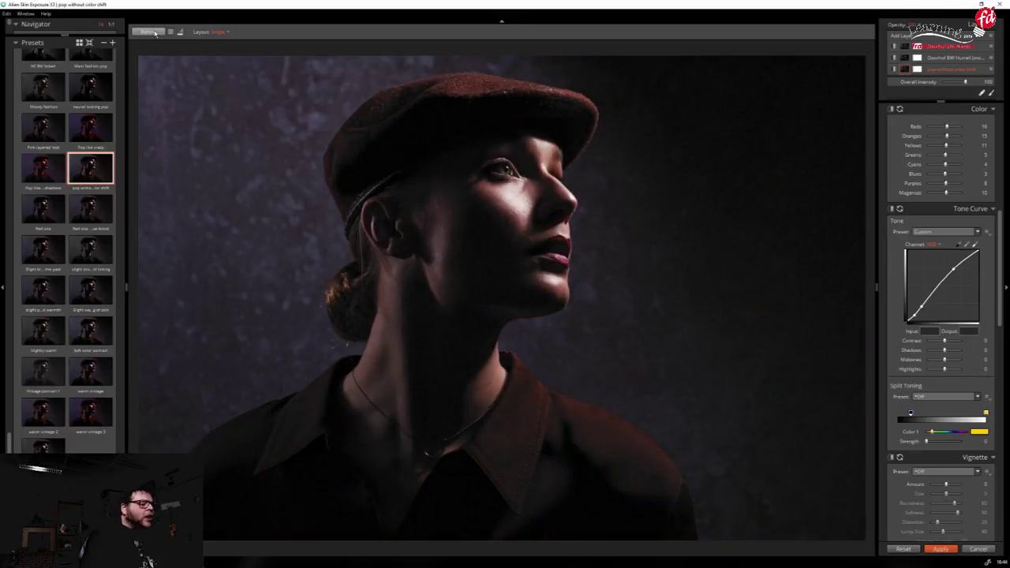
pyautogui.click(157, 35)
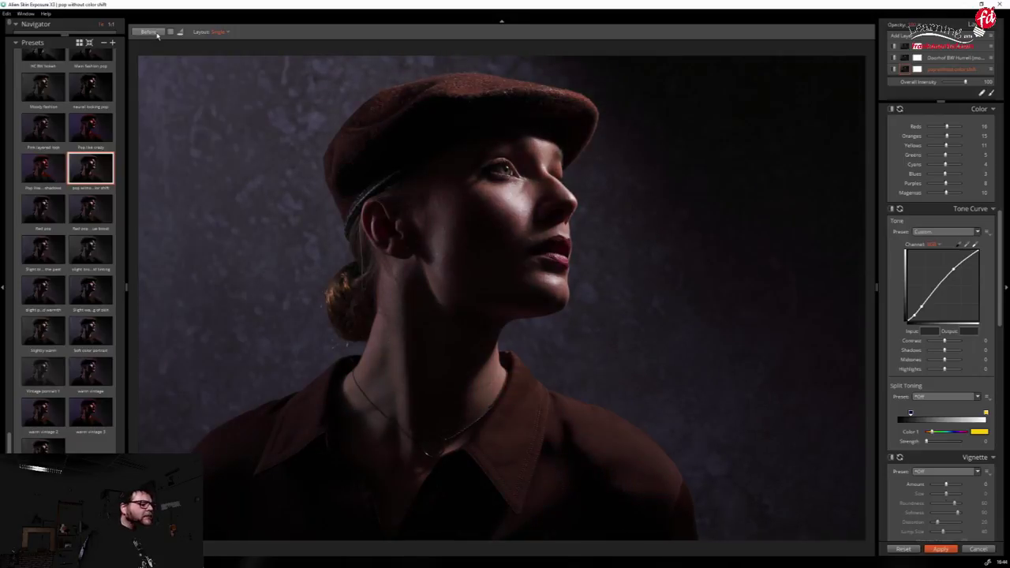
pyautogui.click(157, 34)
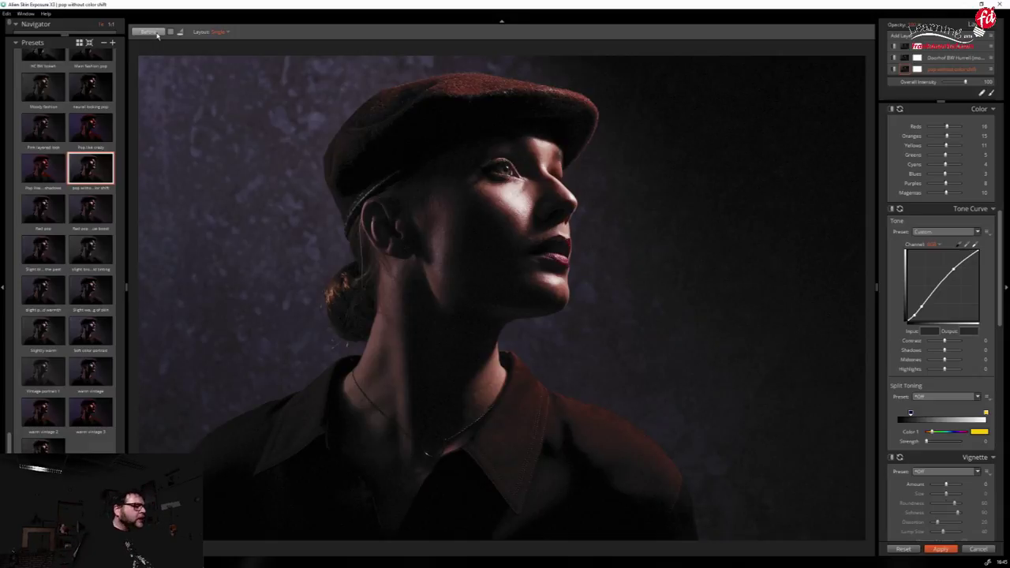
pyautogui.click(157, 34)
pyautogui.click(157, 35)
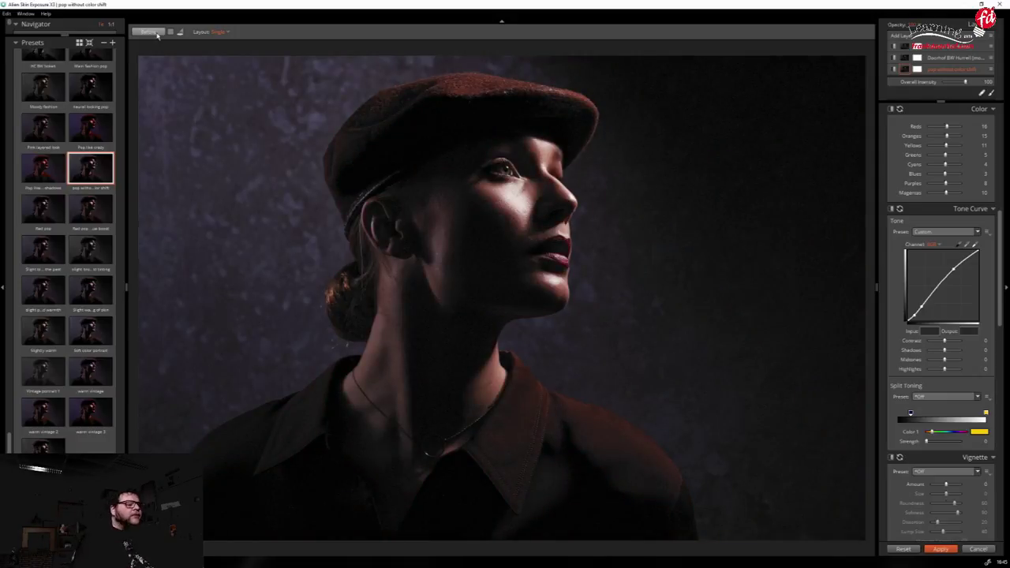
# Apply the Exposure look to the portrait and flatten the resulting layer into the background
pyautogui.click(940, 548)
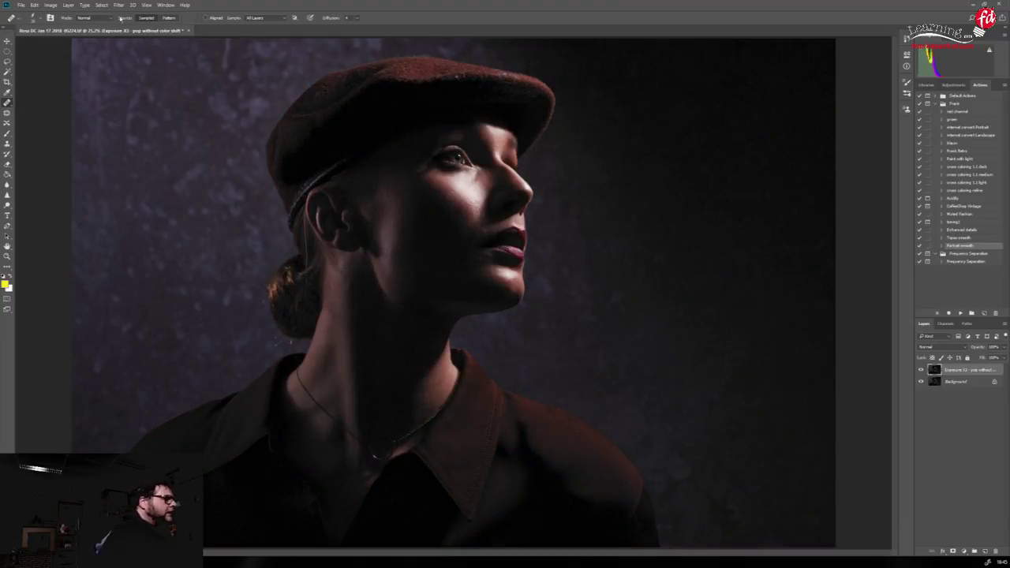
pyautogui.click(69, 5)
pyautogui.click(87, 368)
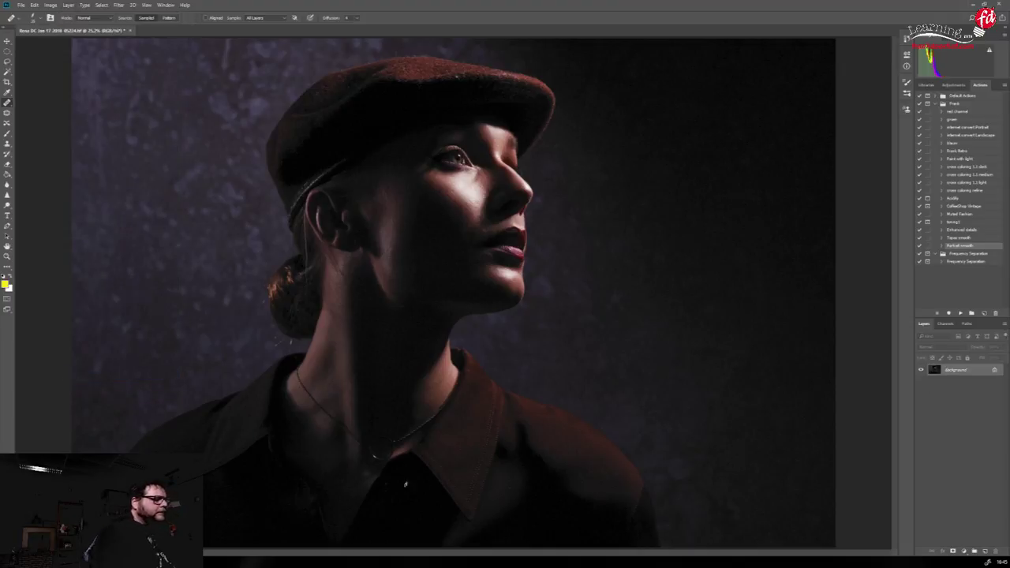
# Examine the eye, nose, lips, chin and background at 100% for the effect of the applied look
pyautogui.hotkey('ctrl', '1')
pyautogui.scroll(5, 585, 316)
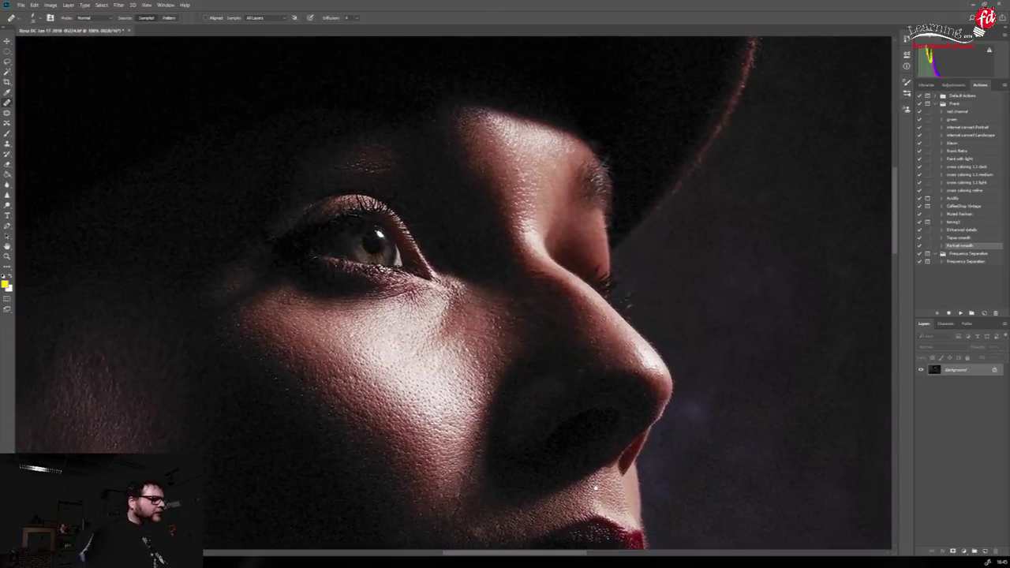
pyautogui.moveTo(750, 403); pyautogui.dragTo(537, 405)
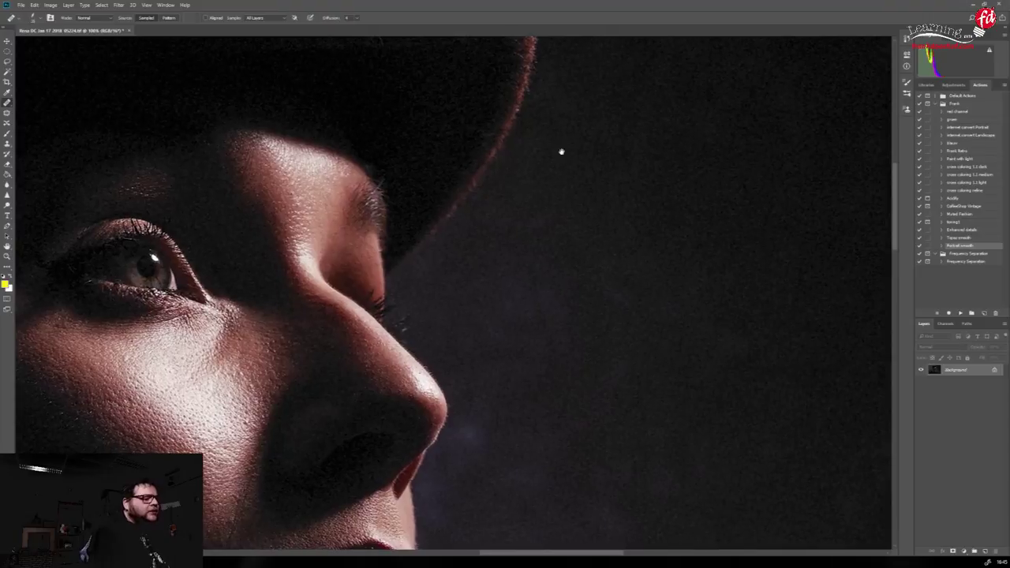
pyautogui.scroll(-5, 614, 433)
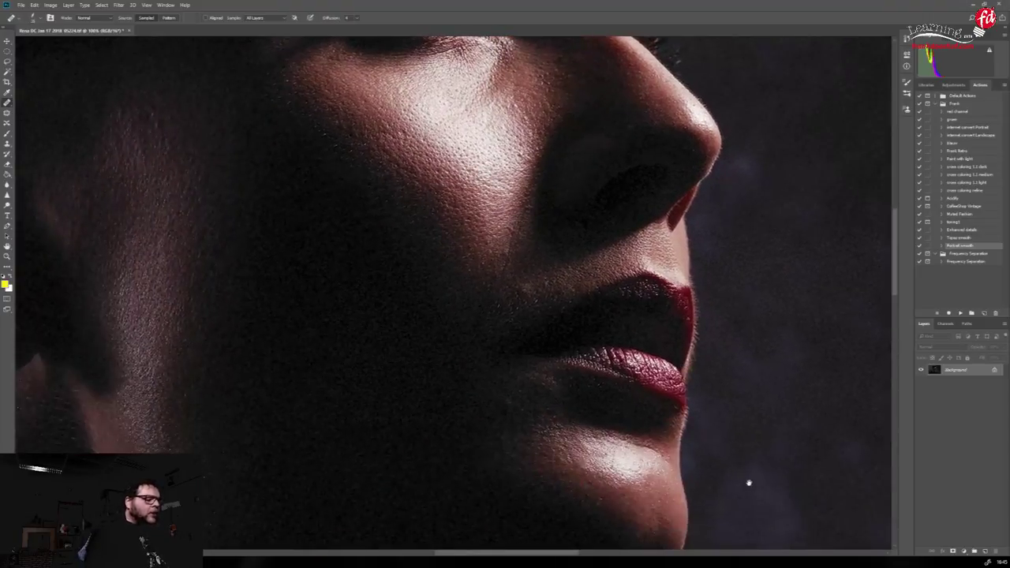
pyautogui.scroll(-8, 746, 481)
pyautogui.scroll(15, 705, 374)
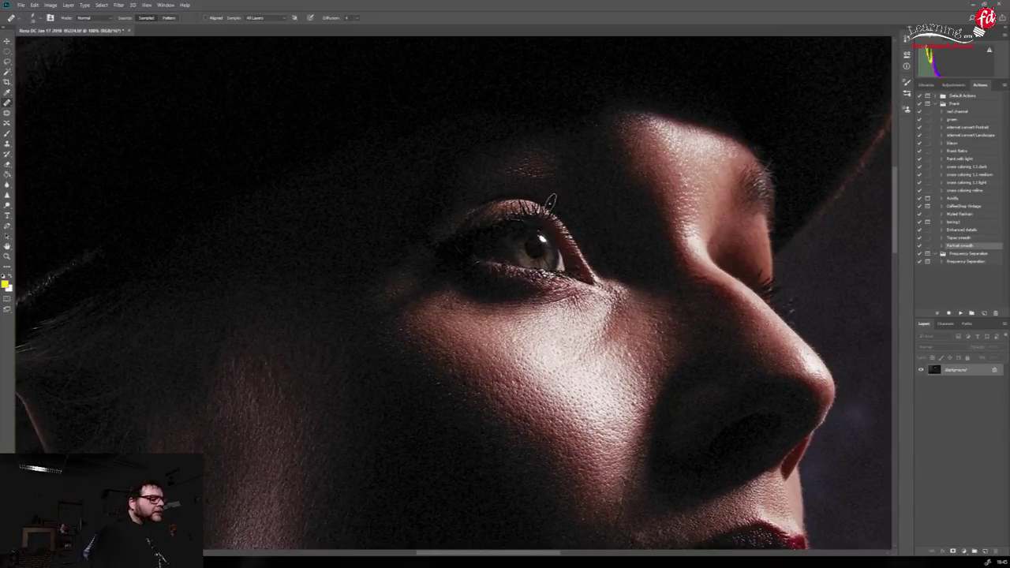
pyautogui.click(148, 8)
pyautogui.click(166, 98)
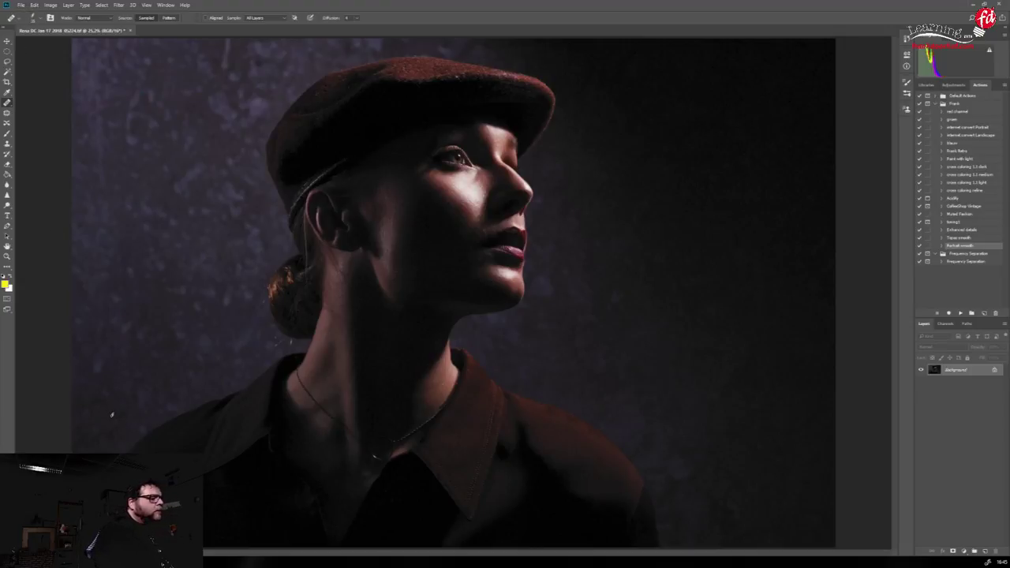
# Try cropping a narrow strip off the portrait's top edge and the side behind the head
pyautogui.click(7, 81)
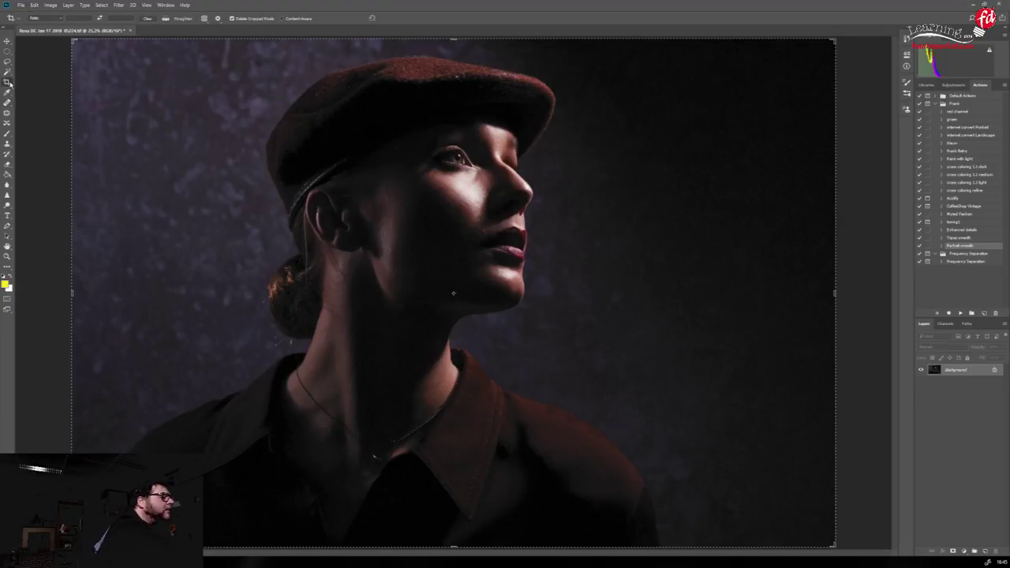
pyautogui.moveTo(454, 38); pyautogui.dragTo(454, 62)
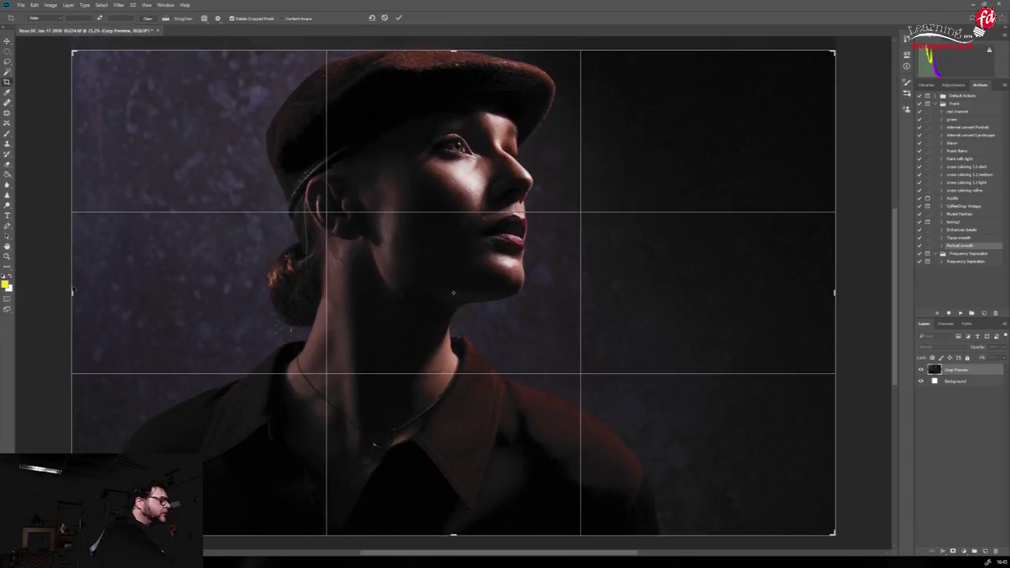
pyautogui.moveTo(72, 290); pyautogui.dragTo(80, 293)
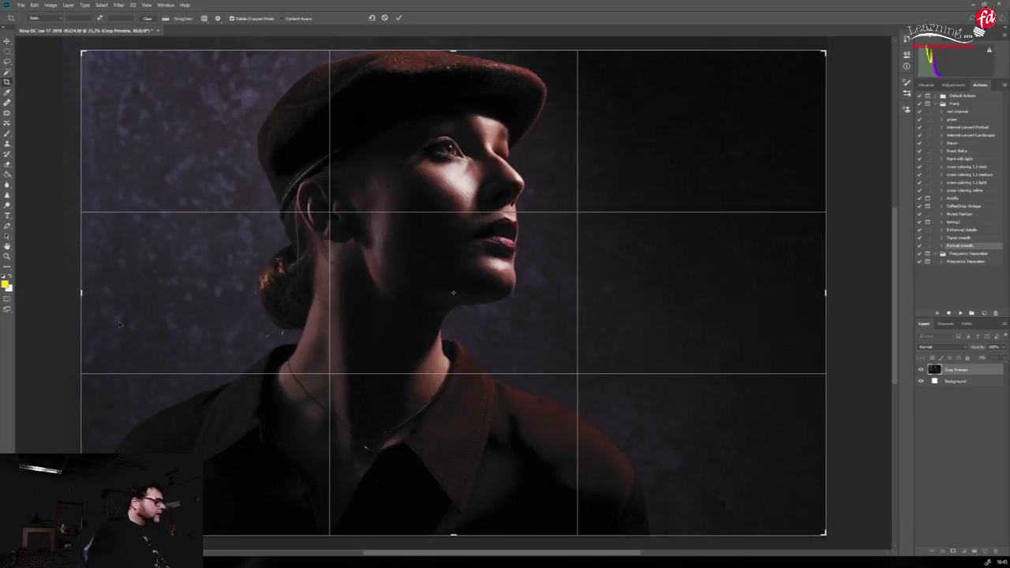
pyautogui.press('Return')
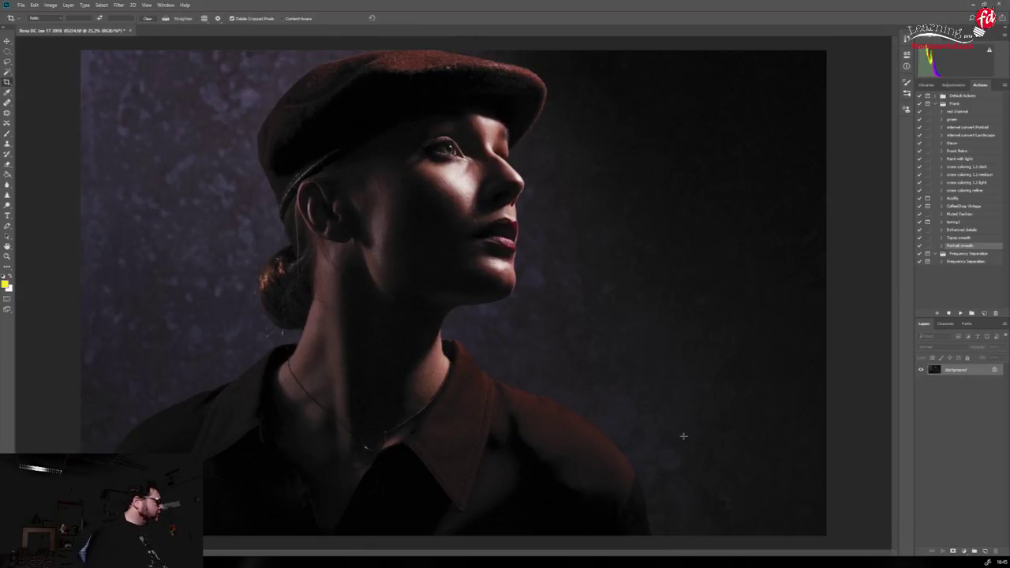
pyautogui.hotkey('ctrl', '0')
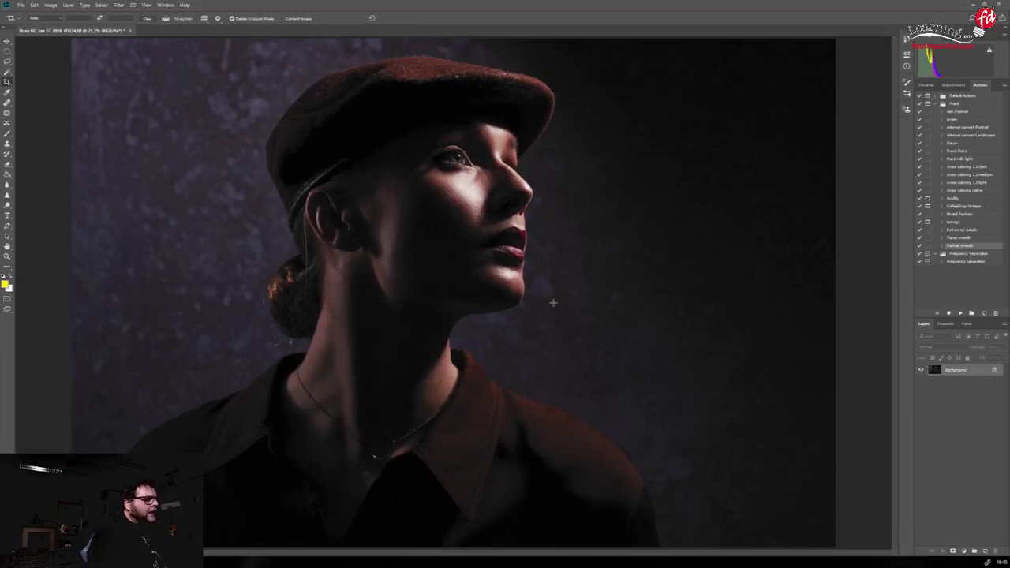
pyautogui.click(22, 6)
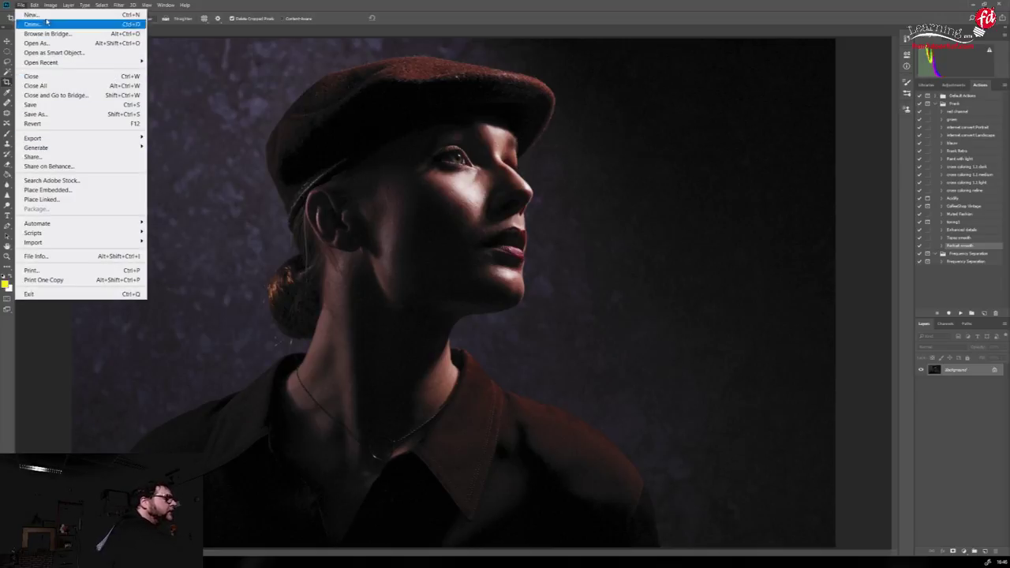
pyautogui.click(23, 5)
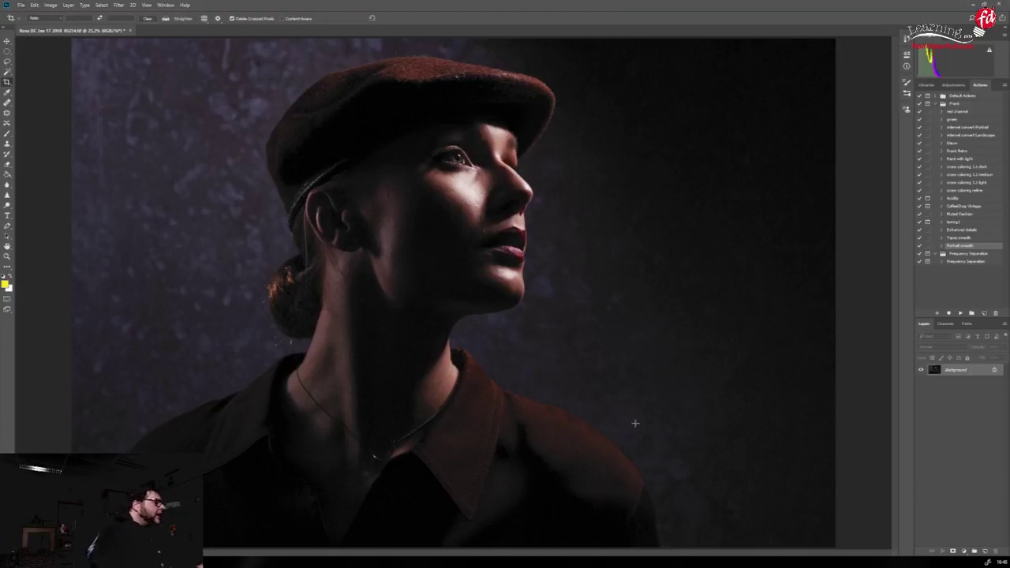
# Try a much tighter crop that cuts through the cap and removes the background behind the head
pyautogui.click(8, 82)
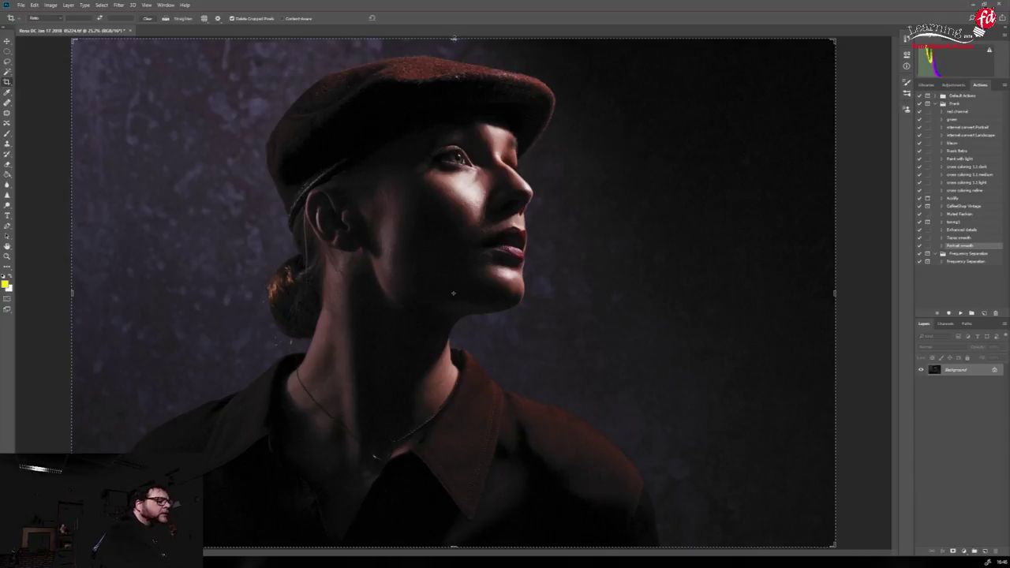
pyautogui.moveTo(454, 37); pyautogui.dragTo(471, 82)
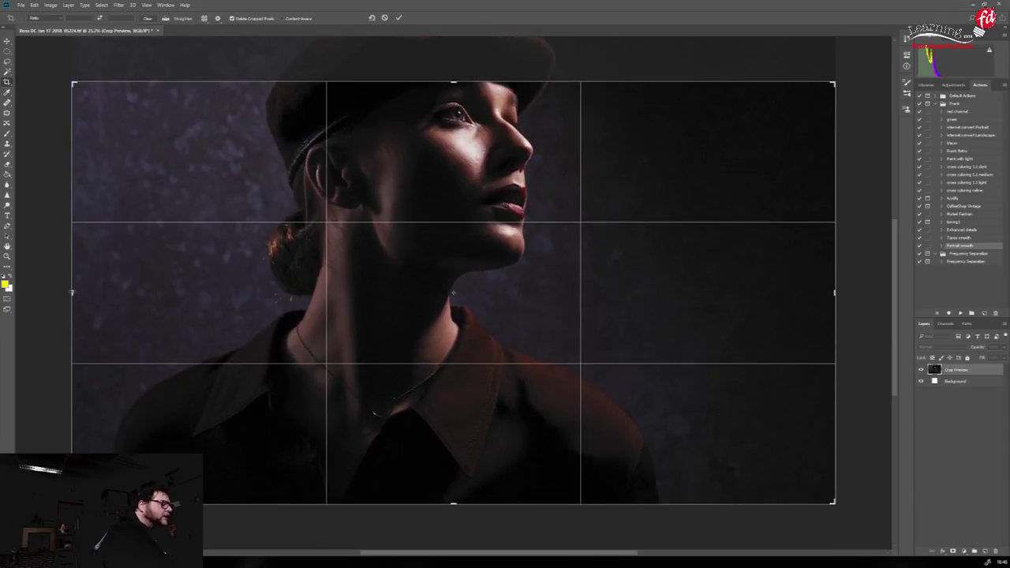
pyautogui.moveTo(72, 293); pyautogui.dragTo(187, 312)
pyautogui.press('Return')
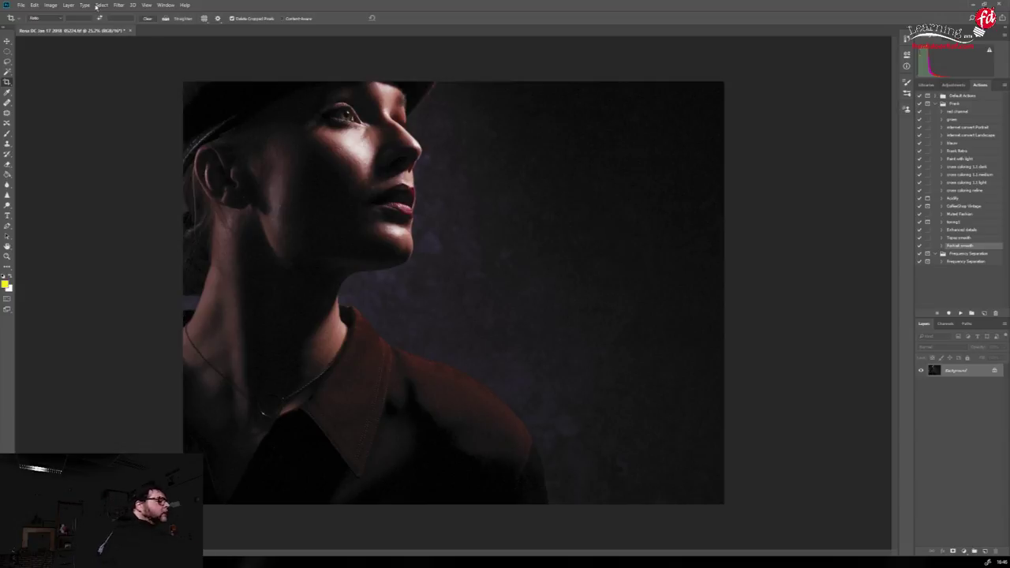
pyautogui.click(70, 6)
pyautogui.click(44, 9)
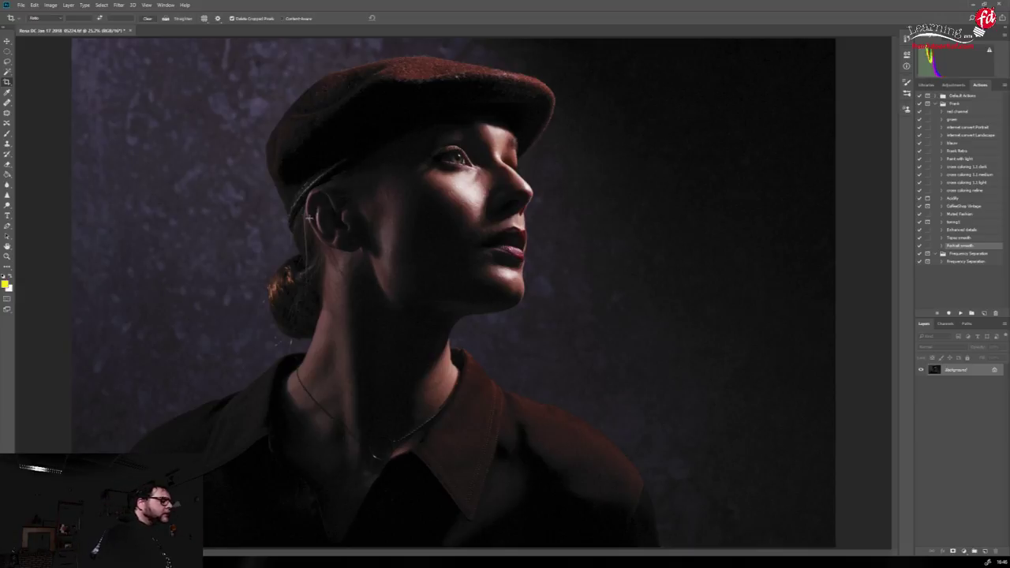
# Duplicate the background layer and remove the bright stray hairs hanging behind the ear with the Healing Brush
pyautogui.hotkey('ctrl', '1')
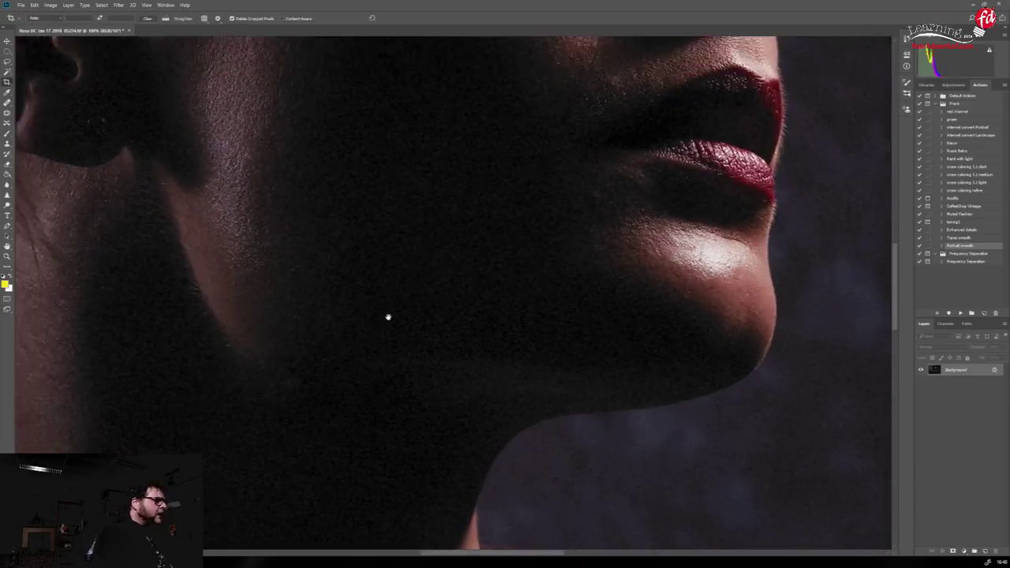
pyautogui.moveTo(387, 315); pyautogui.dragTo(646, 436)
pyautogui.scroll(-3, 646, 436)
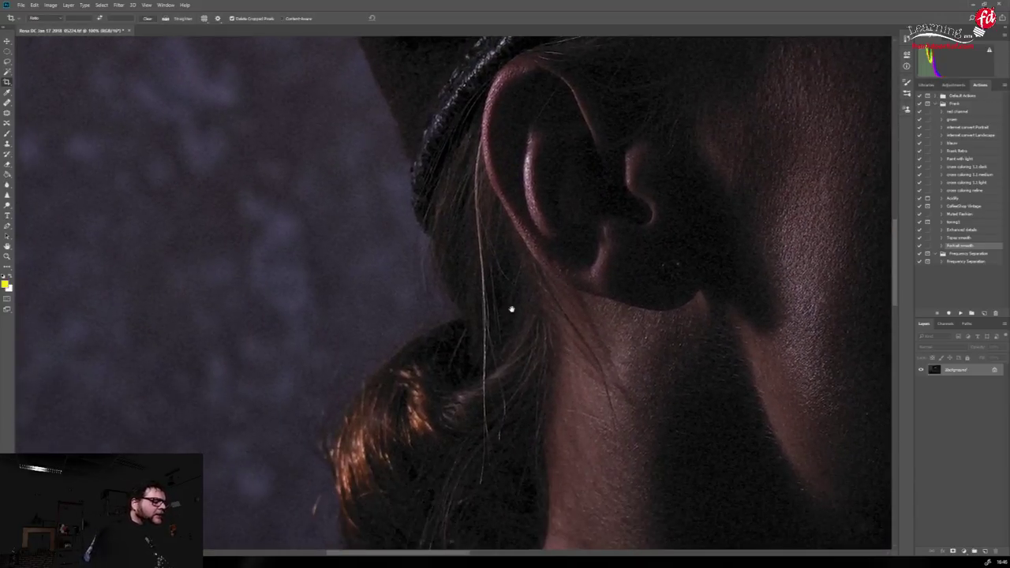
pyautogui.click(8, 104)
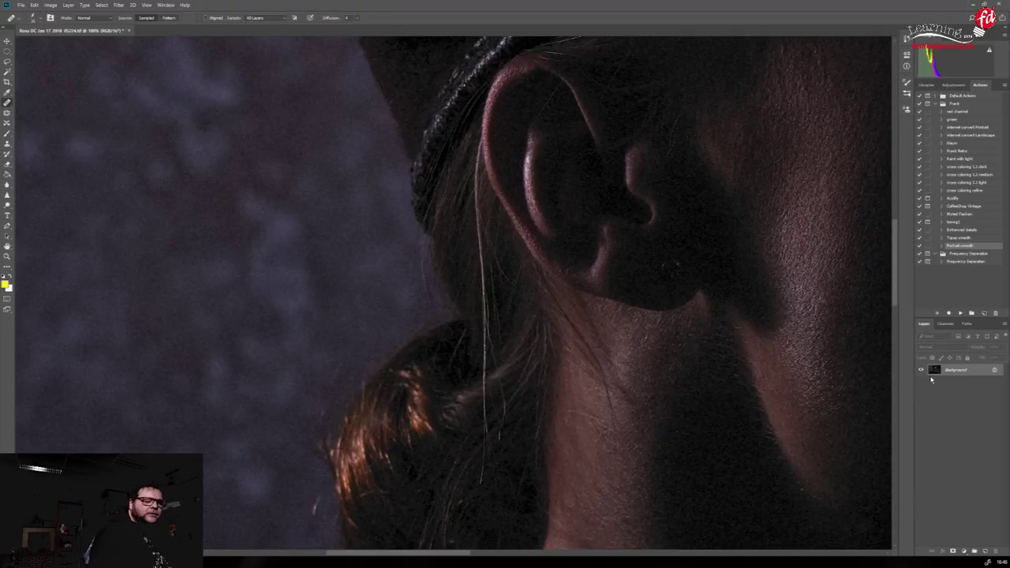
pyautogui.hotkey('ctrl', 'j')
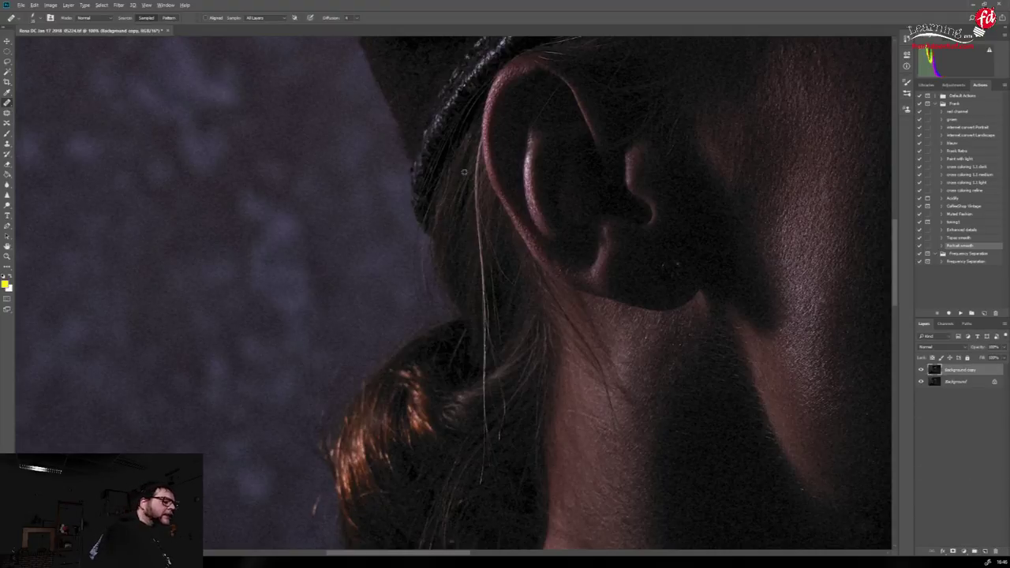
pyautogui.moveTo(476, 183)
pyautogui.mouseDown()
pyautogui.moveTo(492, 388)
pyautogui.moveTo(484, 356)
pyautogui.moveTo(480, 472)
pyautogui.mouseUp()
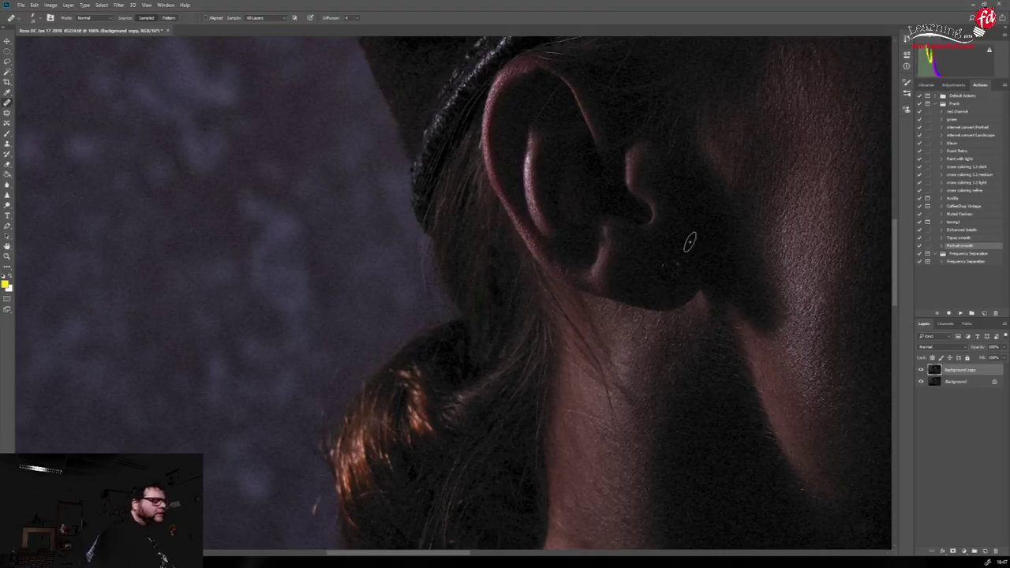
# Flatten the retouched profile portrait into a single layer and close its file
pyautogui.click(146, 5)
pyautogui.click(165, 95)
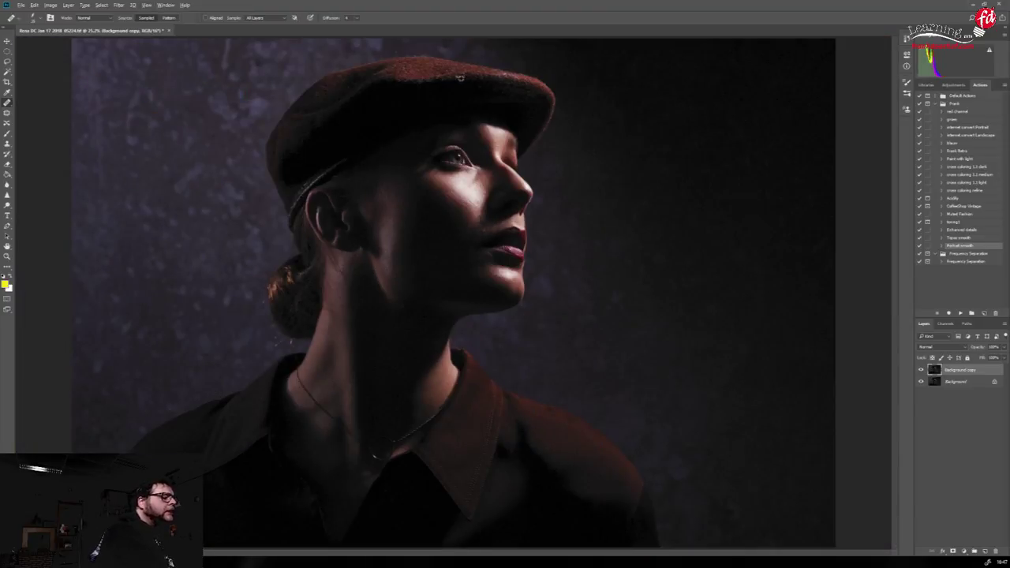
pyautogui.click(26, 5)
pyautogui.click(36, 74)
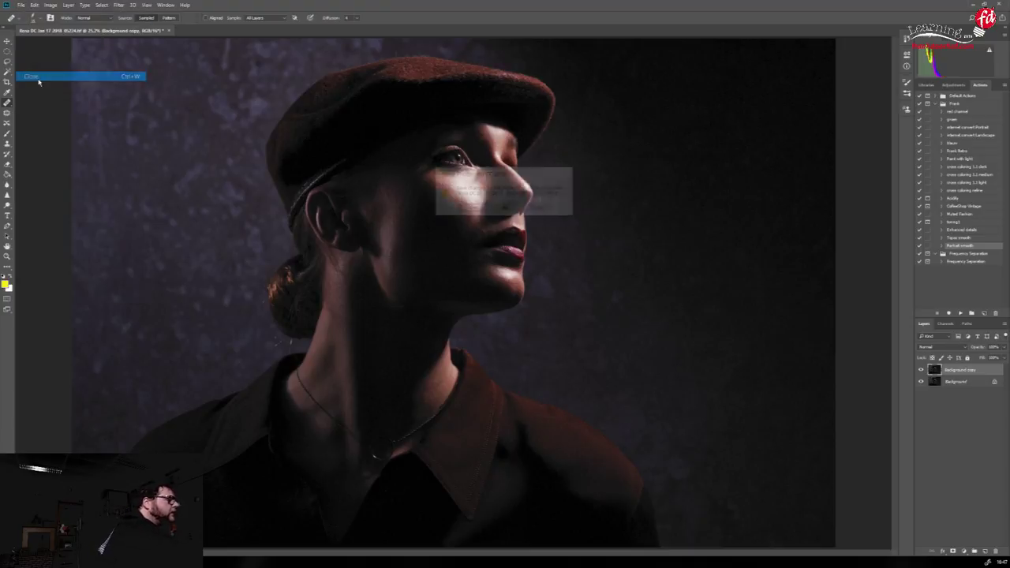
pyautogui.click(474, 210)
pyautogui.click(580, 176)
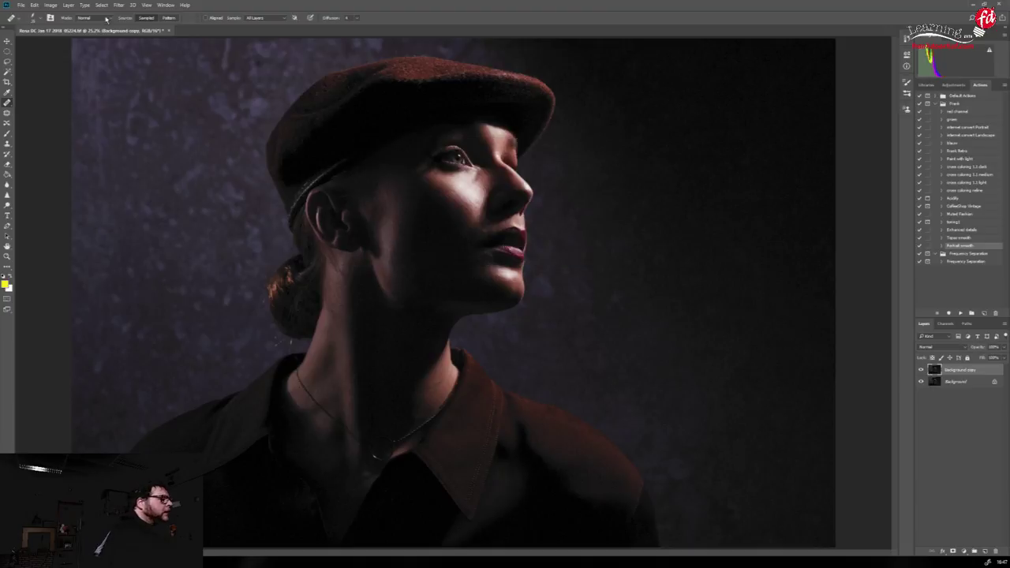
pyautogui.click(71, 5)
pyautogui.click(87, 374)
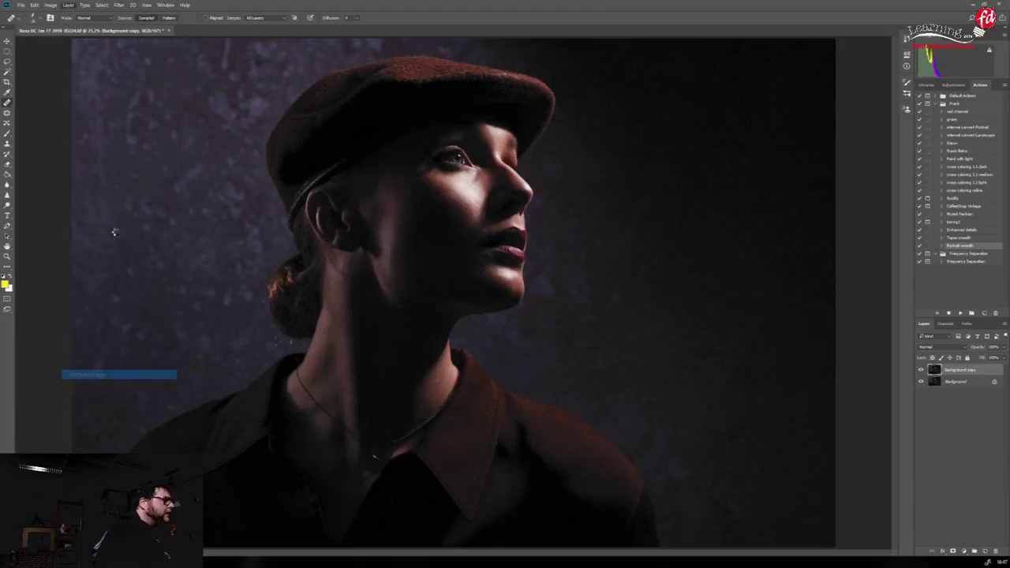
pyautogui.click(22, 4)
pyautogui.click(38, 76)
pyautogui.click(505, 208)
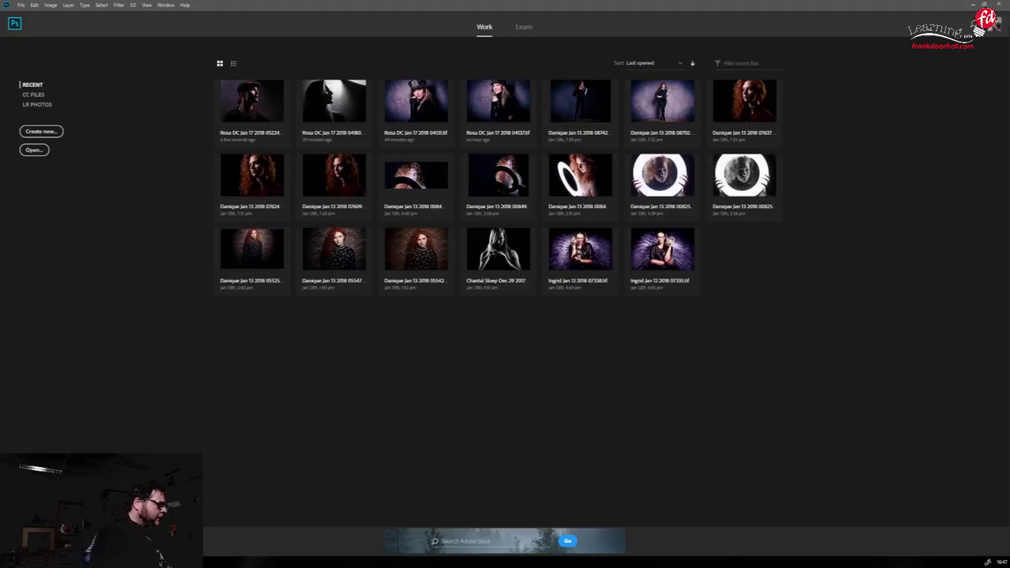
# Switch to Capture One, open the front-facing cap portrait in Photoshop, and run the Portrait smooth action on it
pyautogui.hotkey('alt', 'Tab')
pyautogui.click(305, 511)
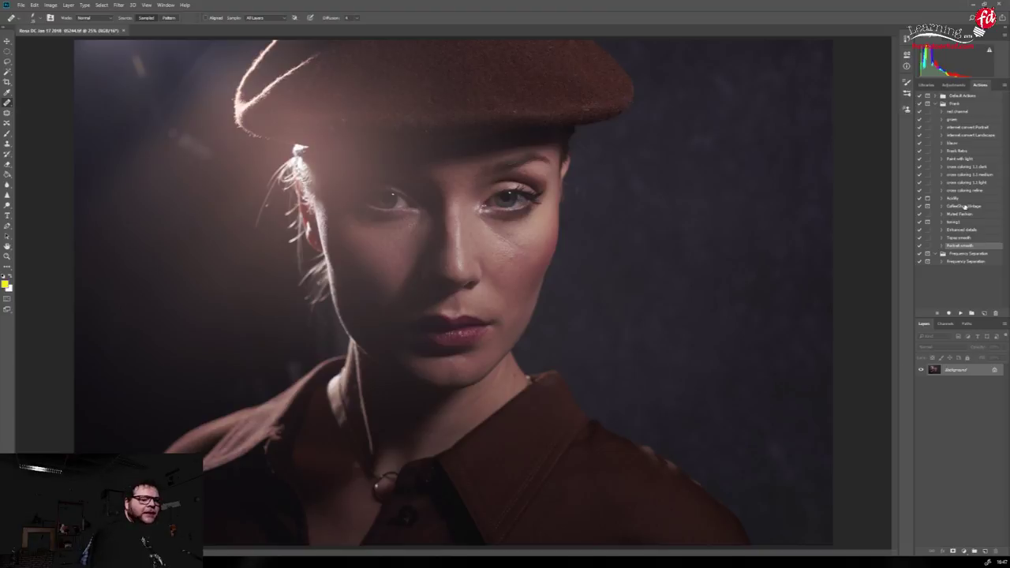
pyautogui.click(960, 312)
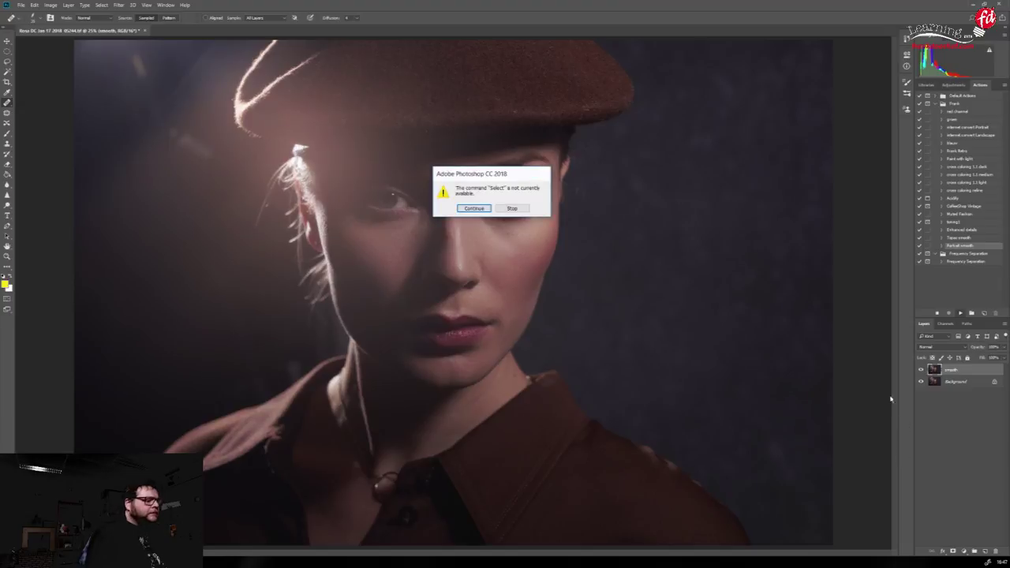
pyautogui.click(474, 208)
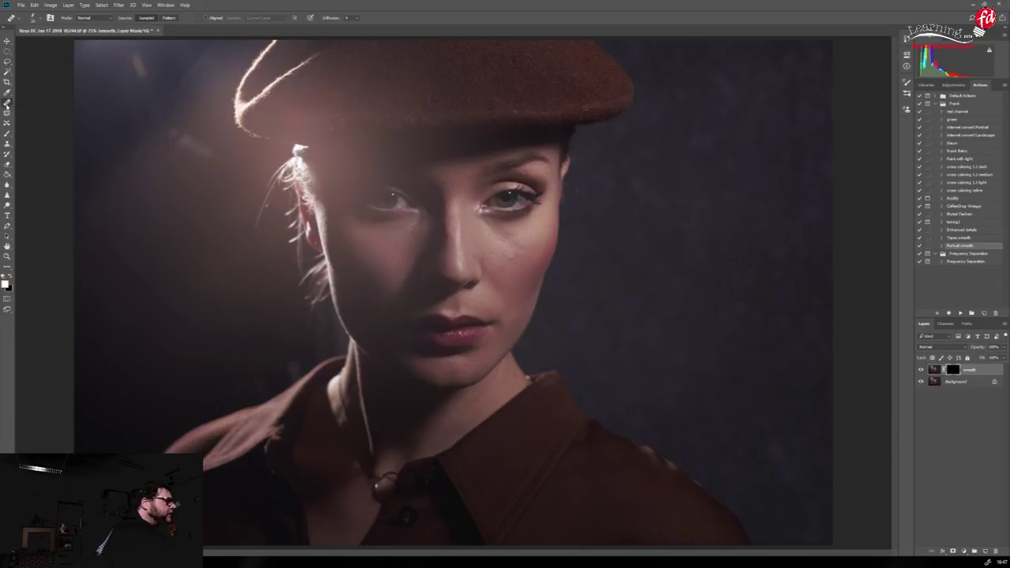
# Paint the skin smoothing onto the lit and shadowed sides of the face through the smooth layer's mask, then flatten the image
pyautogui.click(7, 133)
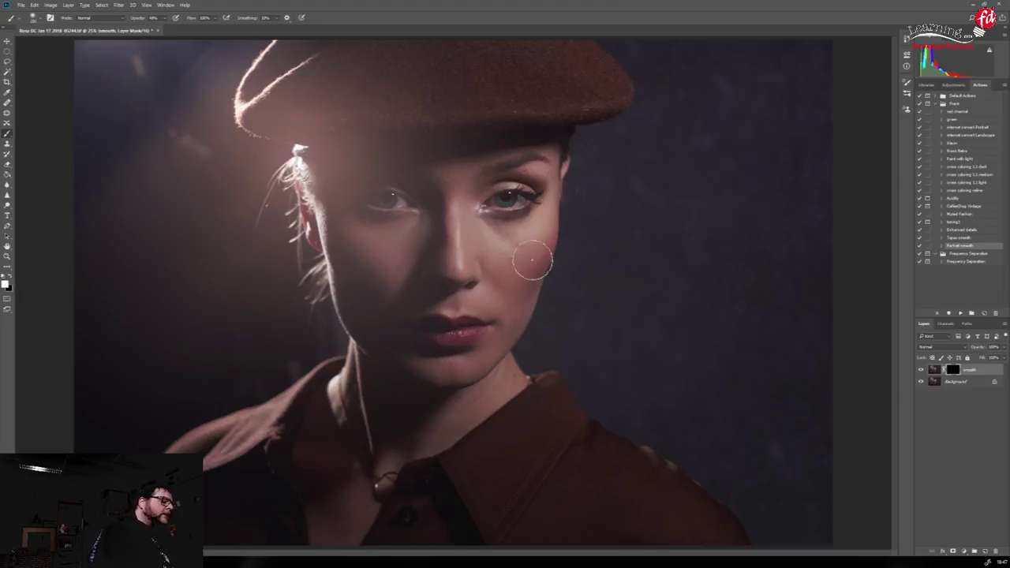
pyautogui.moveTo(532, 261)
pyautogui.mouseDown()
pyautogui.moveTo(553, 248)
pyautogui.moveTo(453, 169)
pyautogui.moveTo(568, 150)
pyautogui.moveTo(523, 166)
pyautogui.mouseUp()
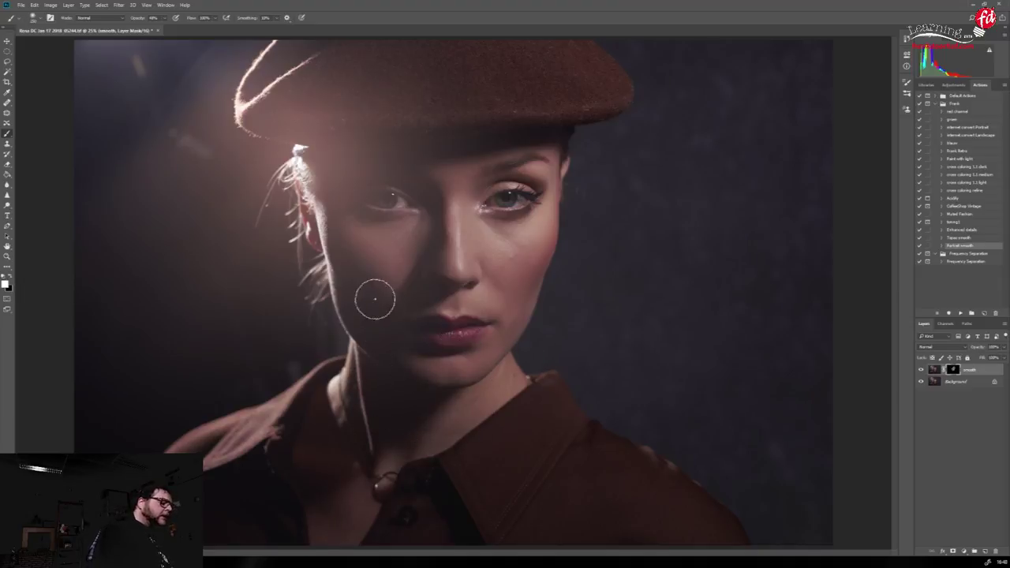
pyautogui.moveTo(374, 293)
pyautogui.mouseDown()
pyautogui.moveTo(337, 244)
pyautogui.moveTo(331, 208)
pyautogui.mouseUp()
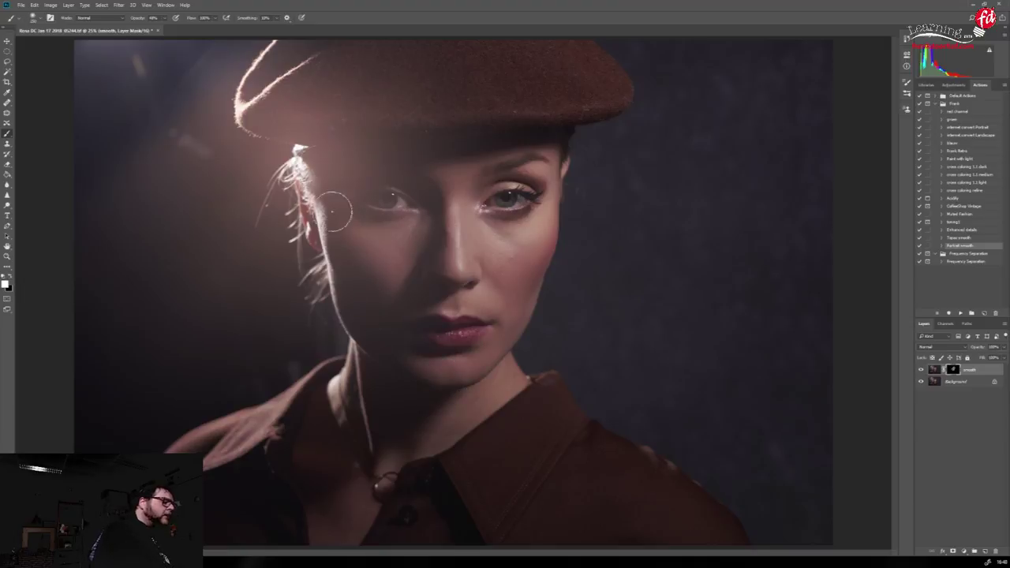
pyautogui.click(69, 5)
pyautogui.click(87, 374)
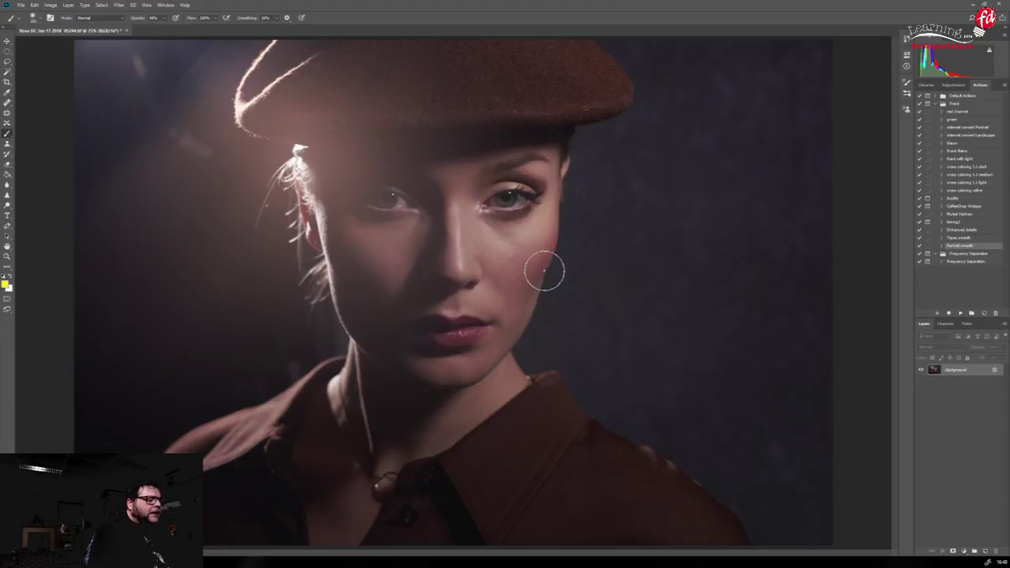
# Duplicate the background layer and soften the skin below the brightly lit eye with the Clone Stamp at 10% opacity
pyautogui.moveTo(935, 371); pyautogui.dragTo(985, 551)
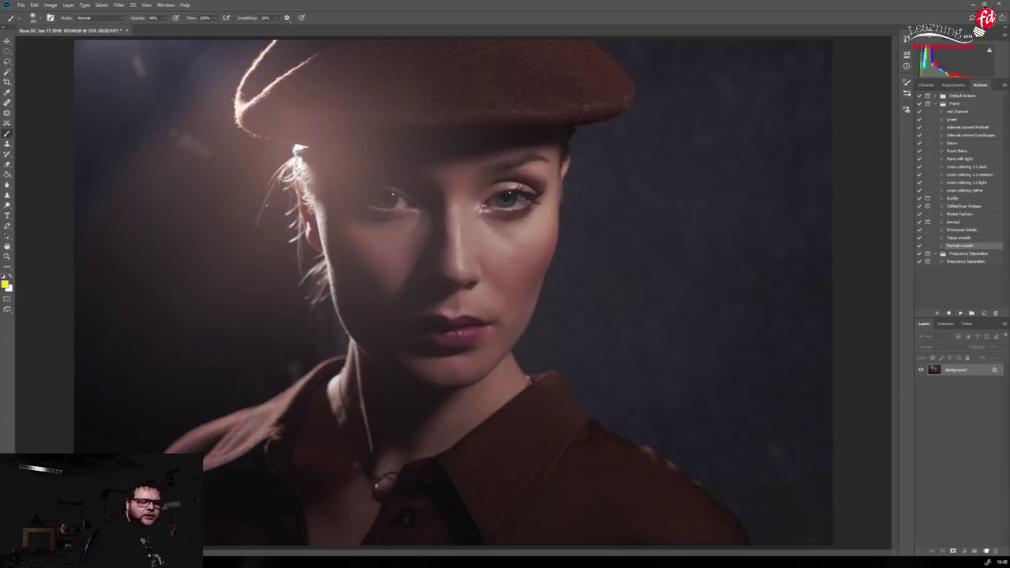
pyautogui.press('j')
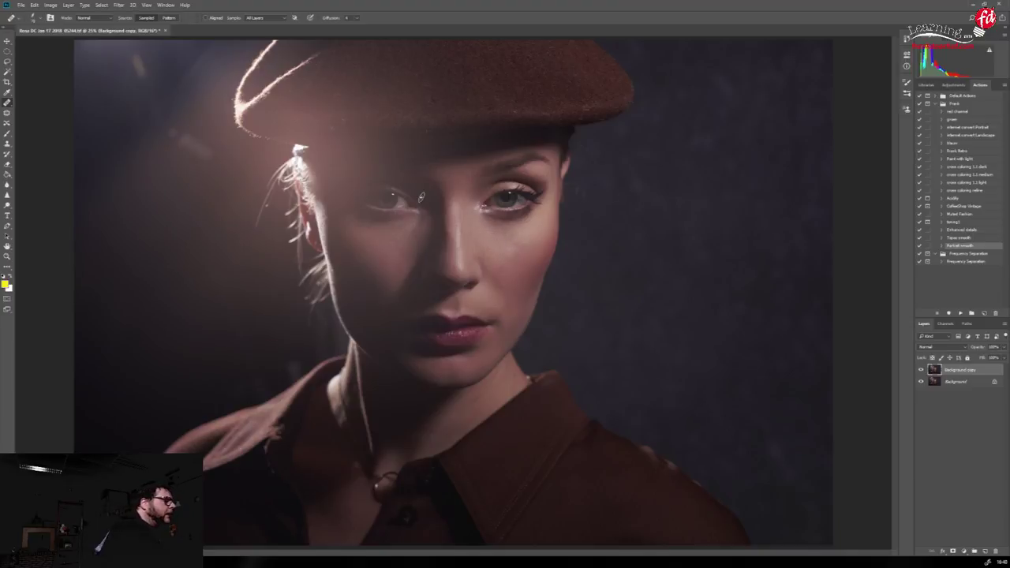
pyautogui.press('s')
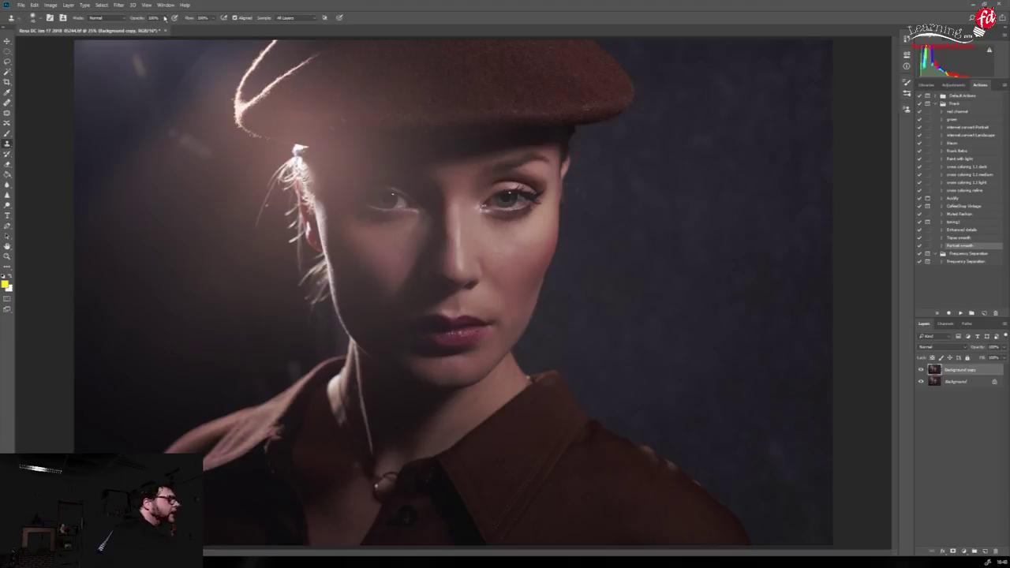
pyautogui.hotkey('ctrl', 's')
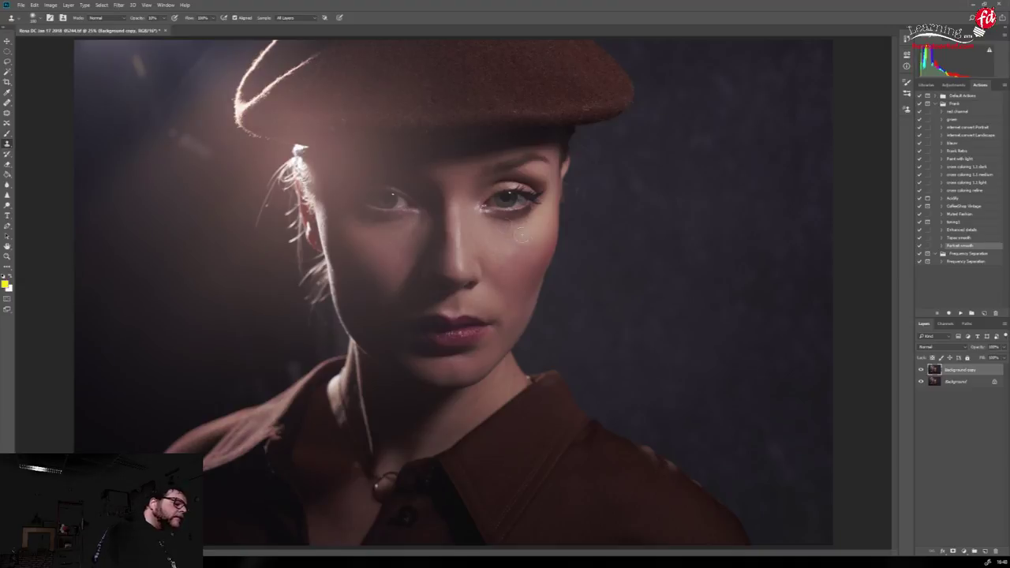
# Compare the retouched copy with the original, lower the copy's opacity to 49%, and flatten the image
pyautogui.click(921, 370)
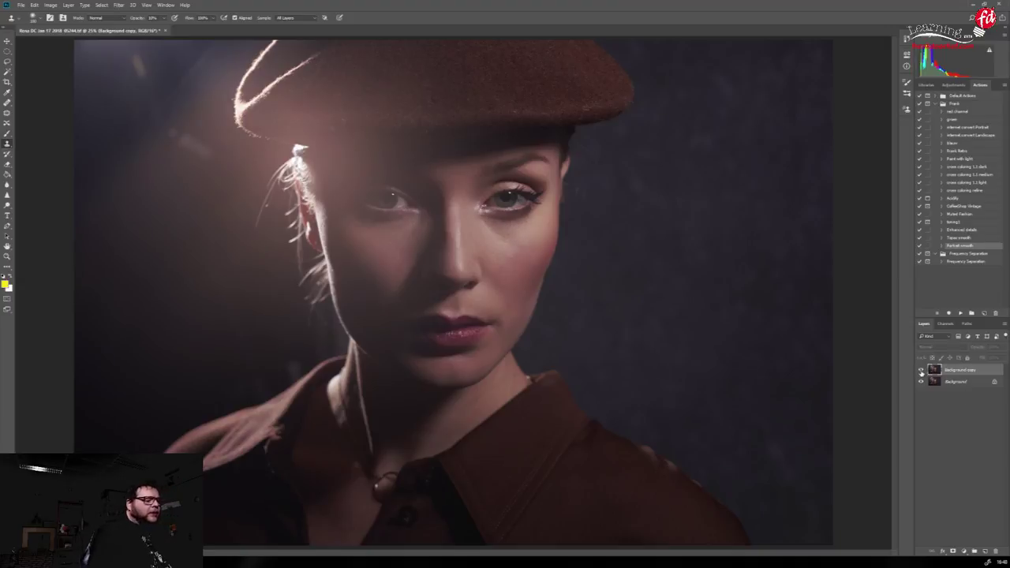
pyautogui.click(921, 370)
pyautogui.moveTo(1005, 349); pyautogui.dragTo(982, 358)
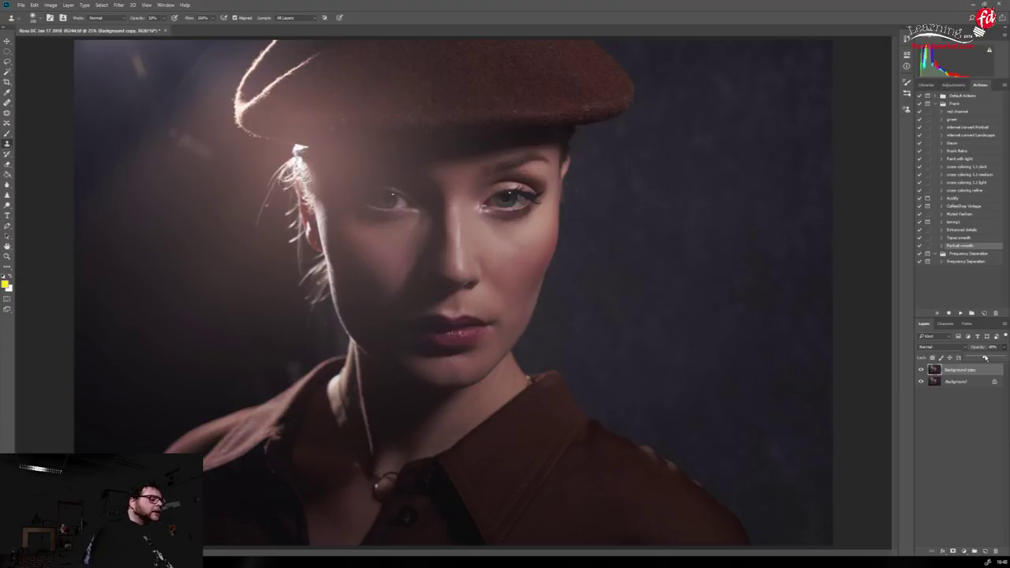
pyautogui.moveTo(985, 357); pyautogui.dragTo(985, 357)
pyautogui.click(68, 5)
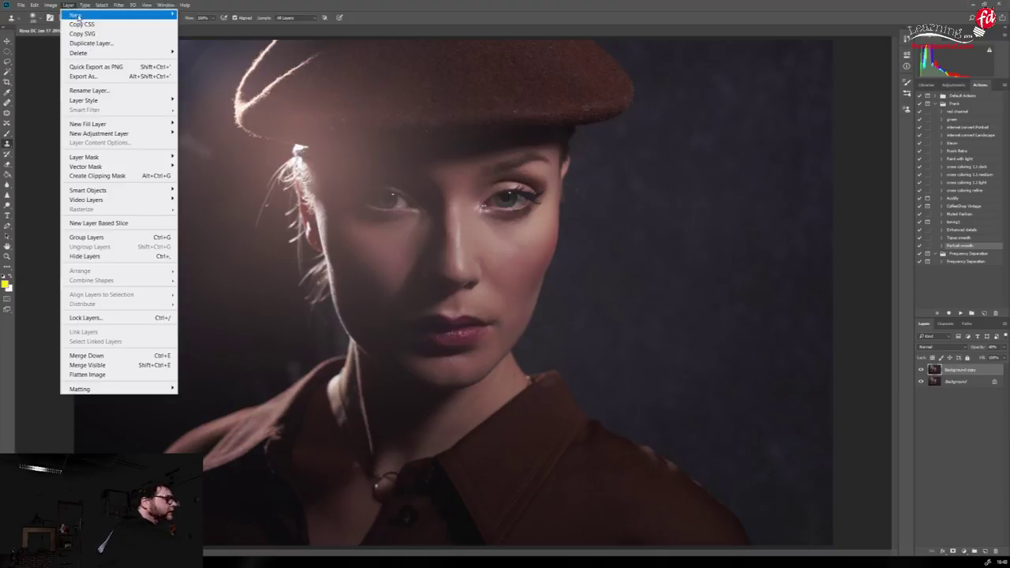
pyautogui.click(99, 373)
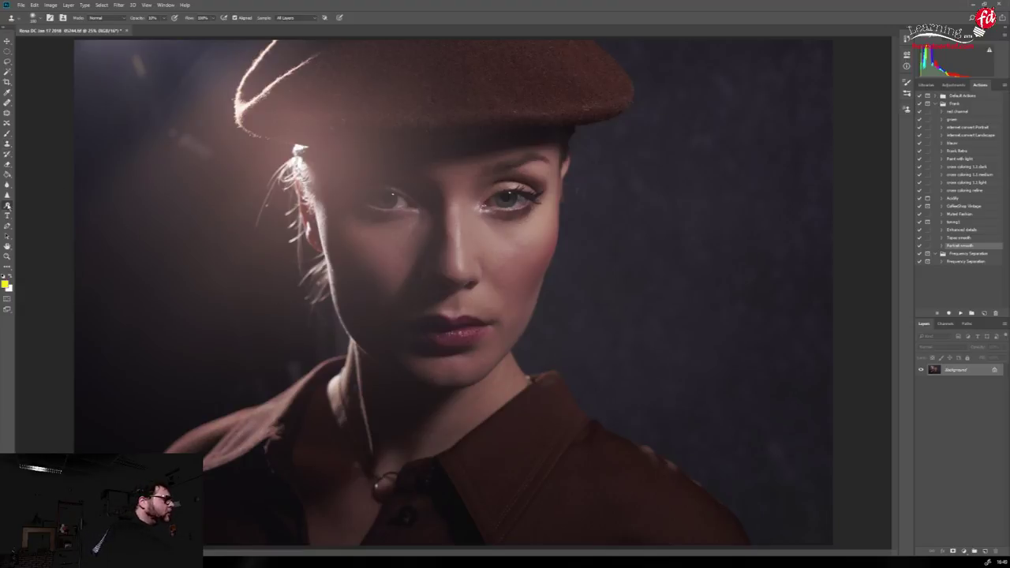
# Brighten the irises of both eyes with the Dodge tool set to Midtones at 10% exposure
pyautogui.click(8, 204)
pyautogui.hotkey('ctrl', '1')
pyautogui.moveTo(626, 163); pyautogui.dragTo(591, 356)
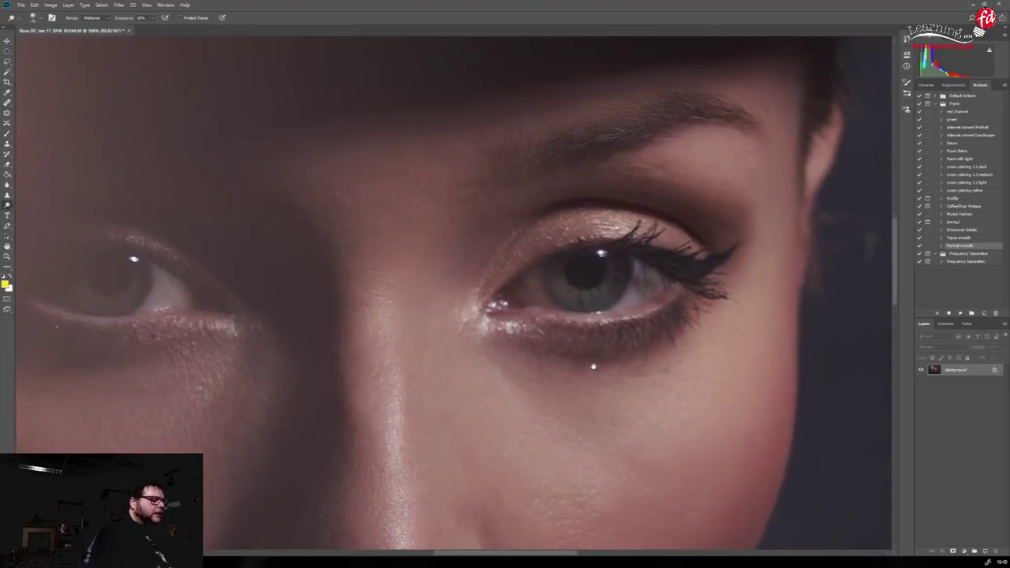
pyautogui.moveTo(621, 274)
pyautogui.mouseDown()
pyautogui.moveTo(620, 289)
pyautogui.moveTo(585, 307)
pyautogui.moveTo(635, 261)
pyautogui.moveTo(852, 236)
pyautogui.mouseUp()
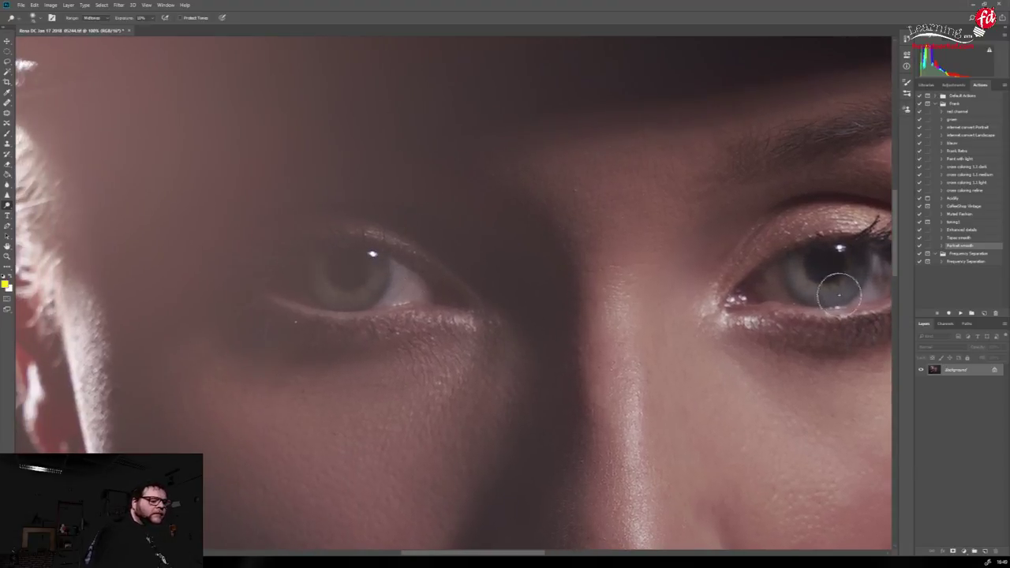
pyautogui.click(146, 5)
pyautogui.click(166, 95)
# Open the portrait in the Alien Skin Exposure filter with the pop without color shift preset applied
pyautogui.click(118, 5)
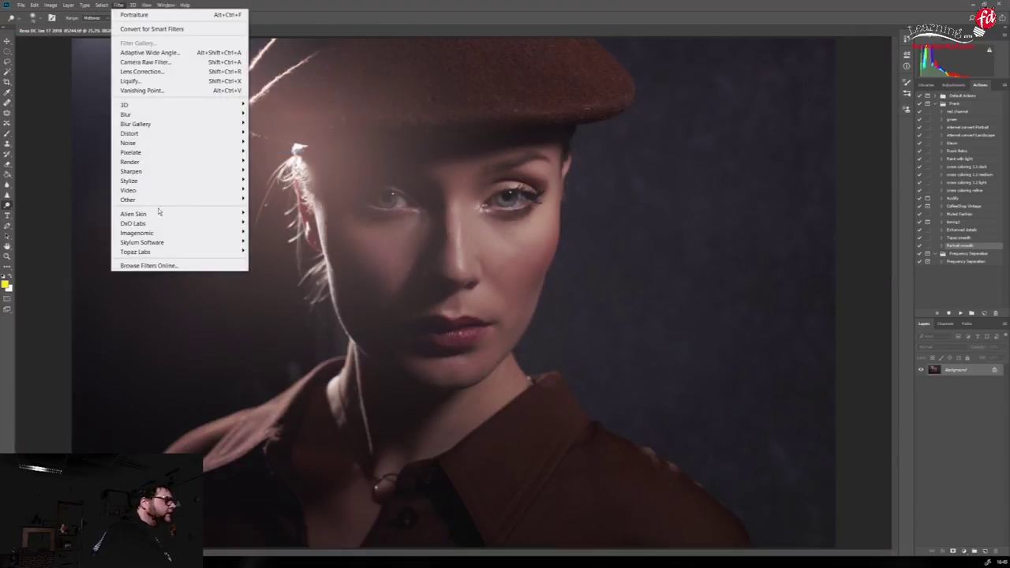
pyautogui.moveTo(160, 213)
pyautogui.click(94, 224)
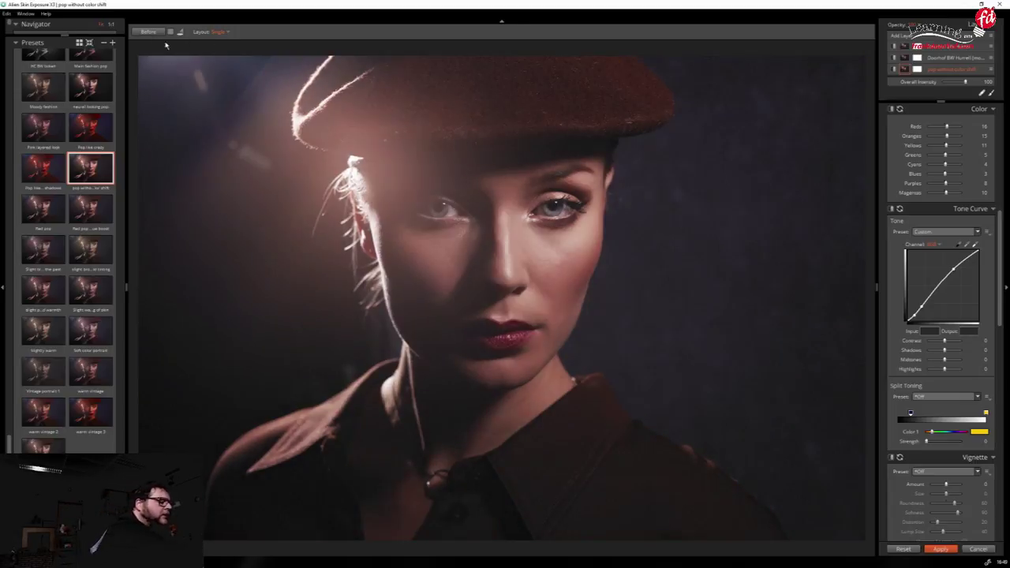
# Enable a Light Effect overlay, preview several corner, side and streaky light leaks, and choose Streaky Yellow Orange
pyautogui.moveTo(997, 272); pyautogui.dragTo(1007, 371)
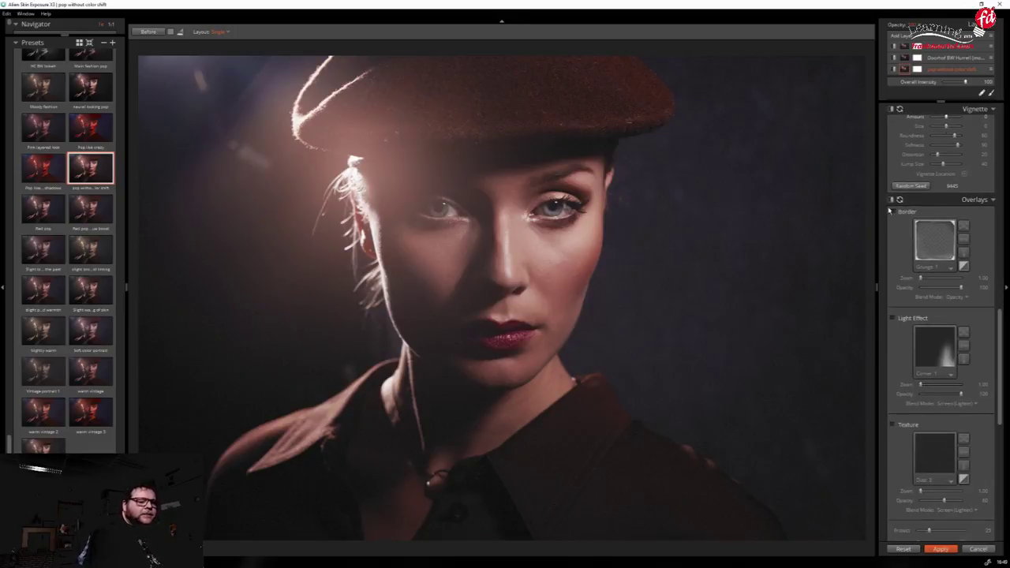
pyautogui.click(893, 318)
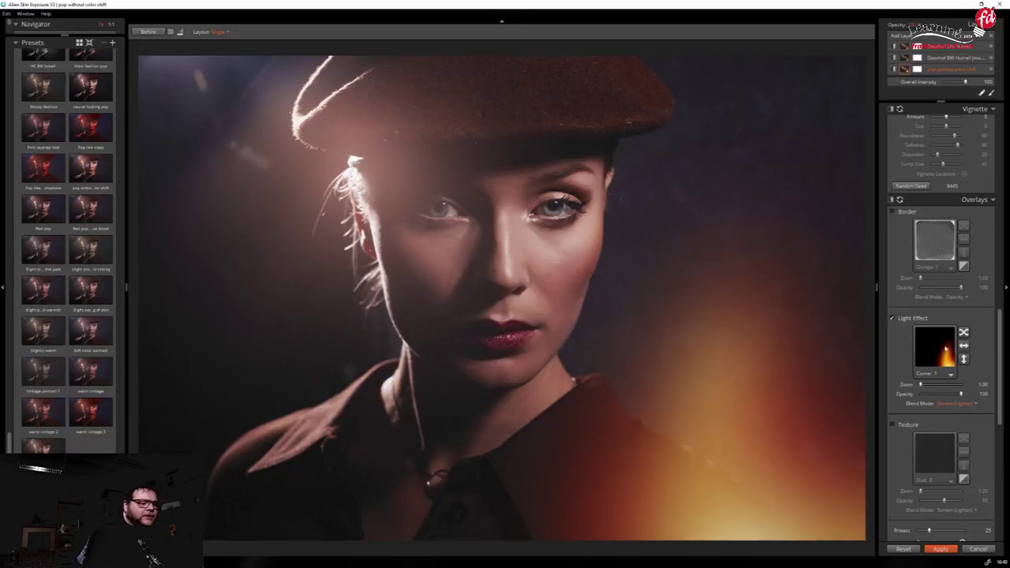
pyautogui.click(952, 377)
pyautogui.click(920, 157)
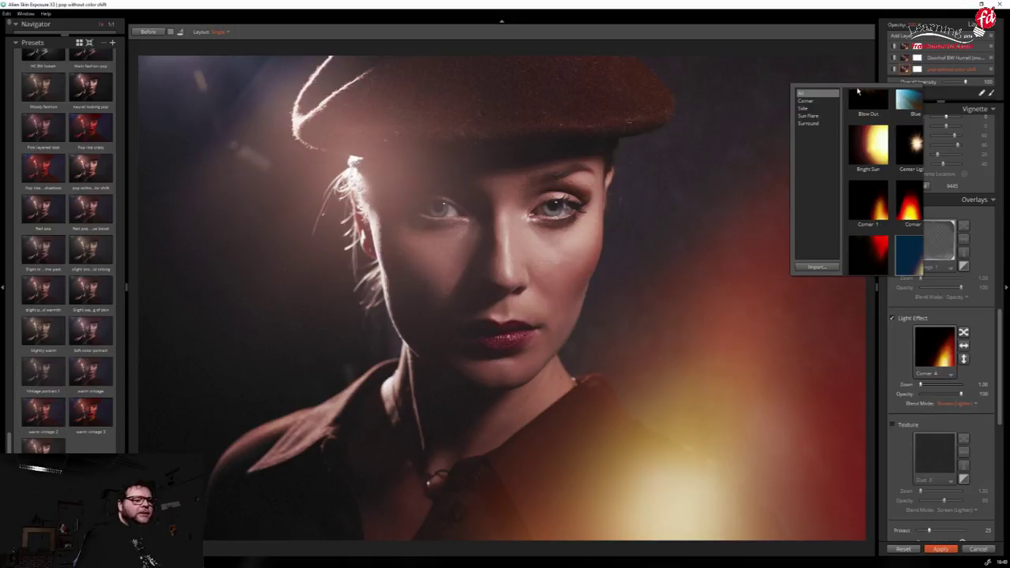
pyautogui.scroll(1, 846, 98)
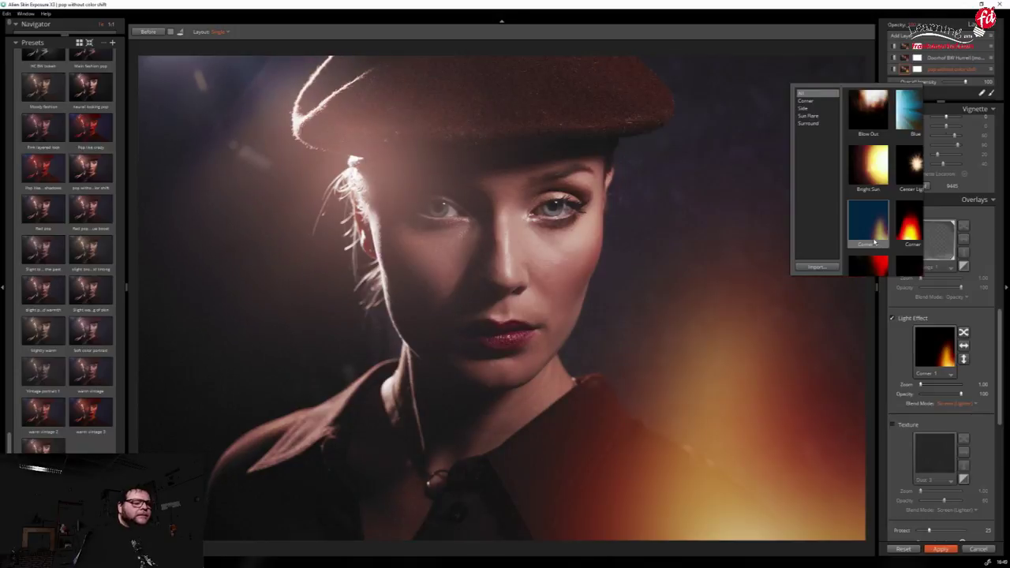
pyautogui.scroll(-5, 875, 236)
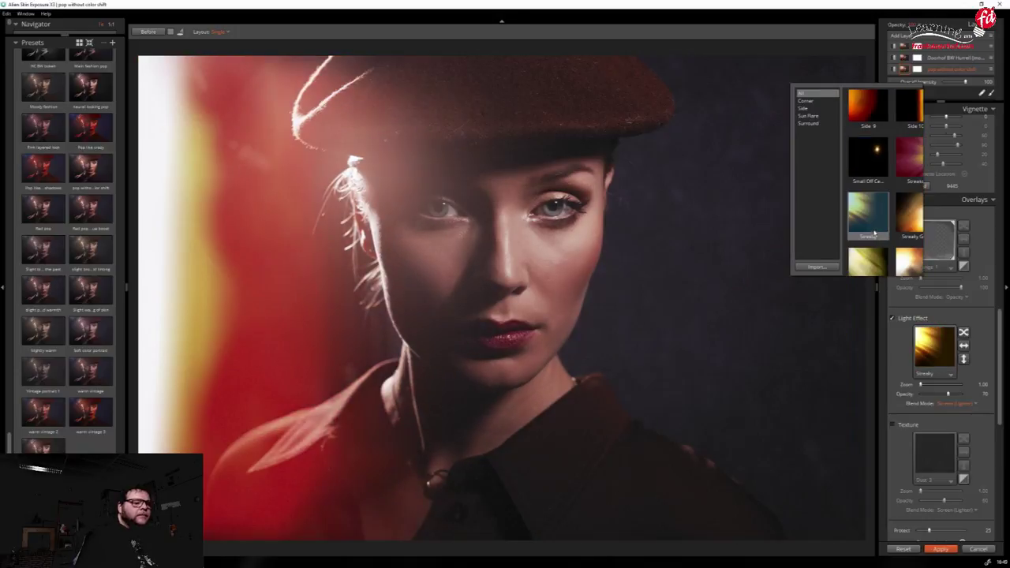
pyautogui.scroll(-3, 874, 233)
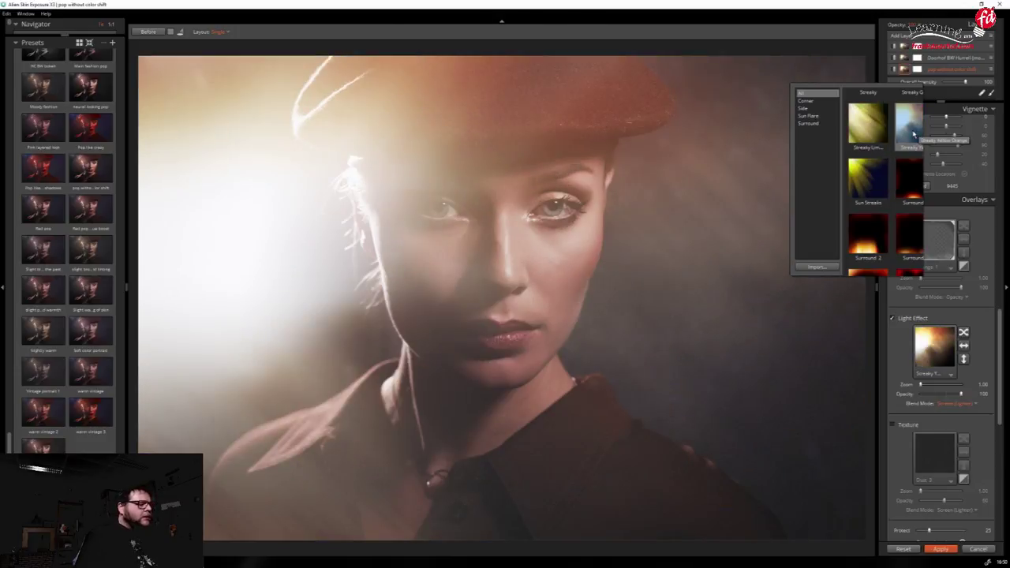
pyautogui.click(914, 134)
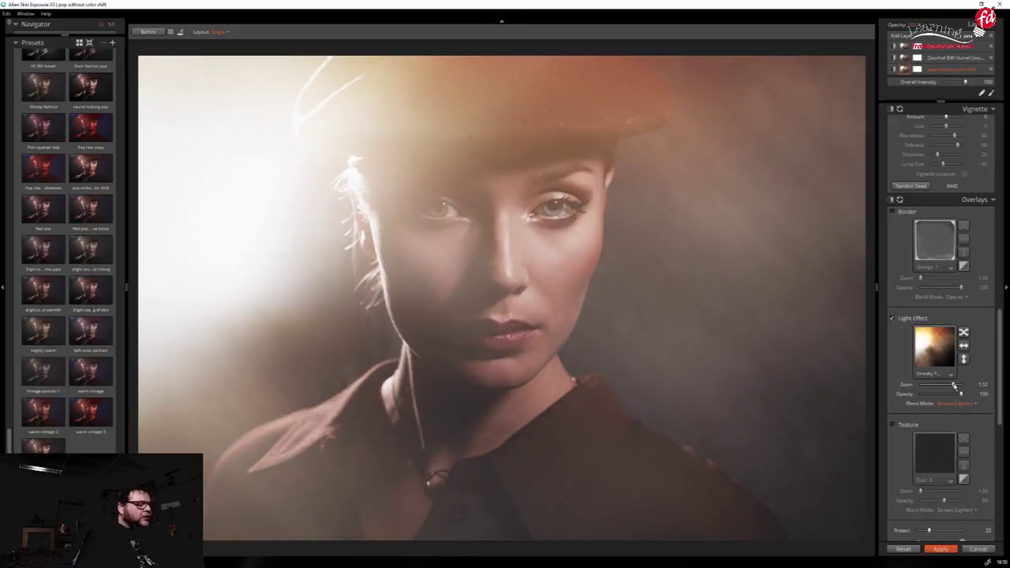
# Set the light effect's opacity to 76 and its blend mode to Multiply (Darken), and compare the portrait with and without it
pyautogui.moveTo(953, 386)
pyautogui.mouseDown()
pyautogui.moveTo(919, 386)
pyautogui.moveTo(936, 395)
pyautogui.moveTo(920, 394)
pyautogui.moveTo(952, 392)
pyautogui.mouseUp()
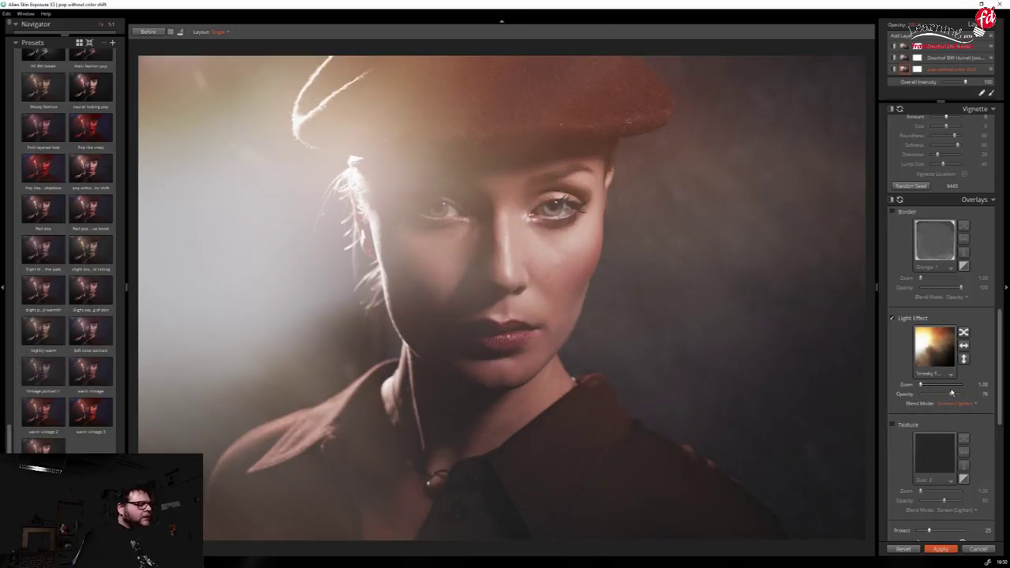
pyautogui.click(955, 403)
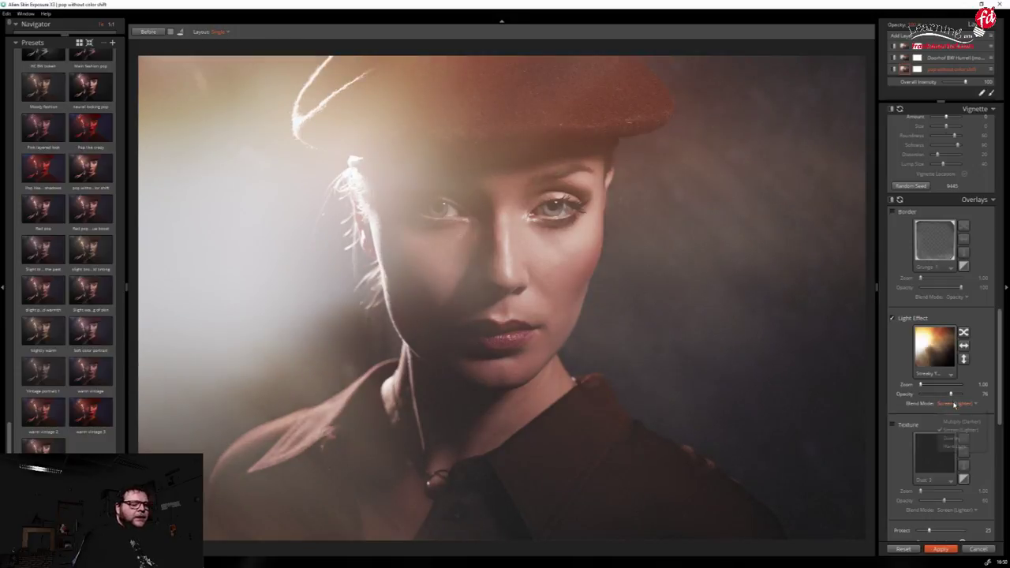
pyautogui.click(959, 427)
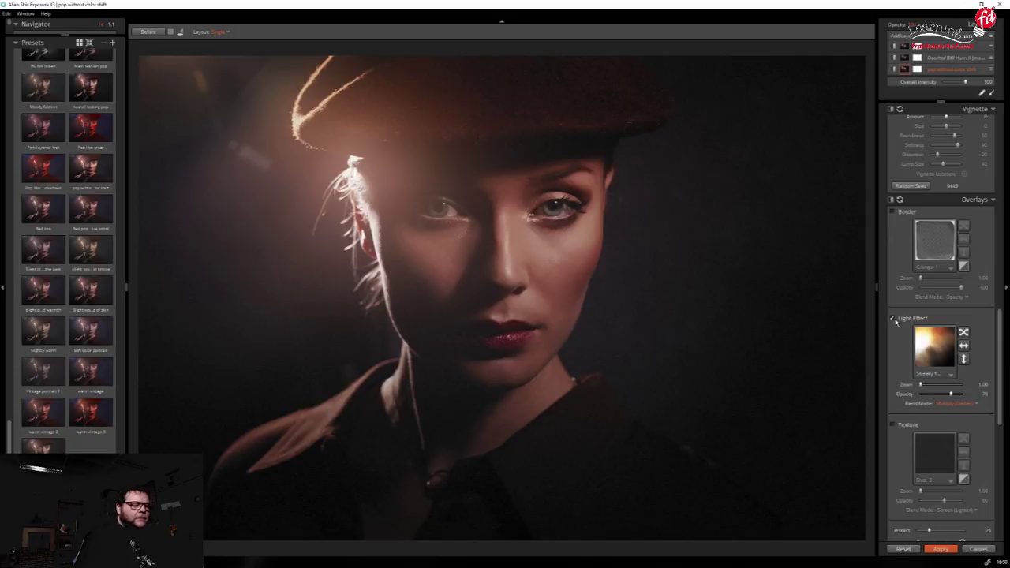
pyautogui.click(893, 318)
pyautogui.click(893, 318)
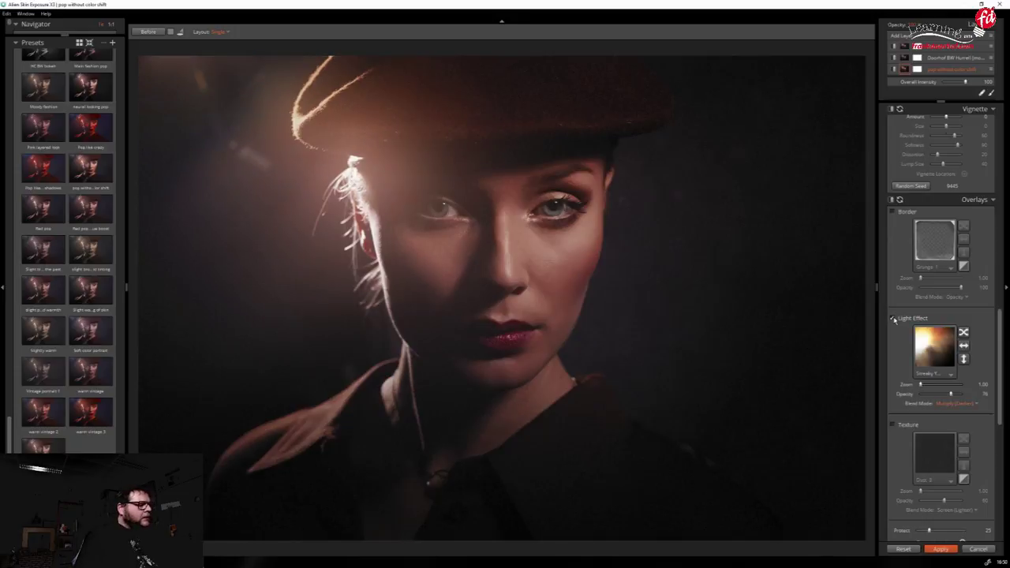
# Preview the Overlay and Hard Light blend modes on the light effect, and set it to Screen (Lighten)
pyautogui.click(955, 403)
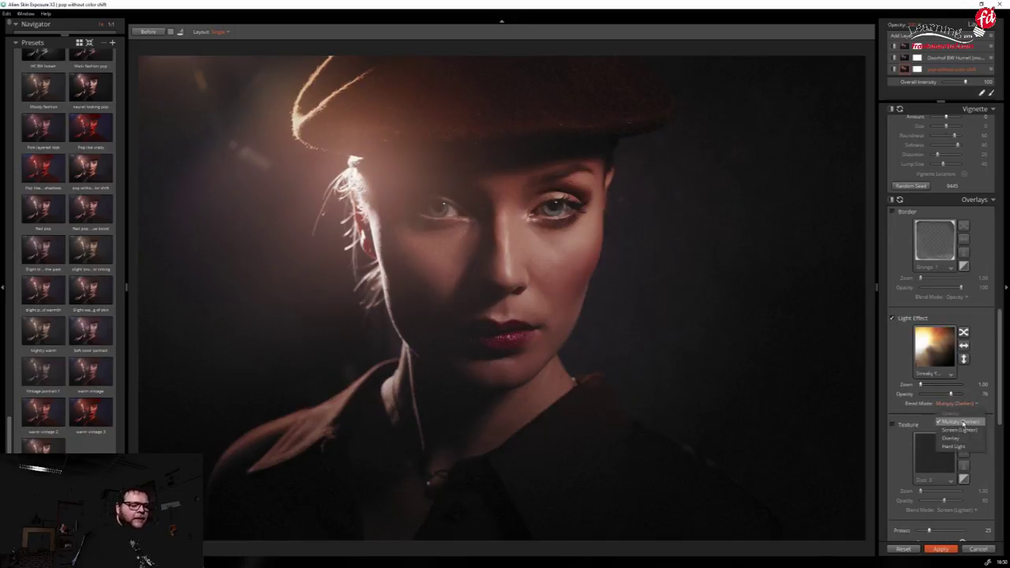
pyautogui.click(960, 439)
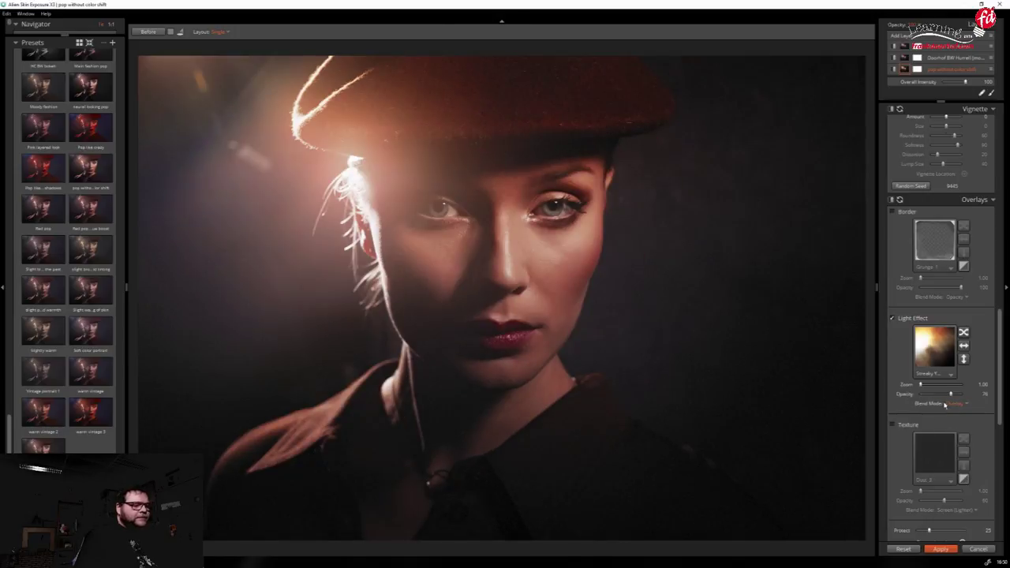
pyautogui.click(959, 404)
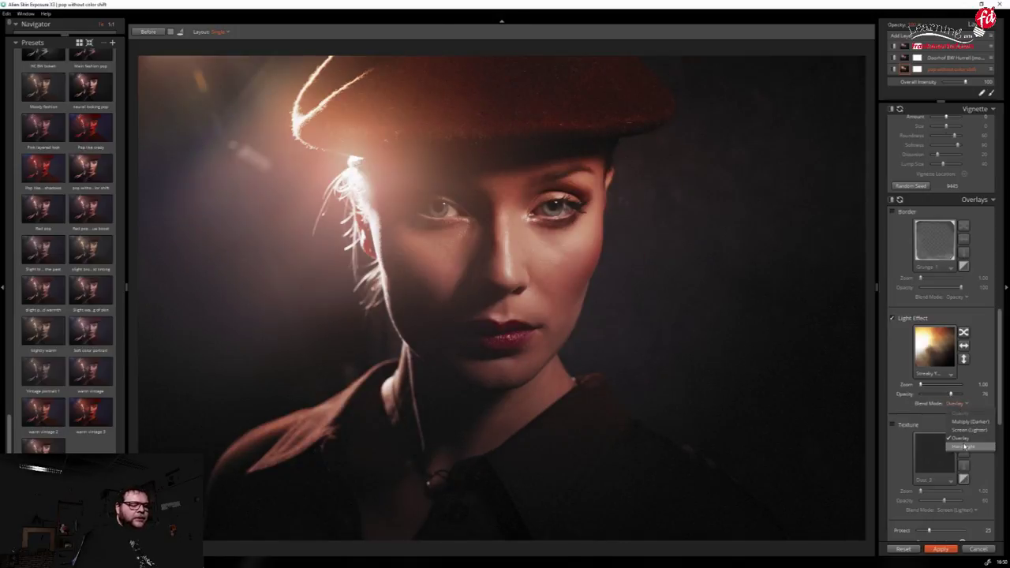
pyautogui.click(965, 447)
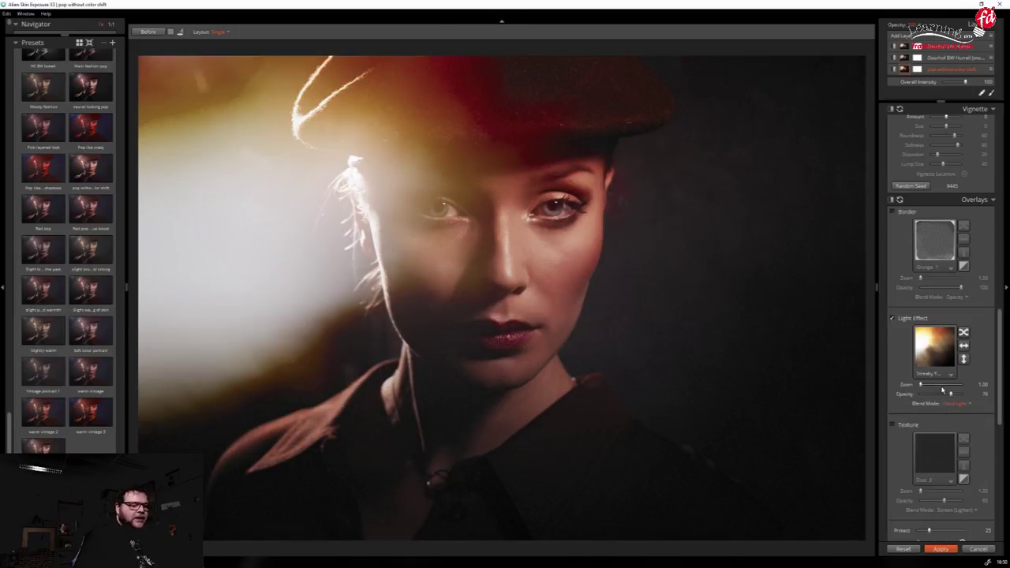
pyautogui.click(958, 404)
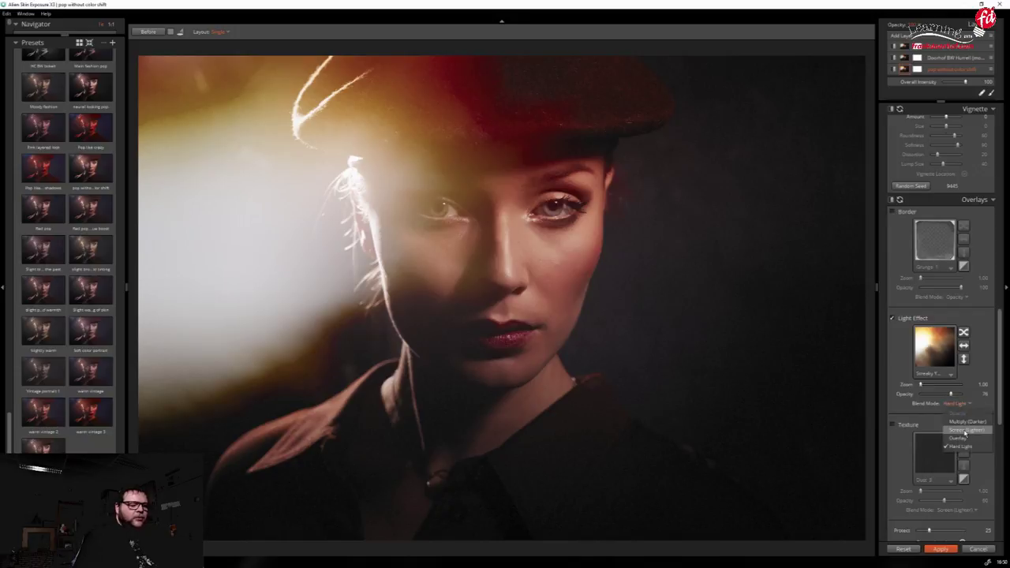
pyautogui.click(966, 430)
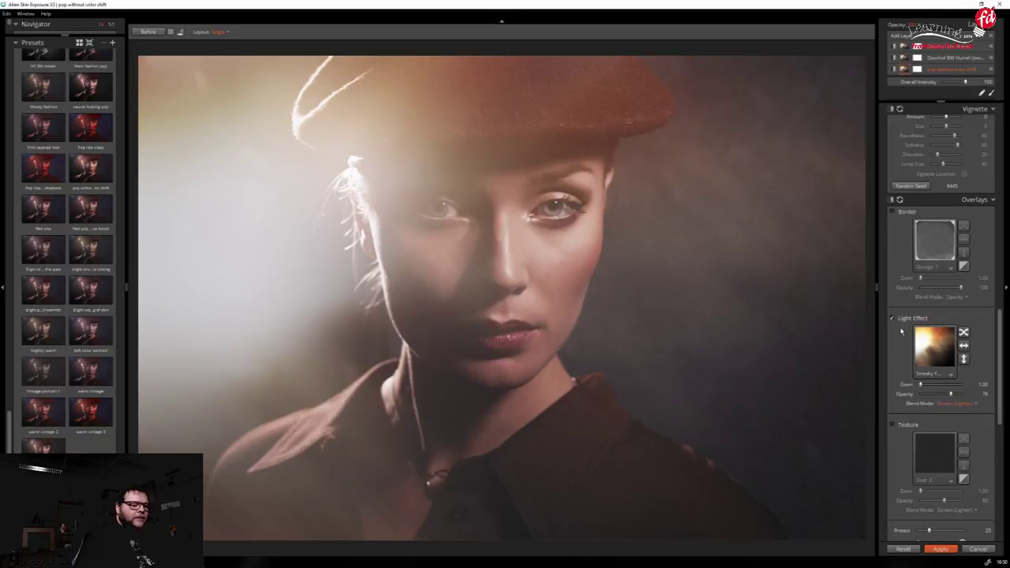
# Compare the portrait with and without the light effect, and lower the effect's opacity slightly
pyautogui.click(892, 319)
pyautogui.click(892, 319)
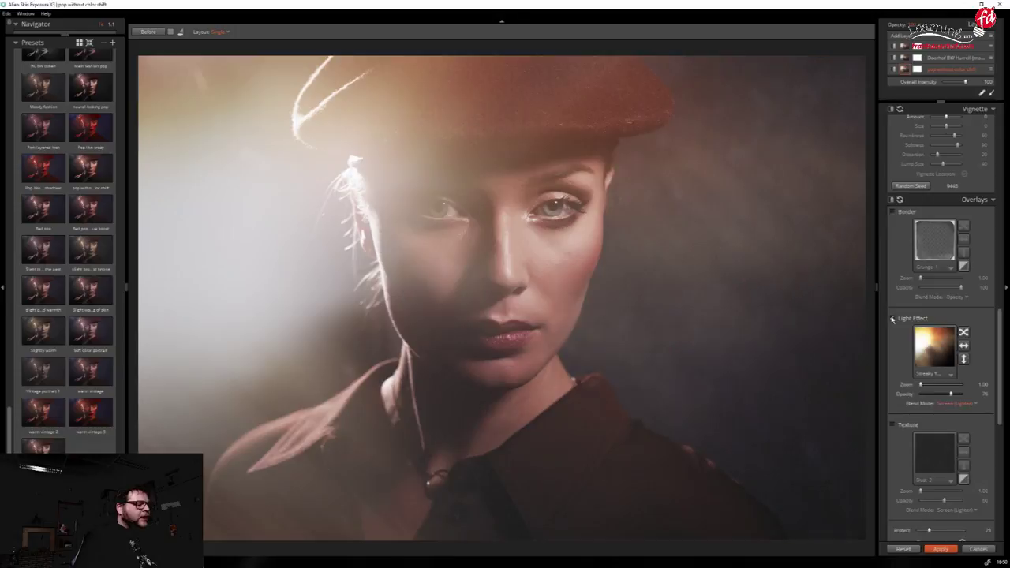
pyautogui.moveTo(953, 395); pyautogui.dragTo(943, 396)
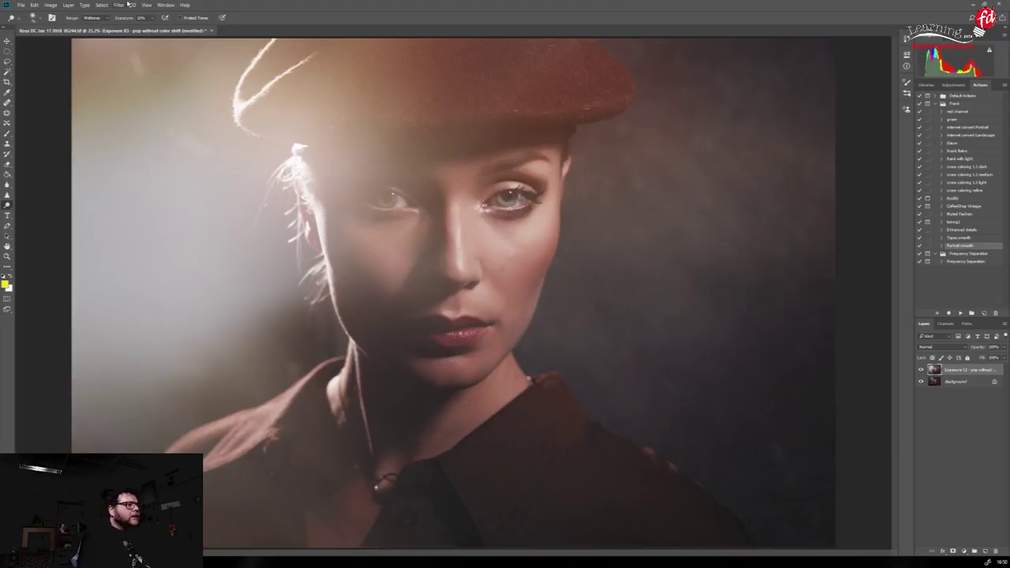
# Flatten the portrait with its Exposure layer, and close the file with its changes saved
pyautogui.click(921, 369)
pyautogui.click(922, 370)
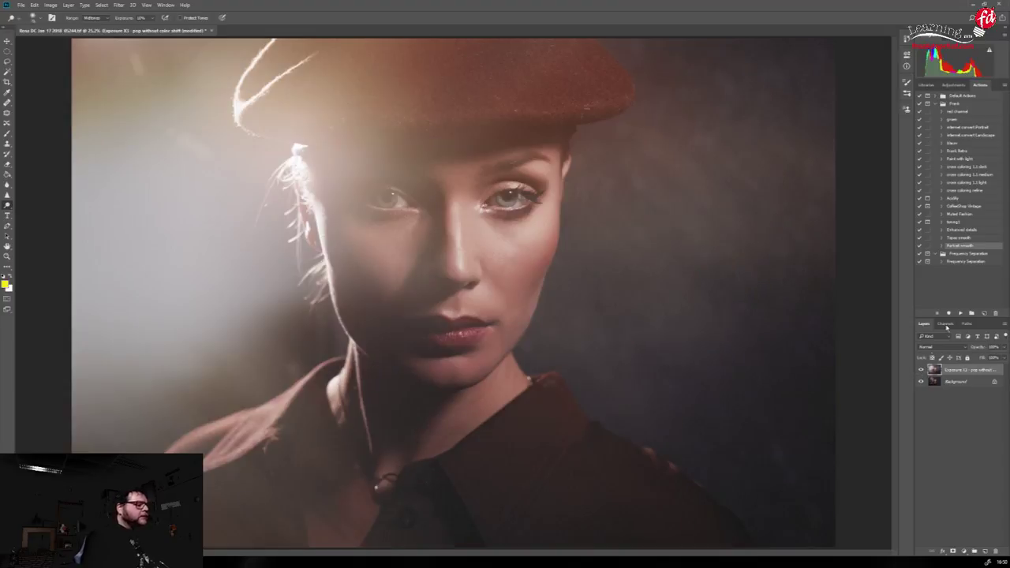
pyautogui.click(68, 6)
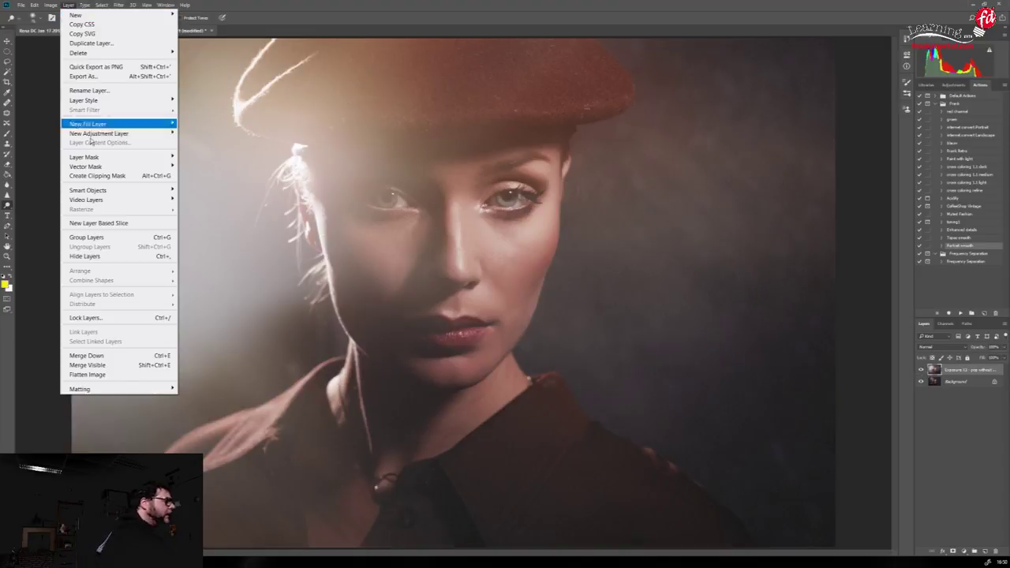
pyautogui.click(87, 374)
pyautogui.click(21, 4)
pyautogui.click(39, 73)
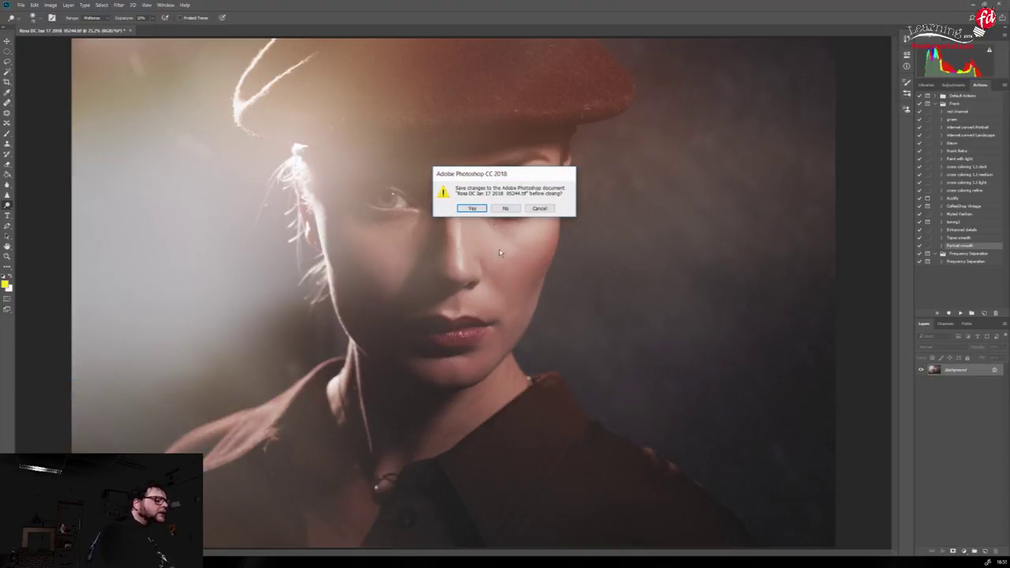
pyautogui.click(472, 208)
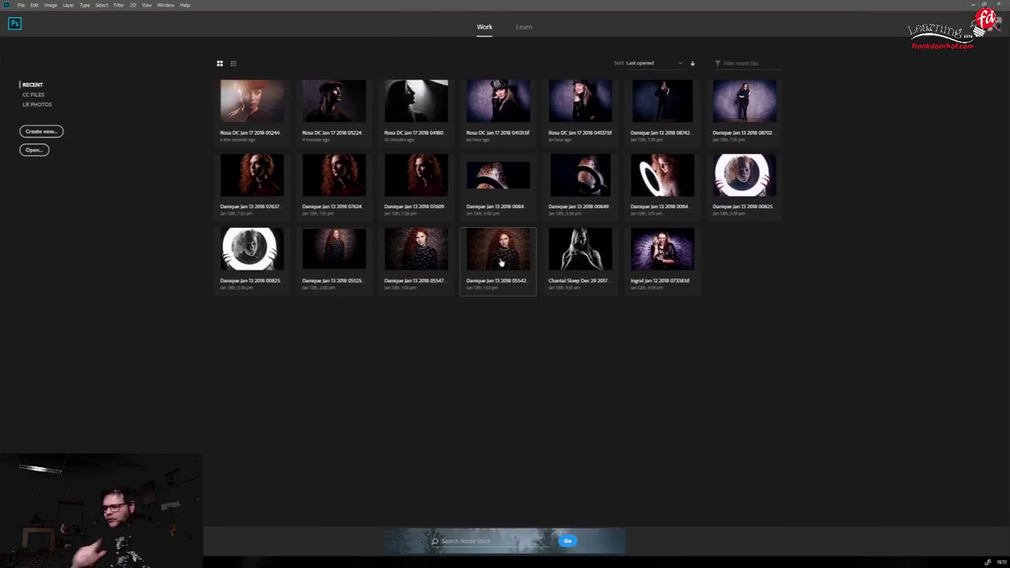
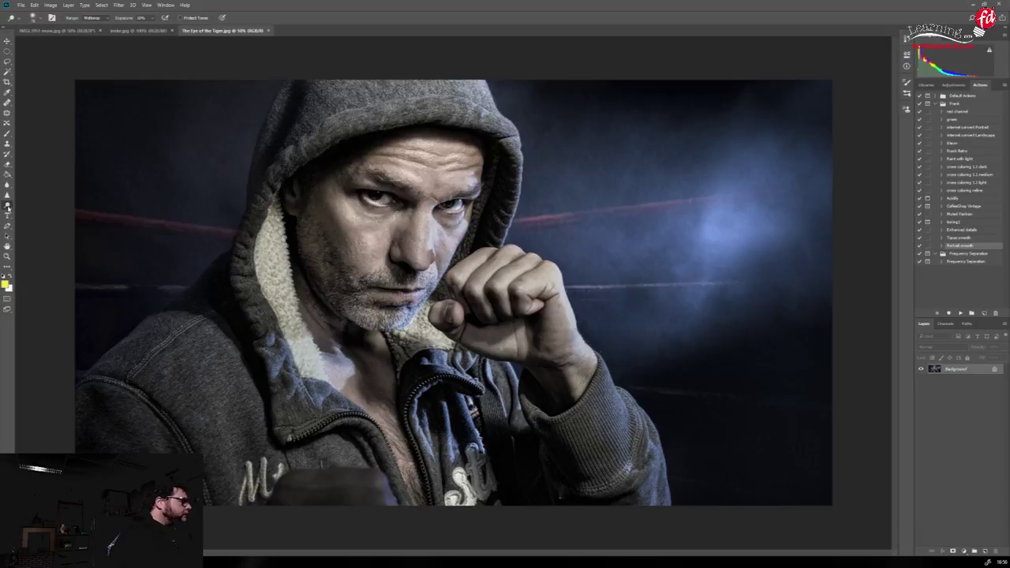
# Brighten the hooded boxer's eye with the Dodge tool set to Midtones at 47% exposure
pyautogui.moveTo(156, 29); pyautogui.dragTo(166, 23)
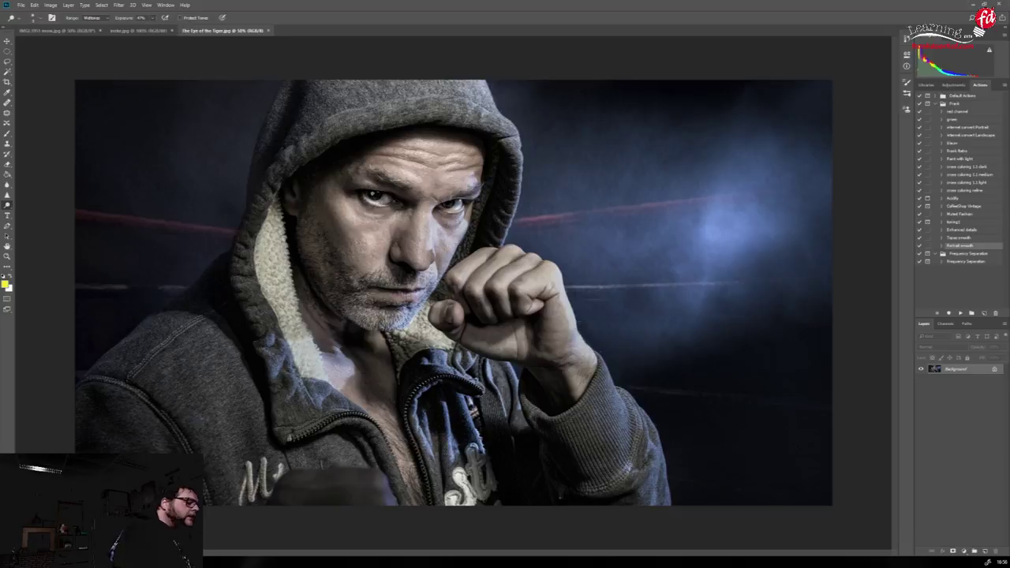
pyautogui.click(378, 194)
pyautogui.moveTo(371, 192); pyautogui.dragTo(378, 196)
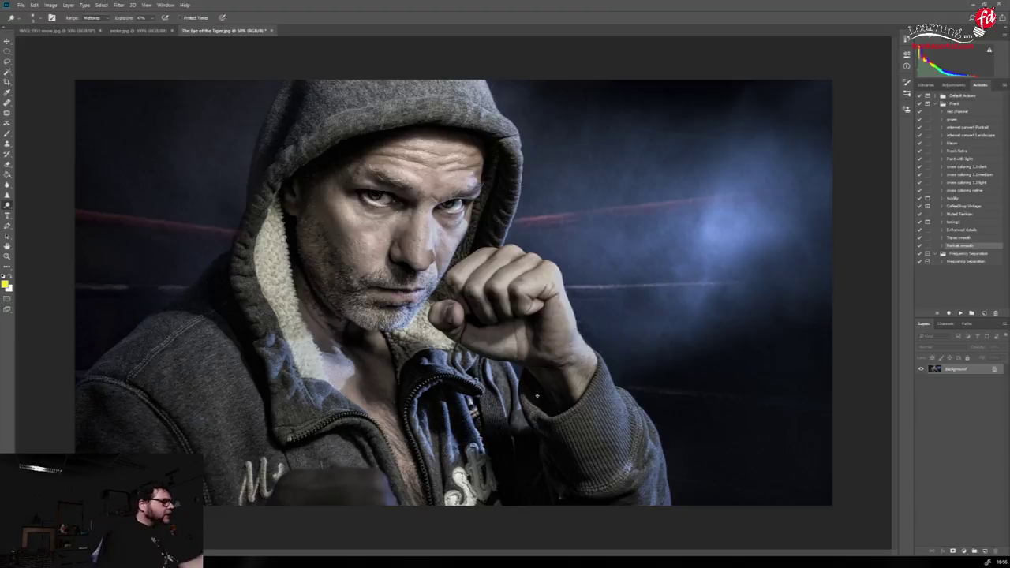
# Add a new empty layer above the background in the boxer photo
pyautogui.click(69, 4)
pyautogui.moveTo(76, 14)
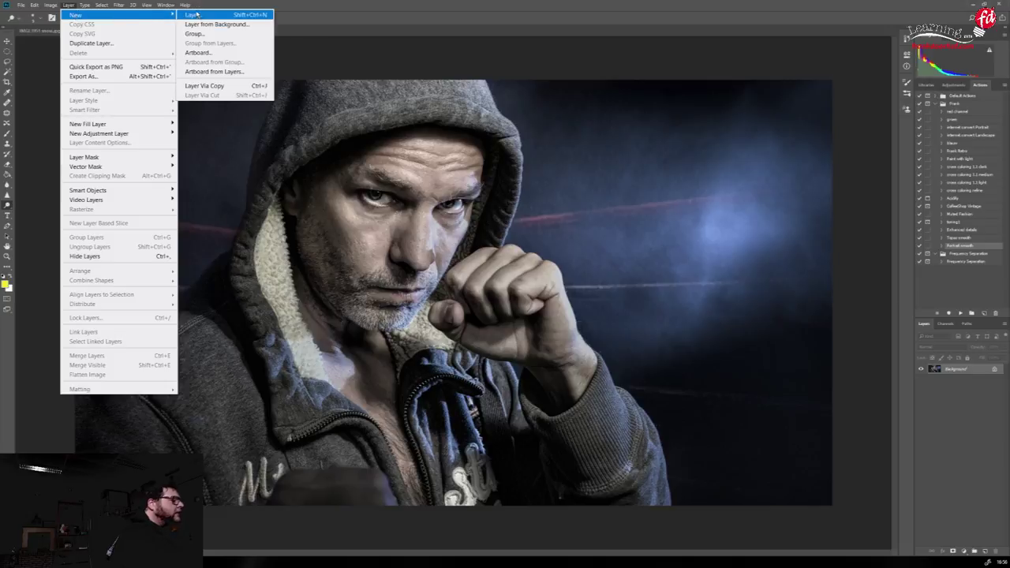
pyautogui.click(191, 13)
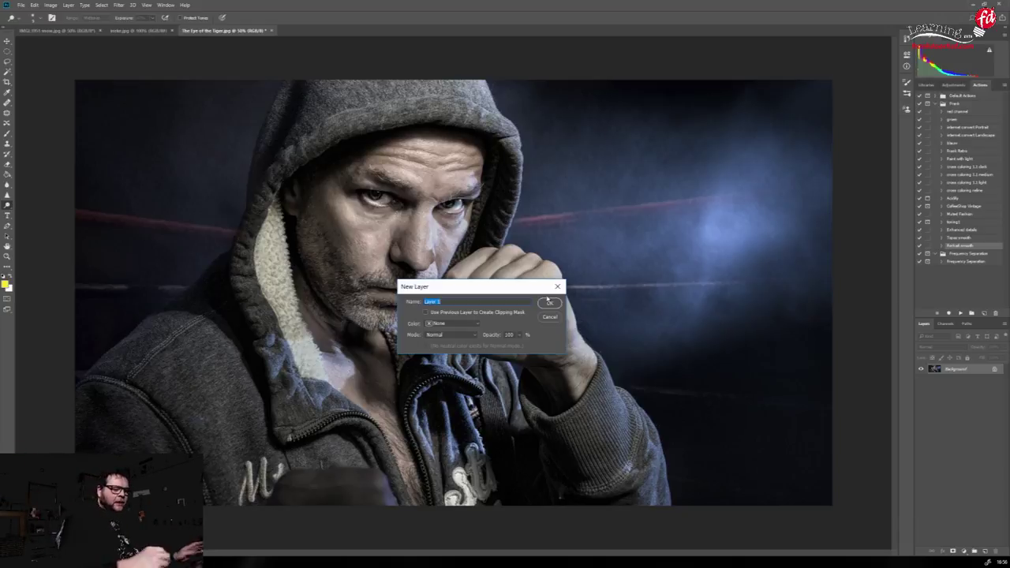
pyautogui.click(552, 305)
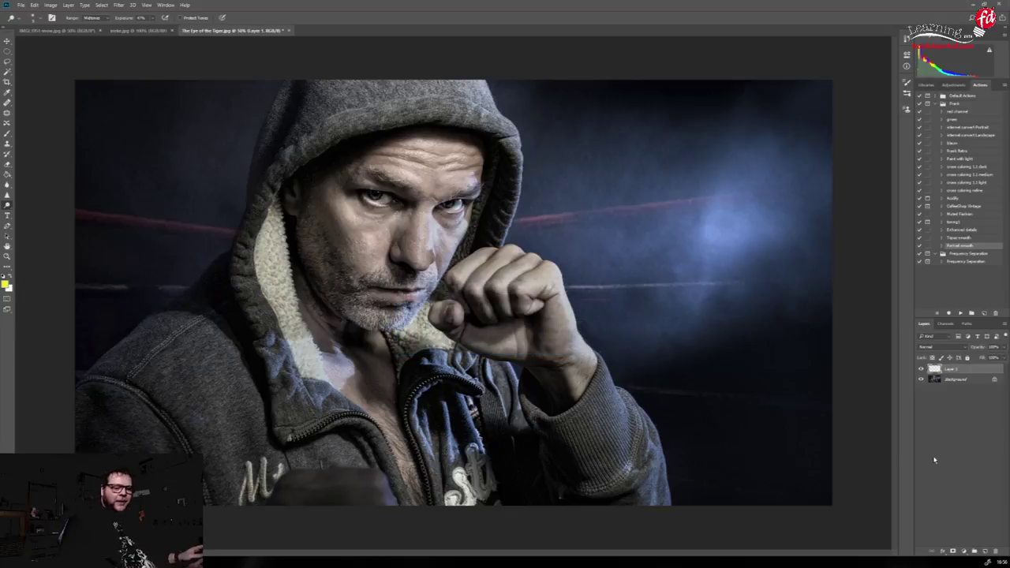
# Select the whole red channel of the background layer and copy it
pyautogui.click(939, 382)
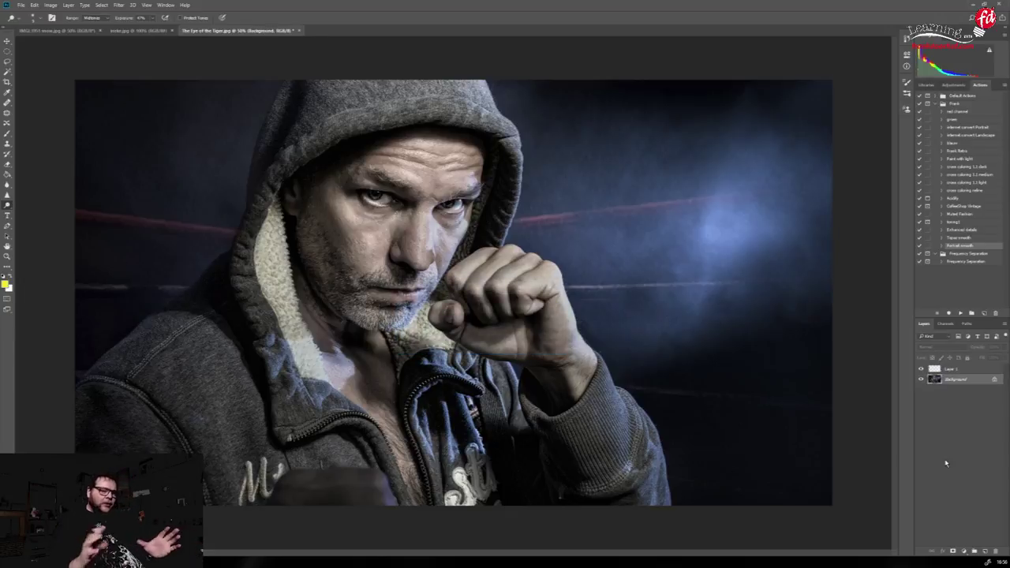
pyautogui.click(946, 324)
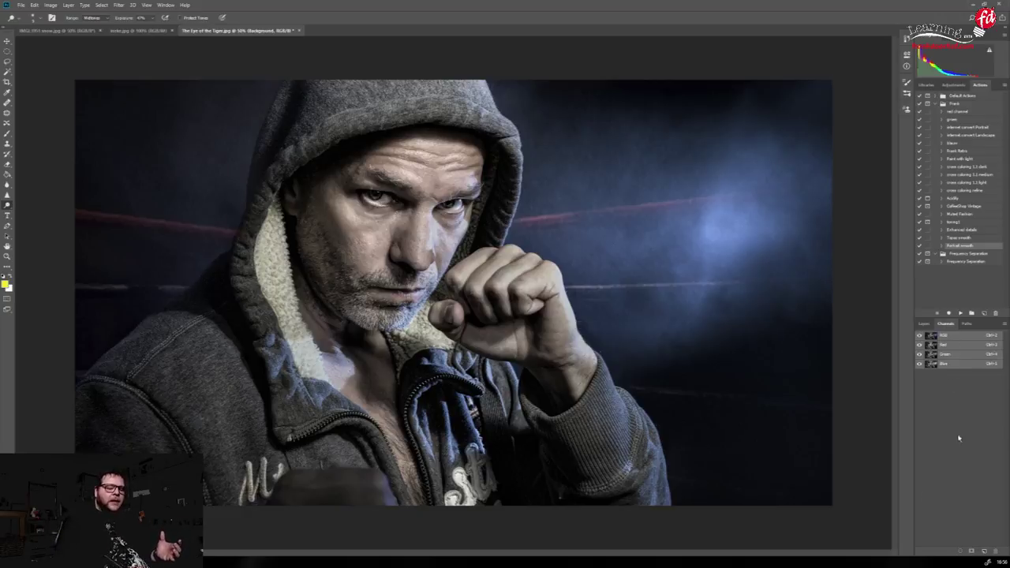
pyautogui.click(944, 345)
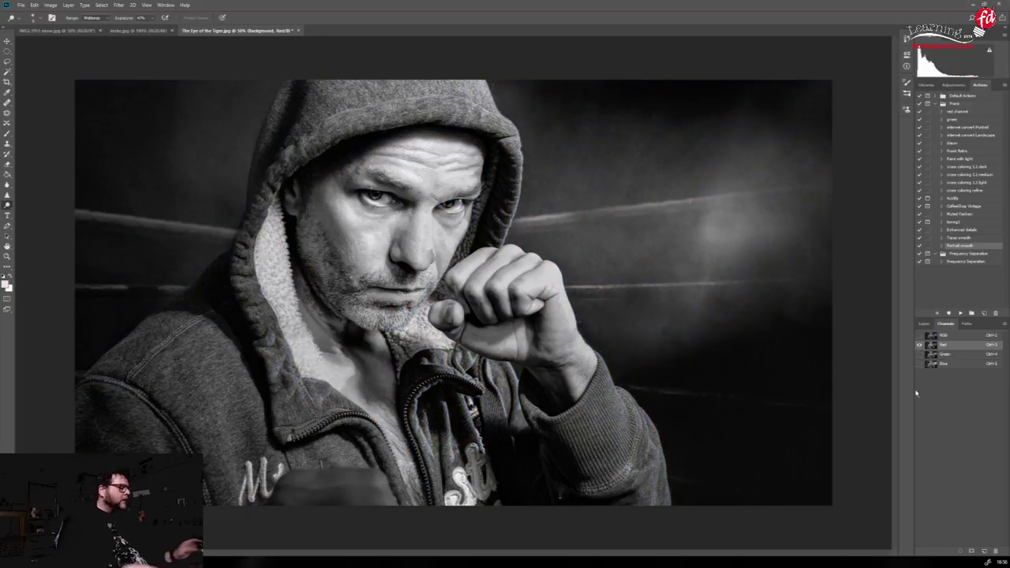
pyautogui.click(33, 5)
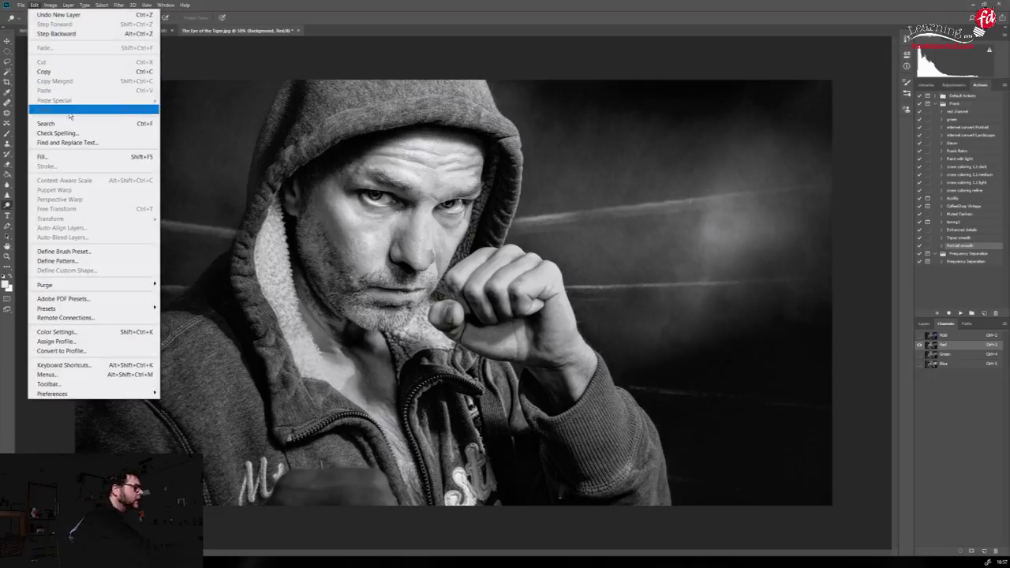
pyautogui.click(83, 4)
pyautogui.hotkey('ctrl', 'a')
pyautogui.click(34, 5)
pyautogui.click(45, 72)
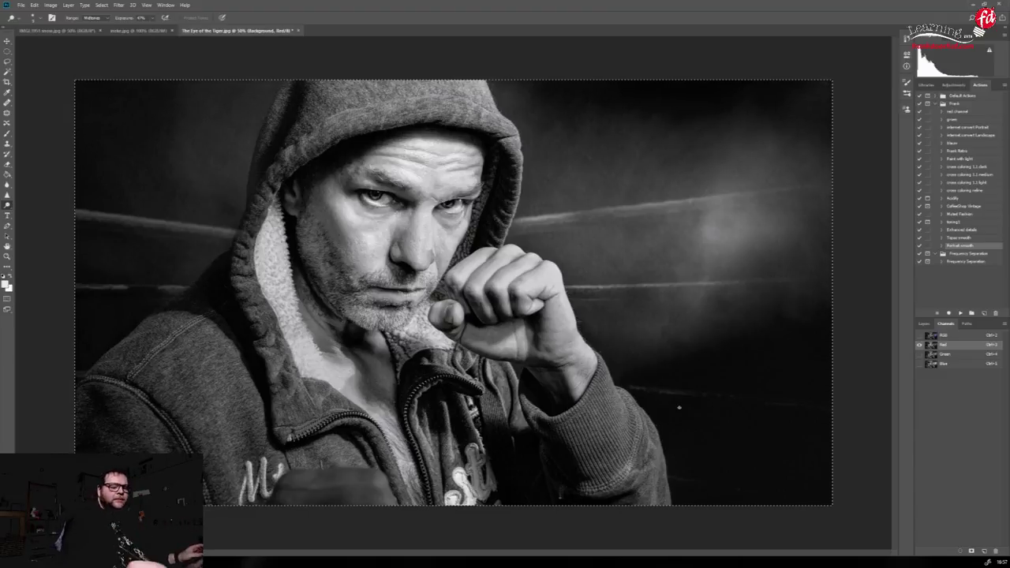
# Paste the copied red channel into the empty layer above the background, and set its blend mode to Soft Light
pyautogui.click(920, 337)
pyautogui.click(924, 324)
pyautogui.hotkey('ctrl', 'v')
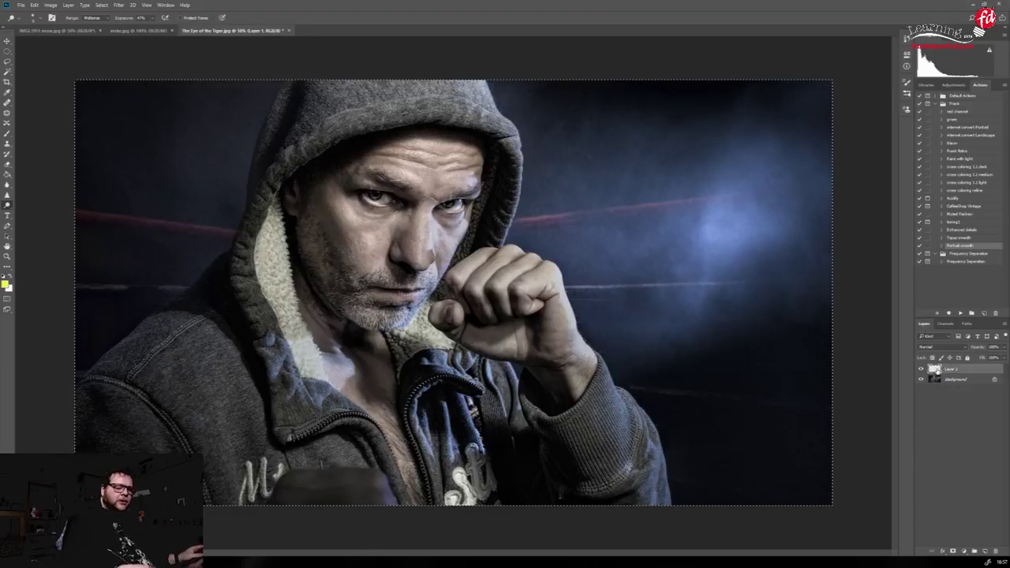
pyautogui.click(34, 5)
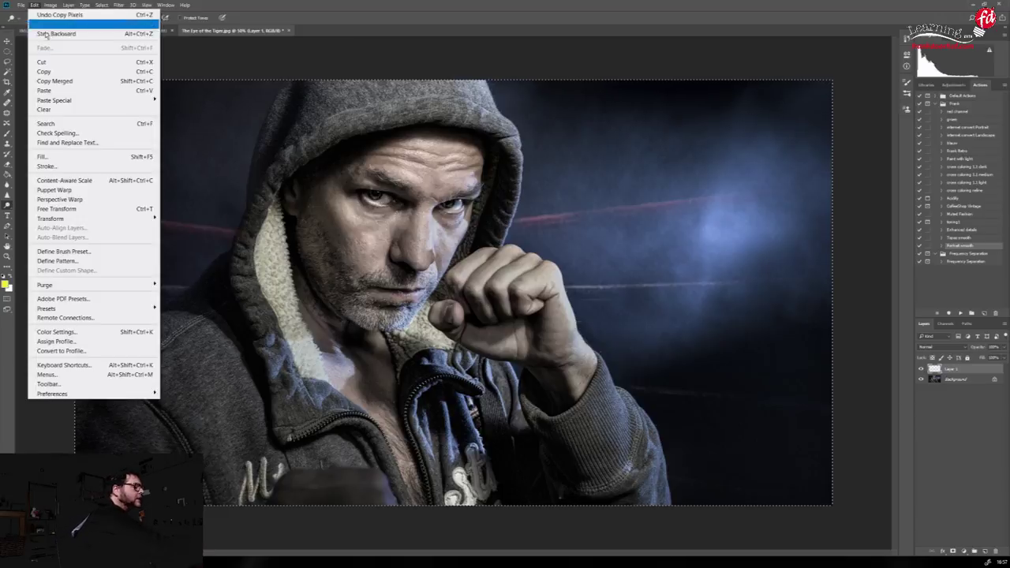
pyautogui.click(45, 90)
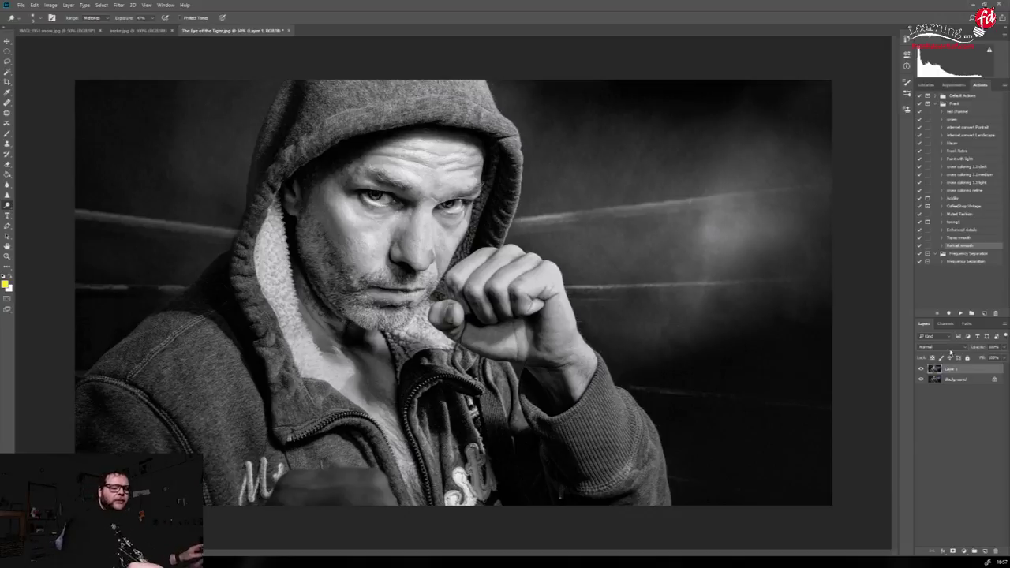
pyautogui.click(942, 346)
pyautogui.click(933, 438)
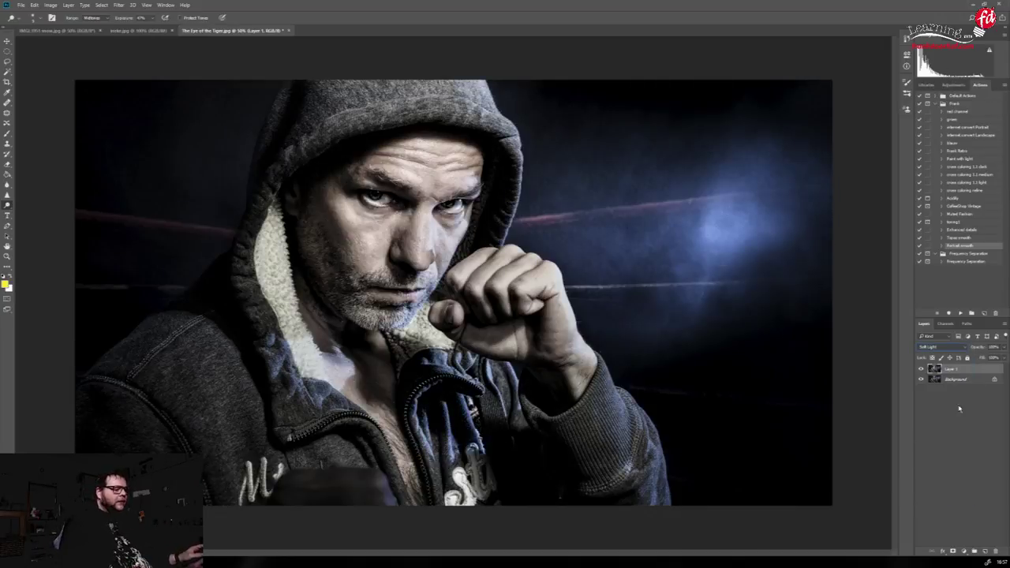
# Compare the boxer photo with and without the Soft Light layer, and flatten the image
pyautogui.click(921, 369)
pyautogui.click(921, 369)
pyautogui.click(921, 369)
pyautogui.click(921, 369)
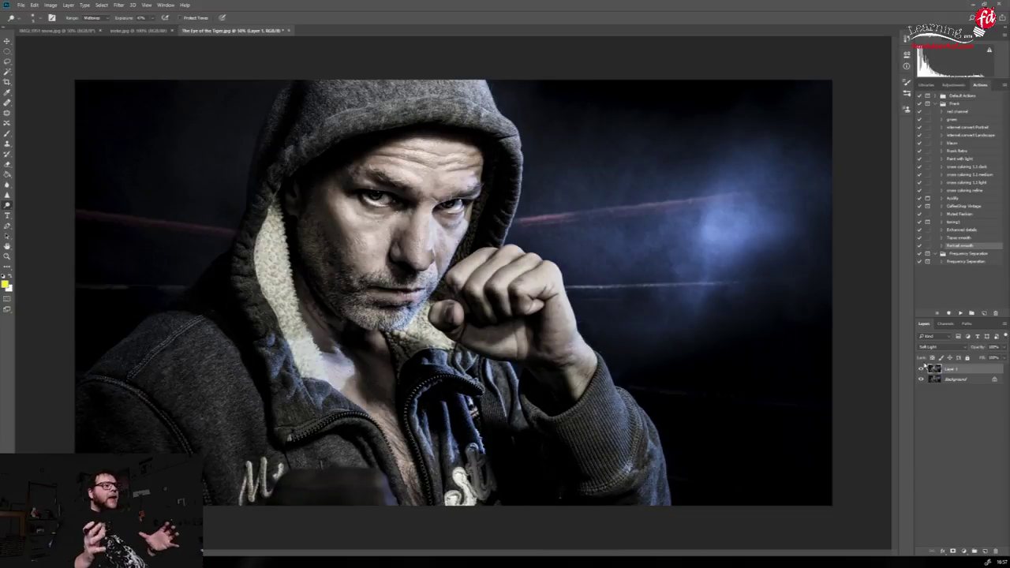
pyautogui.click(921, 369)
pyautogui.click(921, 369)
pyautogui.click(921, 368)
pyautogui.click(921, 369)
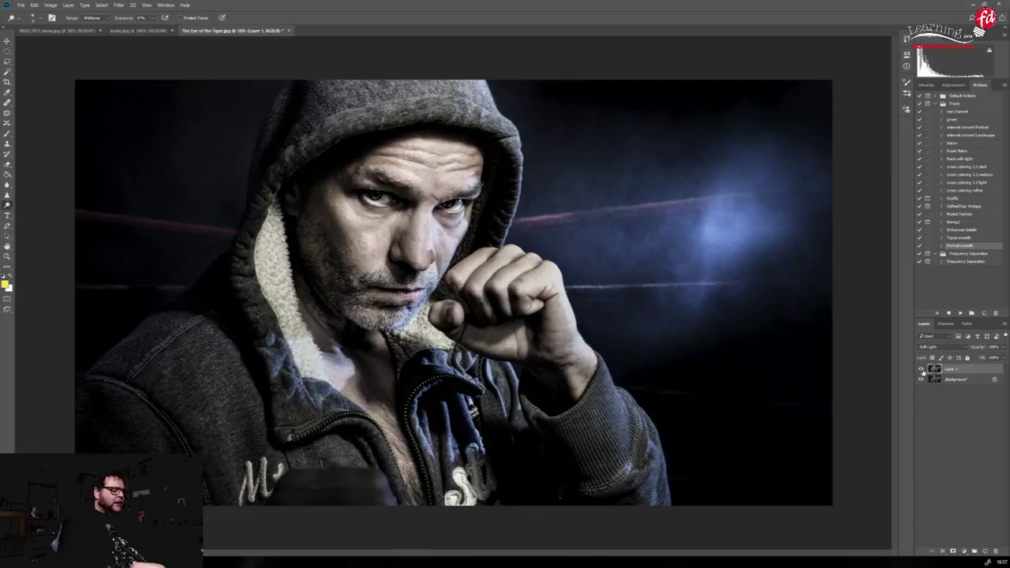
pyautogui.click(69, 6)
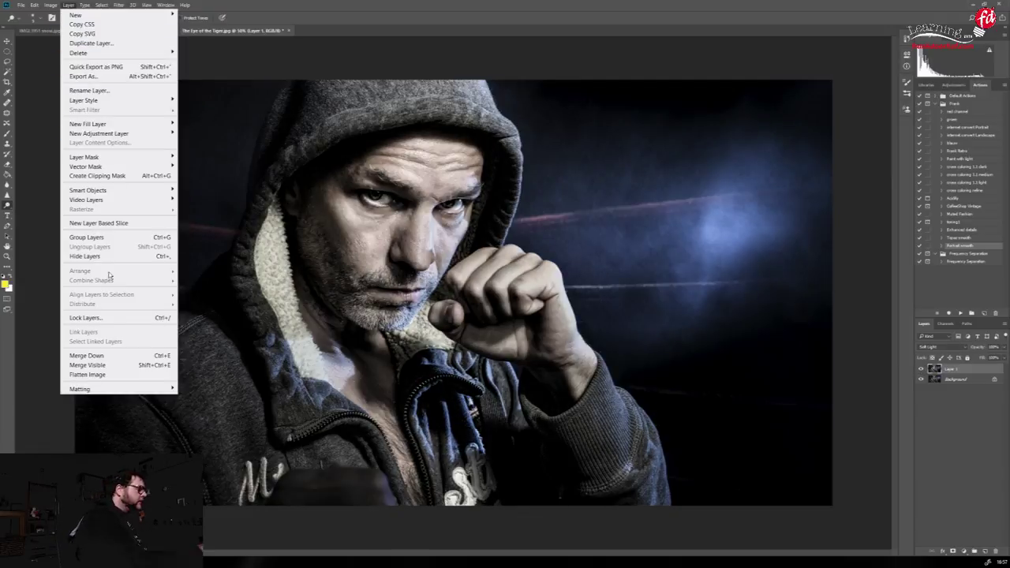
pyautogui.click(85, 373)
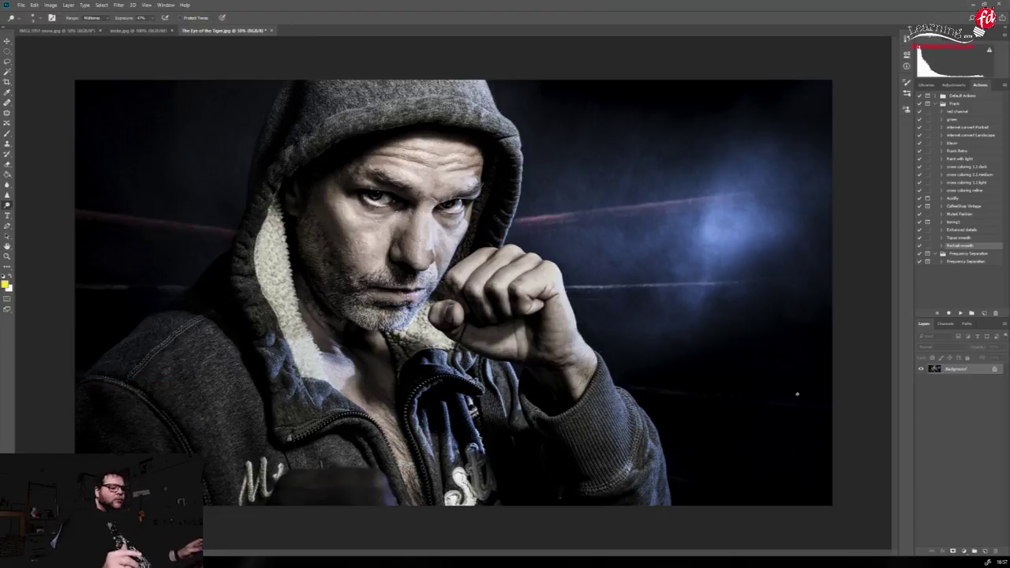
# Add a Curves adjustment layer above the background in the boxer photo
pyautogui.click(70, 5)
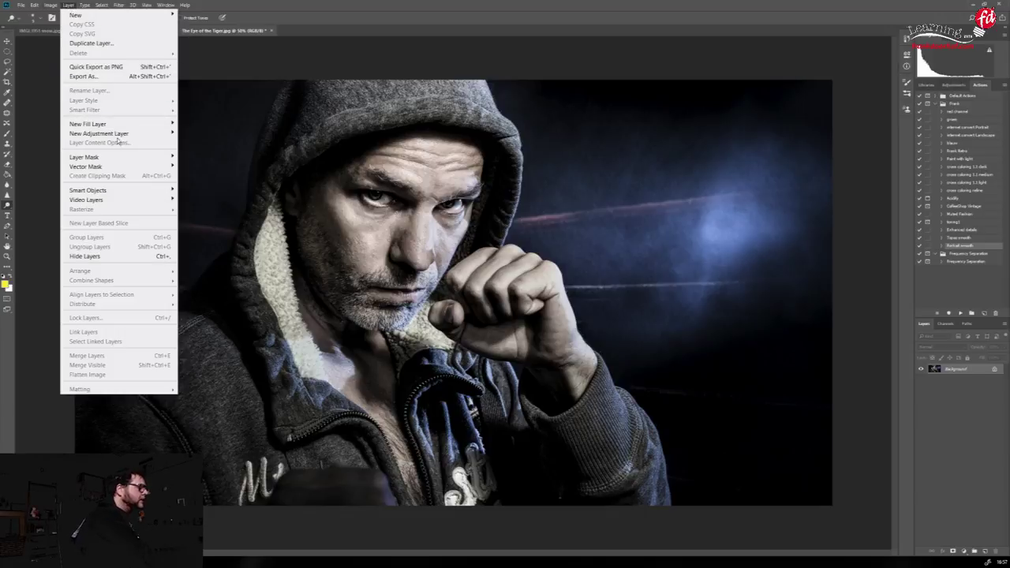
pyautogui.moveTo(124, 133)
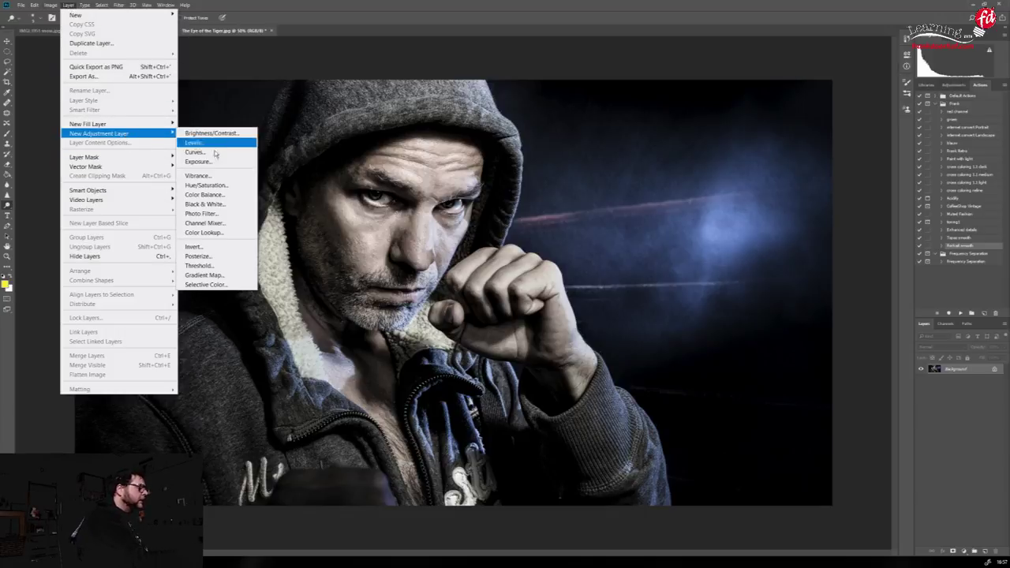
pyautogui.click(206, 154)
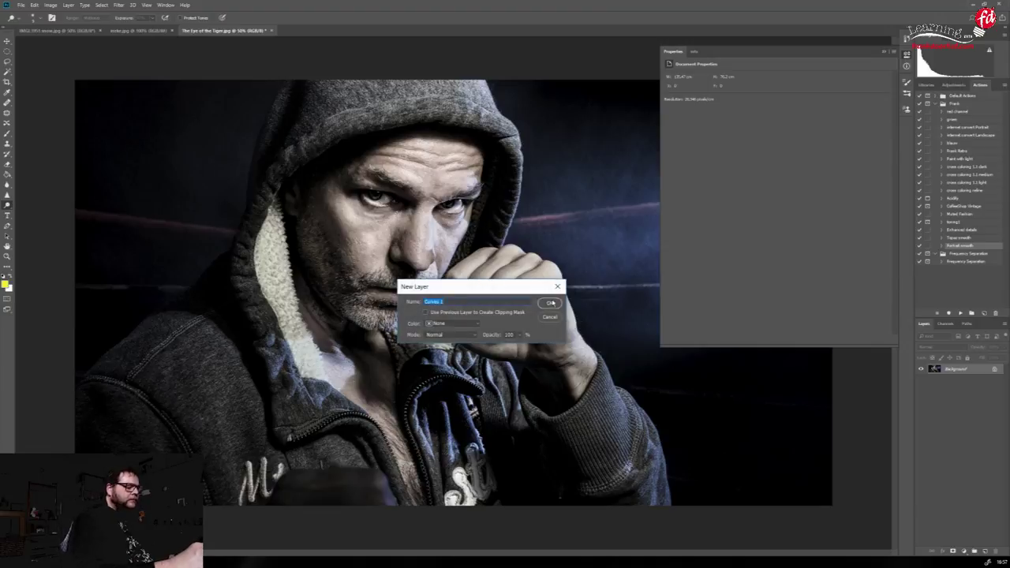
pyautogui.press('Return')
# Raise the shadows and slightly lower the highlights of the blue channel in the Curves layer
pyautogui.click(788, 86)
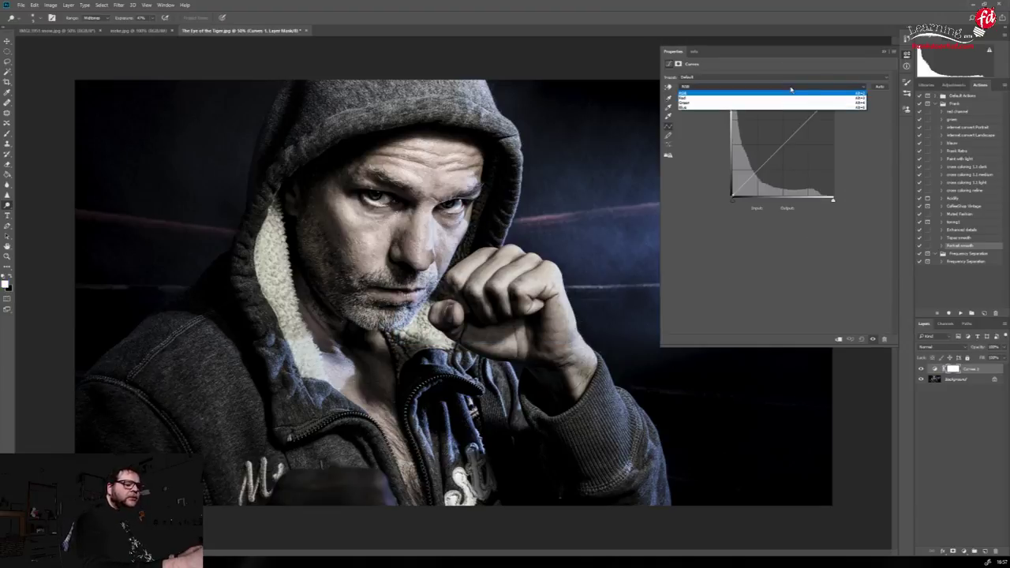
pyautogui.click(788, 111)
pyautogui.moveTo(748, 181); pyautogui.dragTo(746, 177)
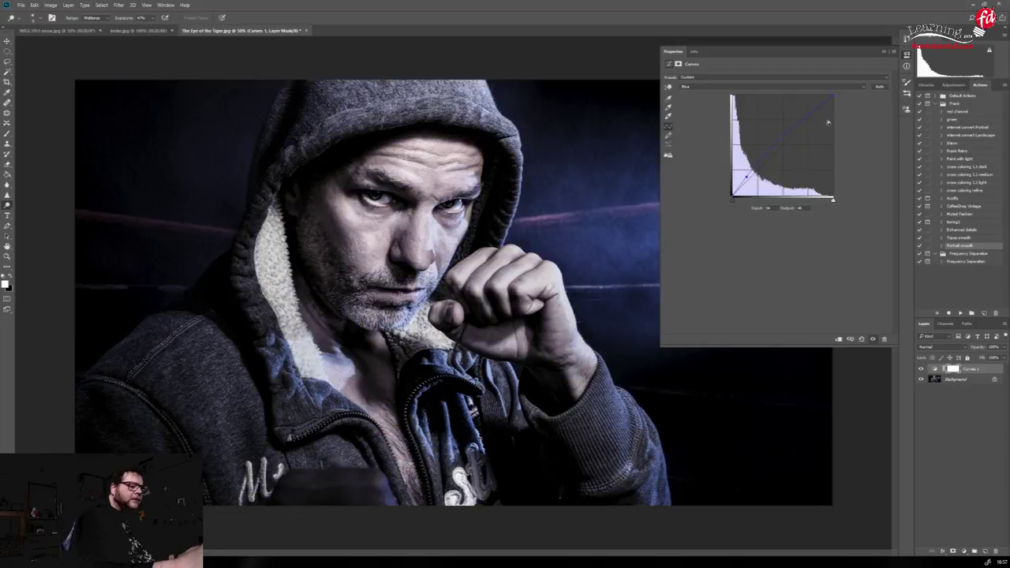
pyautogui.moveTo(820, 106); pyautogui.dragTo(822, 110)
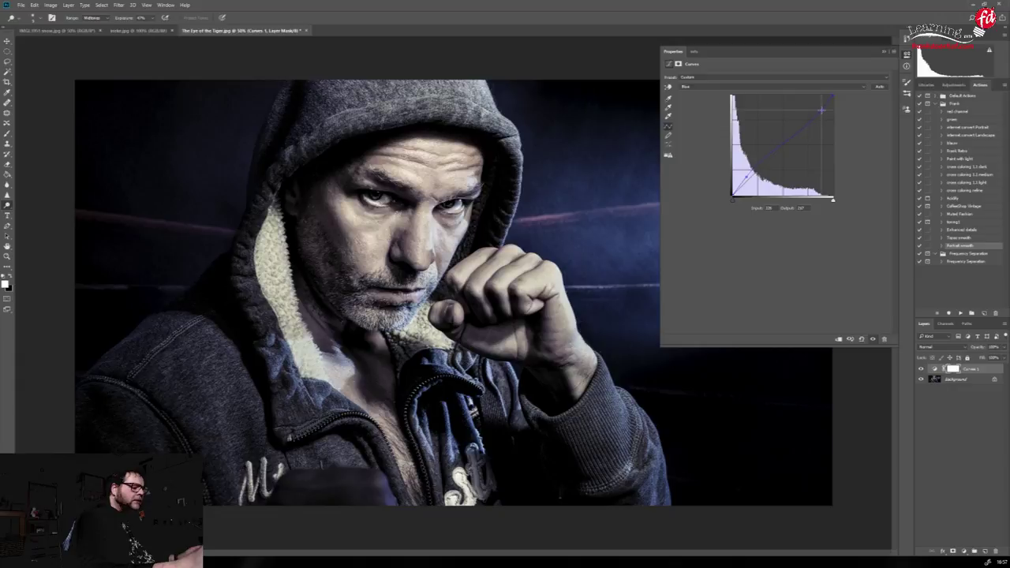
# Lower the shadows and slightly raise the highlights of the red channel in the Curves layer
pyautogui.click(714, 87)
pyautogui.click(705, 93)
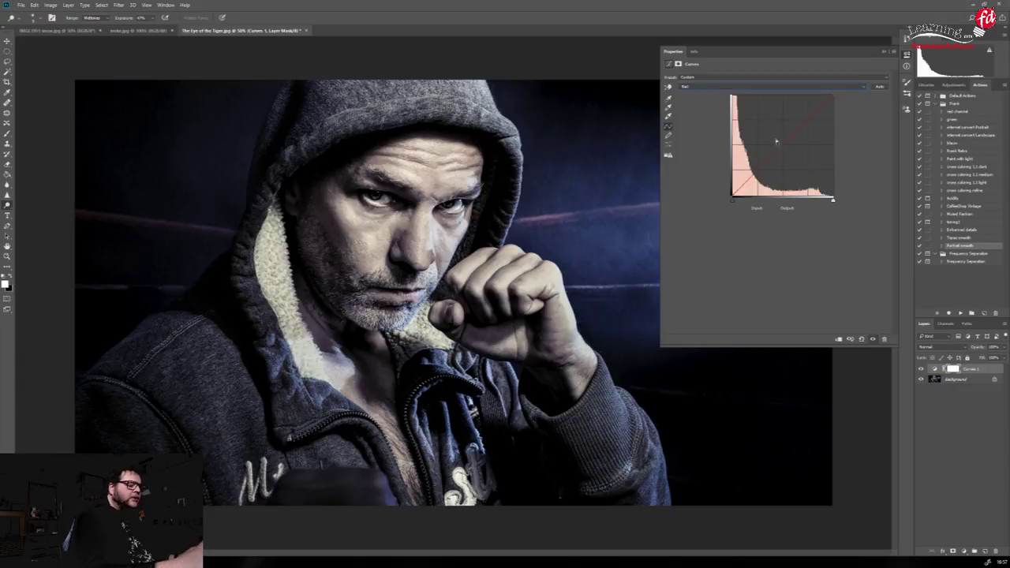
pyautogui.moveTo(750, 178); pyautogui.dragTo(750, 184)
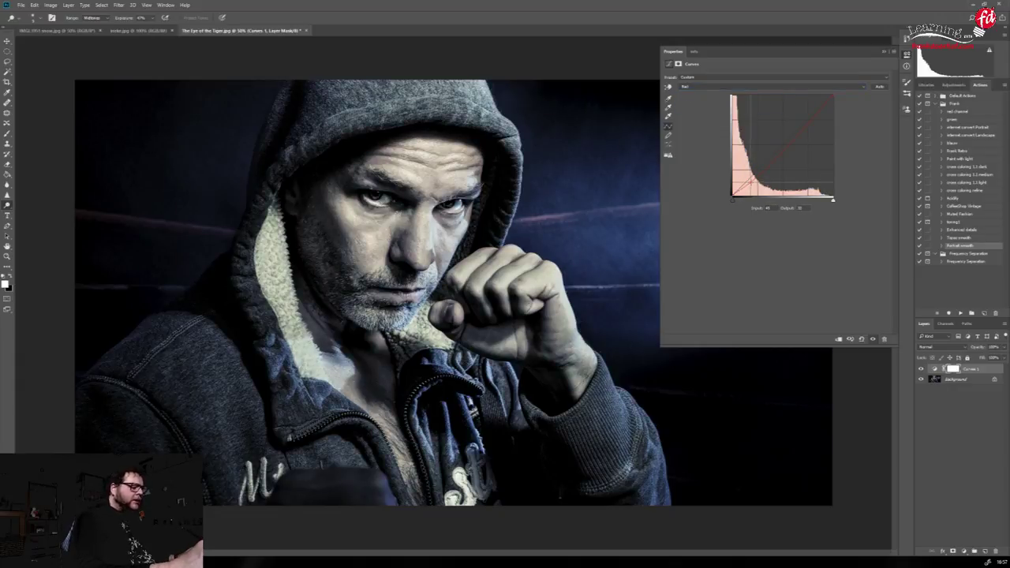
pyautogui.moveTo(820, 109); pyautogui.dragTo(818, 104)
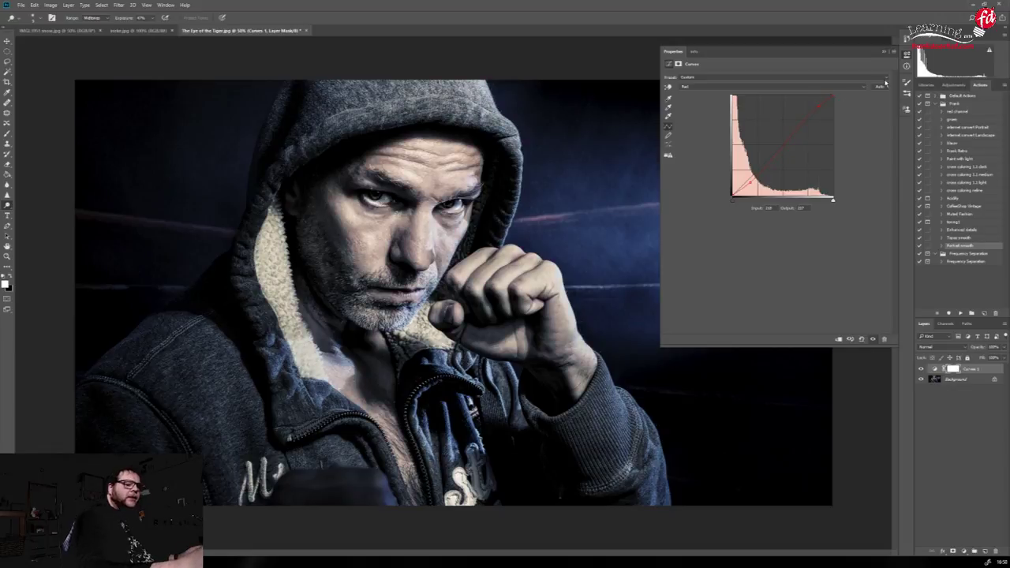
pyautogui.click(882, 52)
# Compare the boxer photo with and without the Curves layer, and close the photo without saving
pyautogui.click(921, 370)
pyautogui.click(921, 369)
pyautogui.click(922, 369)
pyautogui.click(921, 369)
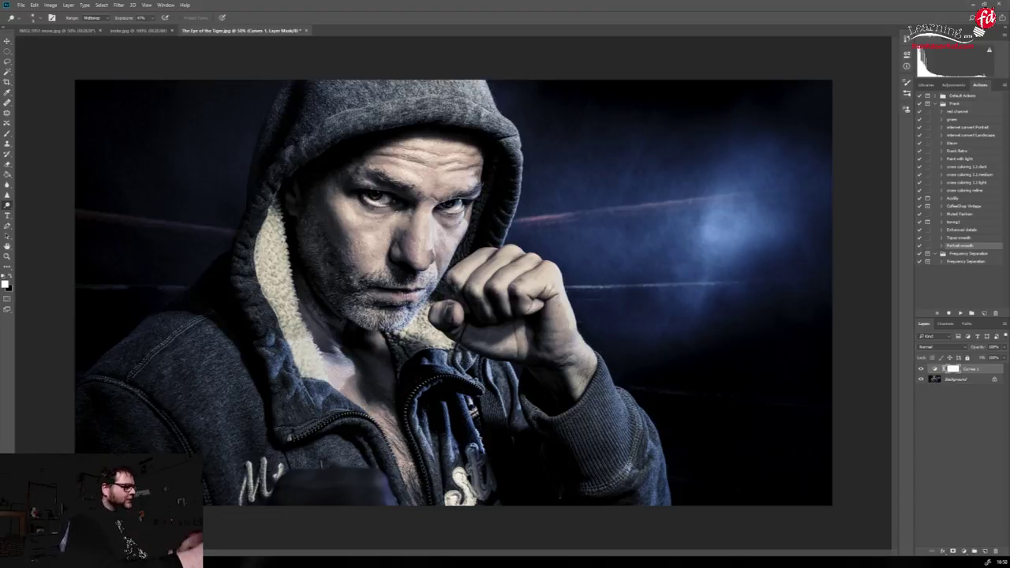
pyautogui.click(309, 31)
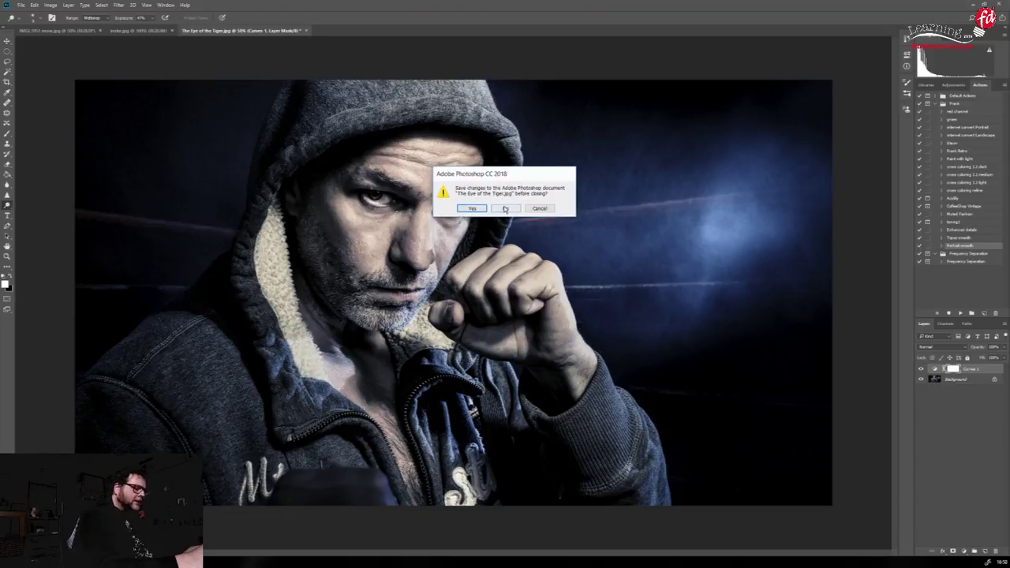
pyautogui.click(508, 208)
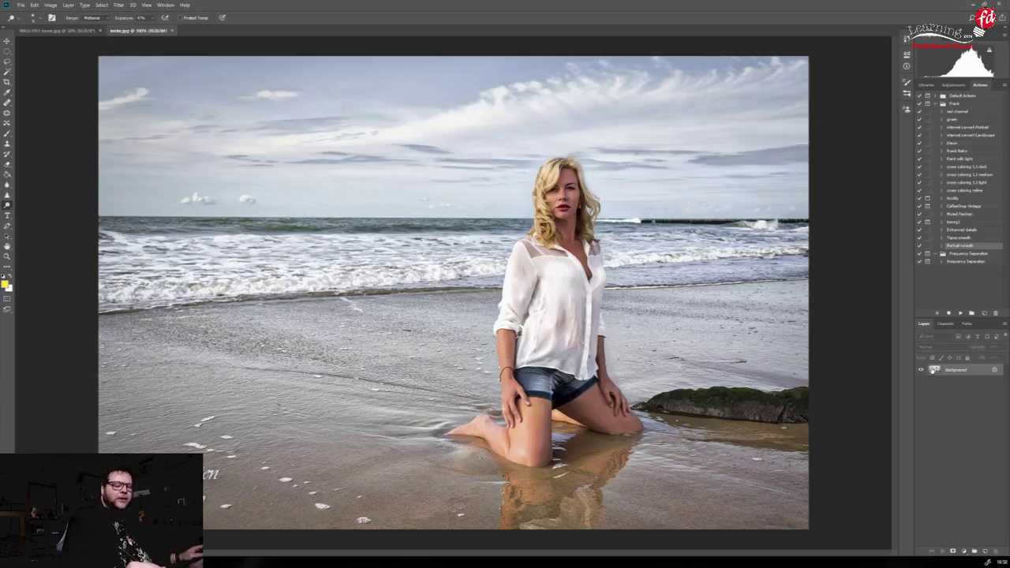
# Duplicate the background layer of the beach photo and draw an elliptical selection around the woman's face
pyautogui.moveTo(984, 548); pyautogui.dragTo(984, 550)
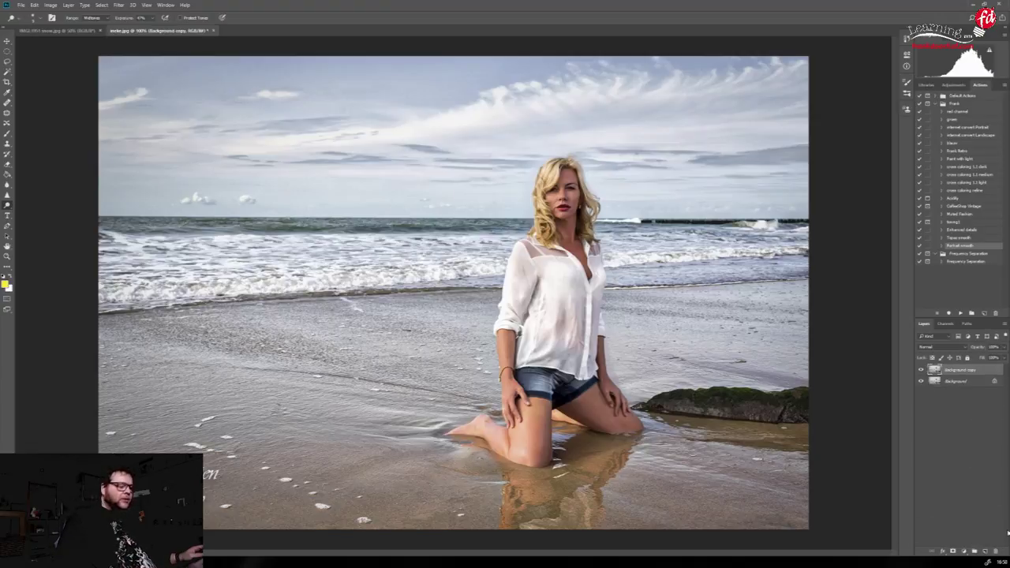
pyautogui.click(7, 51)
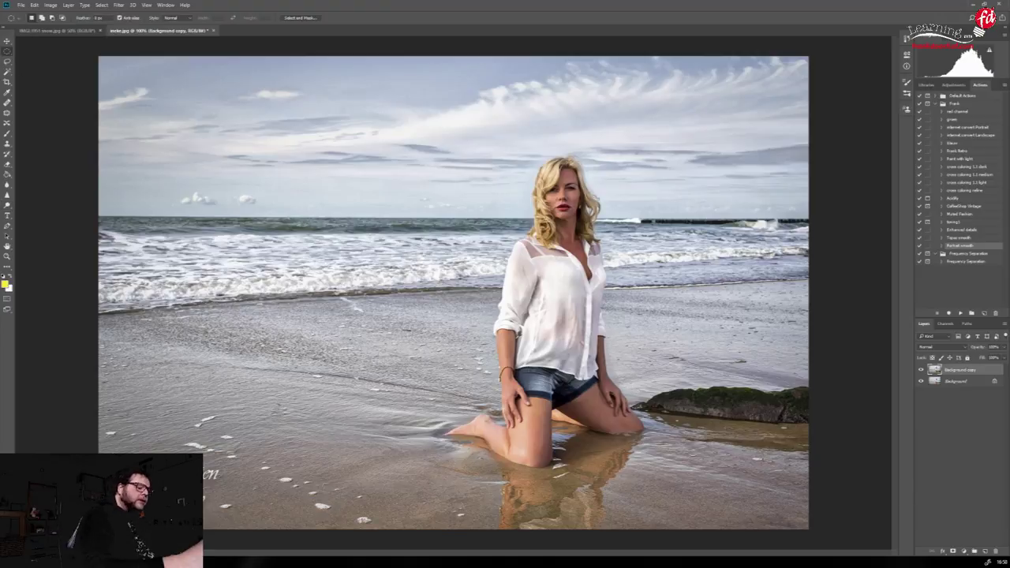
pyautogui.moveTo(570, 223); pyautogui.dragTo(578, 204)
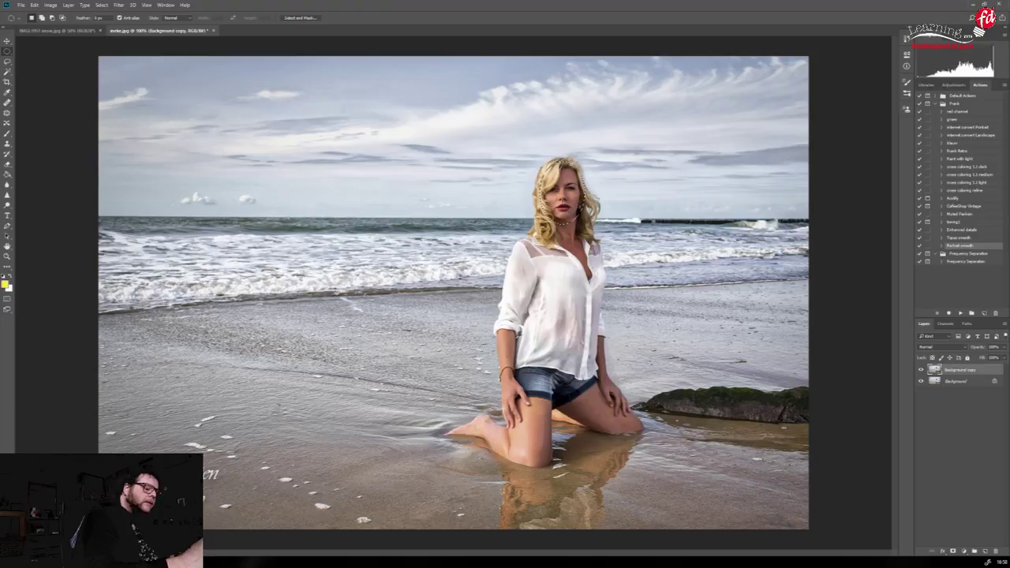
# Feather the elliptical face selection by 25 pixels
pyautogui.click(101, 4)
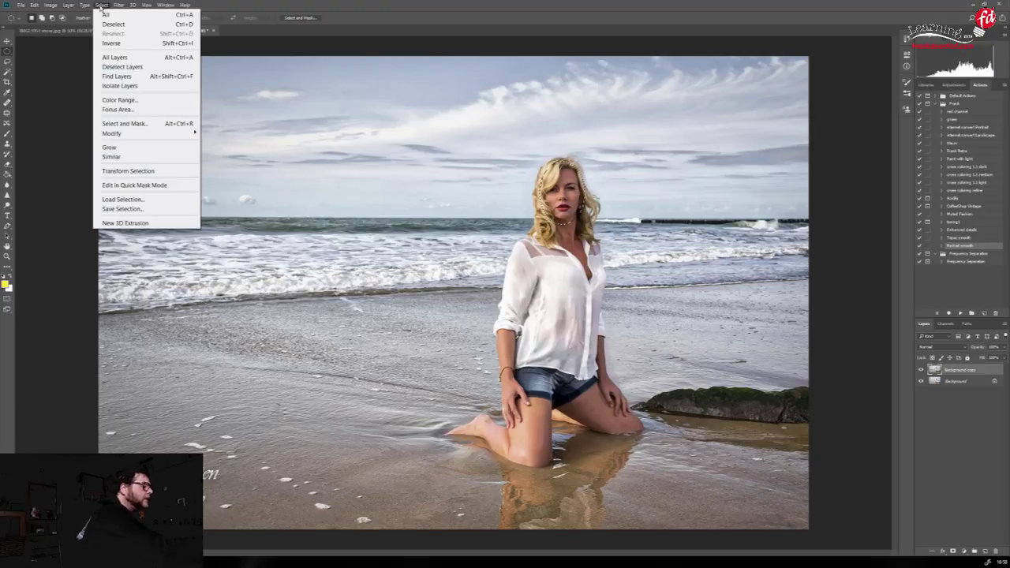
pyautogui.moveTo(131, 134)
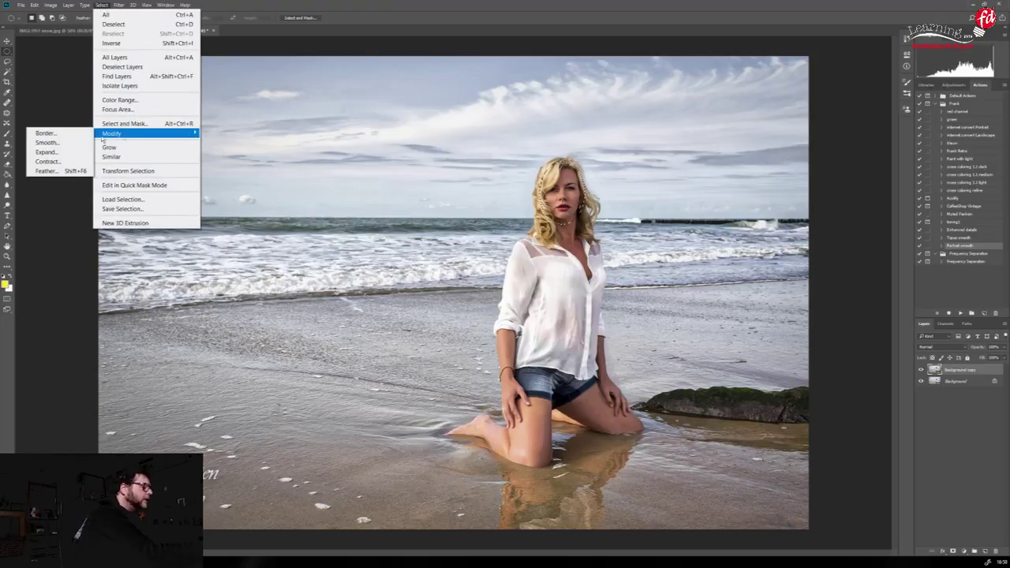
pyautogui.click(59, 172)
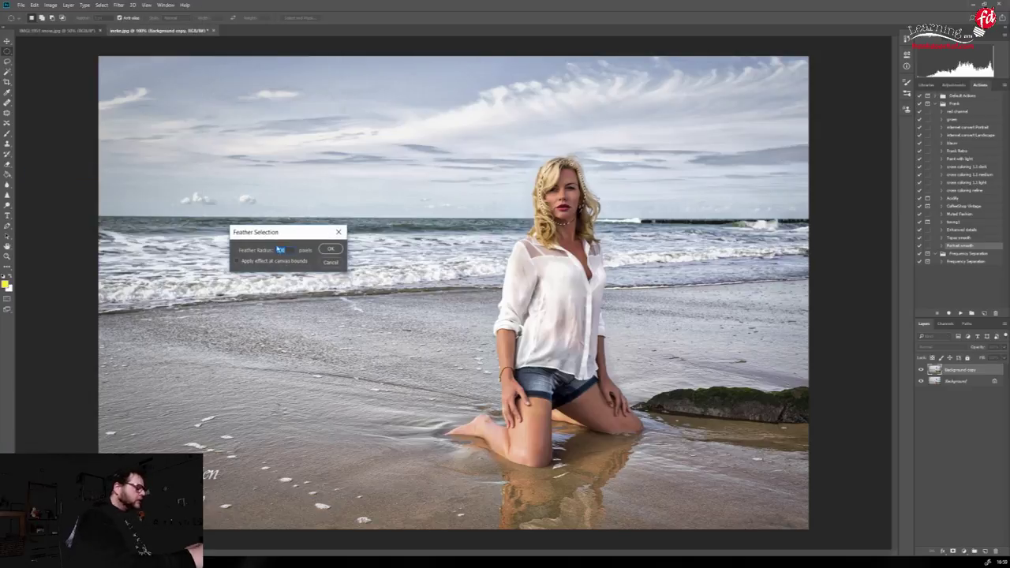
pyautogui.write('25')
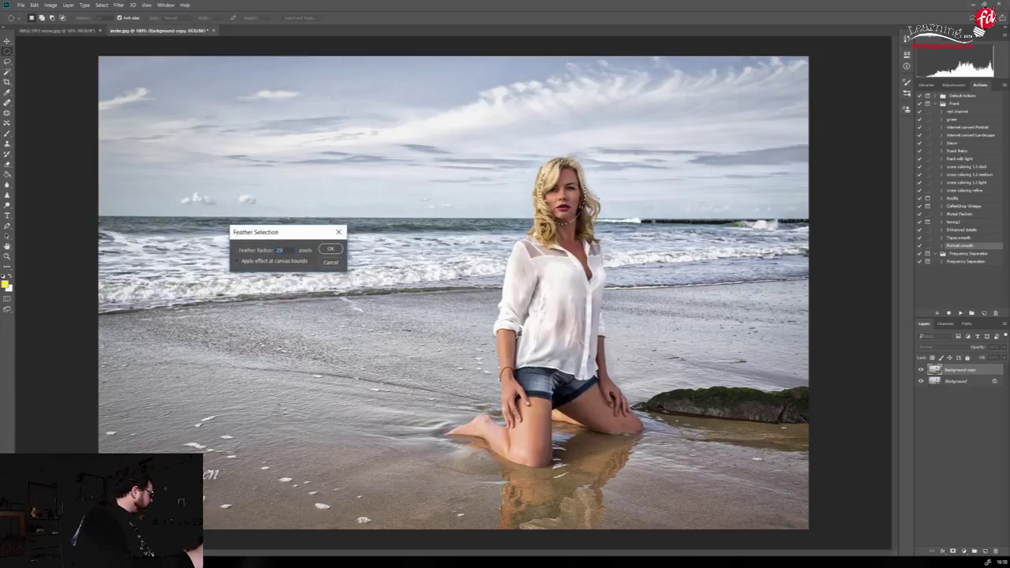
pyautogui.click(332, 250)
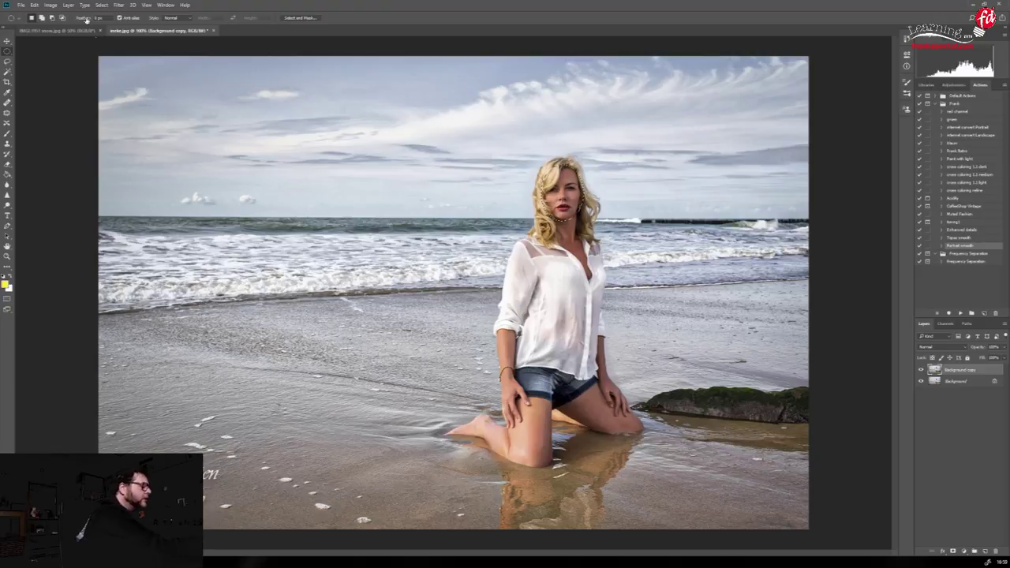
# Brighten the selected face with Curves, raising a shadow point at input 52 to output 87
pyautogui.press('i')
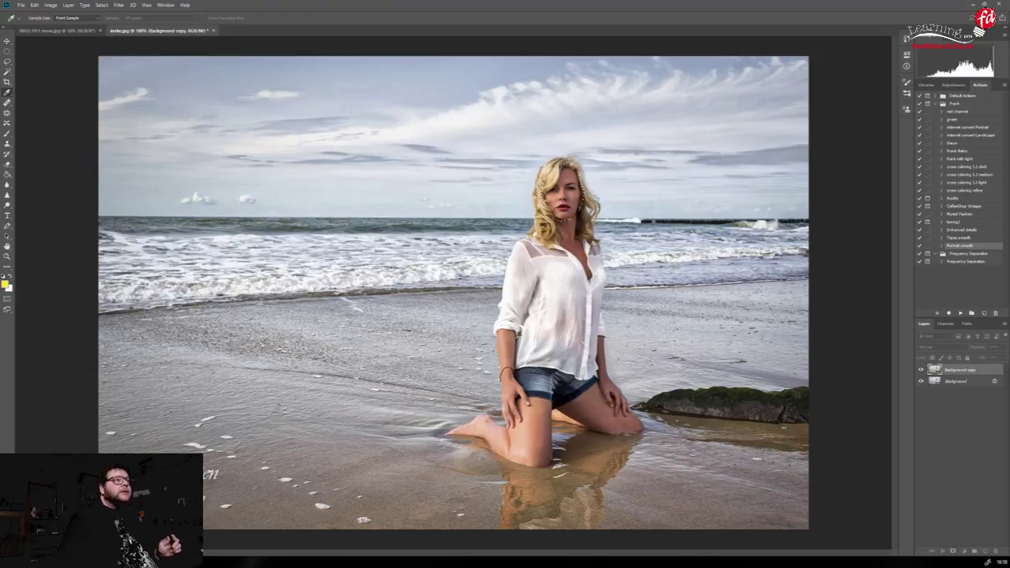
pyautogui.hotkey('ctrl', 'm')
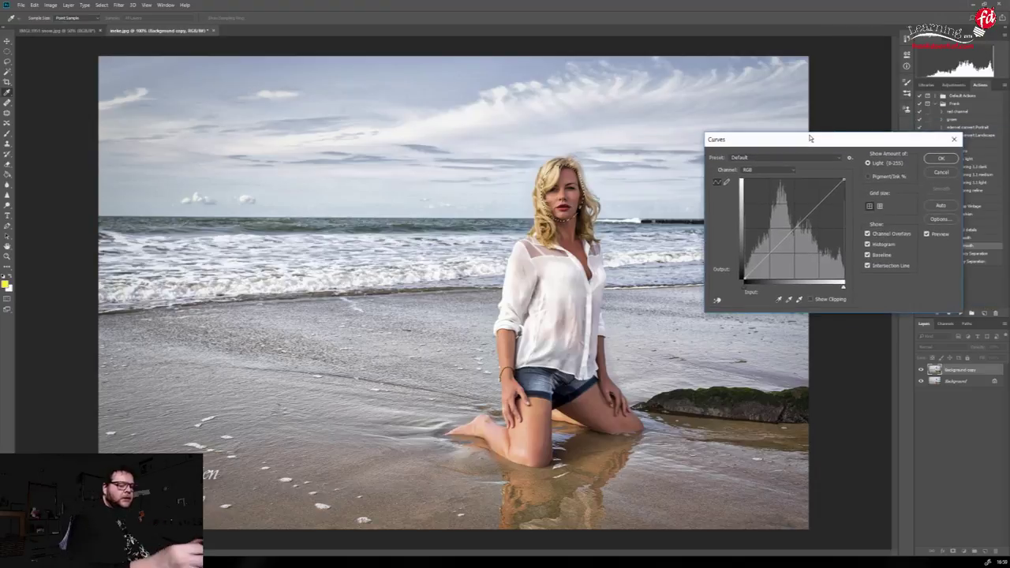
pyautogui.moveTo(766, 257); pyautogui.dragTo(767, 252)
pyautogui.moveTo(767, 251); pyautogui.dragTo(764, 244)
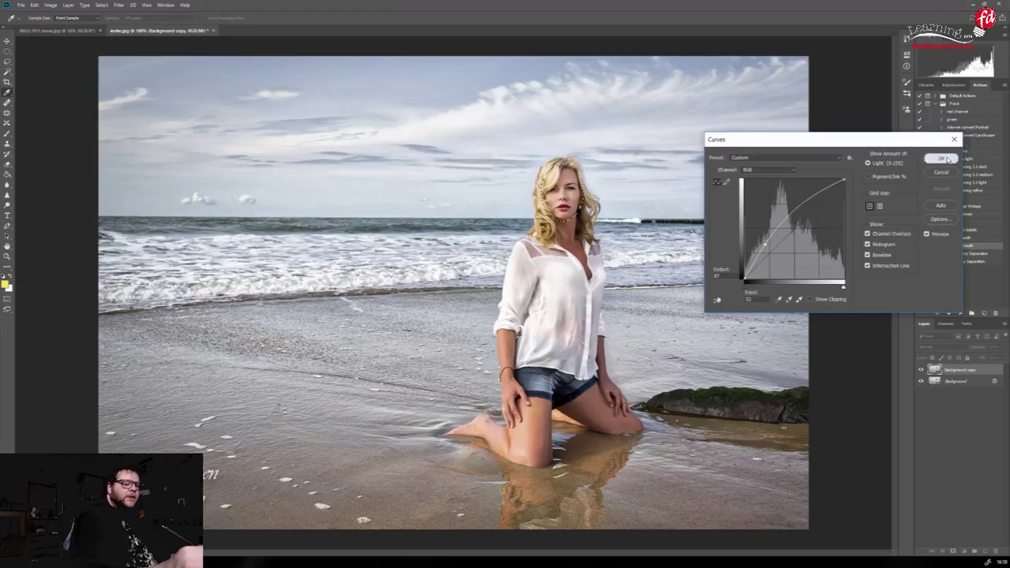
pyautogui.press('Return')
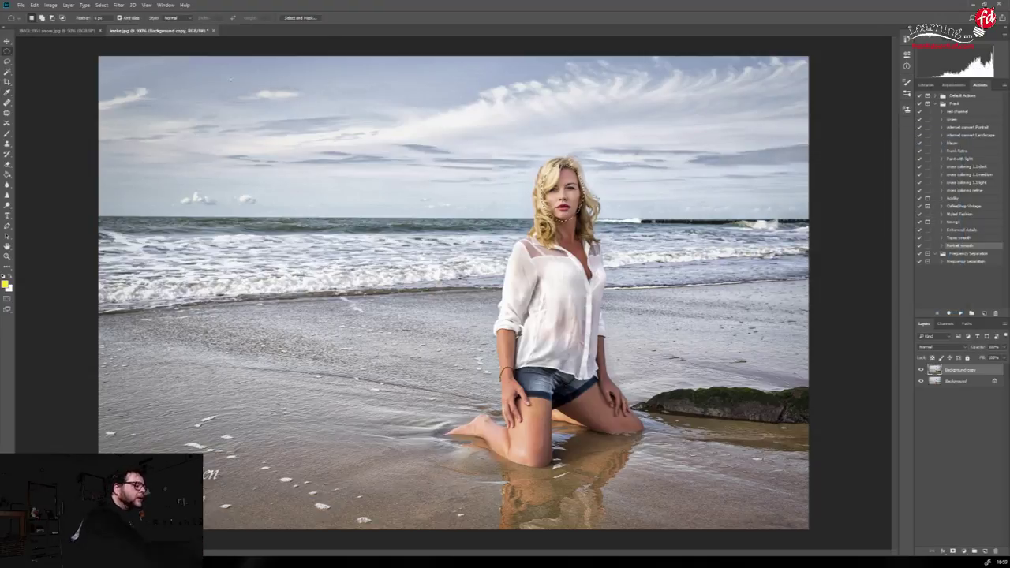
# Invert the selection and darken the surroundings with Curves, lowering a point at input 78 to output 52
pyautogui.click(101, 5)
pyautogui.click(118, 41)
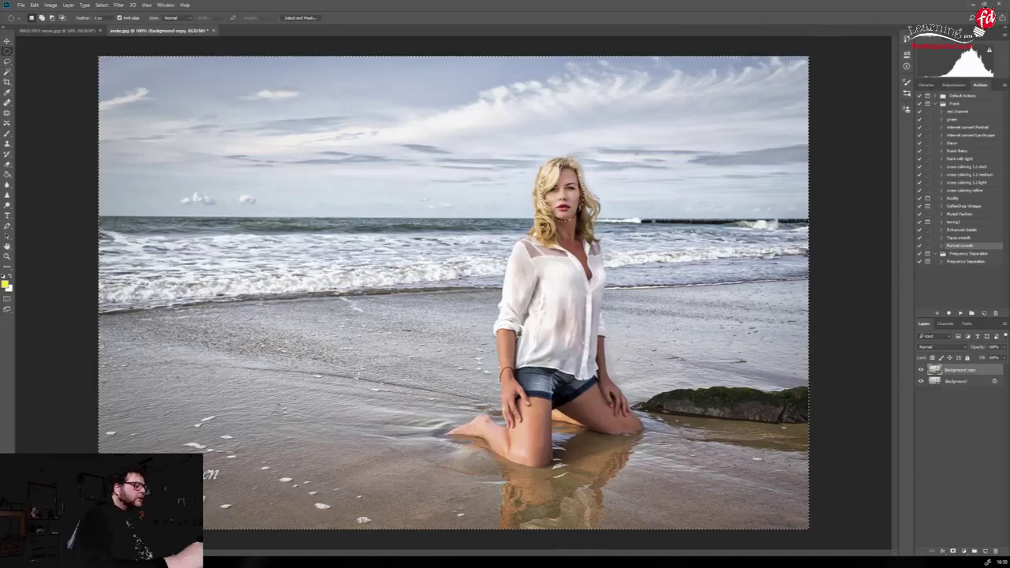
pyautogui.hotkey('ctrl', 'm')
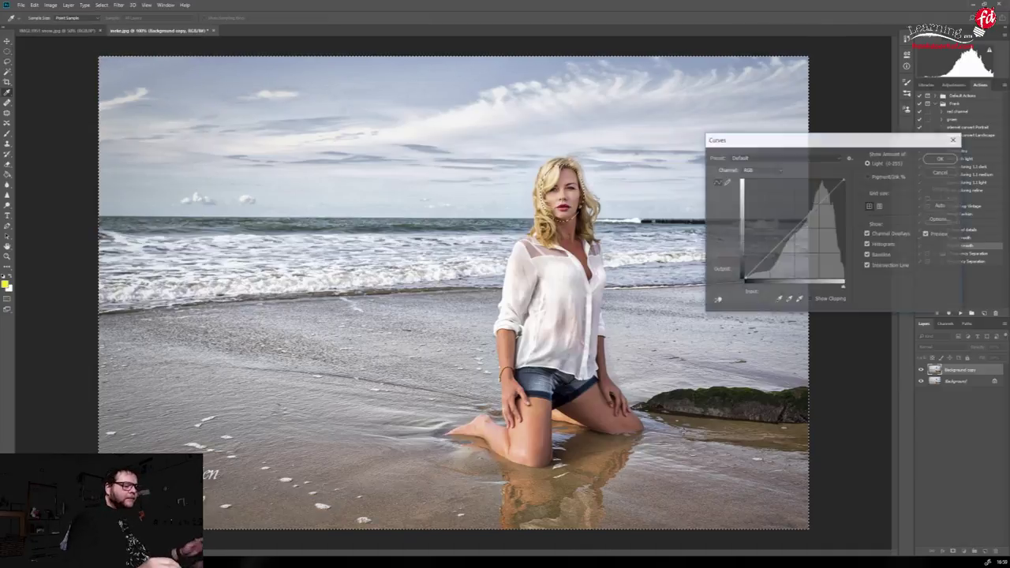
pyautogui.moveTo(775, 249); pyautogui.dragTo(776, 258)
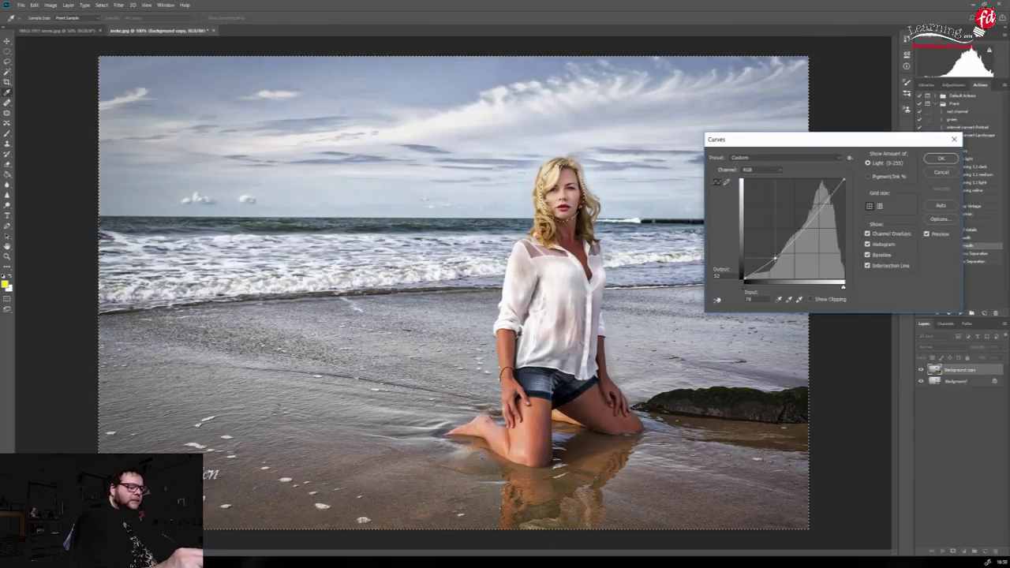
pyautogui.click(948, 158)
# Deselect and compare the beach photo with and without the edited background copy
pyautogui.click(101, 5)
pyautogui.click(111, 25)
pyautogui.click(921, 370)
pyautogui.click(922, 371)
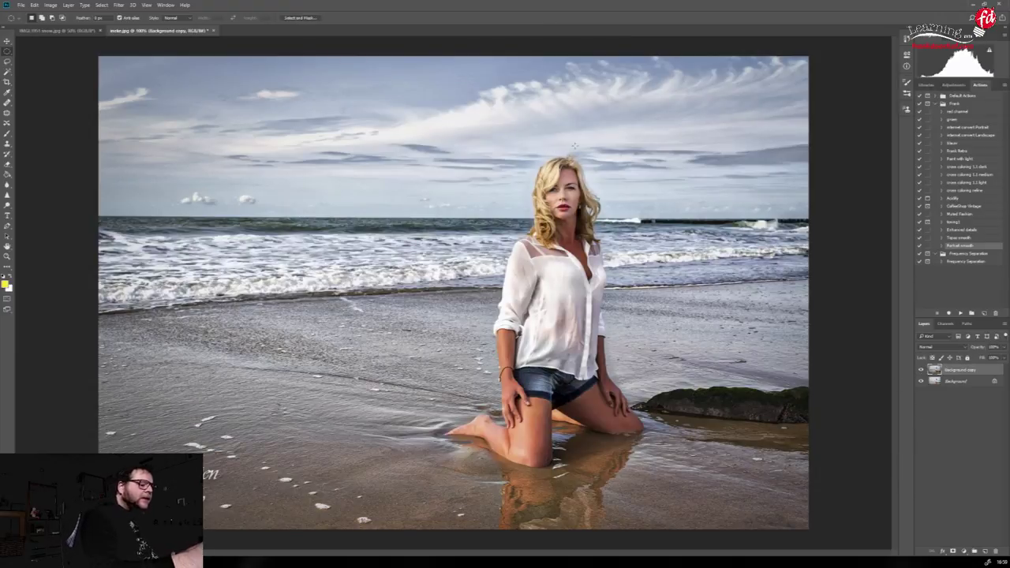
pyautogui.click(68, 7)
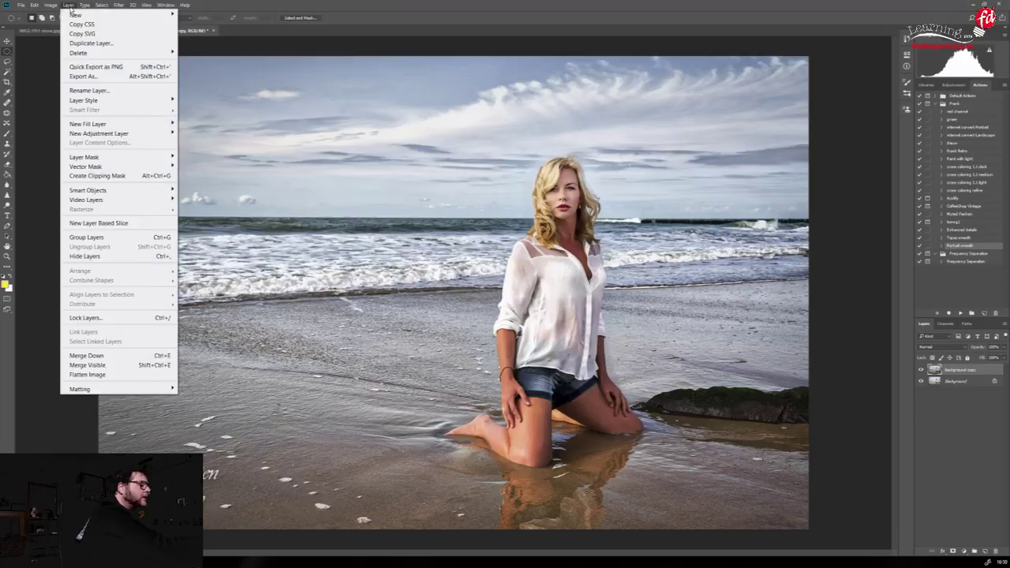
pyautogui.moveTo(106, 157)
pyautogui.click(199, 165)
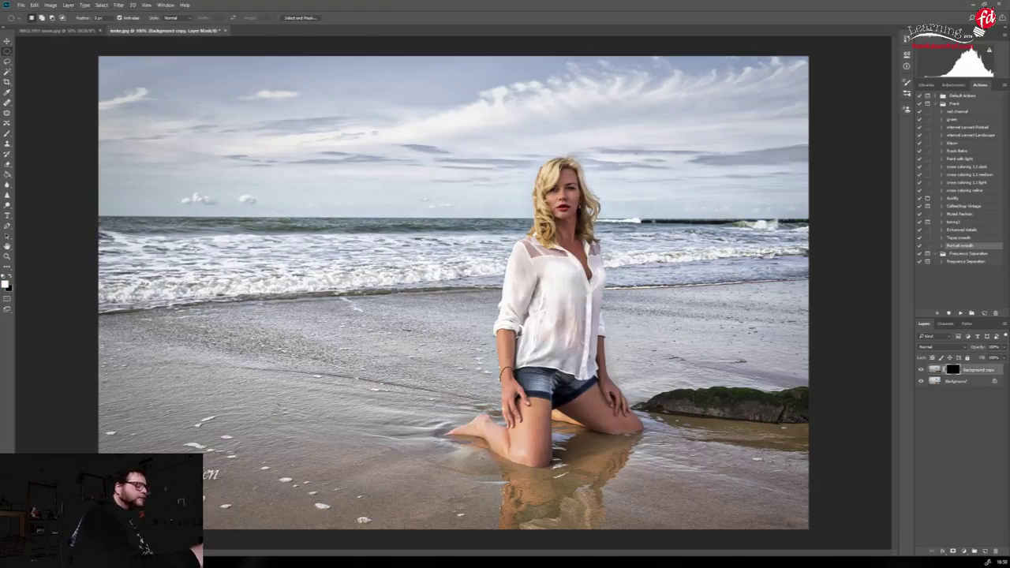
pyautogui.click(34, 5)
pyautogui.click(63, 15)
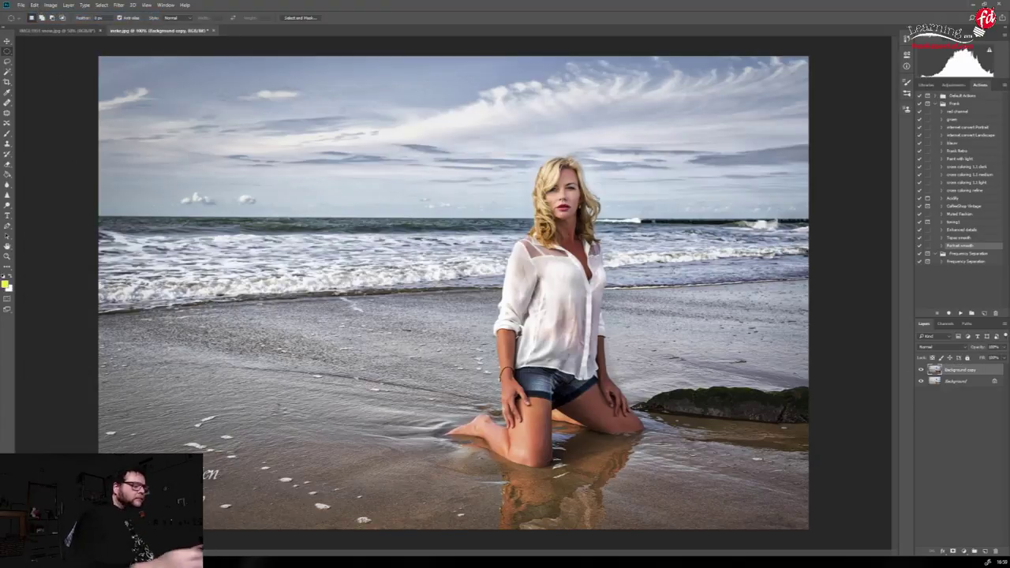
# Add a layer mask that reveals all to the background copy
pyautogui.click(71, 9)
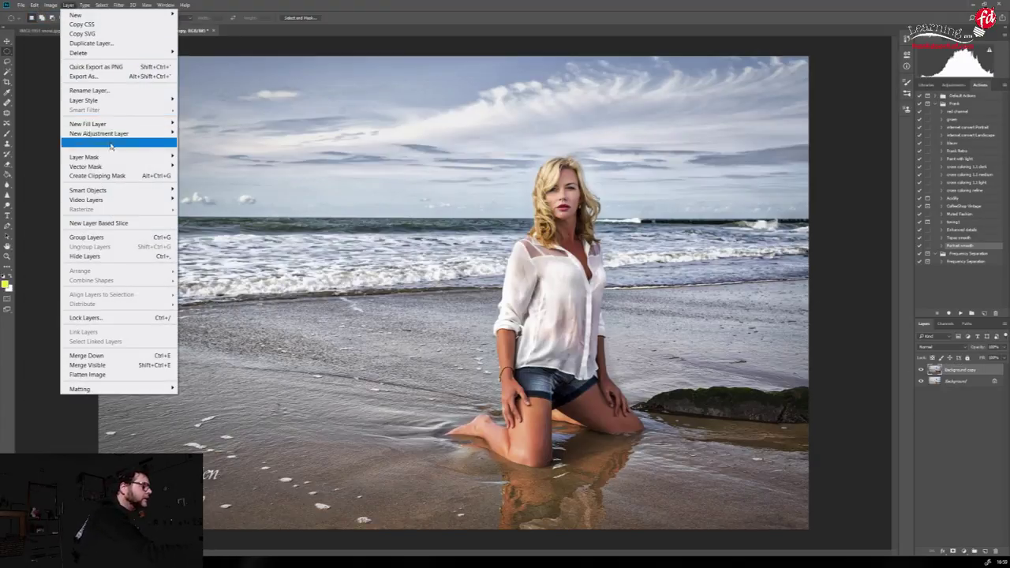
pyautogui.moveTo(115, 157)
pyautogui.click(209, 158)
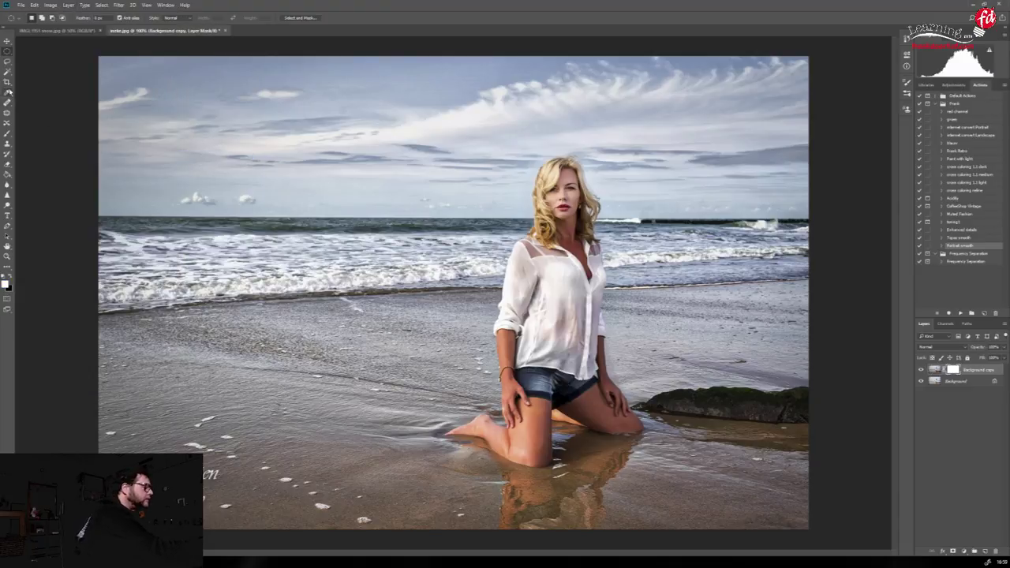
# Paint black with a smaller brush on the background copy's layer mask along the left side of the woman's head
pyautogui.click(7, 132)
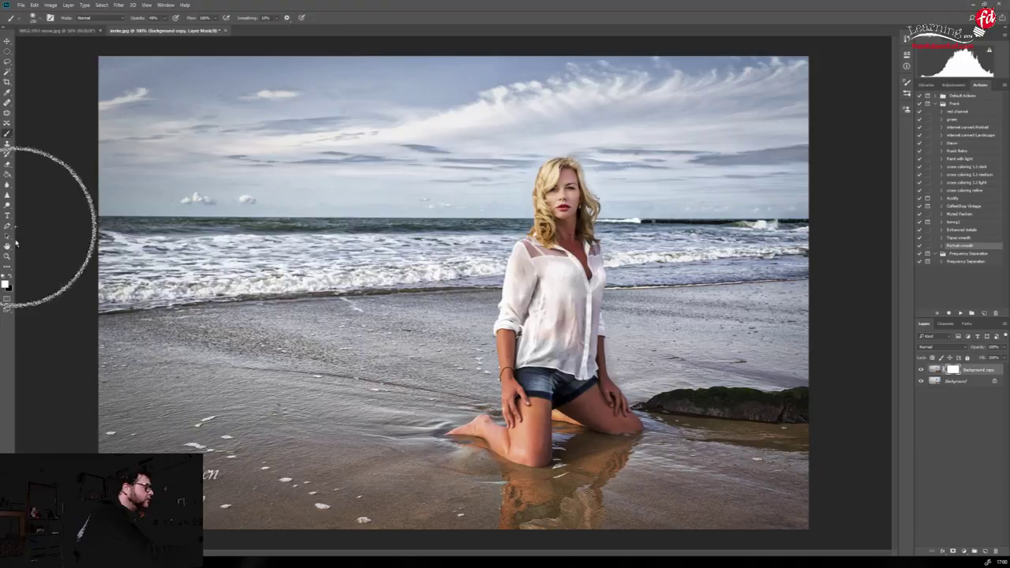
pyautogui.click(10, 279)
pyautogui.press('[')
pyautogui.press('[')
pyautogui.press('[')
pyautogui.press('[')
pyautogui.press('[')
pyautogui.press('[')
pyautogui.press('[')
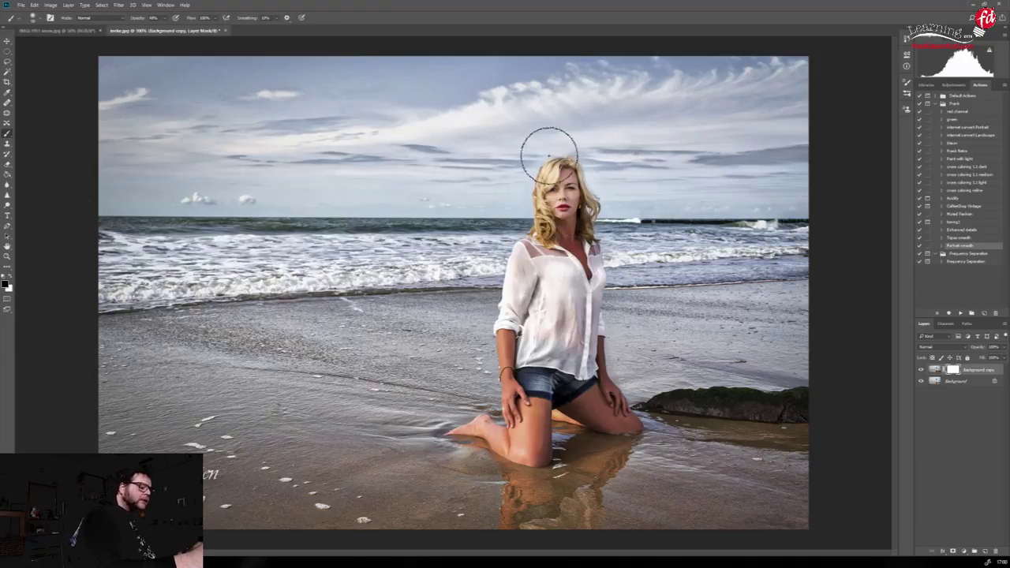
pyautogui.moveTo(535, 175)
pyautogui.mouseDown()
pyautogui.moveTo(560, 155)
pyautogui.moveTo(601, 194)
pyautogui.moveTo(597, 217)
pyautogui.moveTo(543, 213)
pyautogui.mouseUp()
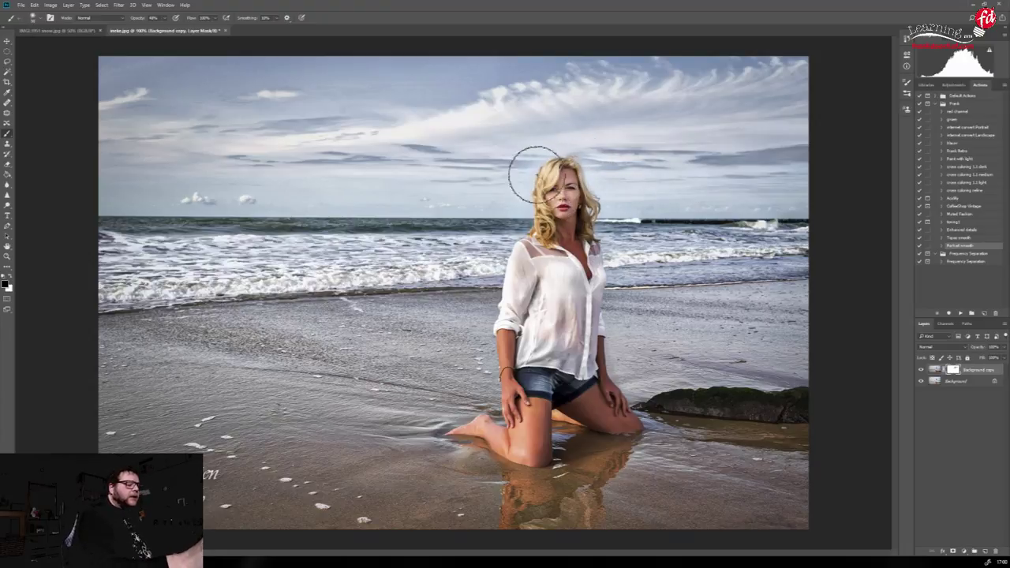
# Compare the beach photo with and without the masked background copy and lower that layer's opacity to 77%
pyautogui.click(921, 370)
pyautogui.click(921, 370)
pyautogui.click(921, 370)
pyautogui.click(921, 371)
pyautogui.click(921, 370)
pyautogui.click(921, 370)
pyautogui.moveTo(1001, 352)
pyautogui.mouseDown()
pyautogui.moveTo(972, 360)
pyautogui.moveTo(1004, 358)
pyautogui.mouseUp()
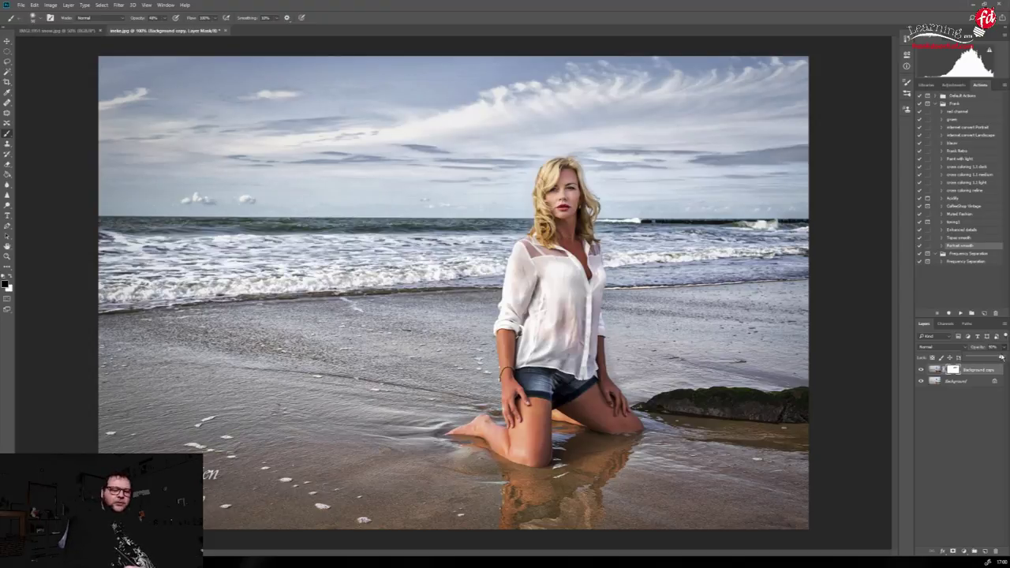
pyautogui.moveTo(1001, 359); pyautogui.dragTo(996, 360)
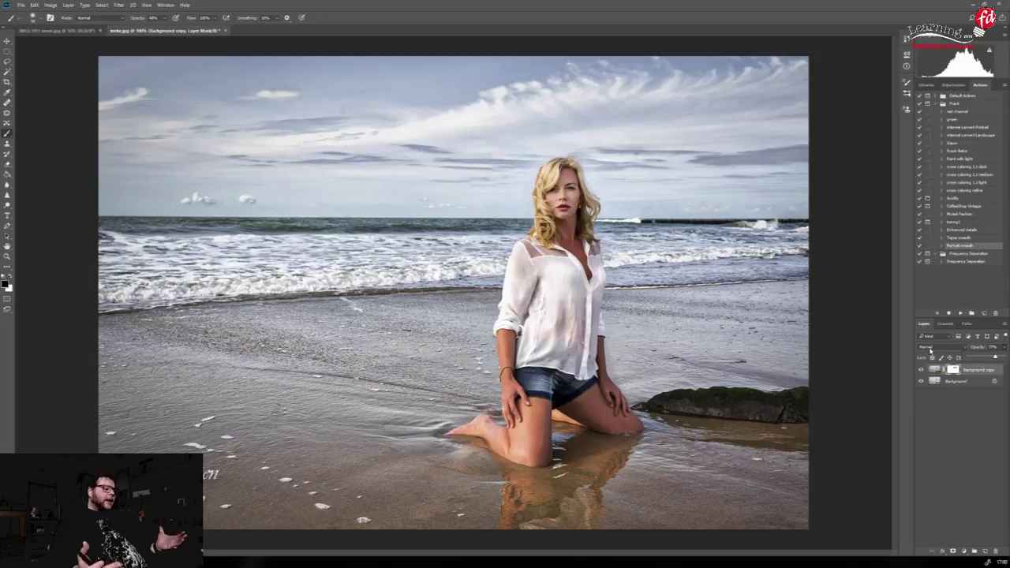
# Switch to the History Brush and flatten the beach photo's layers into one background
pyautogui.click(8, 154)
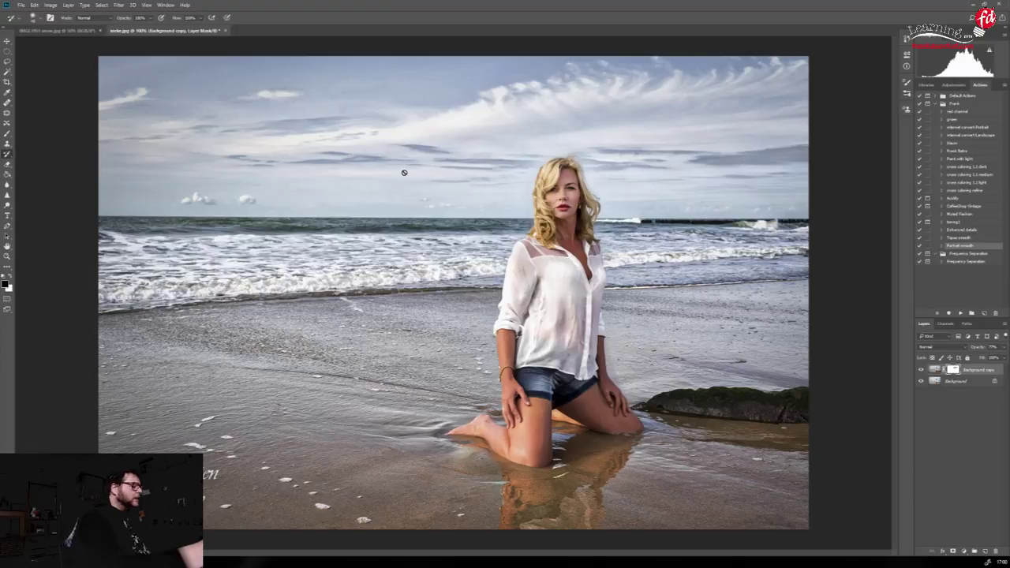
pyautogui.click(69, 5)
pyautogui.click(87, 375)
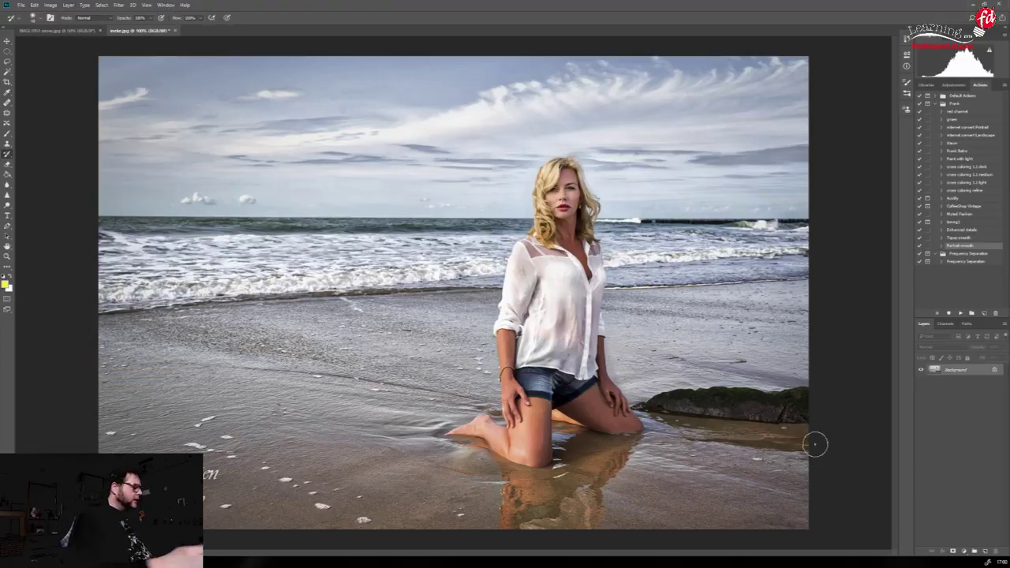
# Try to restore the photo's earlier state over the beach and the woman with a greatly enlarged History Brush
pyautogui.press(']')
pyautogui.press(']')
pyautogui.press(']')
pyautogui.press(']')
pyautogui.press(']')
pyautogui.press(']')
pyautogui.press(']')
pyautogui.press(']')
pyautogui.press(']')
pyautogui.press(']')
pyautogui.press(']')
pyautogui.press(']')
pyautogui.press(']')
pyautogui.press(']')
pyautogui.press(']')
pyautogui.press(']')
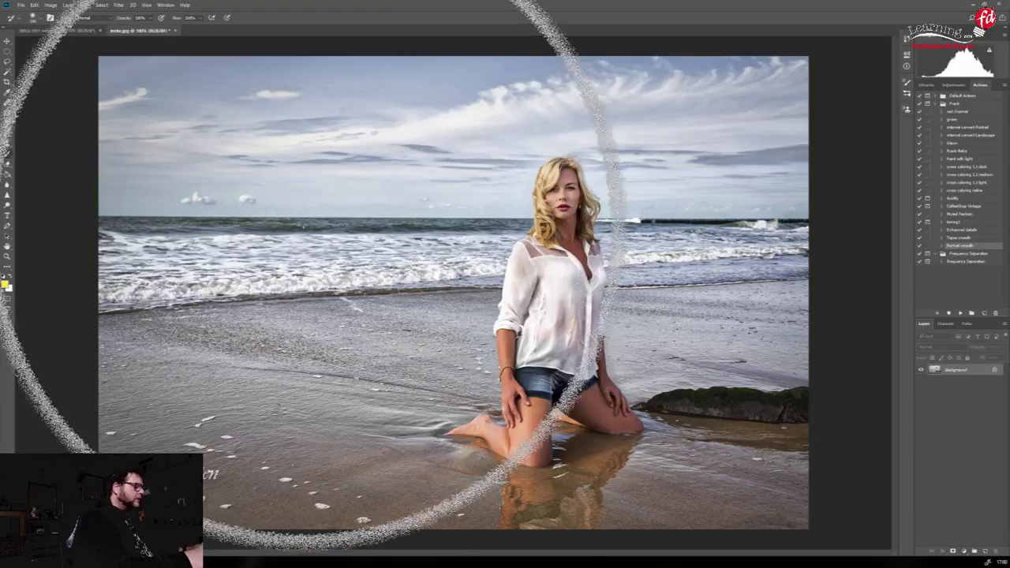
pyautogui.click(609, 349)
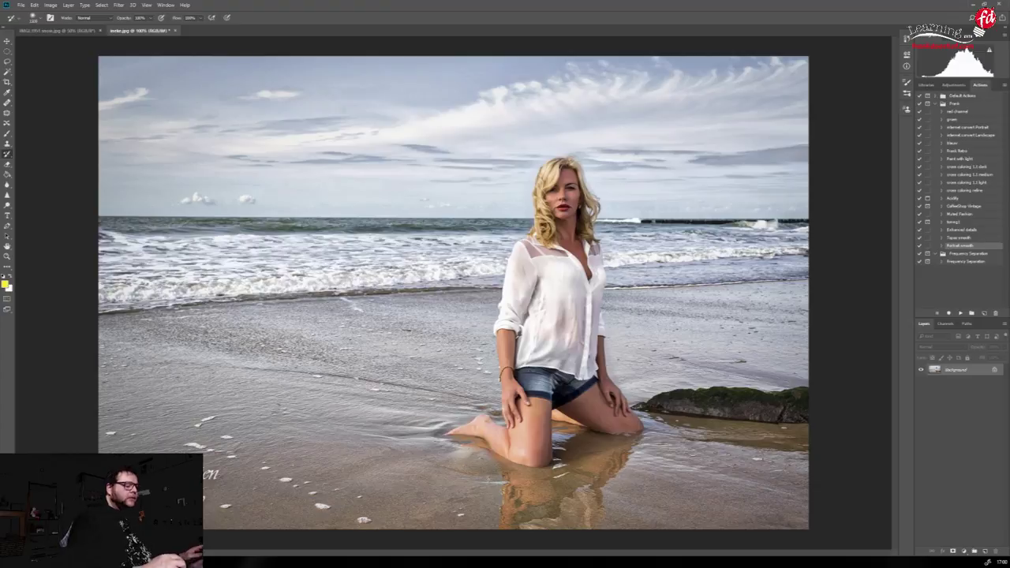
pyautogui.click(34, 5)
pyautogui.click(46, 19)
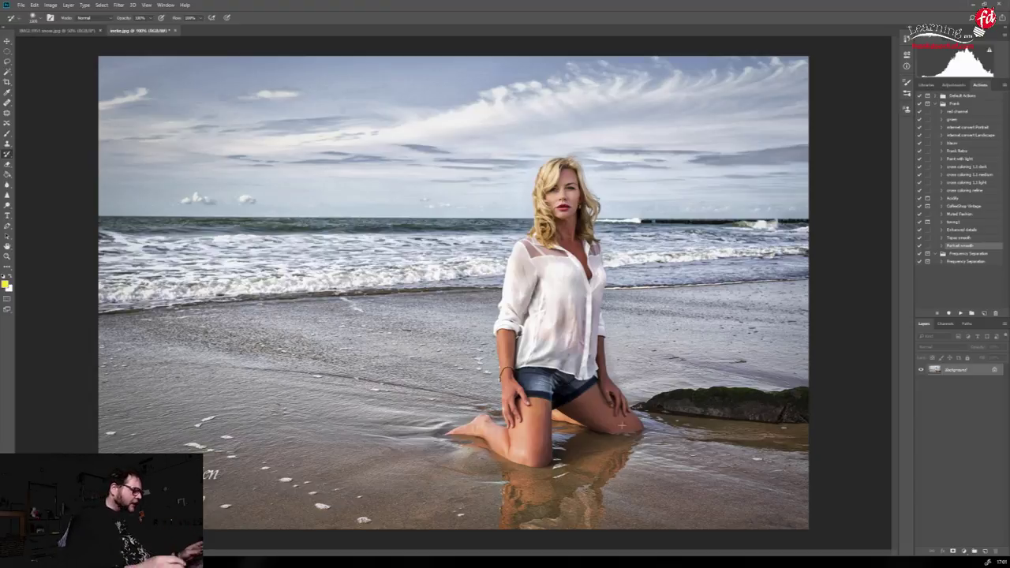
# Close the beach photo without saving and crop the snow portrait tighter along its top and right edges
pyautogui.click(174, 31)
pyautogui.click(505, 209)
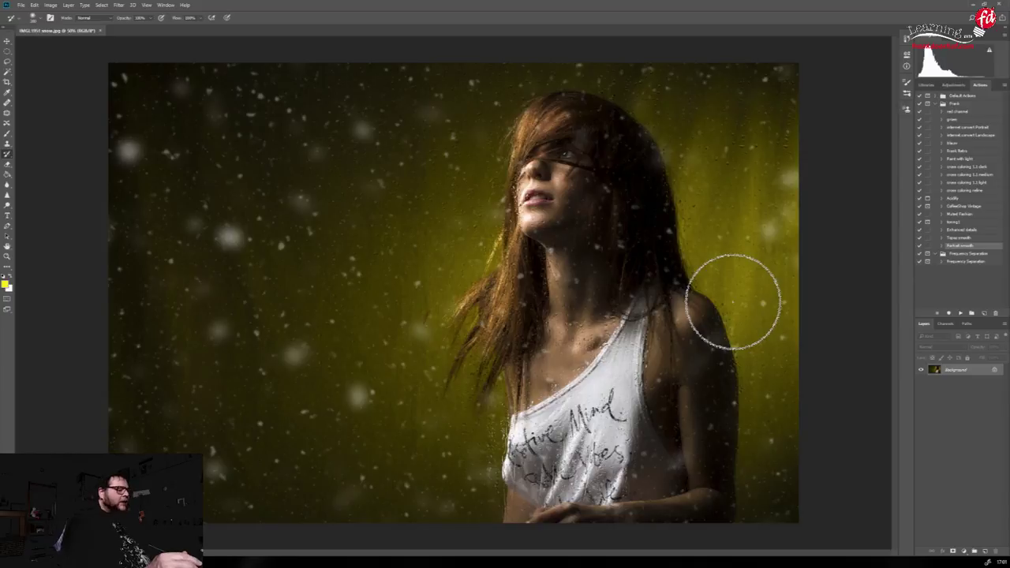
pyautogui.click(8, 83)
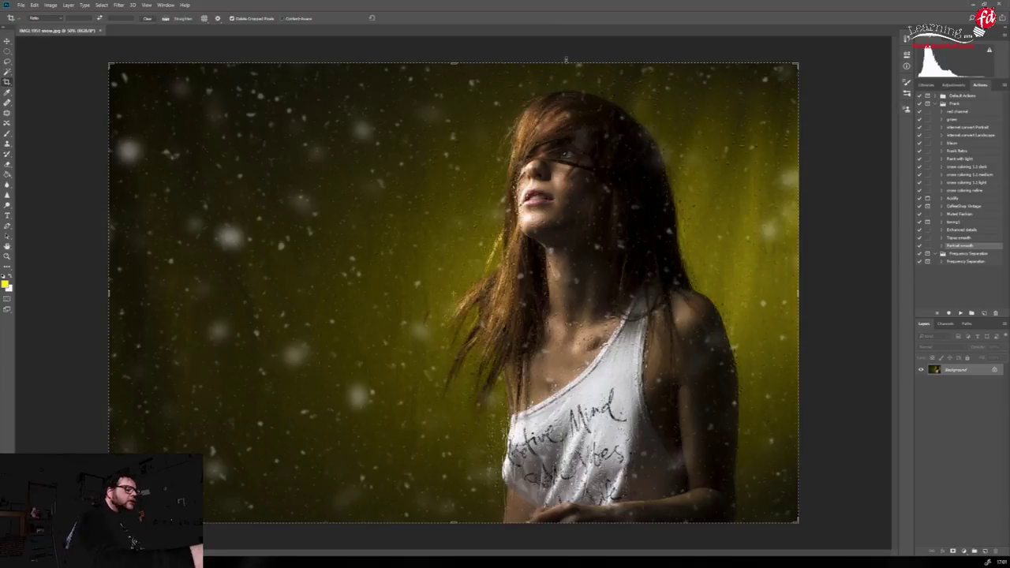
pyautogui.moveTo(455, 64); pyautogui.dragTo(459, 92)
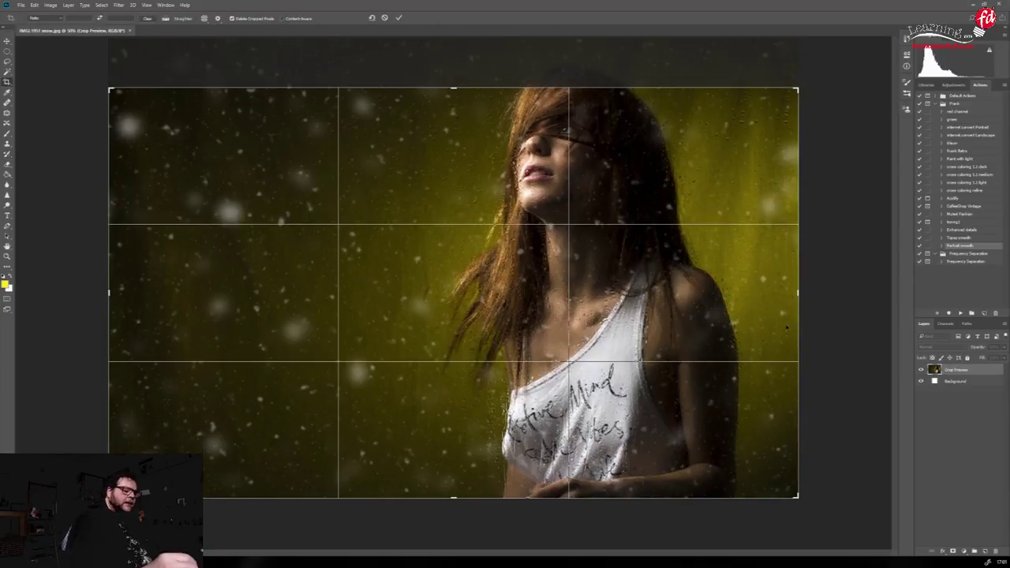
pyautogui.moveTo(796, 294); pyautogui.dragTo(788, 302)
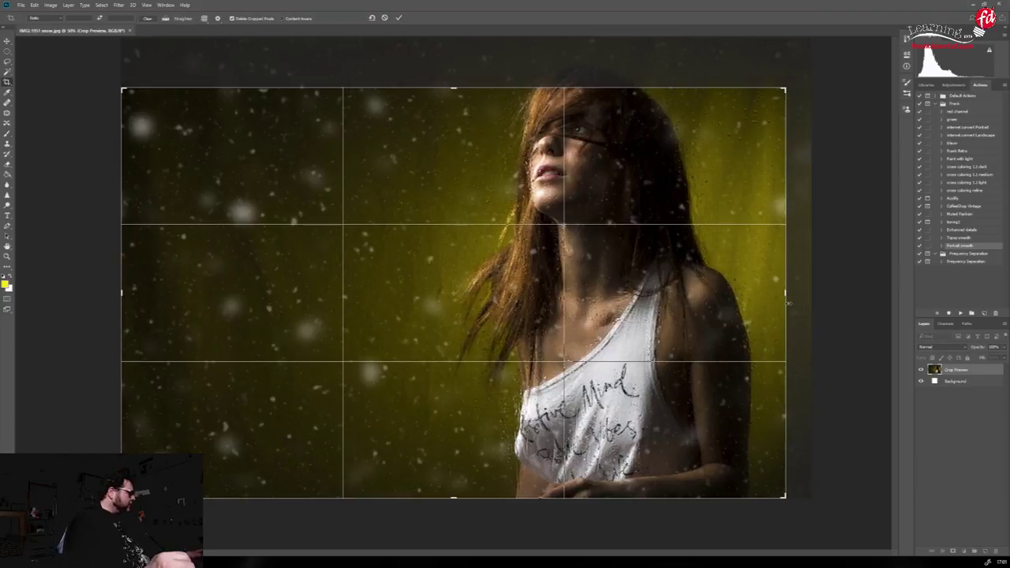
pyautogui.press('Return')
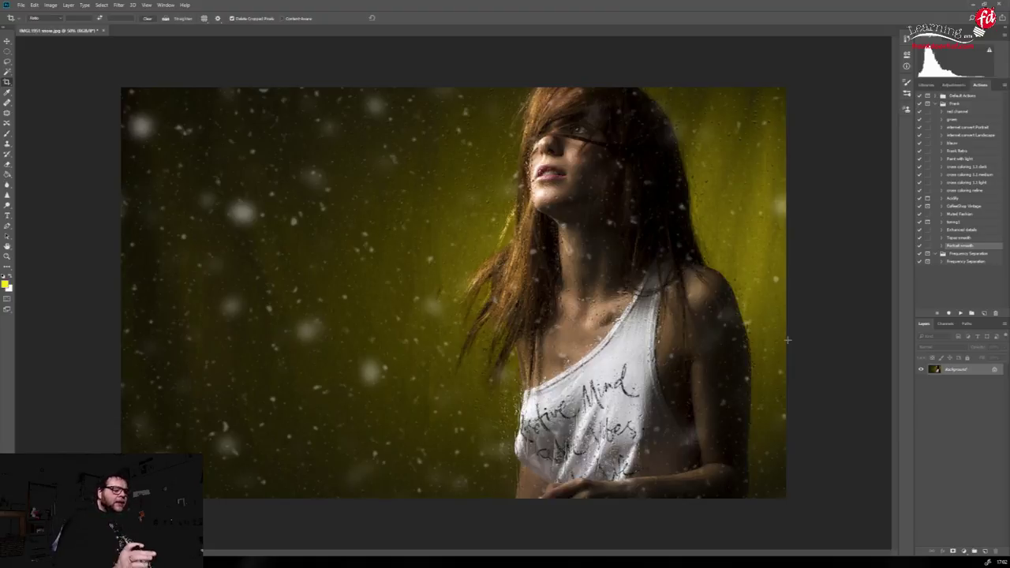
# Close the snow portrait without saving and open the photo of the reclining woman holding a gold chain
pyautogui.click(103, 30)
pyautogui.click(505, 208)
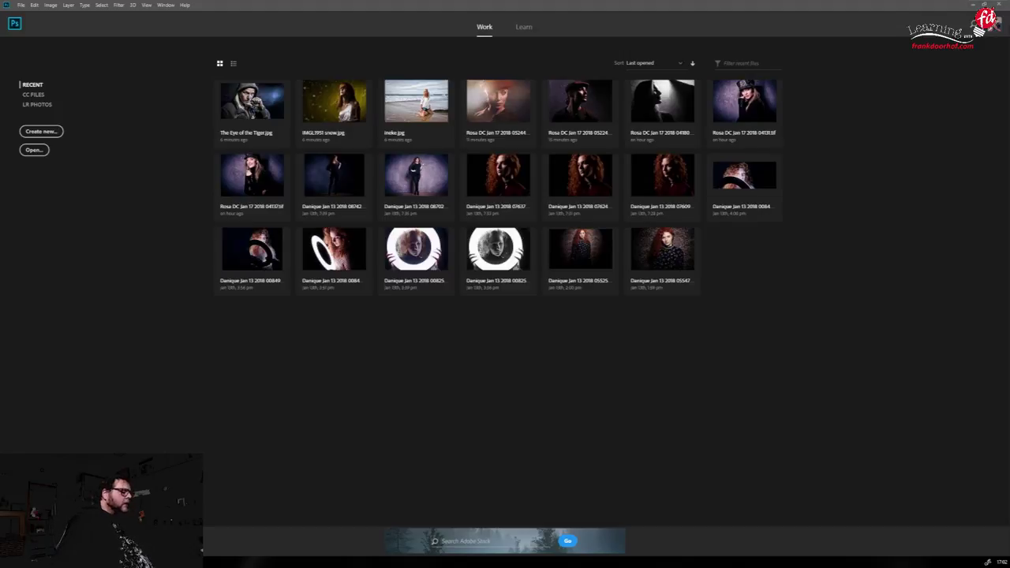
pyautogui.moveTo(18, 40); pyautogui.dragTo(363, 269)
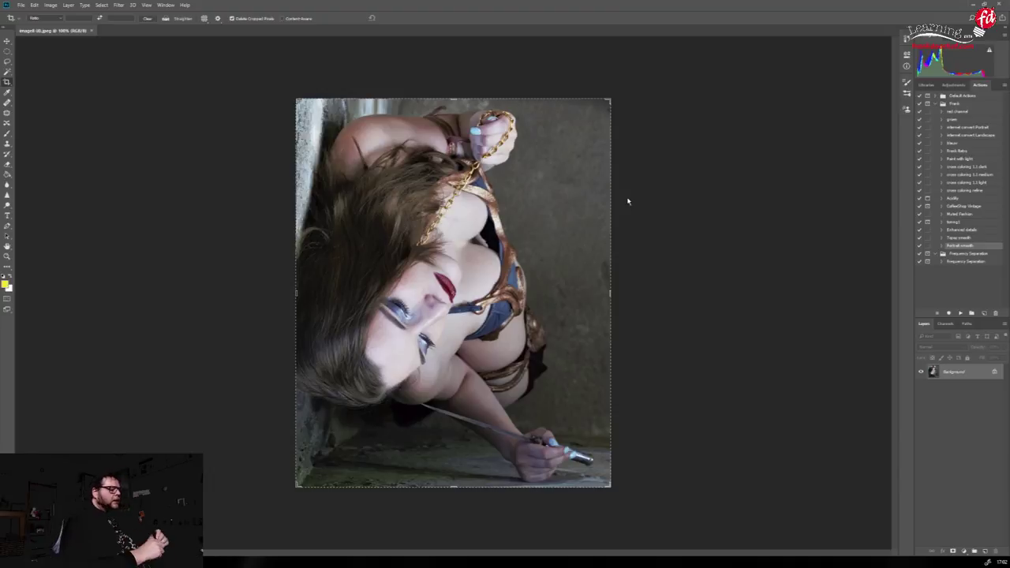
# Rotate the whole image 90° counter clockwise
pyautogui.click(52, 5)
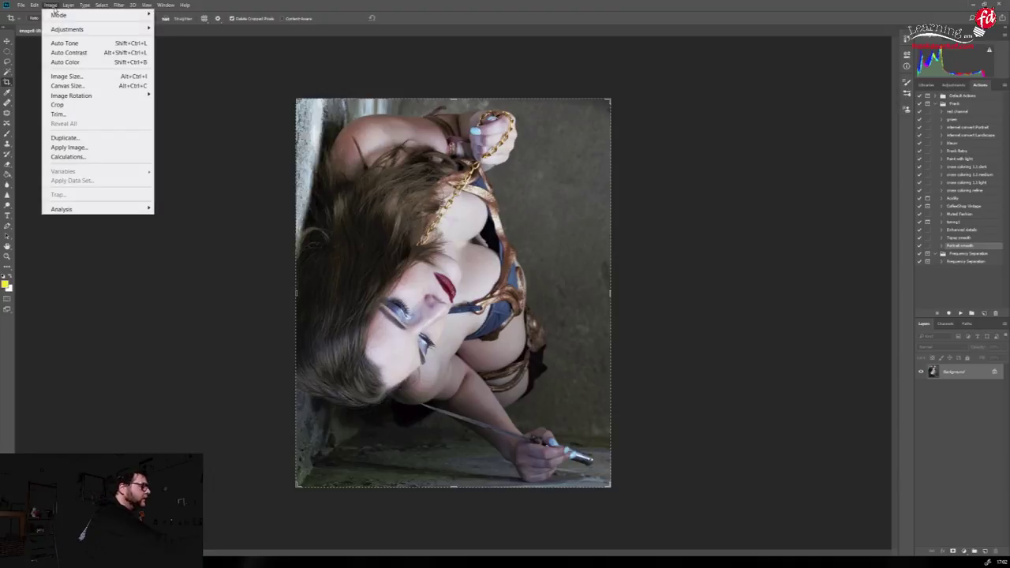
pyautogui.moveTo(89, 96)
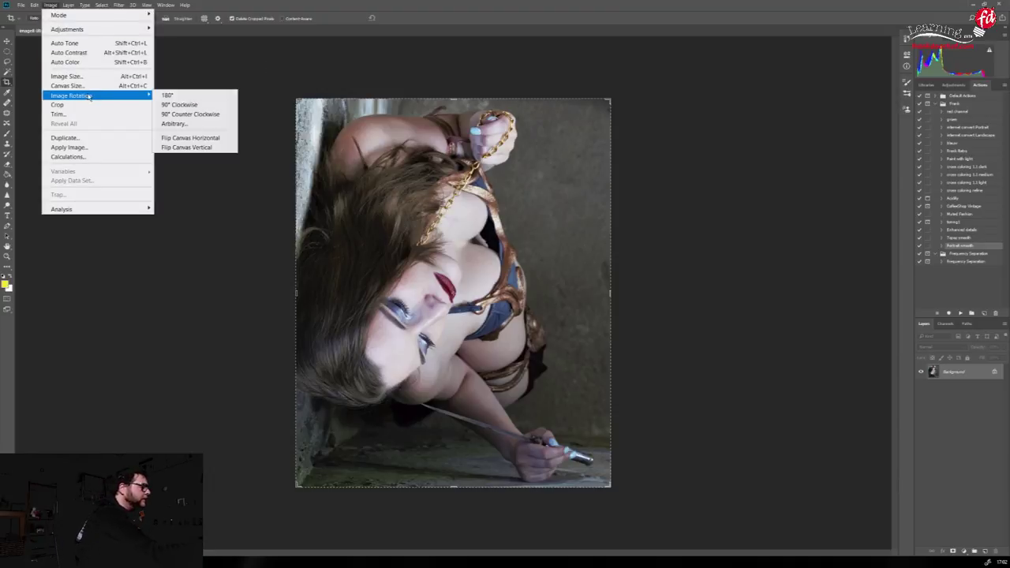
pyautogui.click(186, 114)
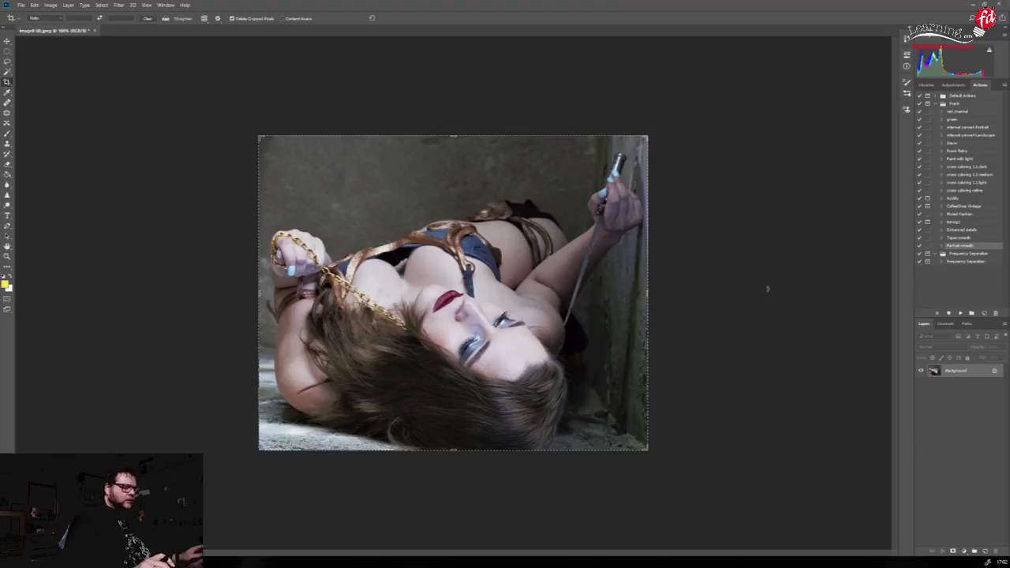
# Create a new Soft Light layer filled with 50% gray and compare the photo with and without it
pyautogui.click(68, 6)
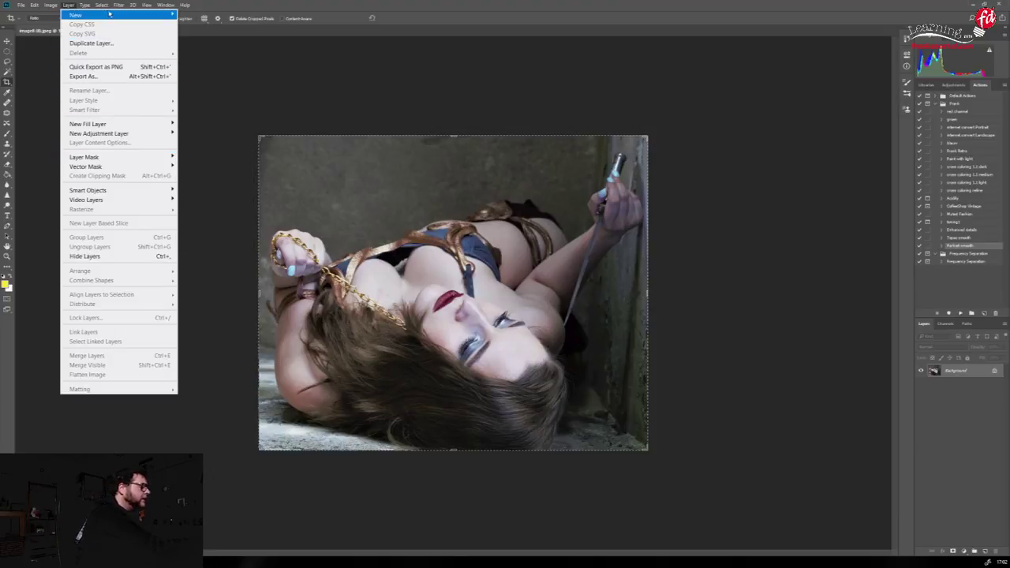
pyautogui.moveTo(141, 16)
pyautogui.click(215, 17)
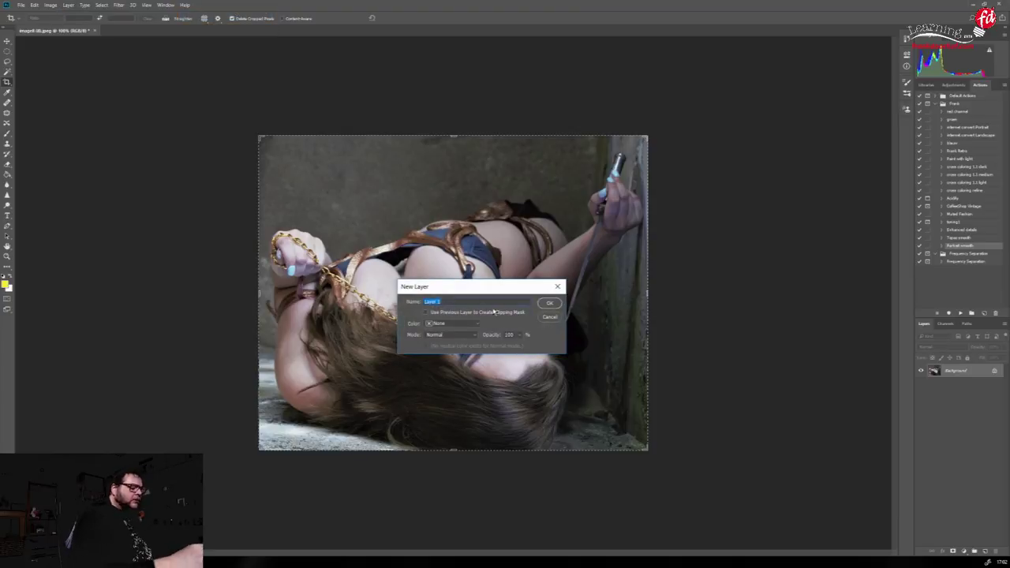
pyautogui.click(454, 336)
pyautogui.click(474, 431)
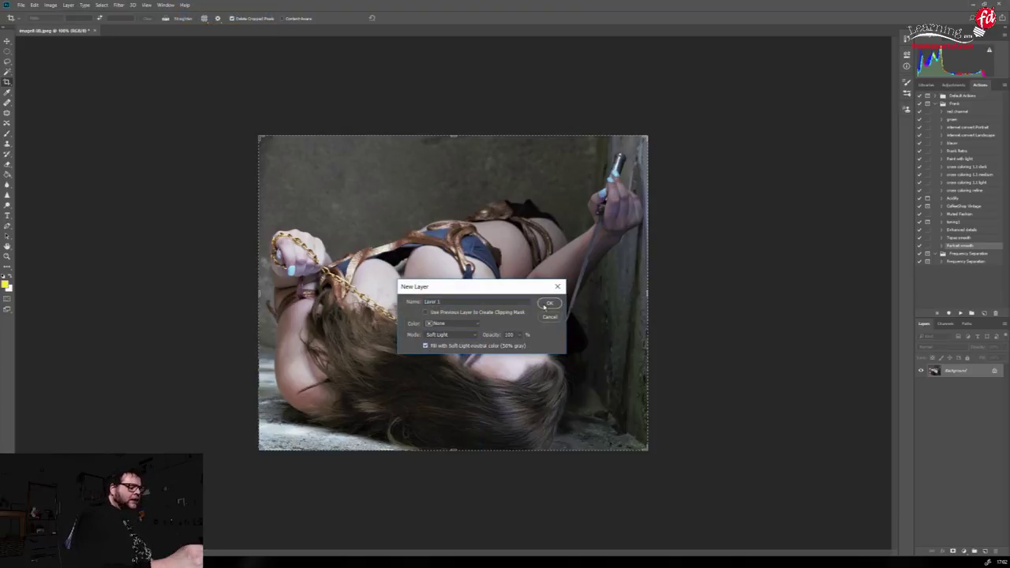
pyautogui.click(551, 305)
pyautogui.click(921, 370)
pyautogui.click(921, 370)
pyautogui.click(921, 370)
pyautogui.click(922, 370)
pyautogui.click(921, 370)
pyautogui.click(921, 370)
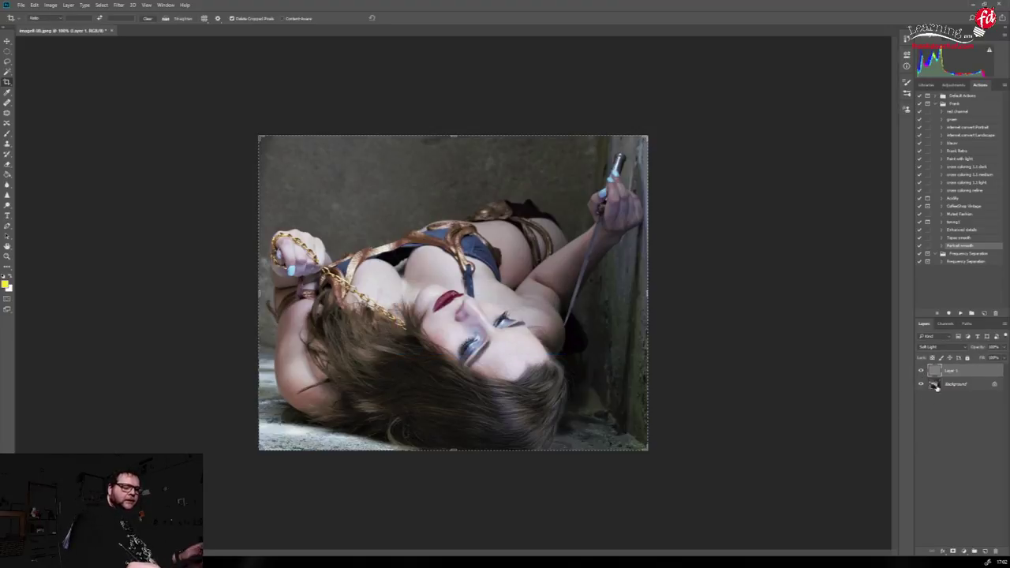
# Paint a quick mask over the woman's face and the adjoining hair with the brush at 100% opacity
pyautogui.click(8, 52)
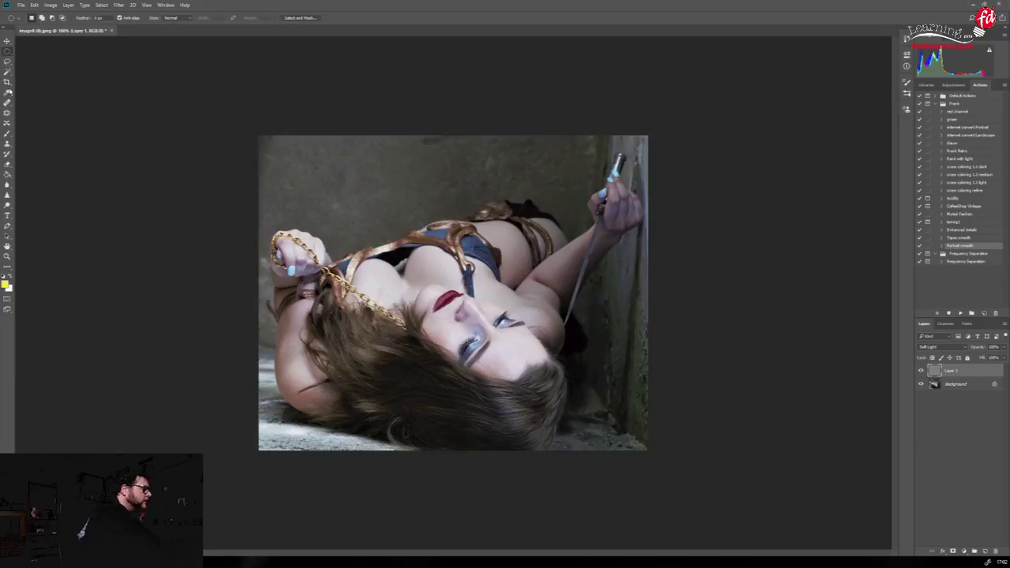
pyautogui.click(8, 300)
pyautogui.click(8, 135)
pyautogui.moveTo(446, 359)
pyautogui.mouseDown()
pyautogui.moveTo(438, 320)
pyautogui.moveTo(454, 343)
pyautogui.mouseUp()
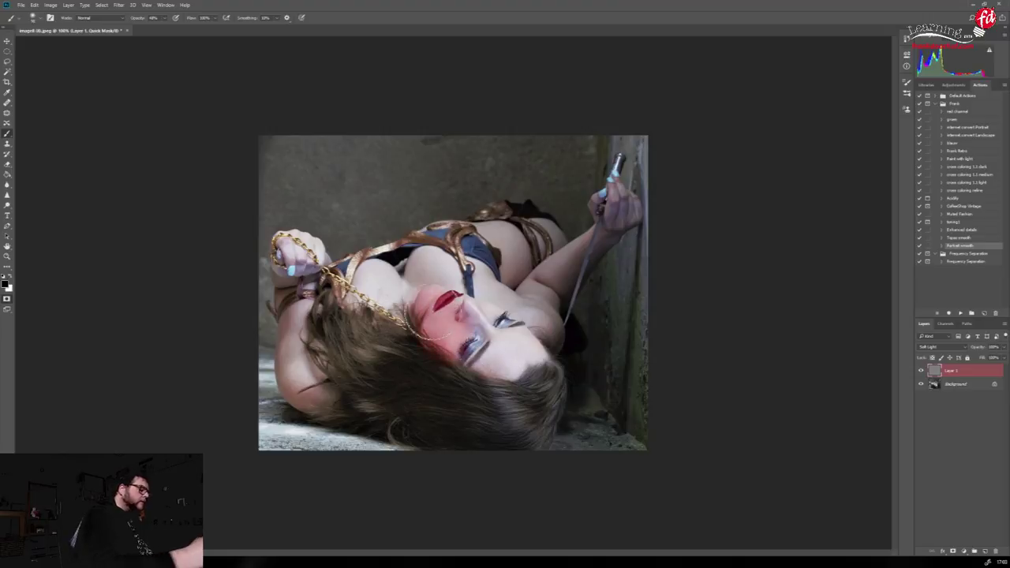
pyautogui.click(164, 19)
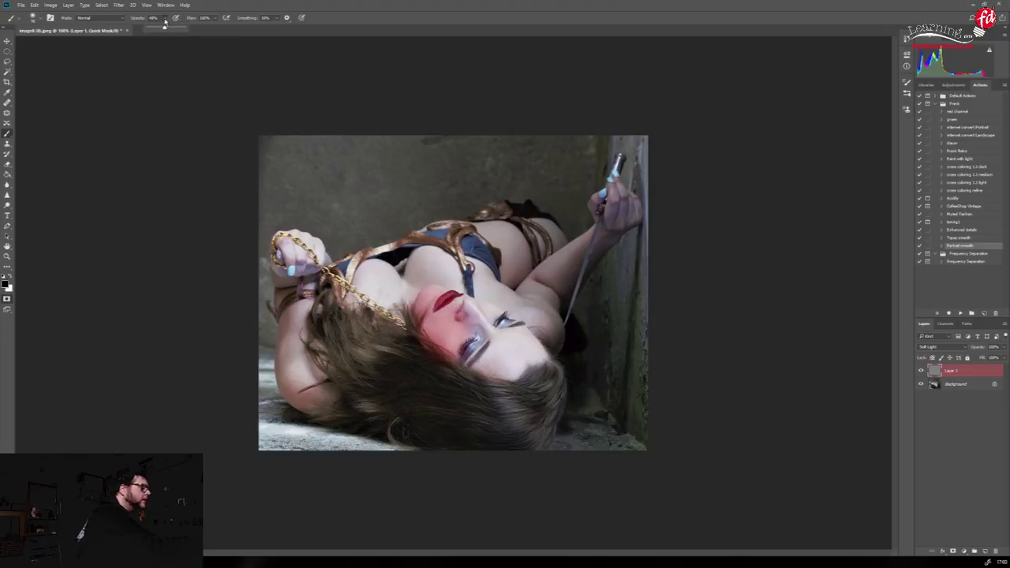
pyautogui.click(442, 303)
pyautogui.moveTo(418, 296)
pyautogui.mouseDown()
pyautogui.moveTo(448, 358)
pyautogui.moveTo(420, 355)
pyautogui.moveTo(528, 426)
pyautogui.moveTo(421, 366)
pyautogui.moveTo(481, 411)
pyautogui.moveTo(535, 428)
pyautogui.moveTo(475, 341)
pyautogui.moveTo(507, 371)
pyautogui.moveTo(485, 332)
pyautogui.moveTo(496, 334)
pyautogui.moveTo(459, 313)
pyautogui.moveTo(527, 338)
pyautogui.moveTo(543, 430)
pyautogui.moveTo(538, 377)
pyautogui.moveTo(554, 438)
pyautogui.moveTo(536, 371)
pyautogui.moveTo(434, 308)
pyautogui.moveTo(433, 379)
pyautogui.moveTo(552, 433)
pyautogui.moveTo(448, 337)
pyautogui.moveTo(484, 328)
pyautogui.moveTo(541, 380)
pyautogui.moveTo(528, 437)
pyautogui.moveTo(509, 322)
pyautogui.moveTo(500, 323)
pyautogui.moveTo(524, 437)
pyautogui.moveTo(424, 389)
pyautogui.moveTo(419, 342)
pyautogui.moveTo(524, 422)
pyautogui.moveTo(569, 406)
pyautogui.moveTo(514, 329)
pyautogui.moveTo(570, 412)
pyautogui.moveTo(566, 395)
pyautogui.moveTo(451, 300)
pyautogui.mouseUp()
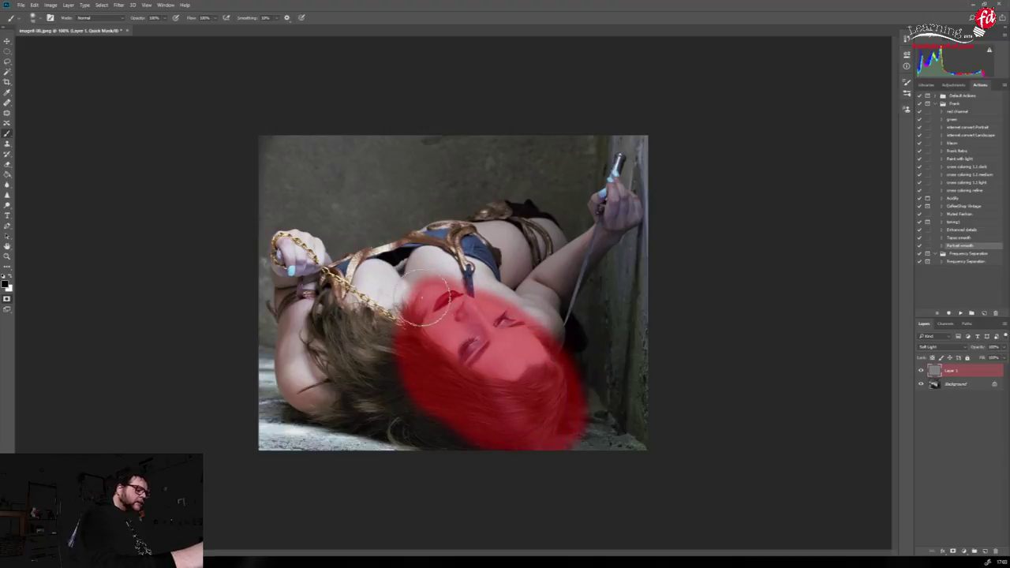
# Turn the quick mask into a selection of the head and feather it by 25 pixels
pyautogui.click(7, 298)
pyautogui.click(101, 5)
pyautogui.click(118, 40)
pyautogui.click(101, 5)
pyautogui.moveTo(137, 137)
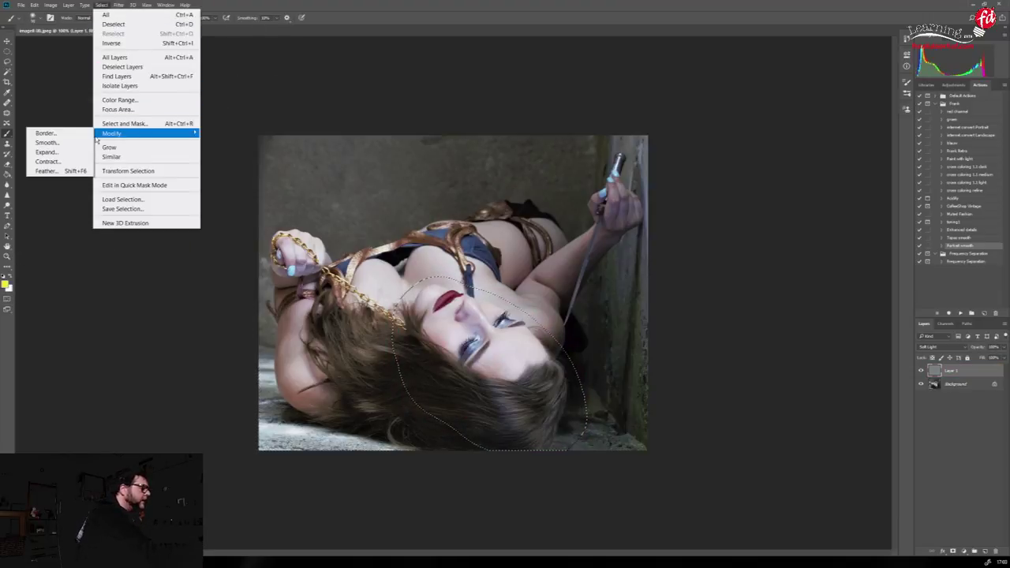
pyautogui.click(56, 172)
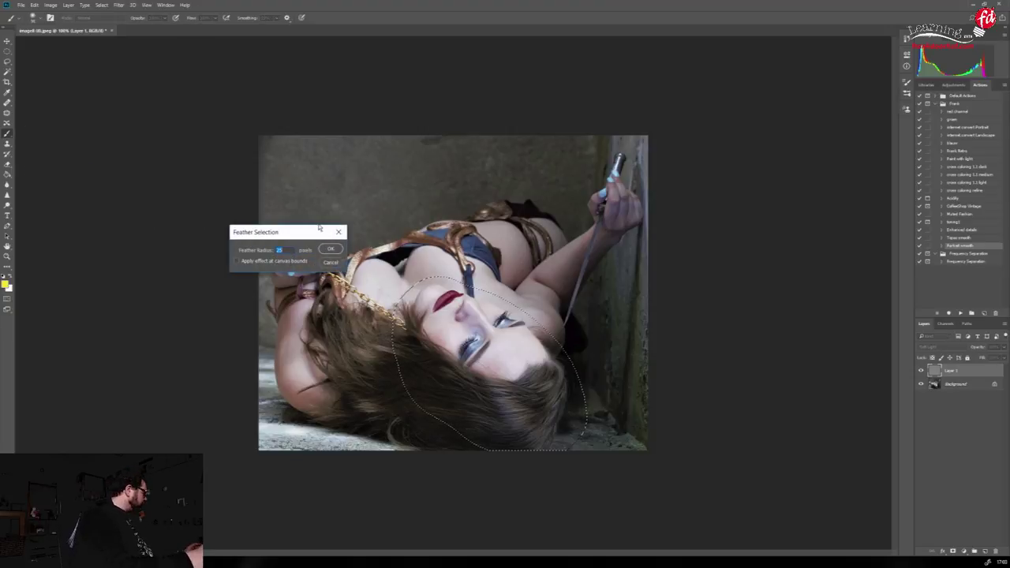
pyautogui.click(331, 249)
# Invert the selection, fill the area around the head with black on the Soft Light layer, and deselect
pyautogui.click(102, 5)
pyautogui.click(111, 33)
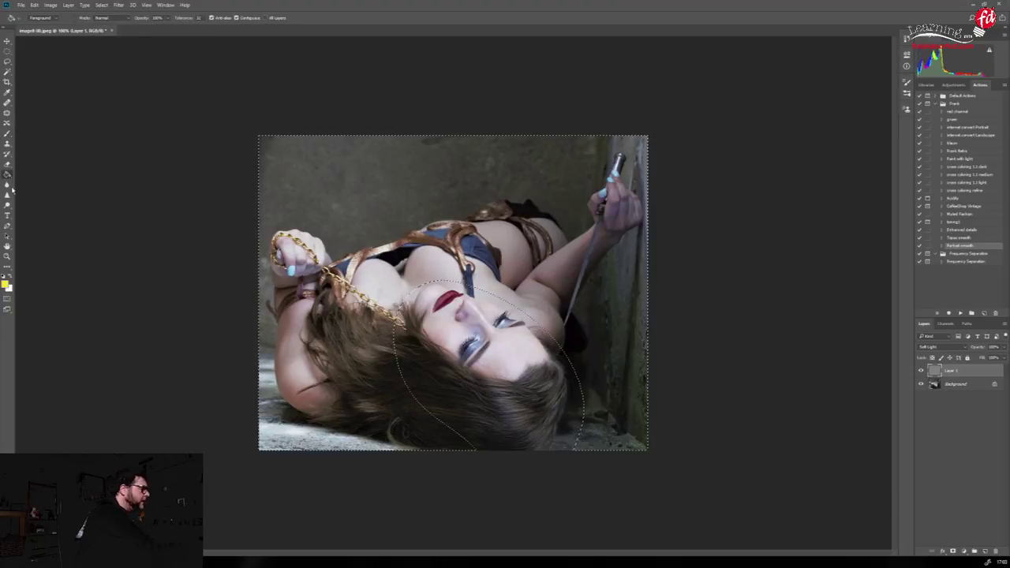
pyautogui.click(4, 282)
pyautogui.click(427, 377)
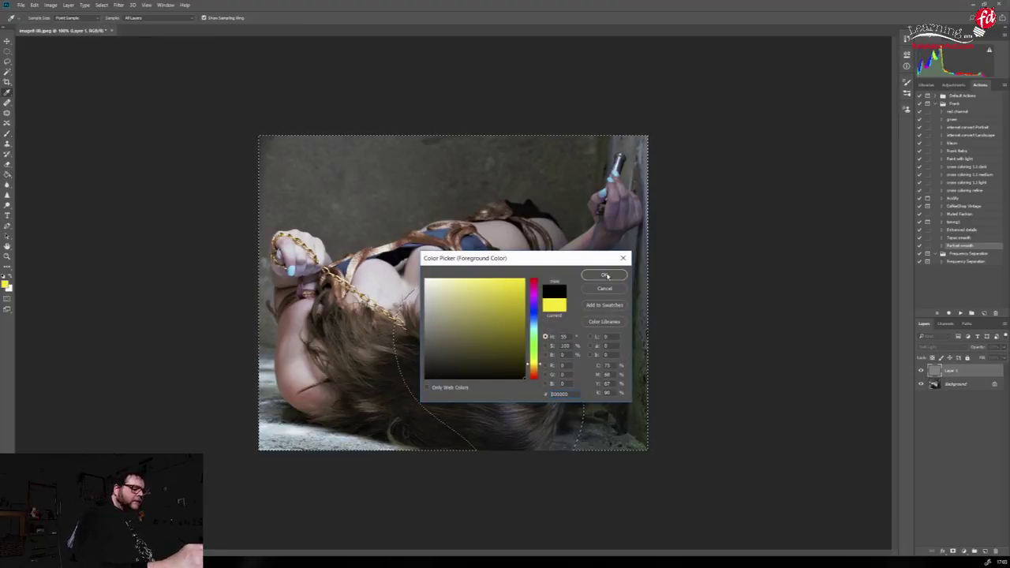
pyautogui.click(604, 274)
pyautogui.click(618, 219)
pyautogui.click(102, 5)
pyautogui.click(110, 24)
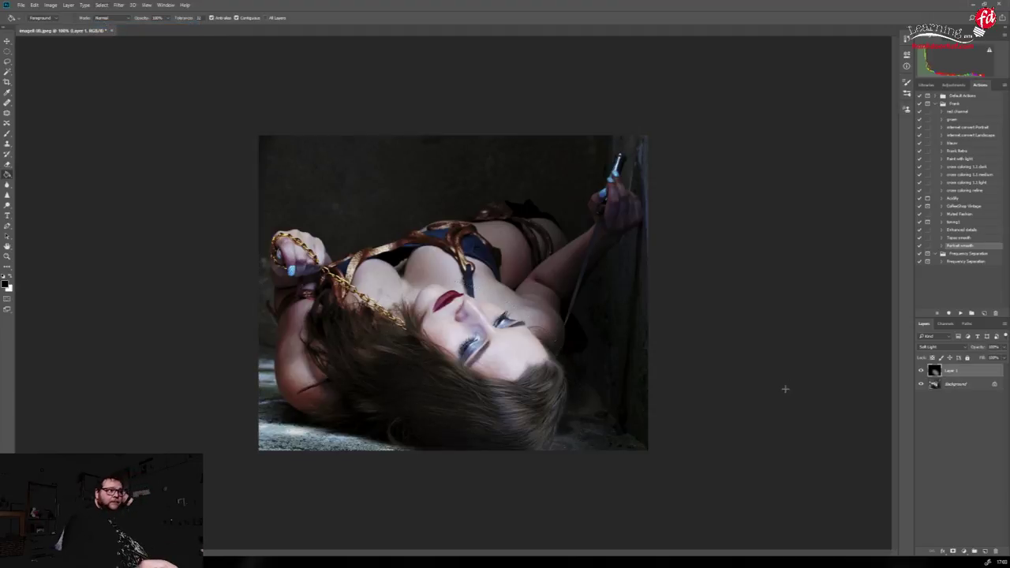
# Compare the photo with and without the darkening layer and reduce that layer's opacity slightly
pyautogui.click(921, 371)
pyautogui.click(921, 371)
pyautogui.click(1004, 348)
pyautogui.moveTo(992, 358); pyautogui.dragTo(999, 357)
# Duplicate the darkening layer, set the copy's opacity to 57%, and compare the photo with and without the copy
pyautogui.moveTo(933, 372); pyautogui.dragTo(985, 551)
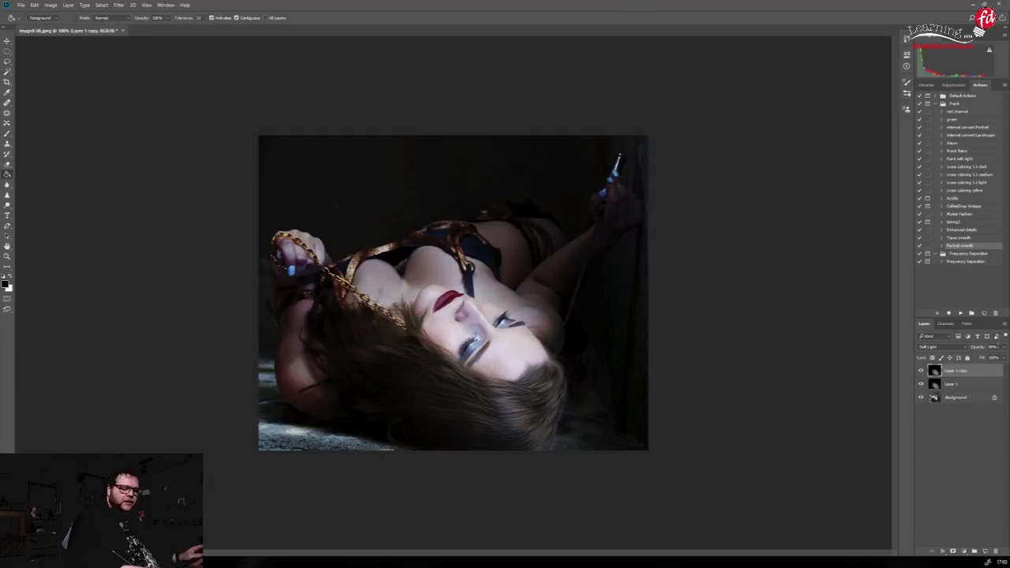
pyautogui.click(1005, 349)
pyautogui.moveTo(991, 358); pyautogui.dragTo(988, 359)
pyautogui.click(921, 371)
pyautogui.click(921, 371)
# Flatten the image and start a Tilt-Shift blur centred on the model's eye nearest the shoulder
pyautogui.click(69, 5)
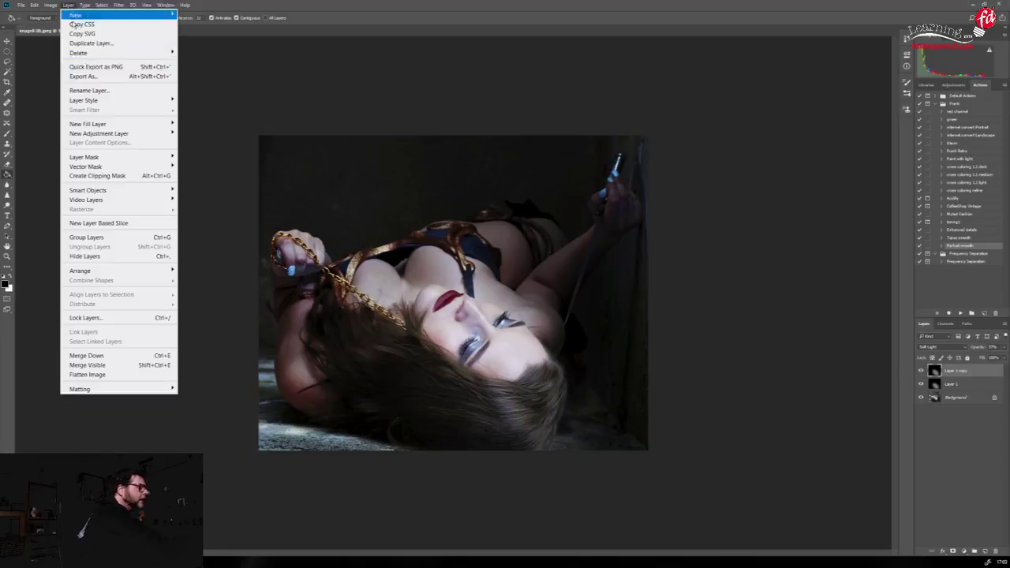
pyautogui.click(87, 374)
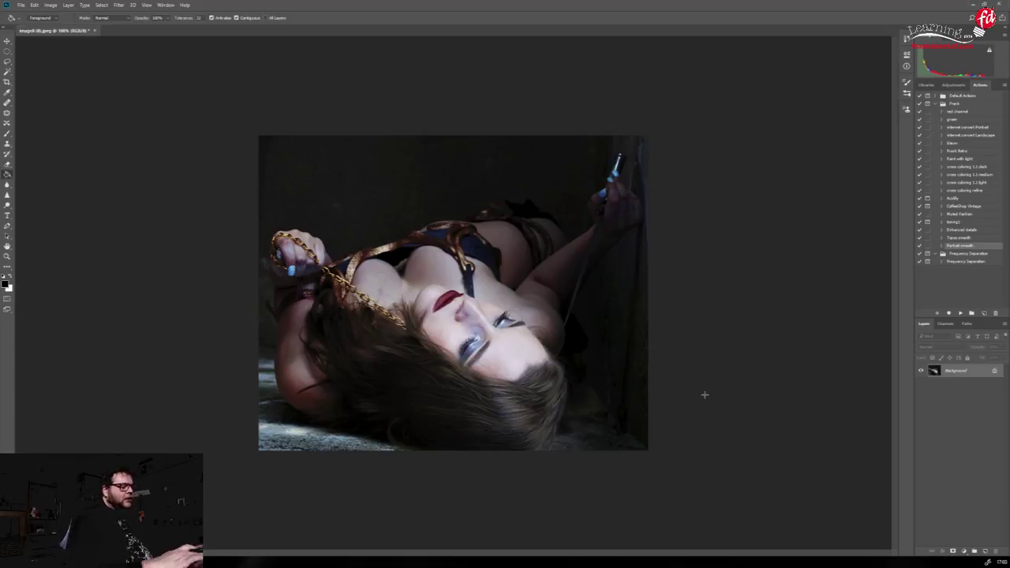
pyautogui.click(118, 4)
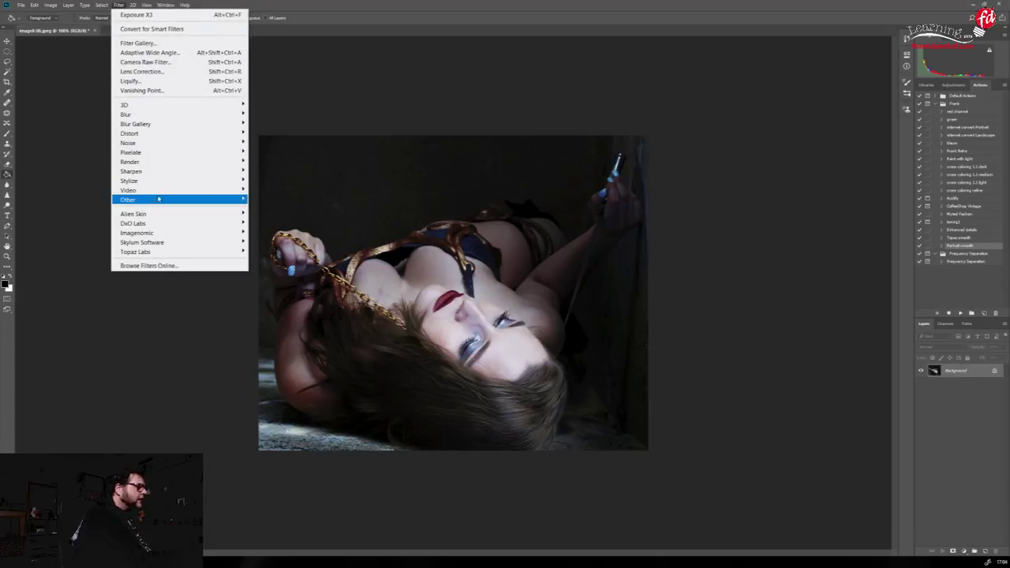
pyautogui.moveTo(159, 119)
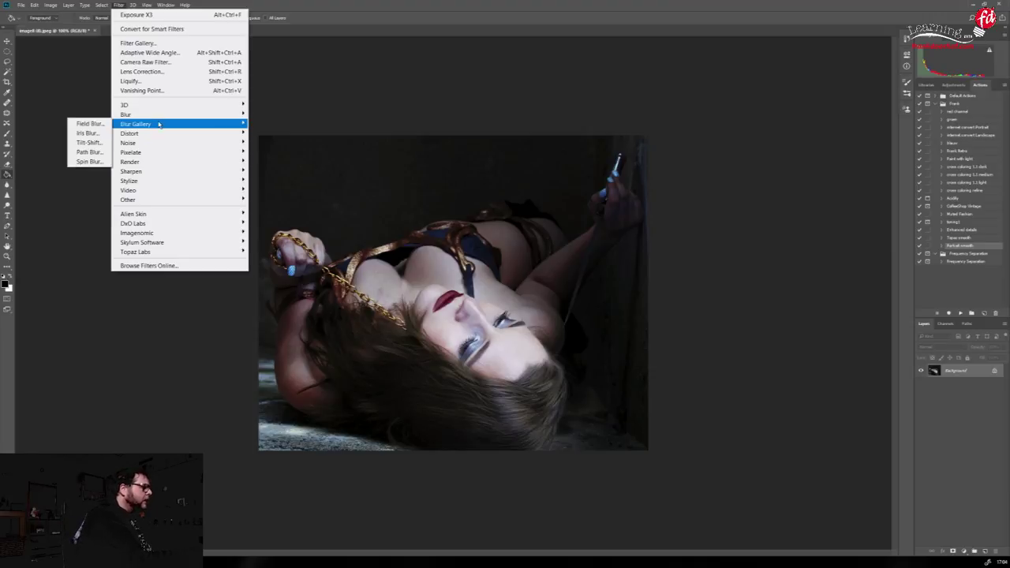
pyautogui.click(97, 145)
pyautogui.moveTo(460, 295); pyautogui.dragTo(506, 324)
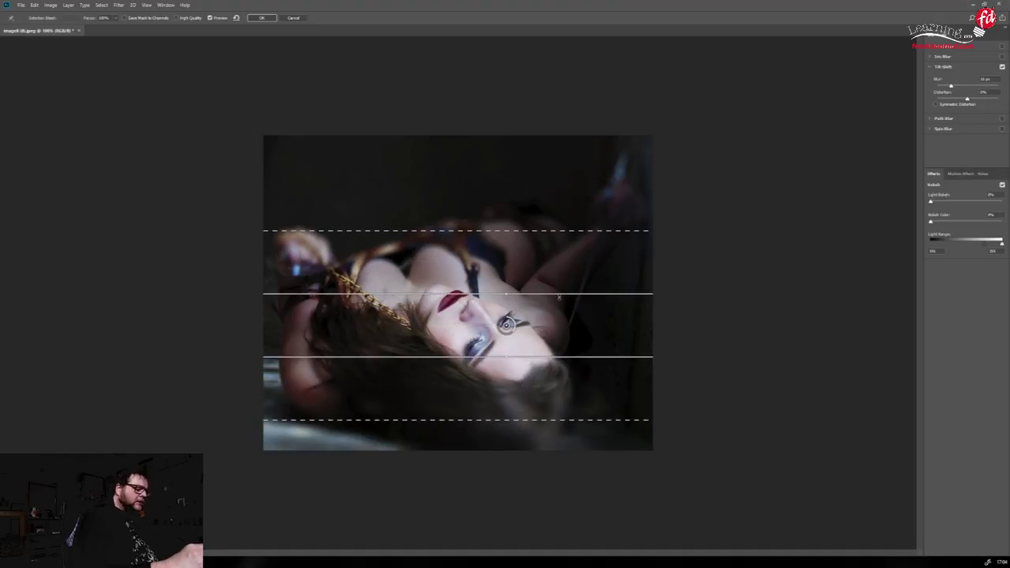
# Tilt the blur band diagonally across the face, move its outer boundary beyond the hair, and lower the blur amount
pyautogui.moveTo(506, 293); pyautogui.dragTo(416, 215)
pyautogui.moveTo(564, 401); pyautogui.dragTo(581, 425)
pyautogui.moveTo(560, 384); pyautogui.dragTo(586, 409)
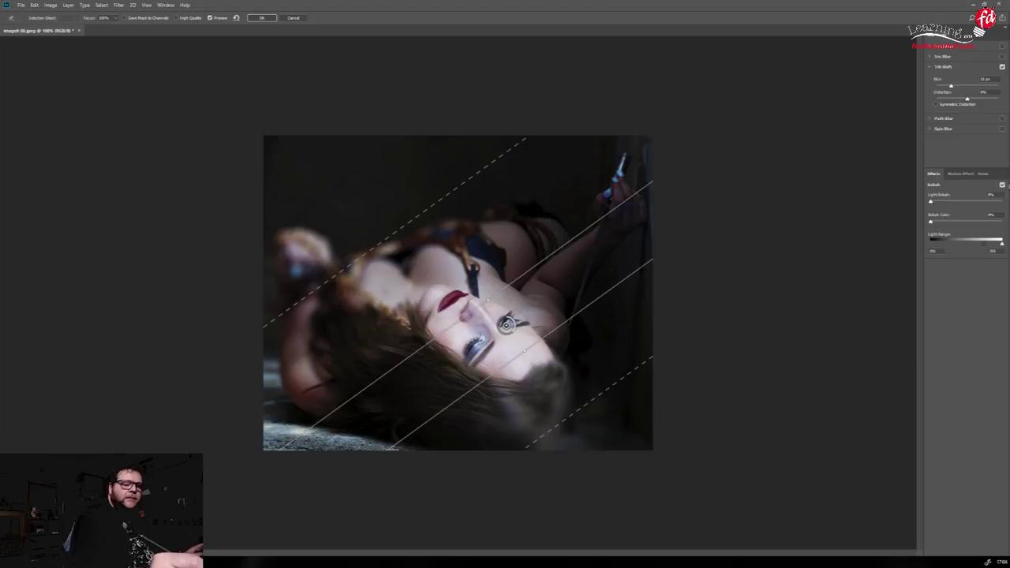
pyautogui.moveTo(950, 87); pyautogui.dragTo(944, 91)
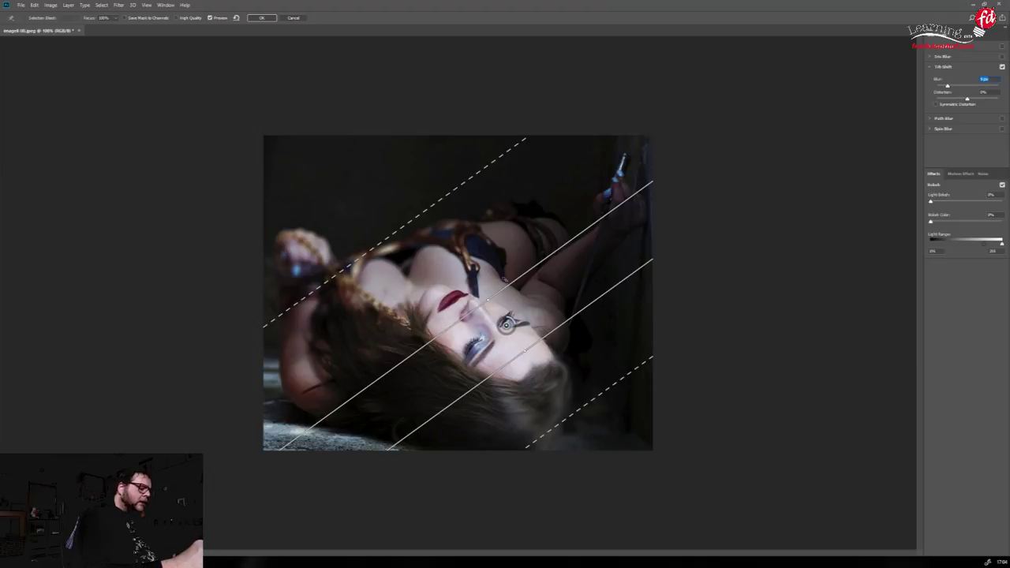
# Refine the Tilt-Shift band to a shallower diagonal with its upper transition line closer to the face, and apply the blur
pyautogui.moveTo(488, 300); pyautogui.dragTo(511, 301)
pyautogui.moveTo(551, 164)
pyautogui.mouseDown()
pyautogui.moveTo(541, 139)
pyautogui.moveTo(554, 163)
pyautogui.mouseUp()
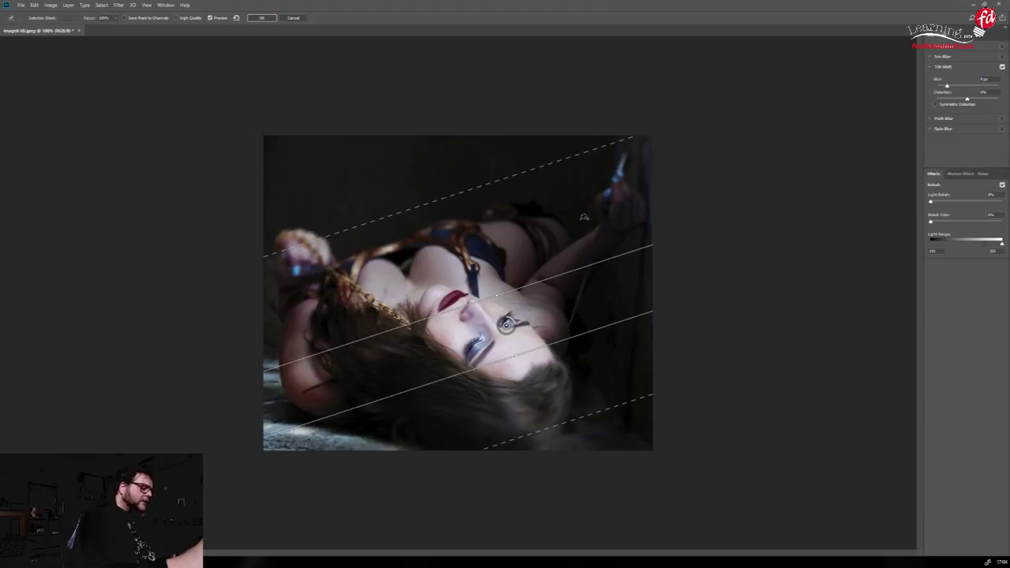
pyautogui.moveTo(492, 299); pyautogui.dragTo(479, 265)
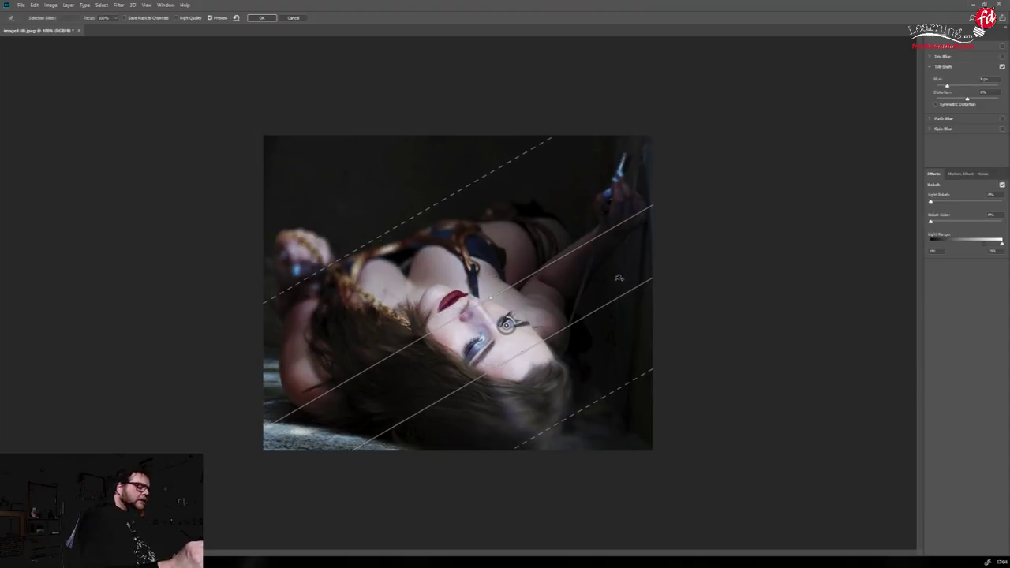
pyautogui.moveTo(415, 215); pyautogui.dragTo(372, 159)
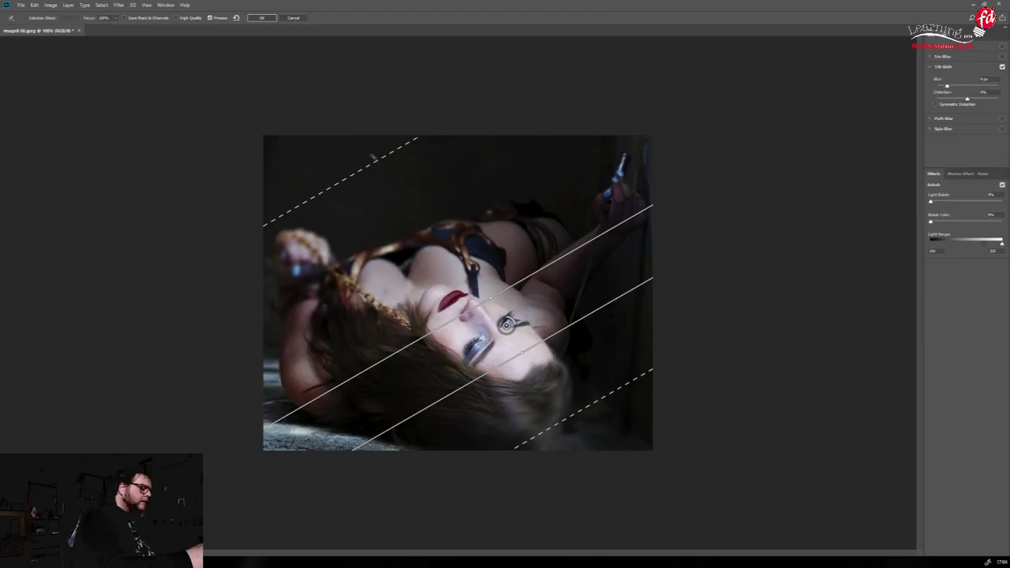
pyautogui.moveTo(537, 273)
pyautogui.mouseDown()
pyautogui.moveTo(534, 264)
pyautogui.moveTo(537, 272)
pyautogui.mouseUp()
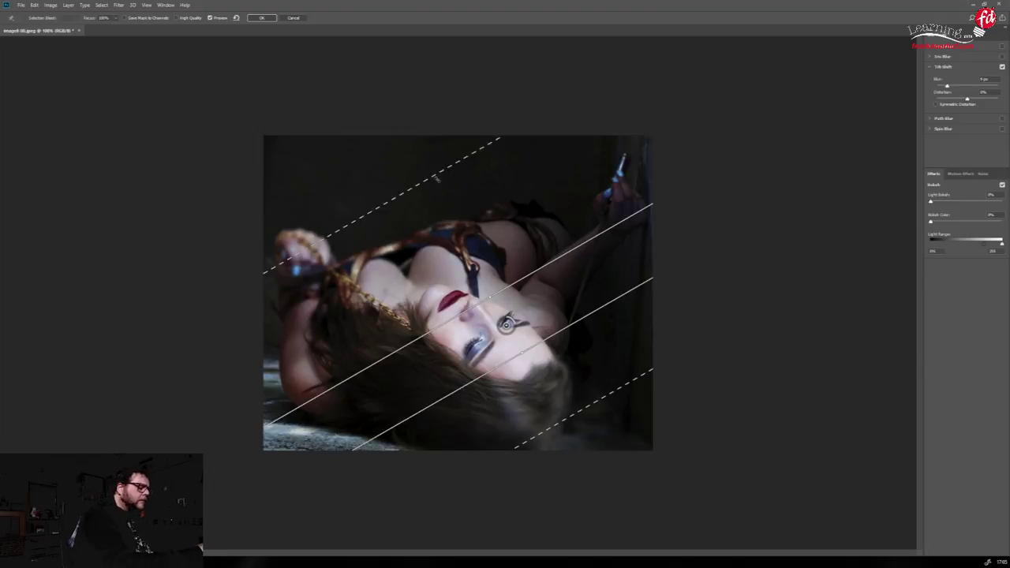
pyautogui.moveTo(458, 205); pyautogui.dragTo(456, 293)
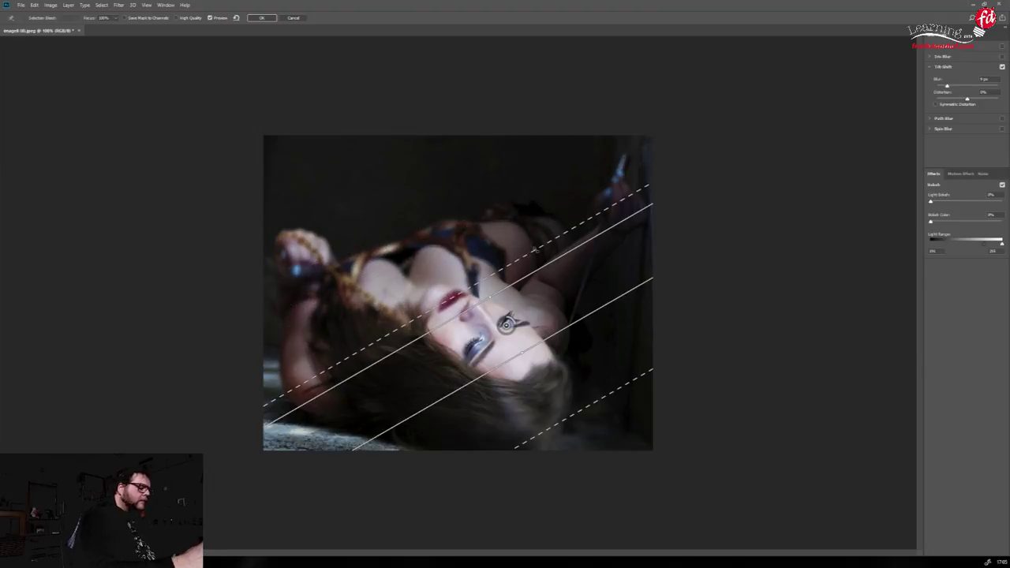
pyautogui.moveTo(534, 246); pyautogui.dragTo(513, 212)
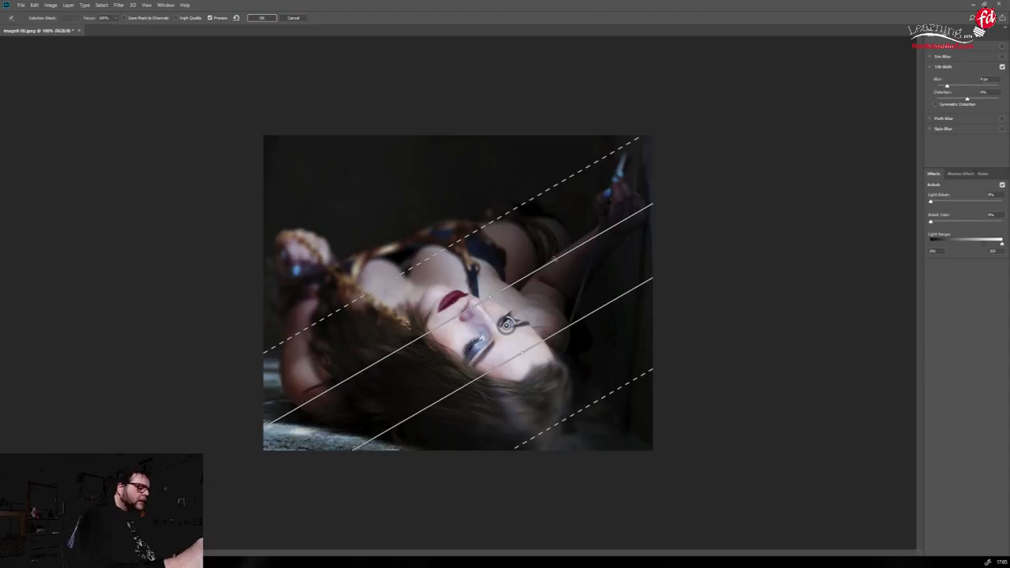
pyautogui.moveTo(493, 297); pyautogui.dragTo(517, 286)
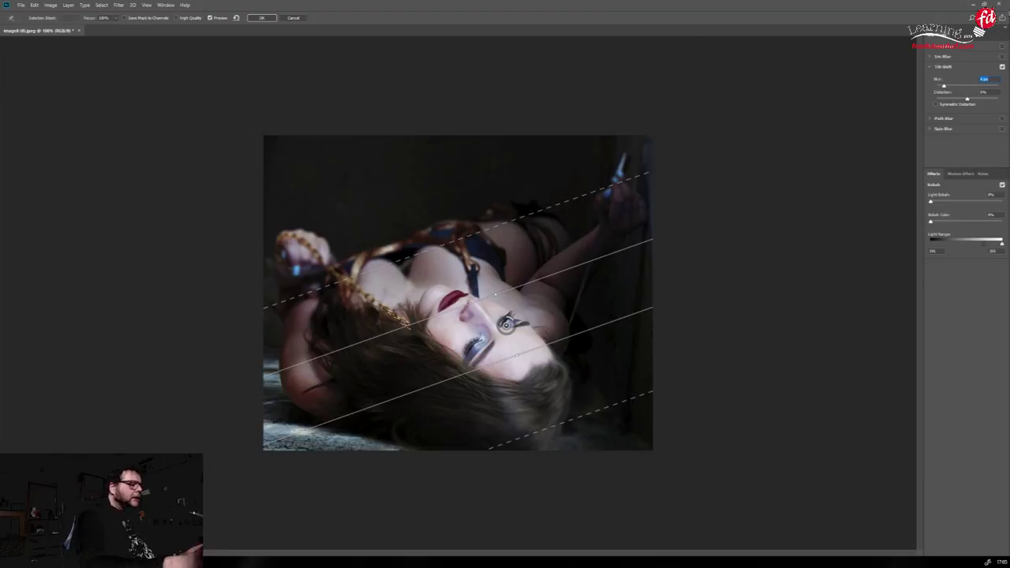
pyautogui.click(261, 17)
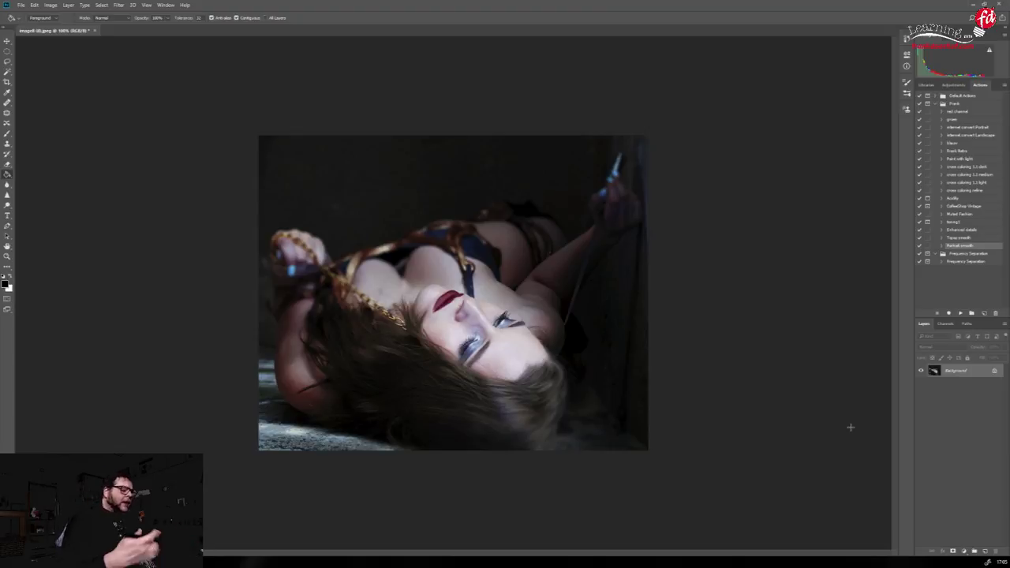
pyautogui.click(68, 5)
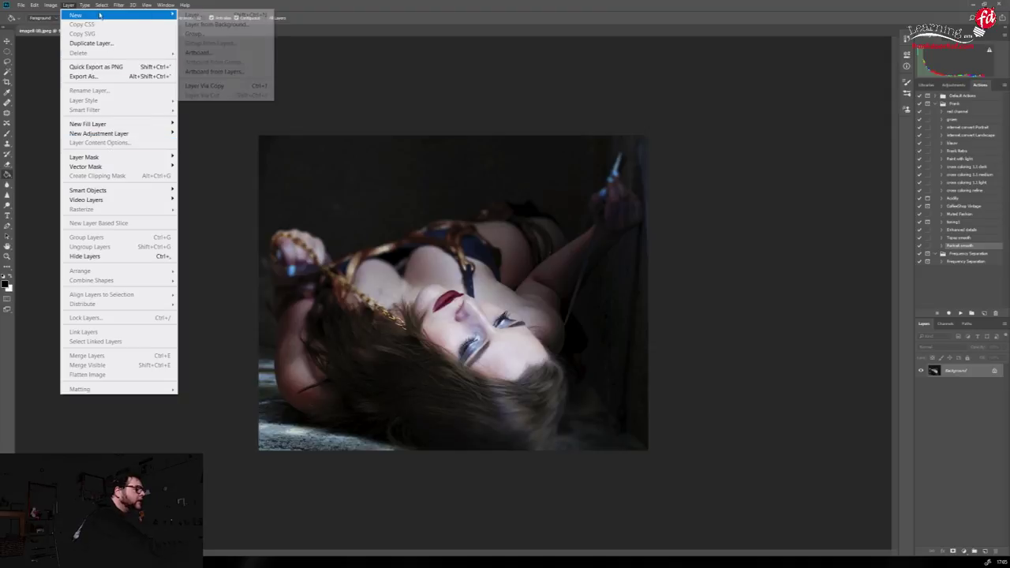
pyautogui.moveTo(164, 15)
pyautogui.click(204, 16)
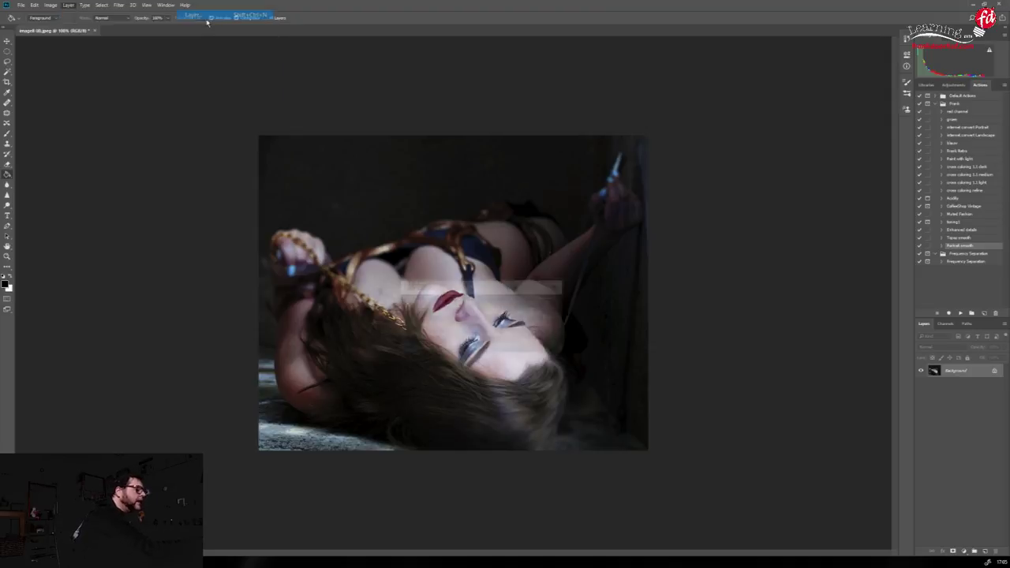
pyautogui.click(475, 338)
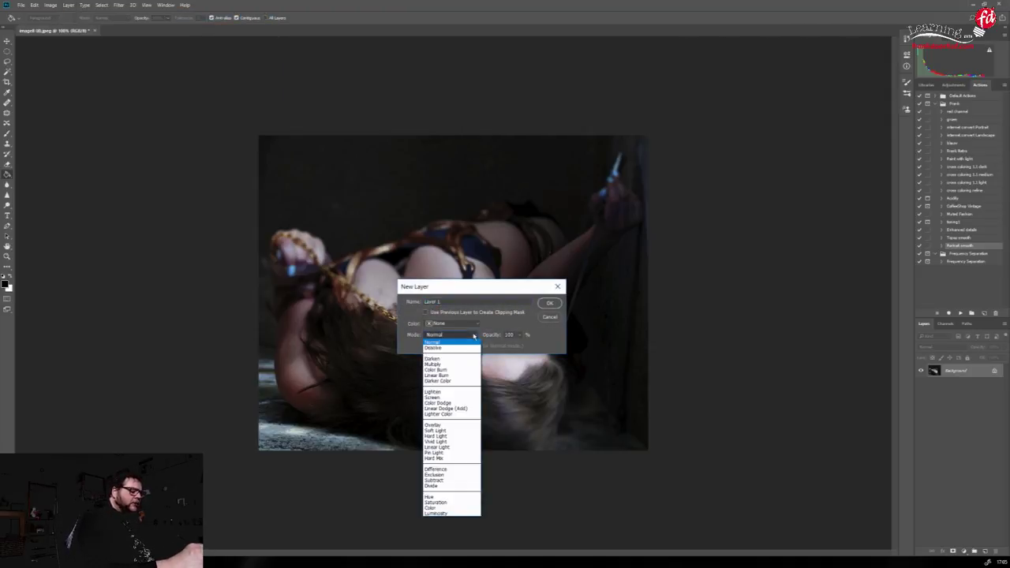
pyautogui.click(439, 433)
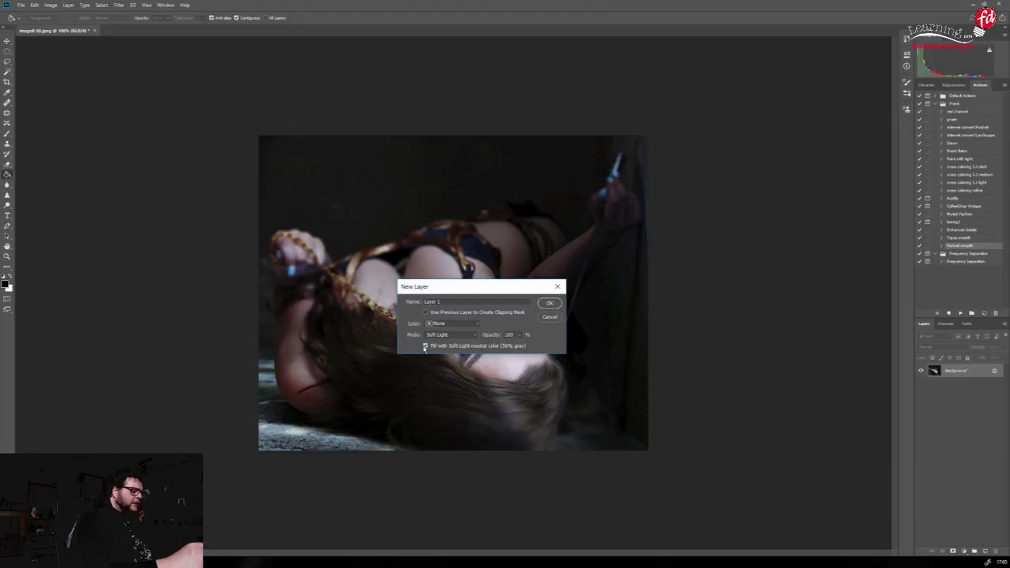
pyautogui.click(550, 303)
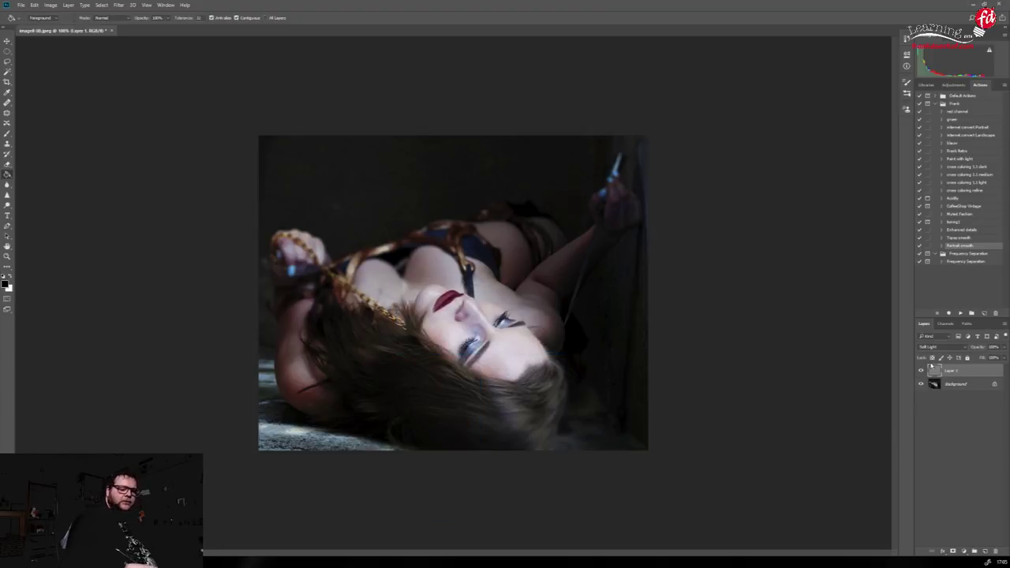
pyautogui.click(34, 5)
pyautogui.click(47, 15)
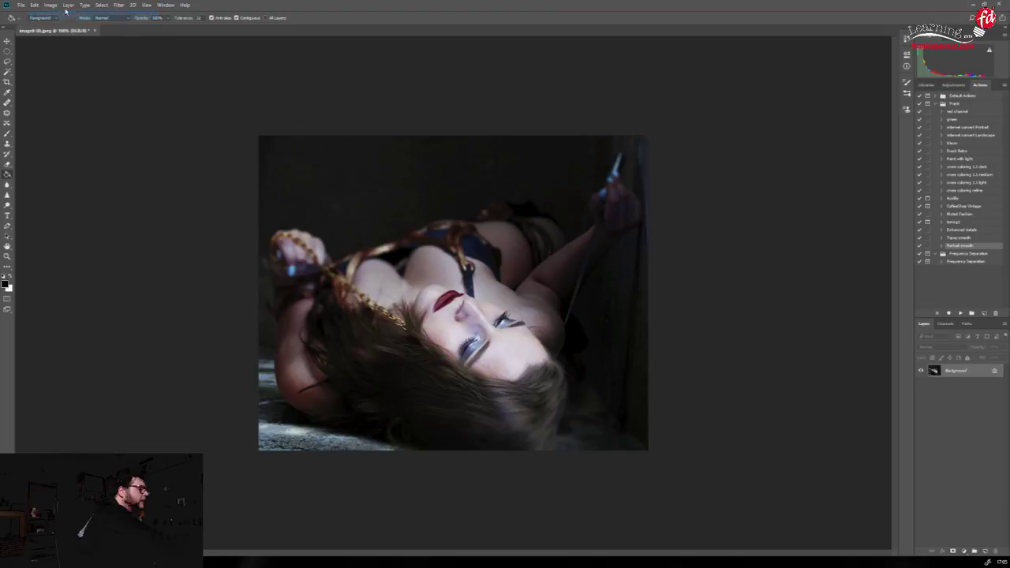
# Create a new empty layer in Normal mode above the photo and make the Background layer active
pyautogui.click(69, 5)
pyautogui.moveTo(75, 15)
pyautogui.click(198, 15)
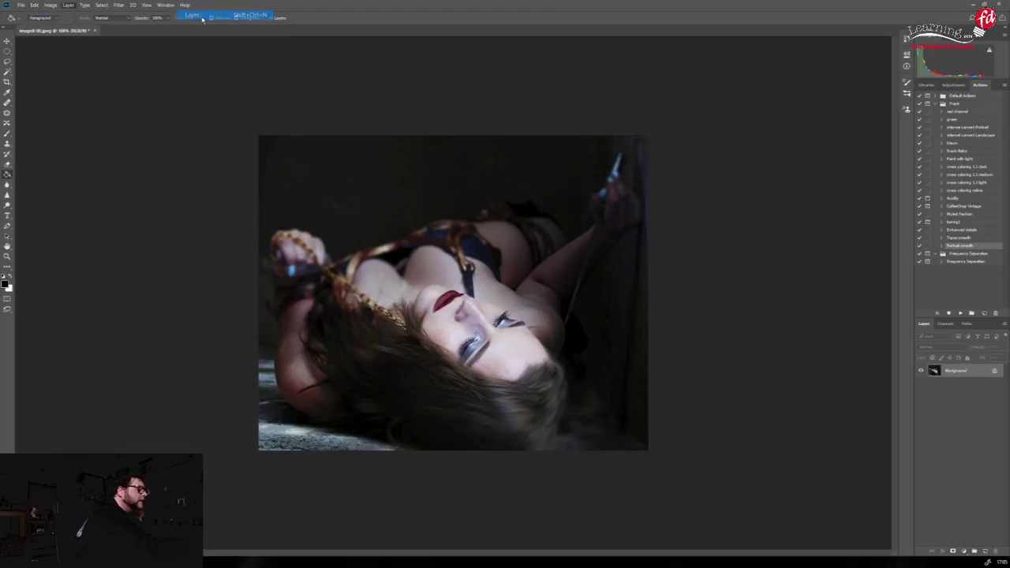
pyautogui.click(550, 303)
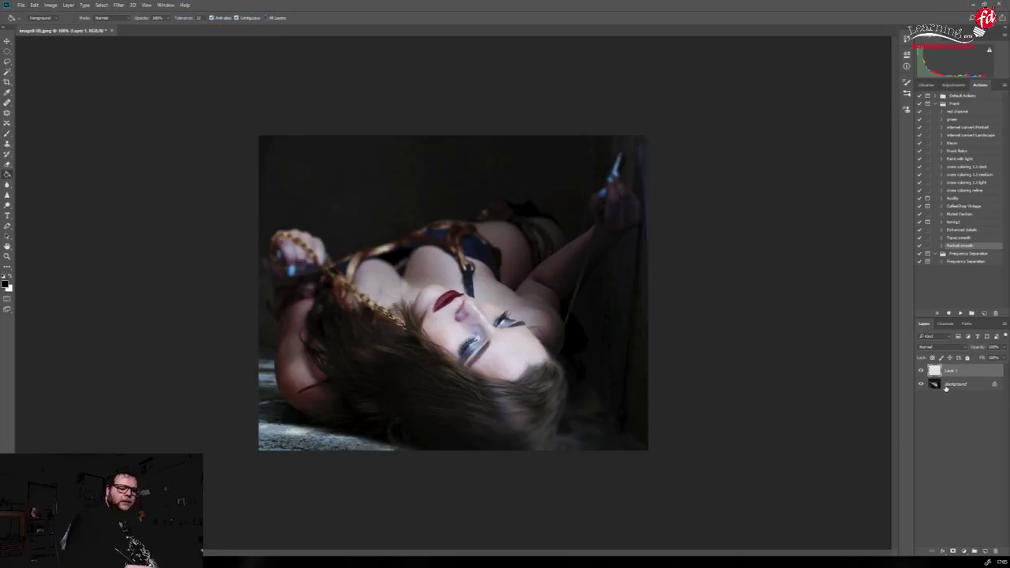
pyautogui.click(946, 385)
# Copy the whole Red channel of the photo and paste it as a black-and-white layer above the Background
pyautogui.click(945, 324)
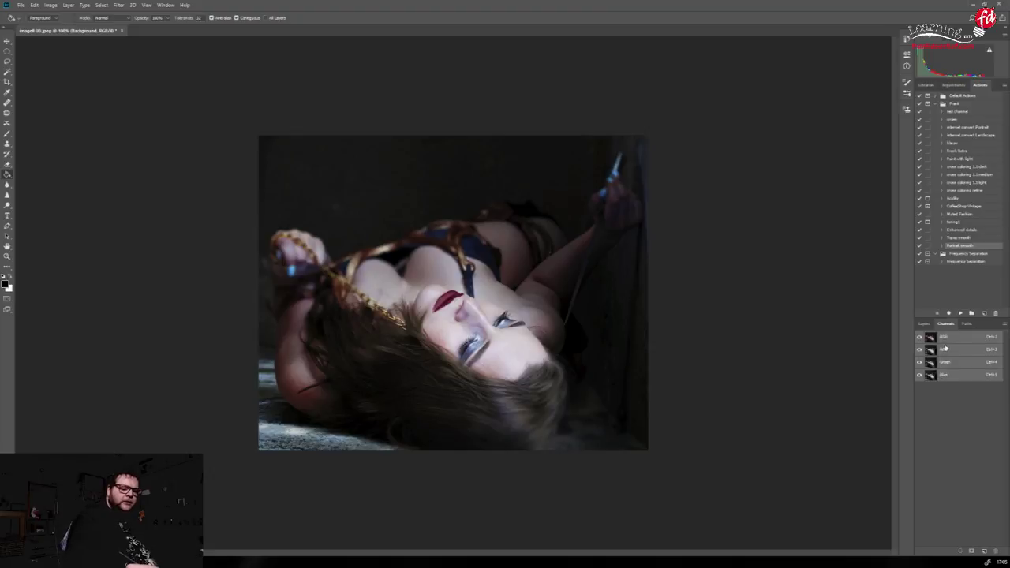
pyautogui.click(944, 350)
pyautogui.hotkey('ctrl', 'a')
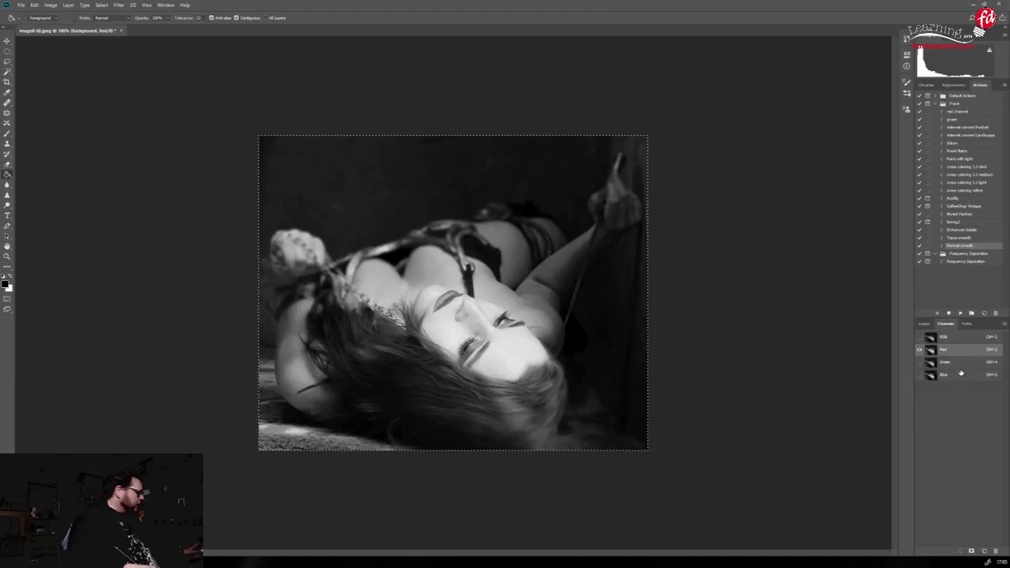
pyautogui.hotkey('ctrl', 'c')
pyautogui.hotkey('ctrl', '2')
pyautogui.hotkey('ctrl', 'v')
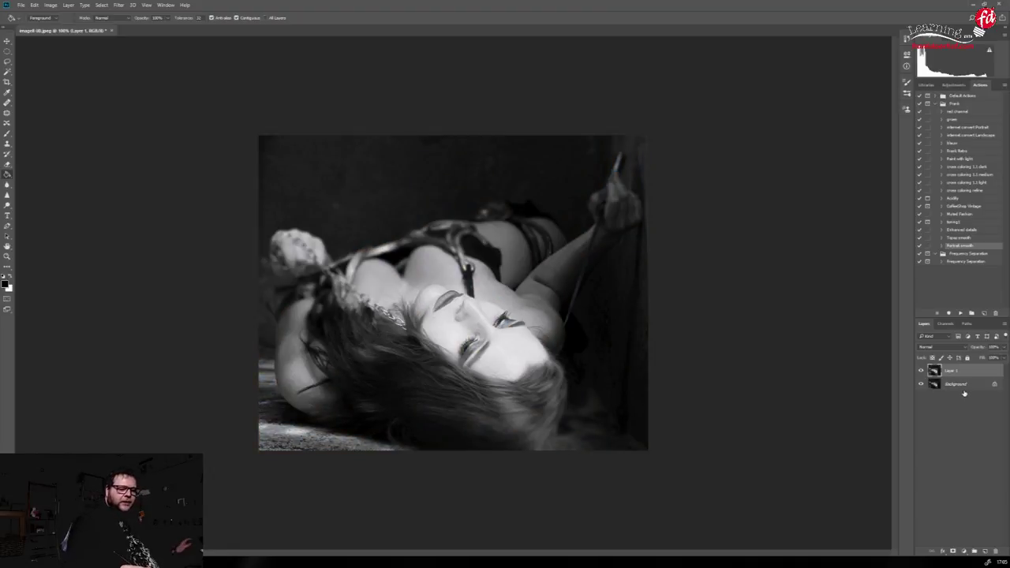
# Set the pasted red channel layer's blend mode to Soft Light and compare the photo with and without it
pyautogui.click(936, 347)
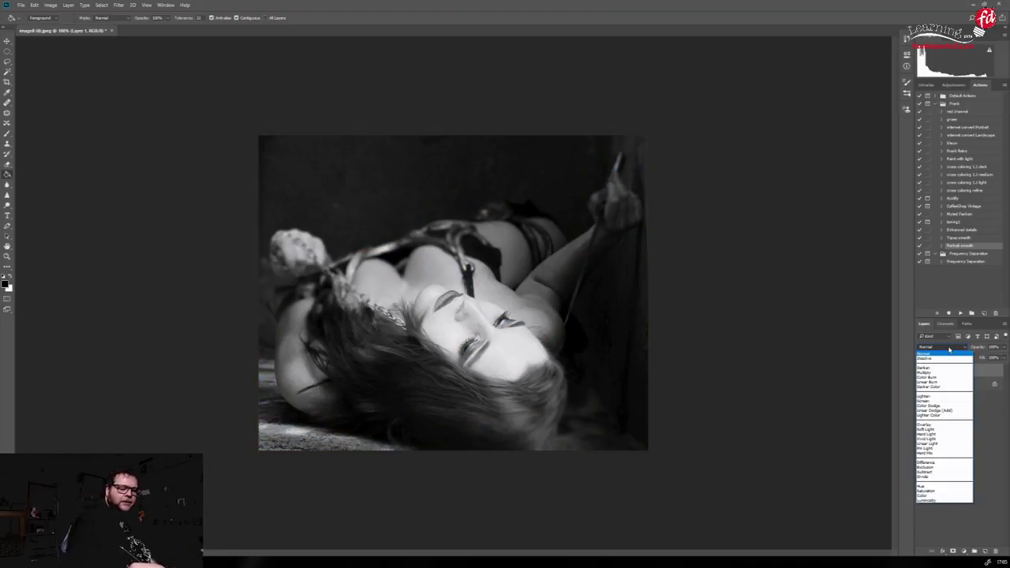
pyautogui.click(933, 430)
pyautogui.click(921, 373)
pyautogui.click(921, 373)
# Lower the Soft Light red channel layer's opacity to about 70% and flatten the image
pyautogui.click(1004, 349)
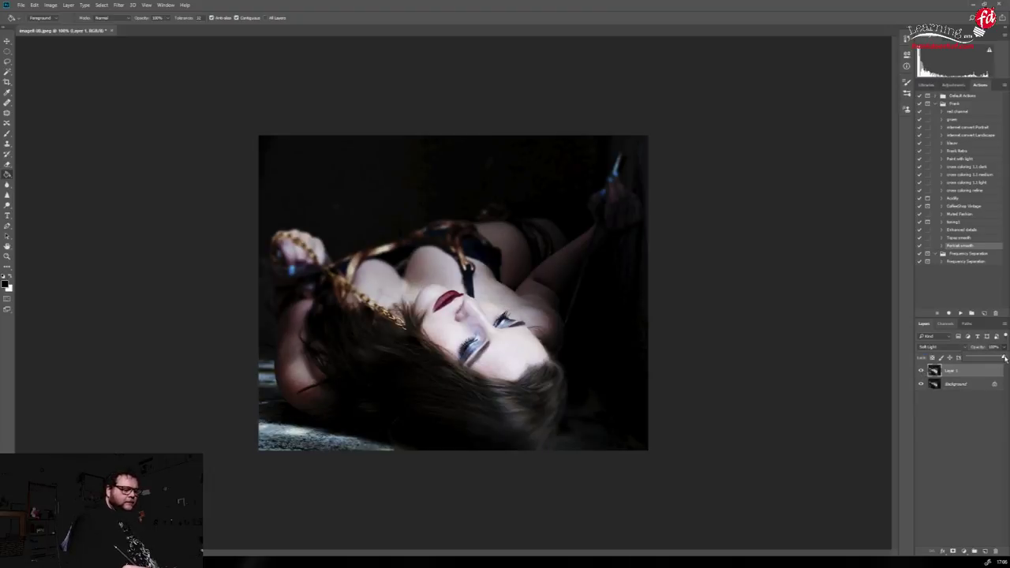
pyautogui.moveTo(995, 357); pyautogui.dragTo(999, 370)
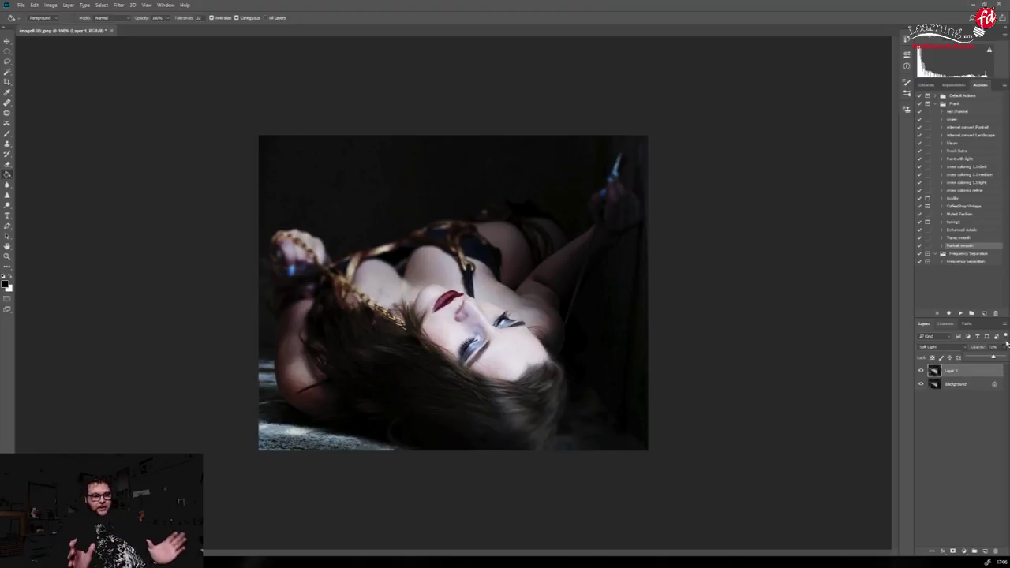
pyautogui.click(69, 5)
pyautogui.click(101, 372)
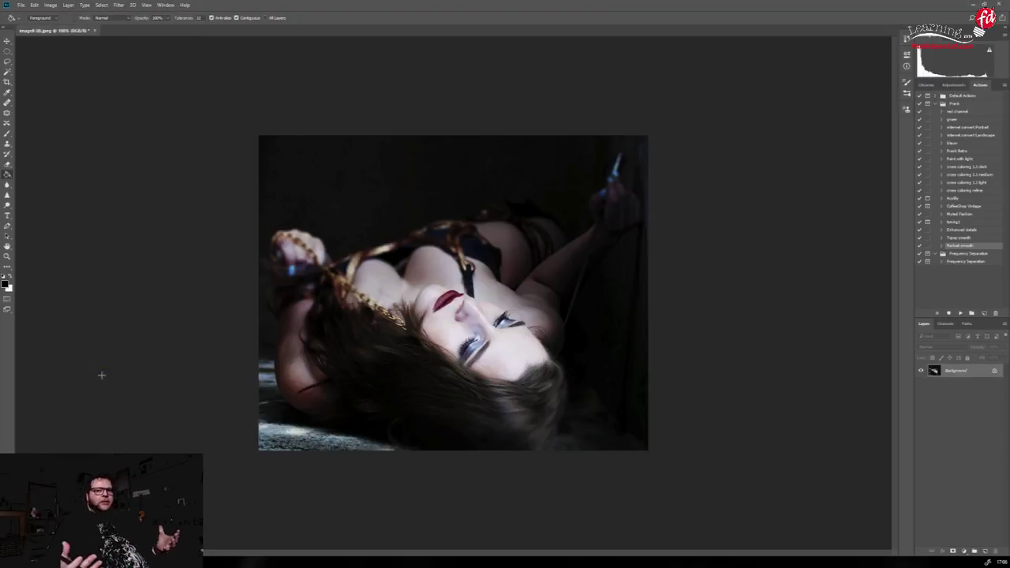
# Try to paint over the gold chain beside the face with the History Brush
pyautogui.click(8, 154)
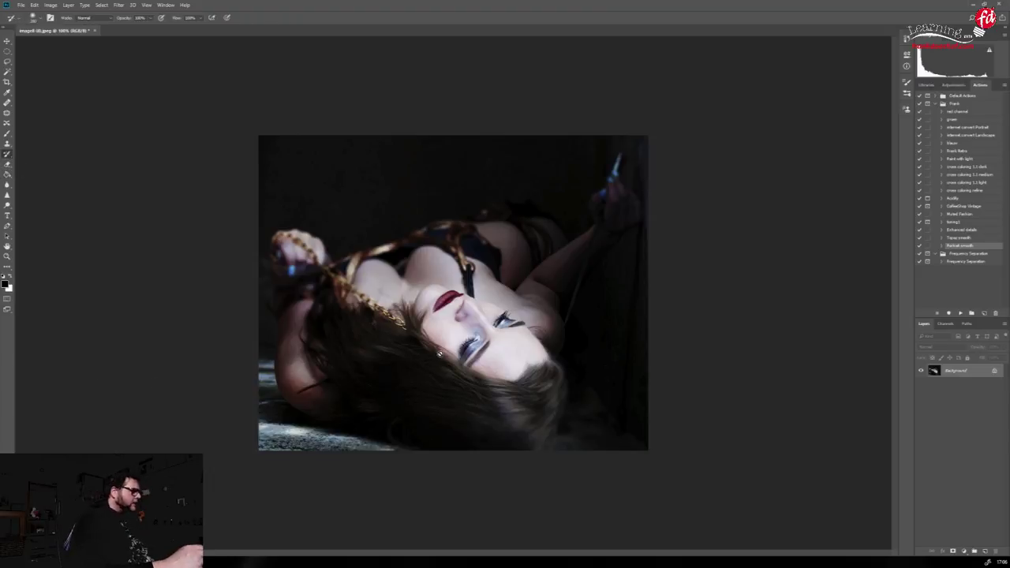
pyautogui.click(69, 4)
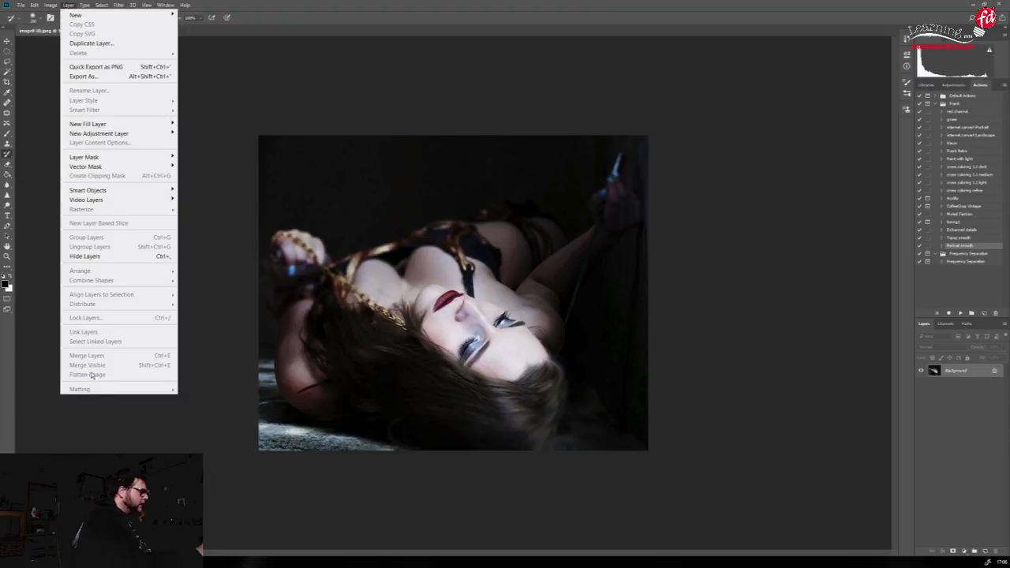
pyautogui.press('Escape')
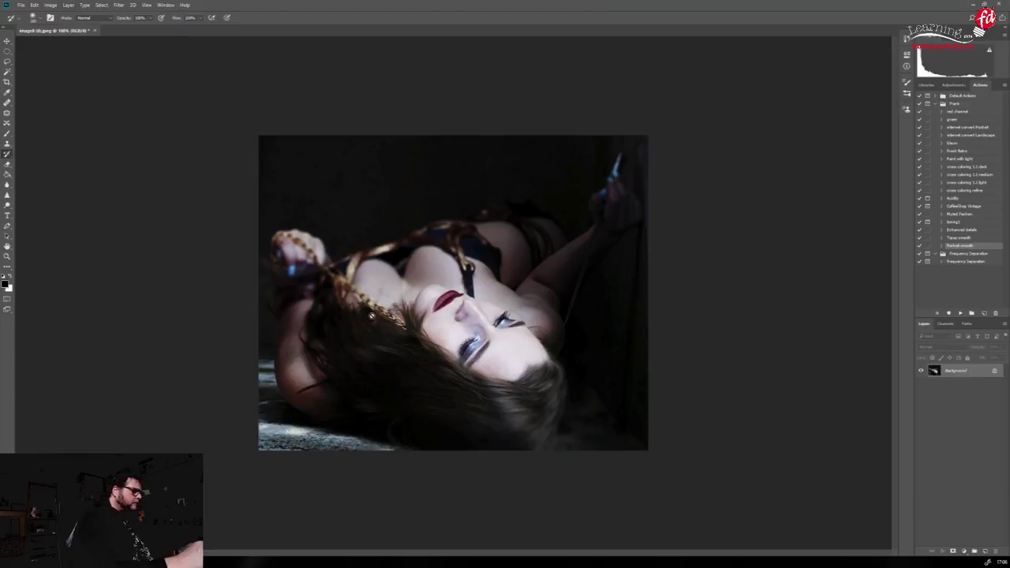
pyautogui.click(386, 310)
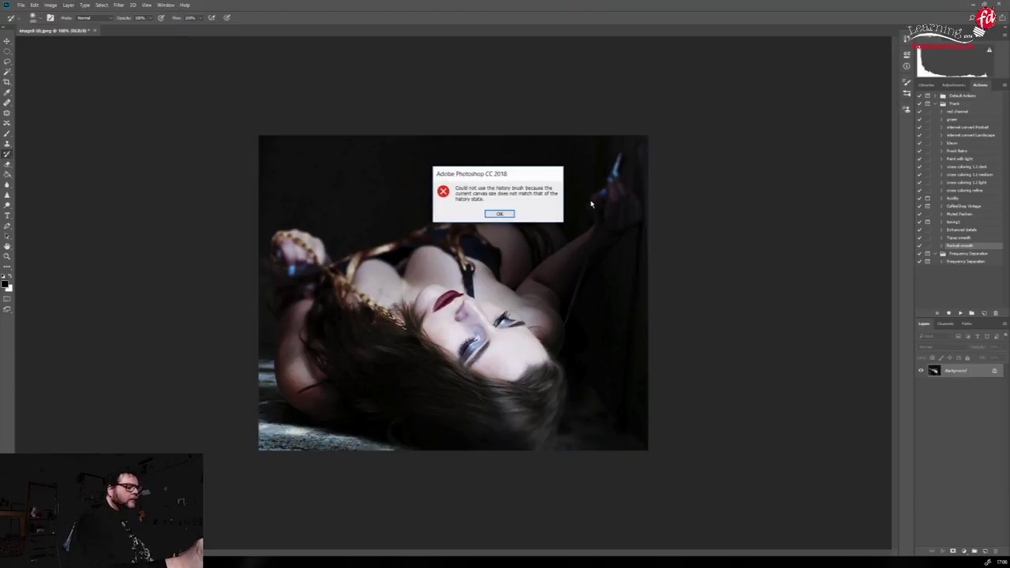
pyautogui.click(499, 214)
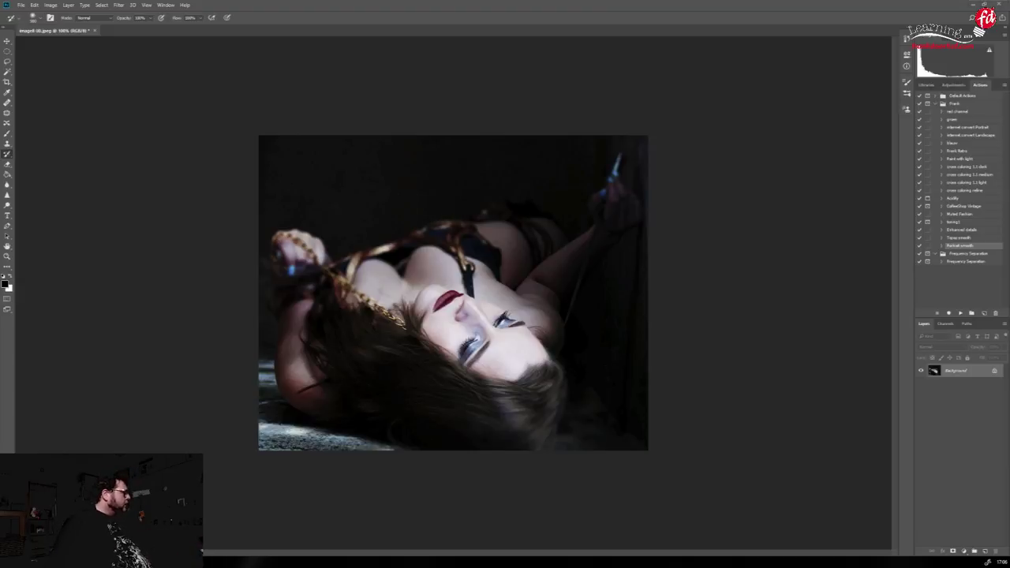
# Place the original unedited photo as a new layer over the graded image, and undo the placement
pyautogui.moveTo(36, 97); pyautogui.dragTo(140, 247)
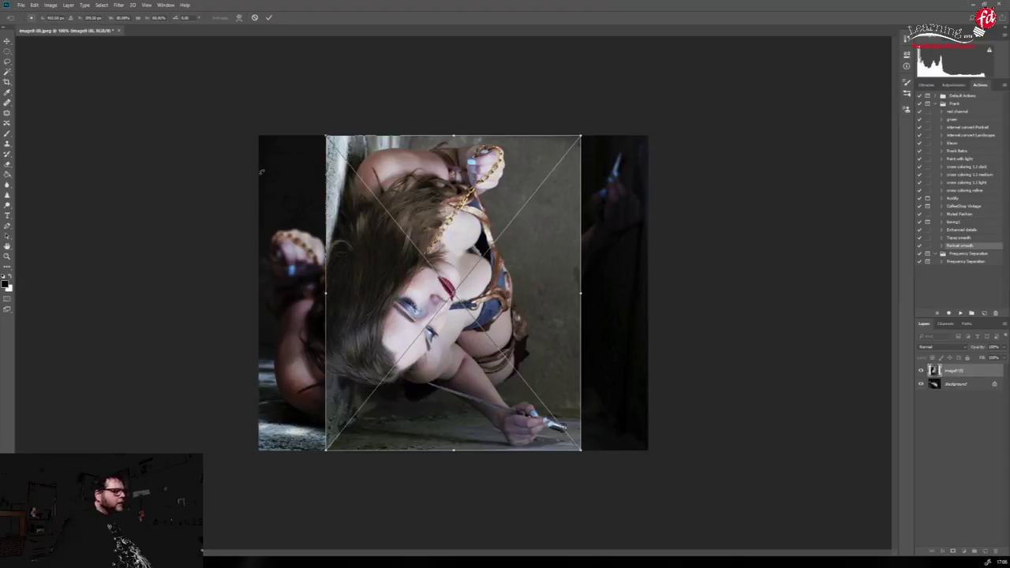
pyautogui.click(49, 5)
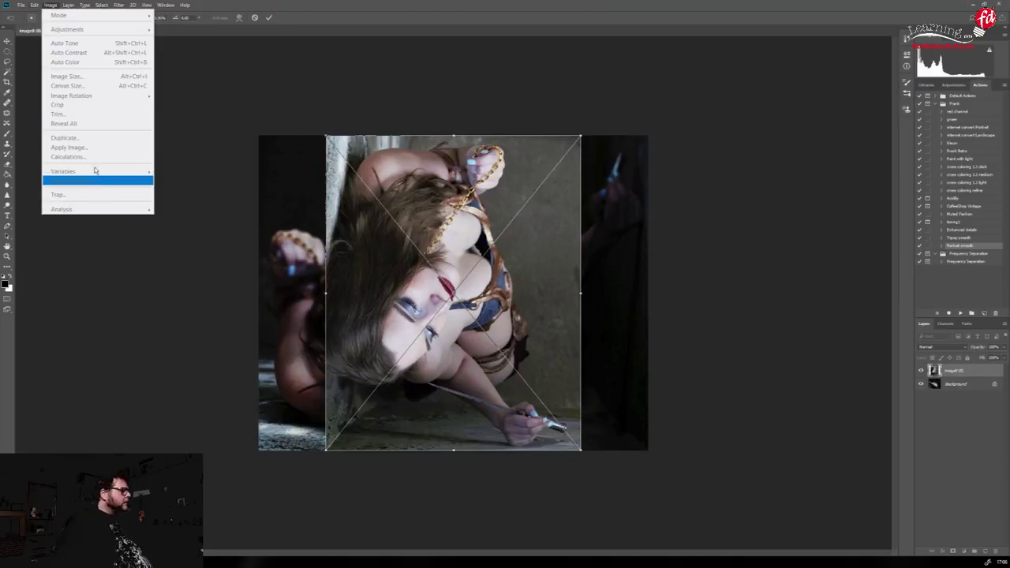
pyautogui.click(196, 96)
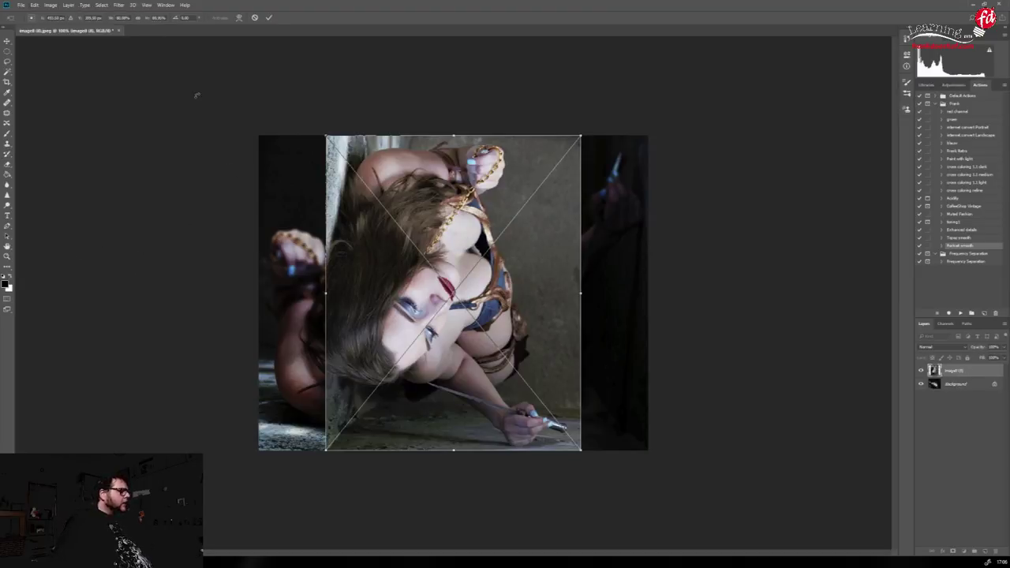
pyautogui.press('Return')
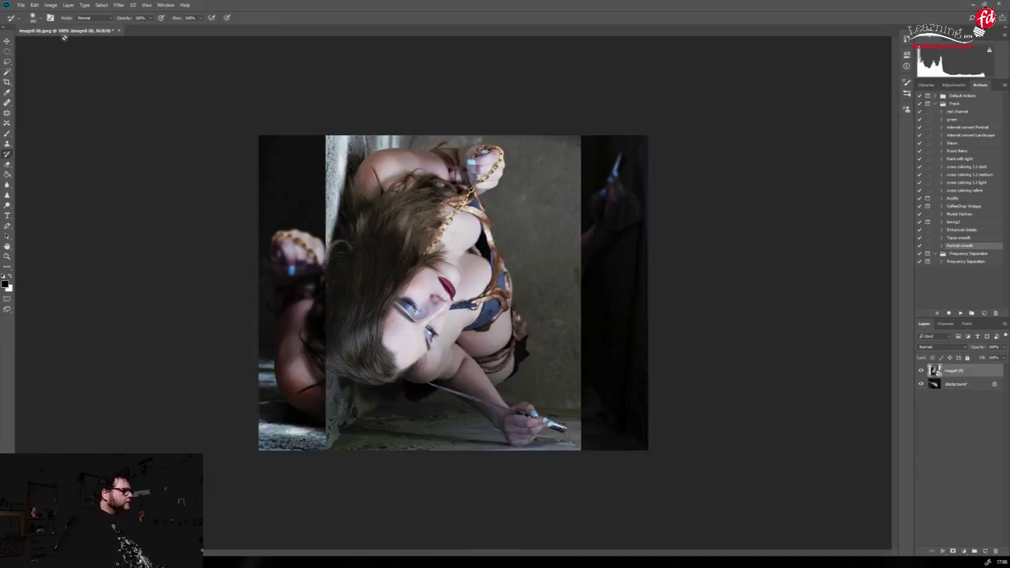
pyautogui.click(36, 5)
pyautogui.click(48, 15)
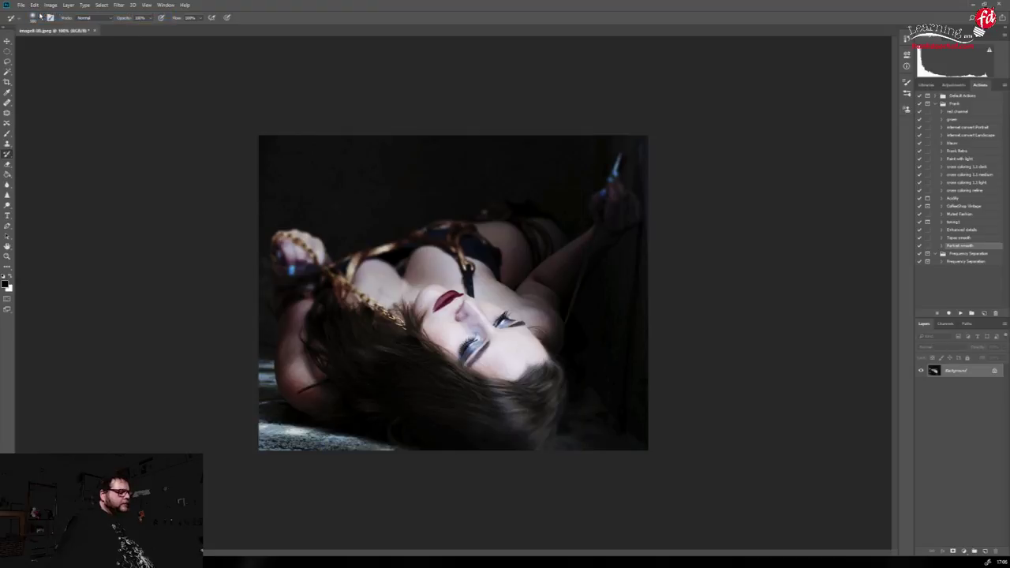
# Close the retouched portrait without saving the changes
pyautogui.click(95, 31)
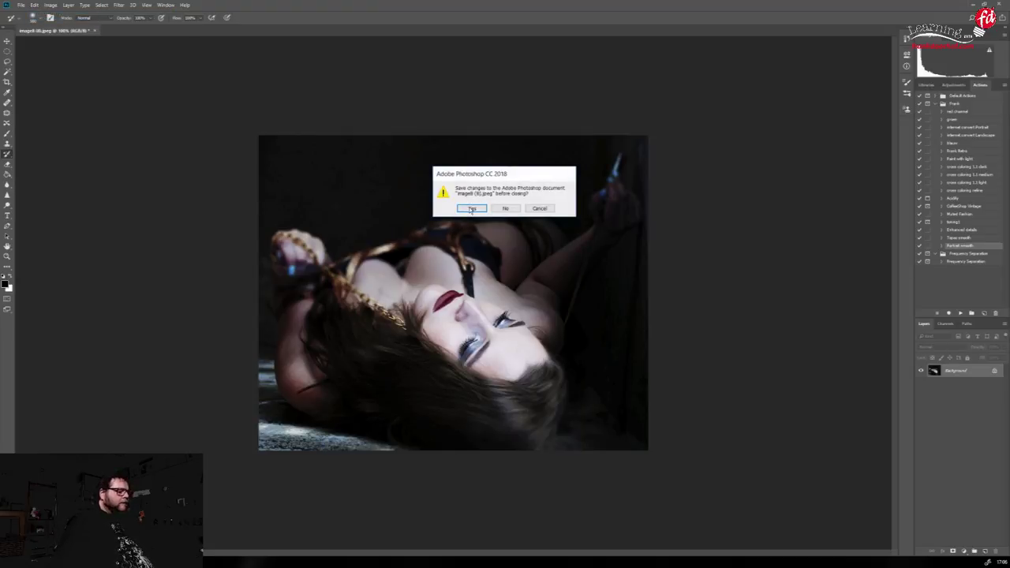
pyautogui.click(504, 208)
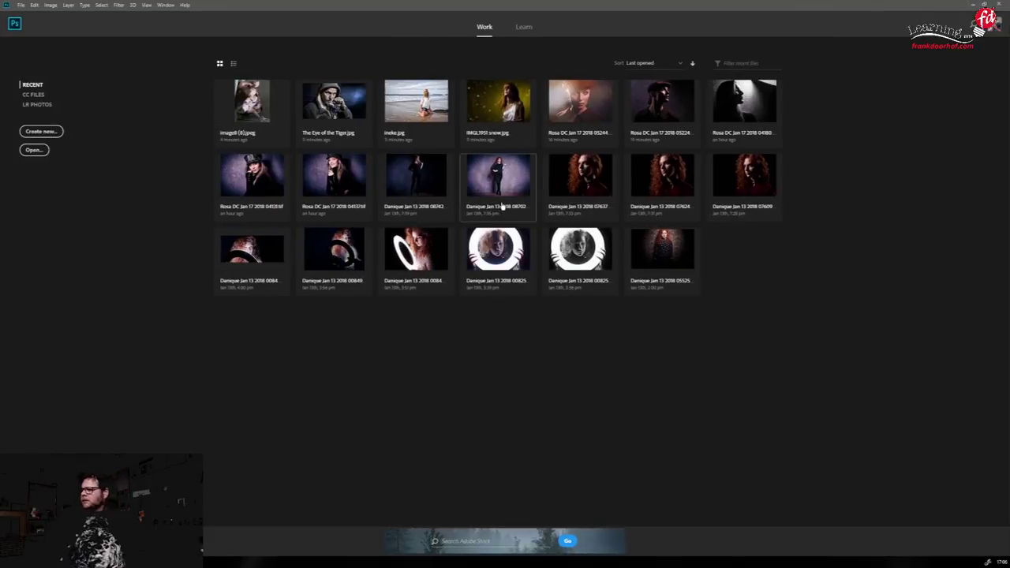